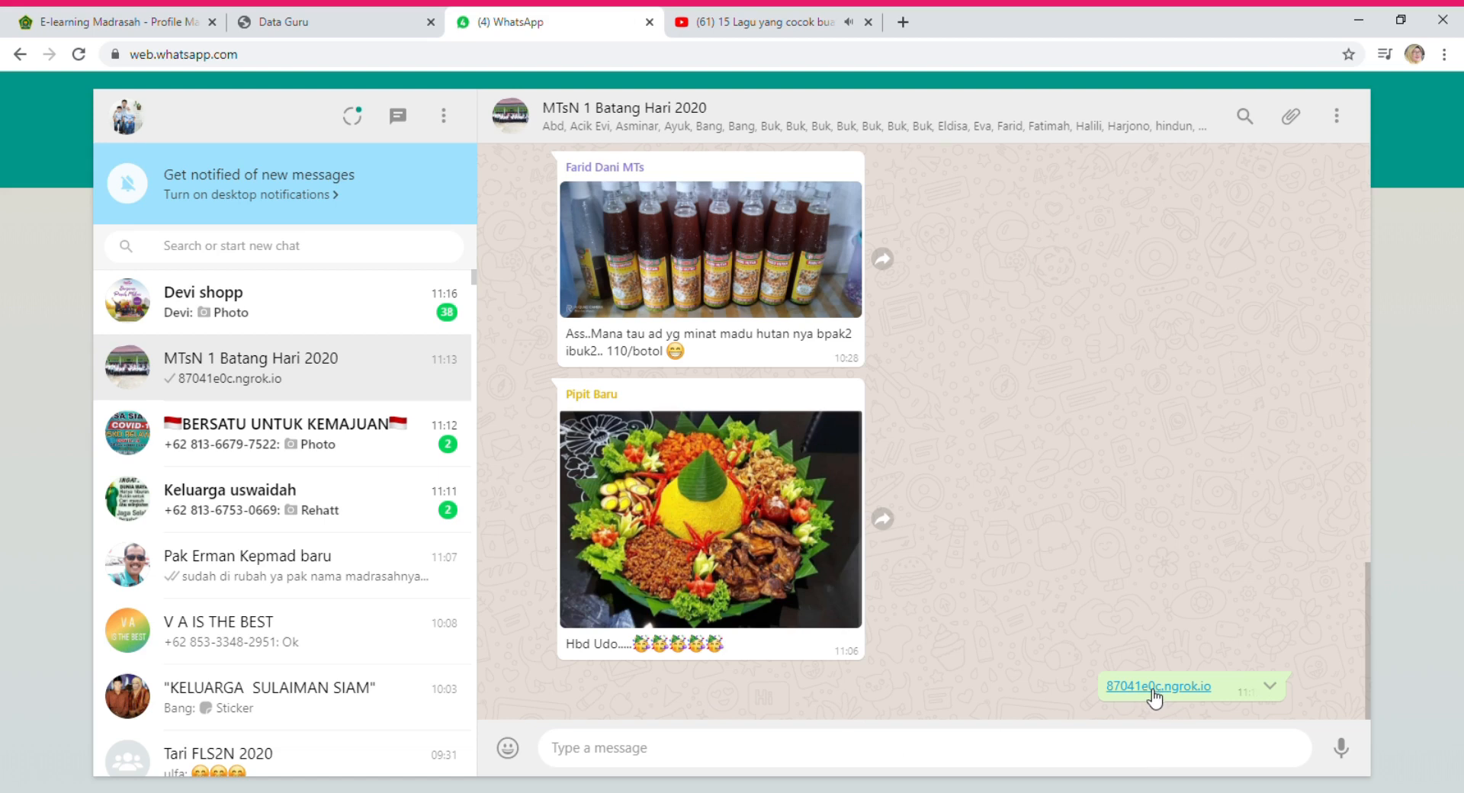
# Open the 87041e0c.ngrok.io link from the MTsN 1 Batang Hari 2020 chat in a new tab.
pyautogui.click(1155, 695)
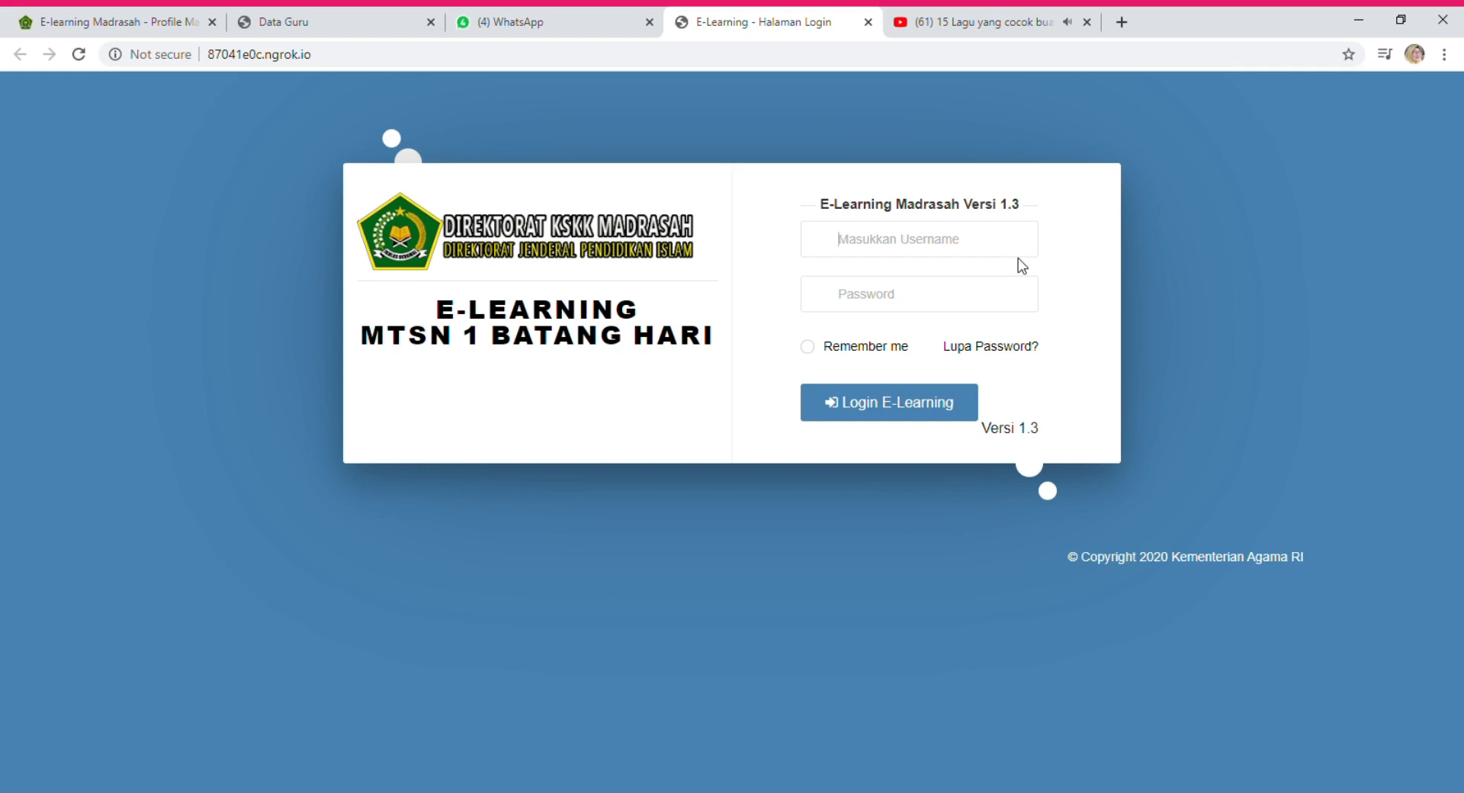
# Fill the Username field with the teacher's saved ID-number username from the browser's autofill suggestion.
pyautogui.write('5')
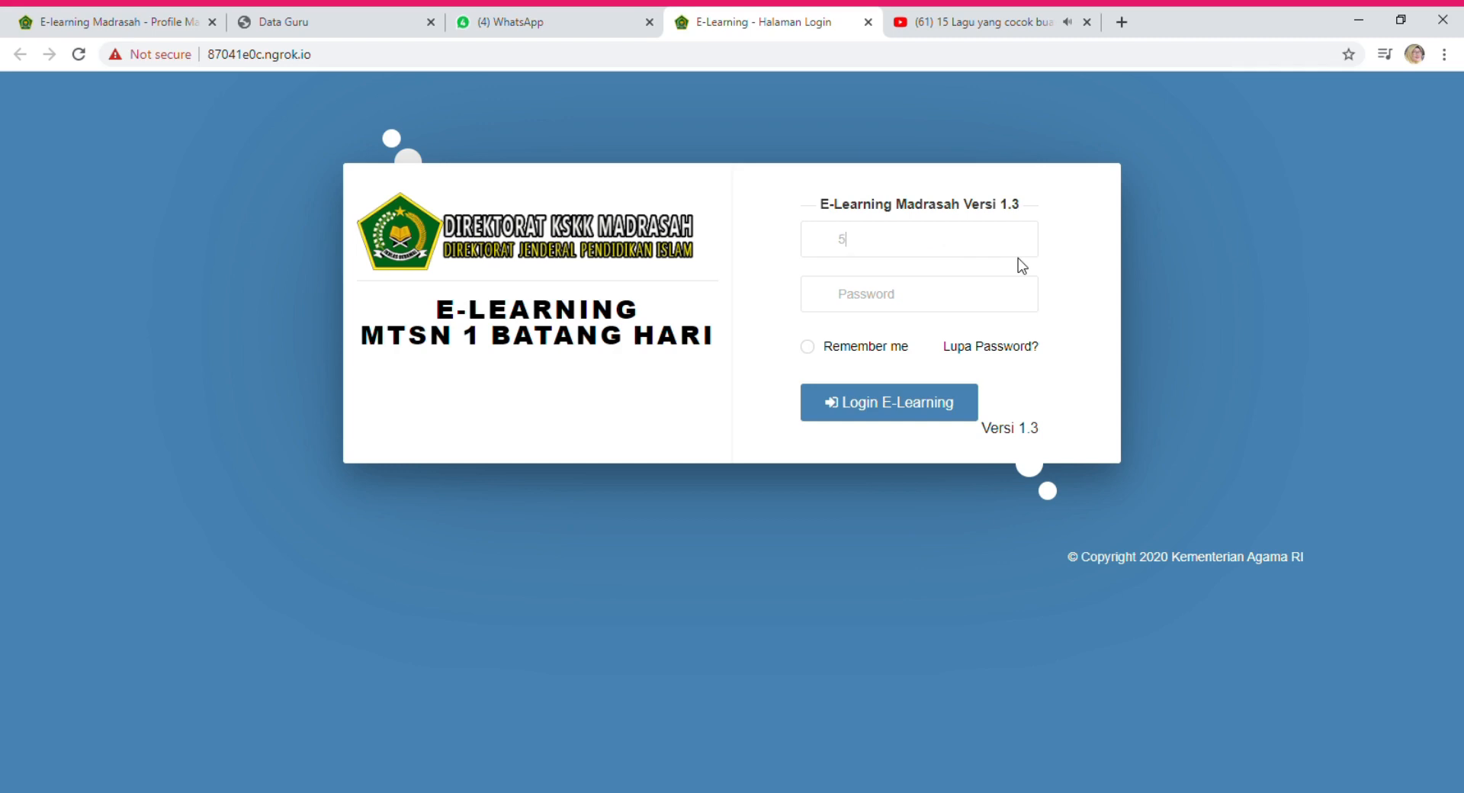
pyautogui.write('8')
pyautogui.click(962, 280)
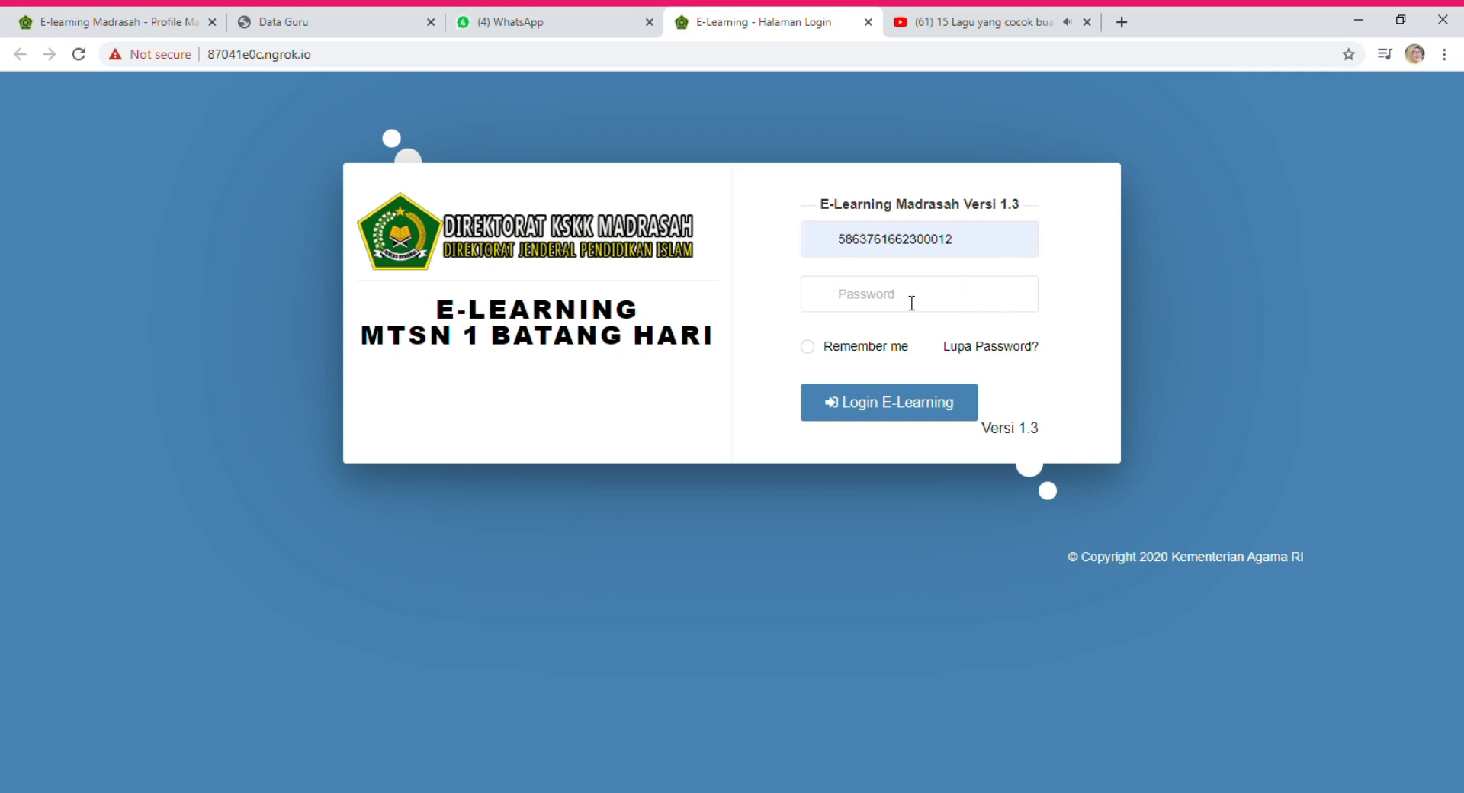
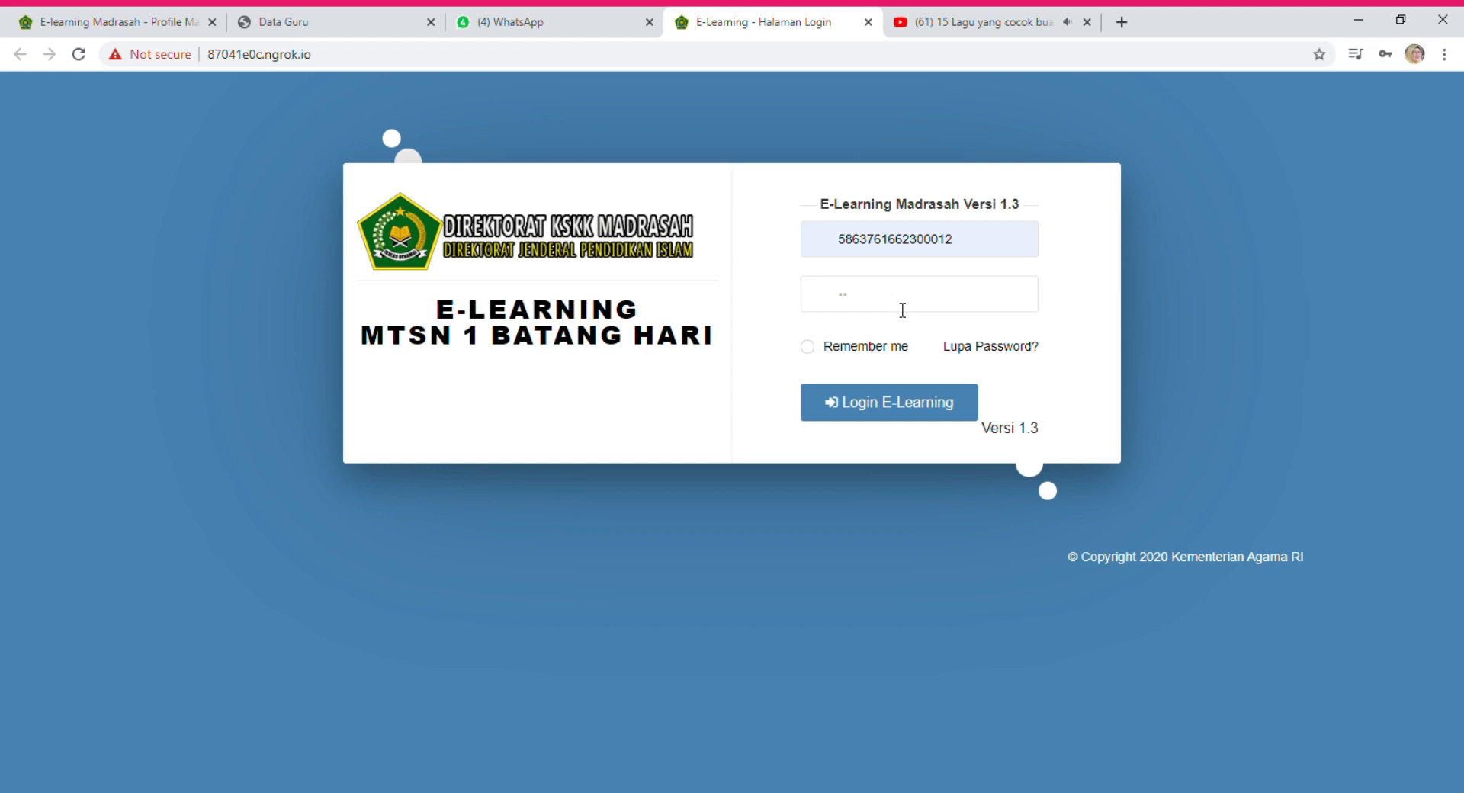
# Sign in to the teacher account, retyping the password after the first attempt is rejected.
pyautogui.write('**')
pyautogui.click(944, 419)
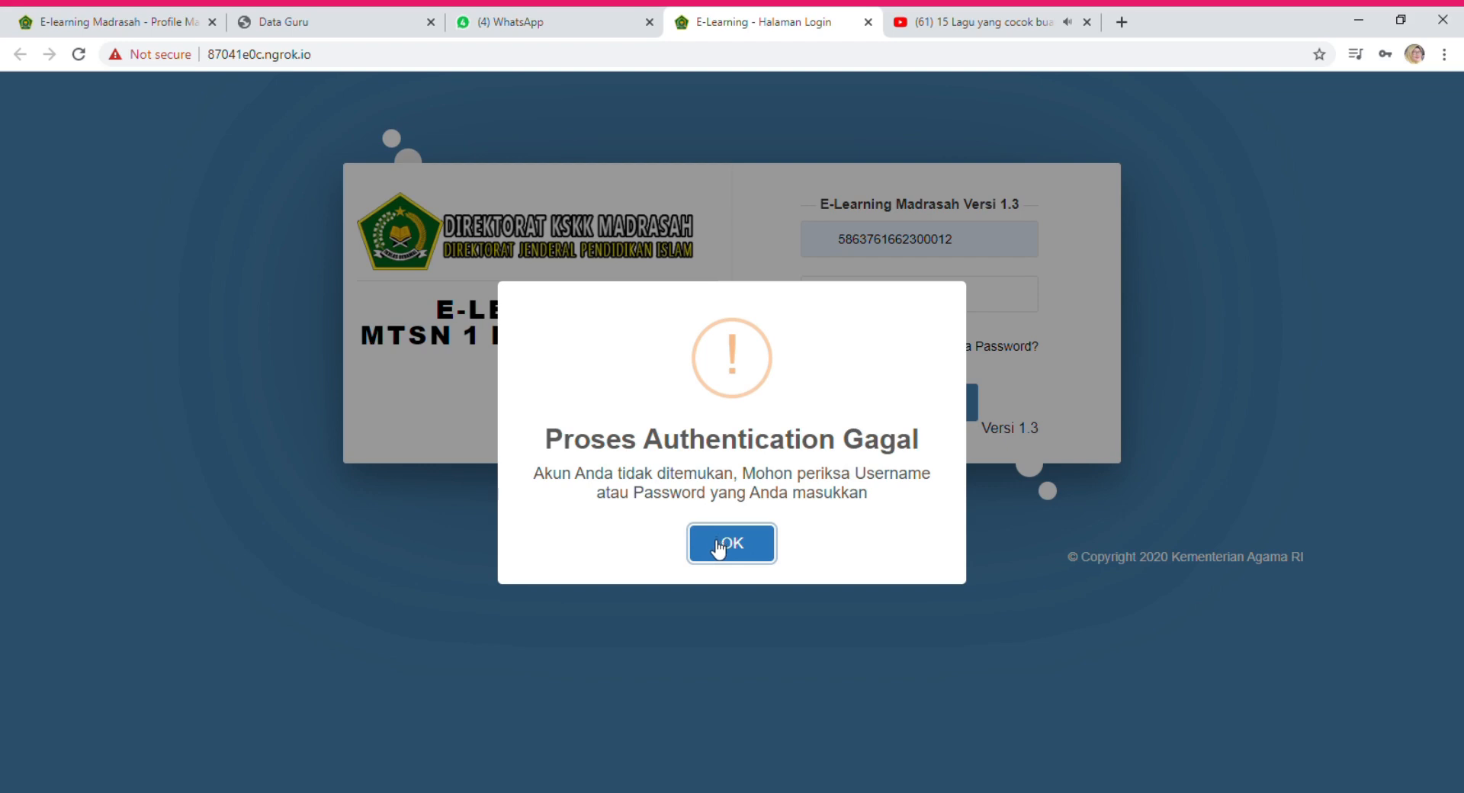
pyautogui.click(717, 546)
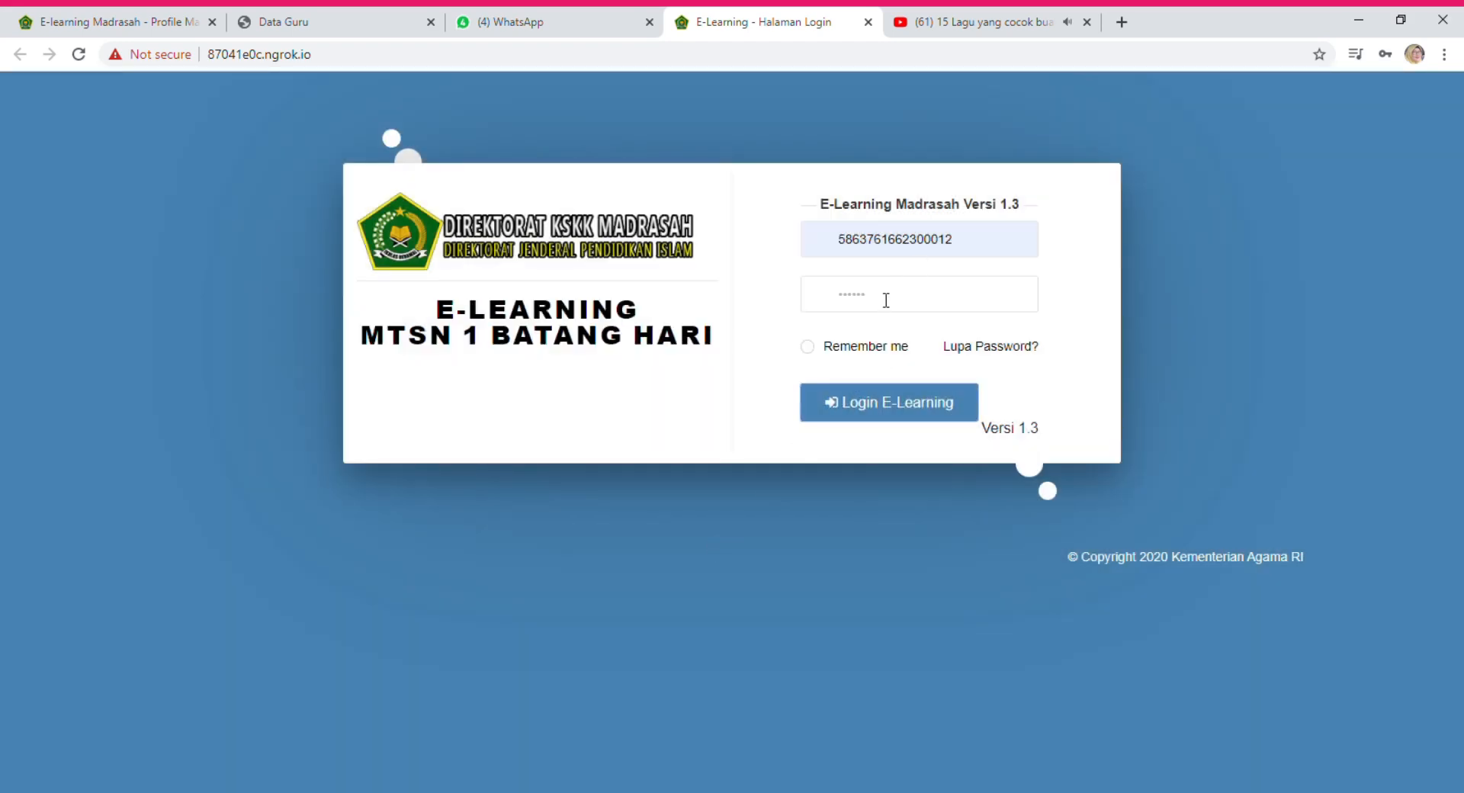
pyautogui.moveTo(886, 299); pyautogui.dragTo(815, 314)
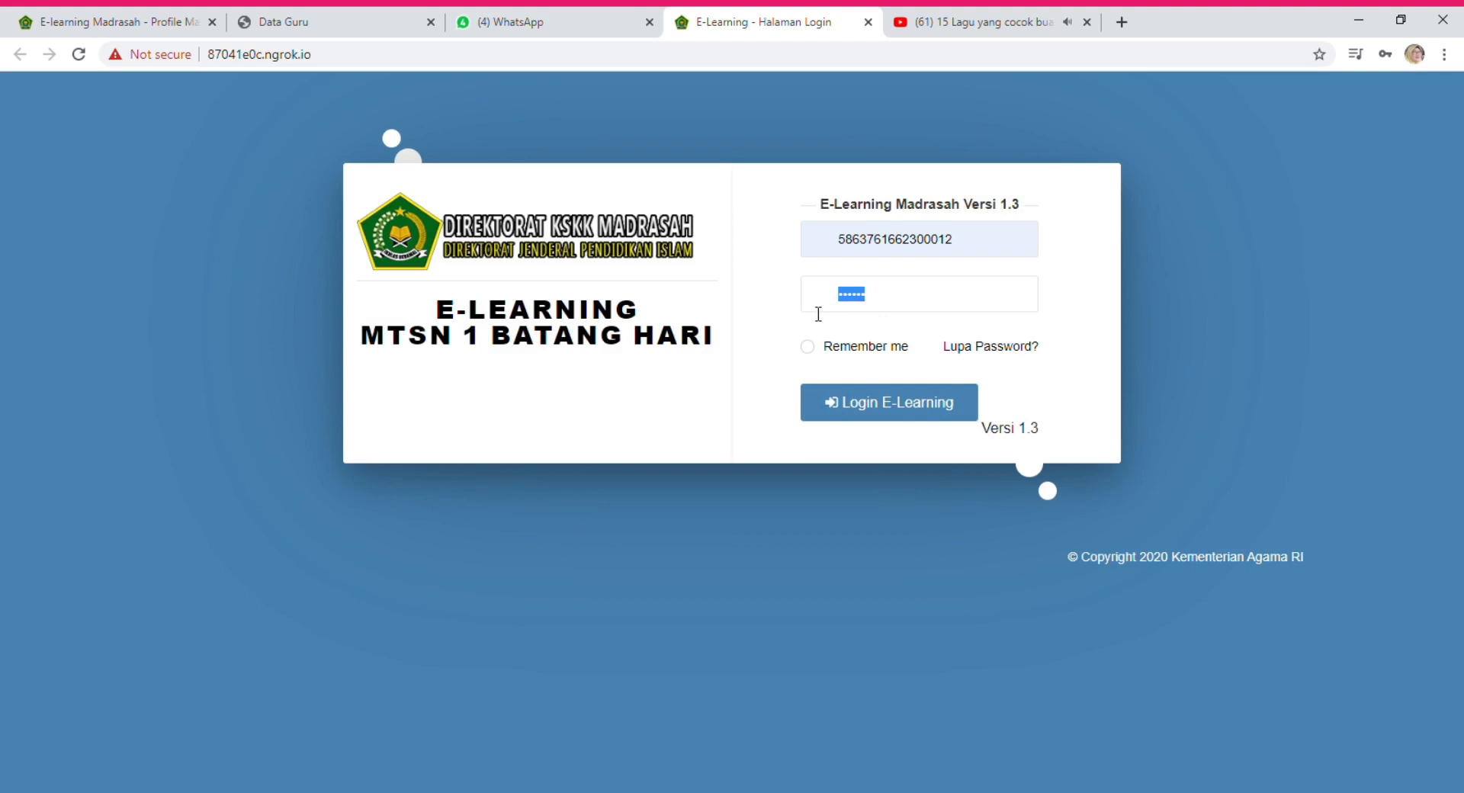
pyautogui.write('123456')
pyautogui.click(932, 416)
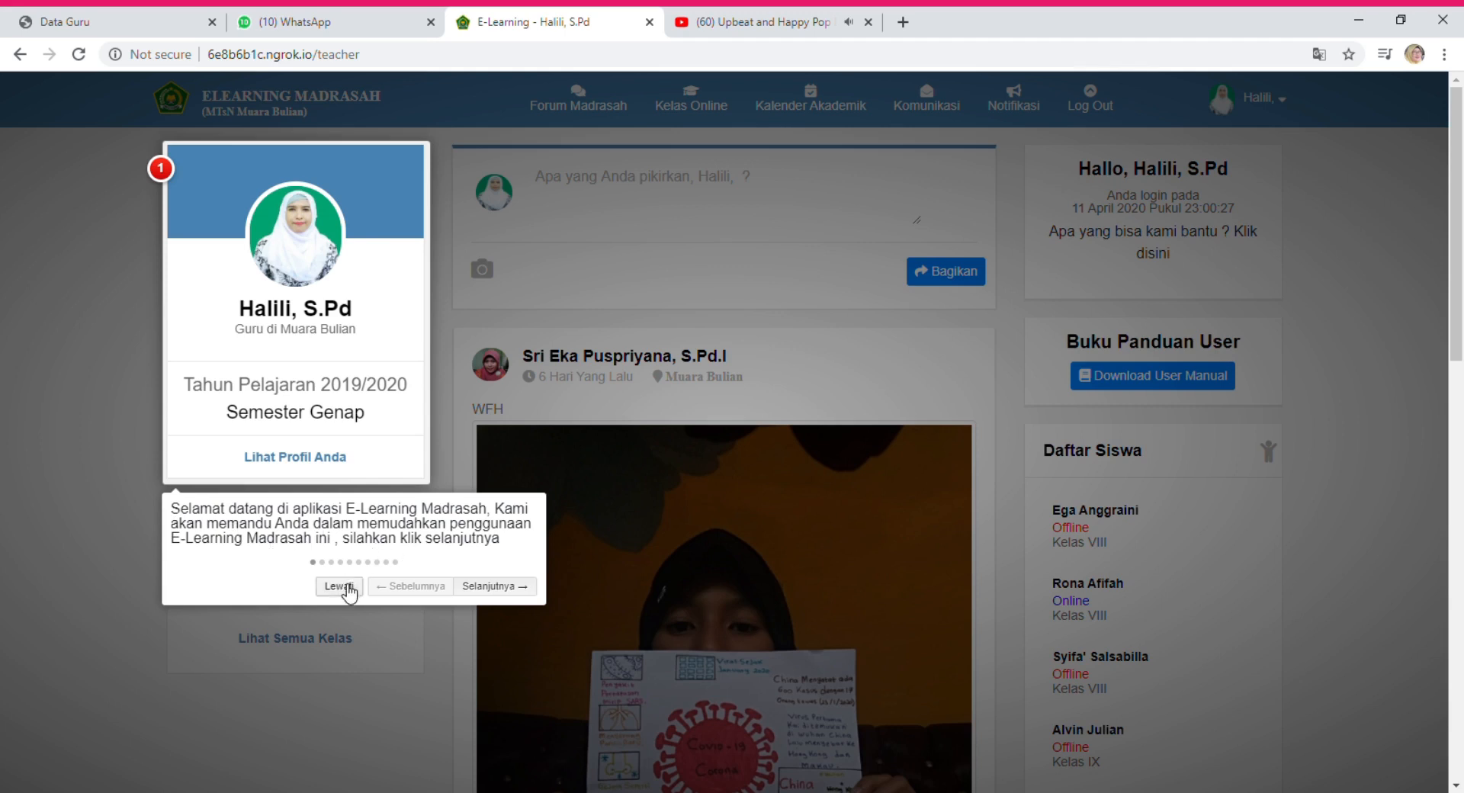
# Skip the dashboard welcome tour, look over the feed, and open the online-classes options.
pyautogui.click(350, 589)
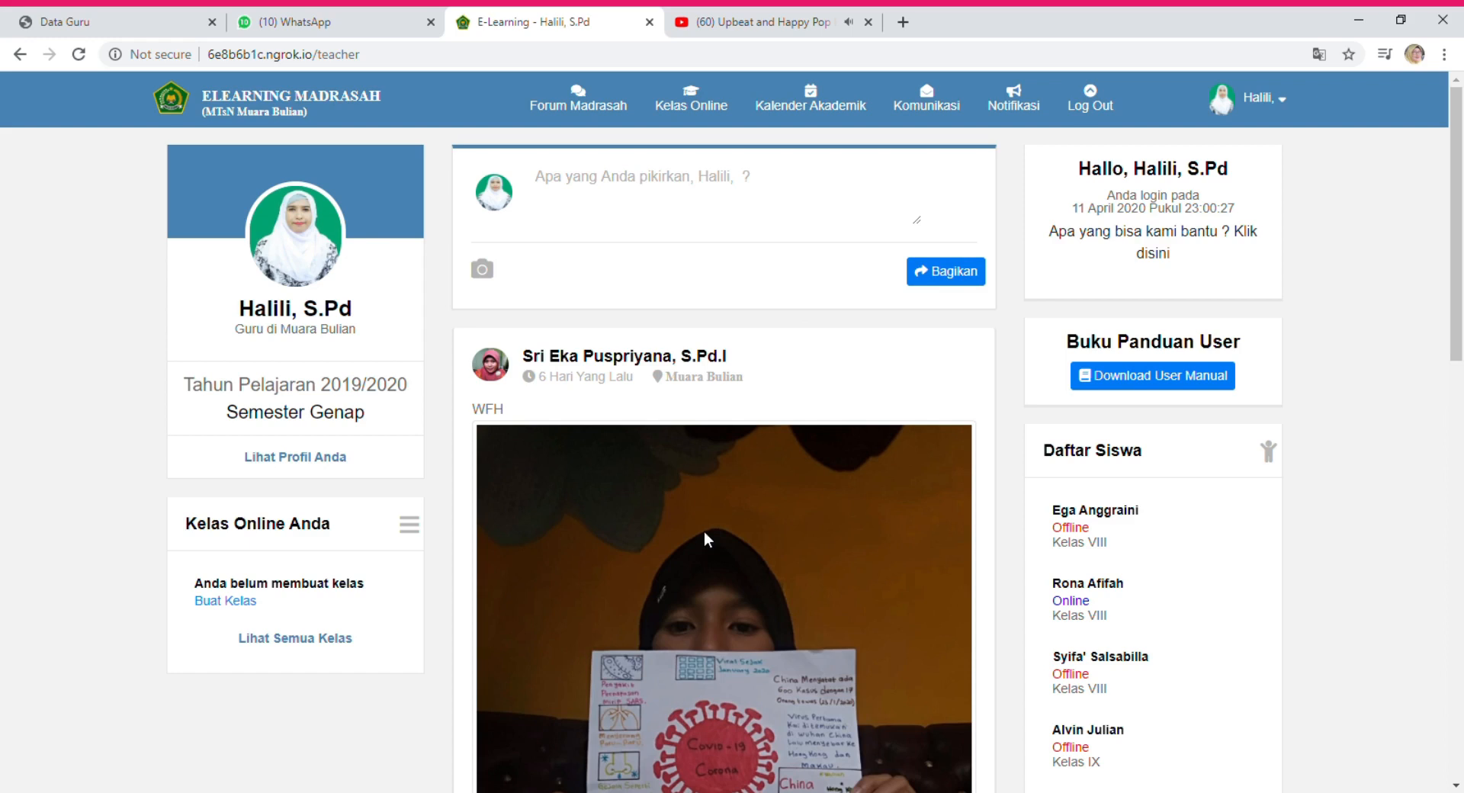
pyautogui.scroll(-4, 703, 533)
pyautogui.scroll(5, 703, 531)
pyautogui.scroll(-4, 721, 501)
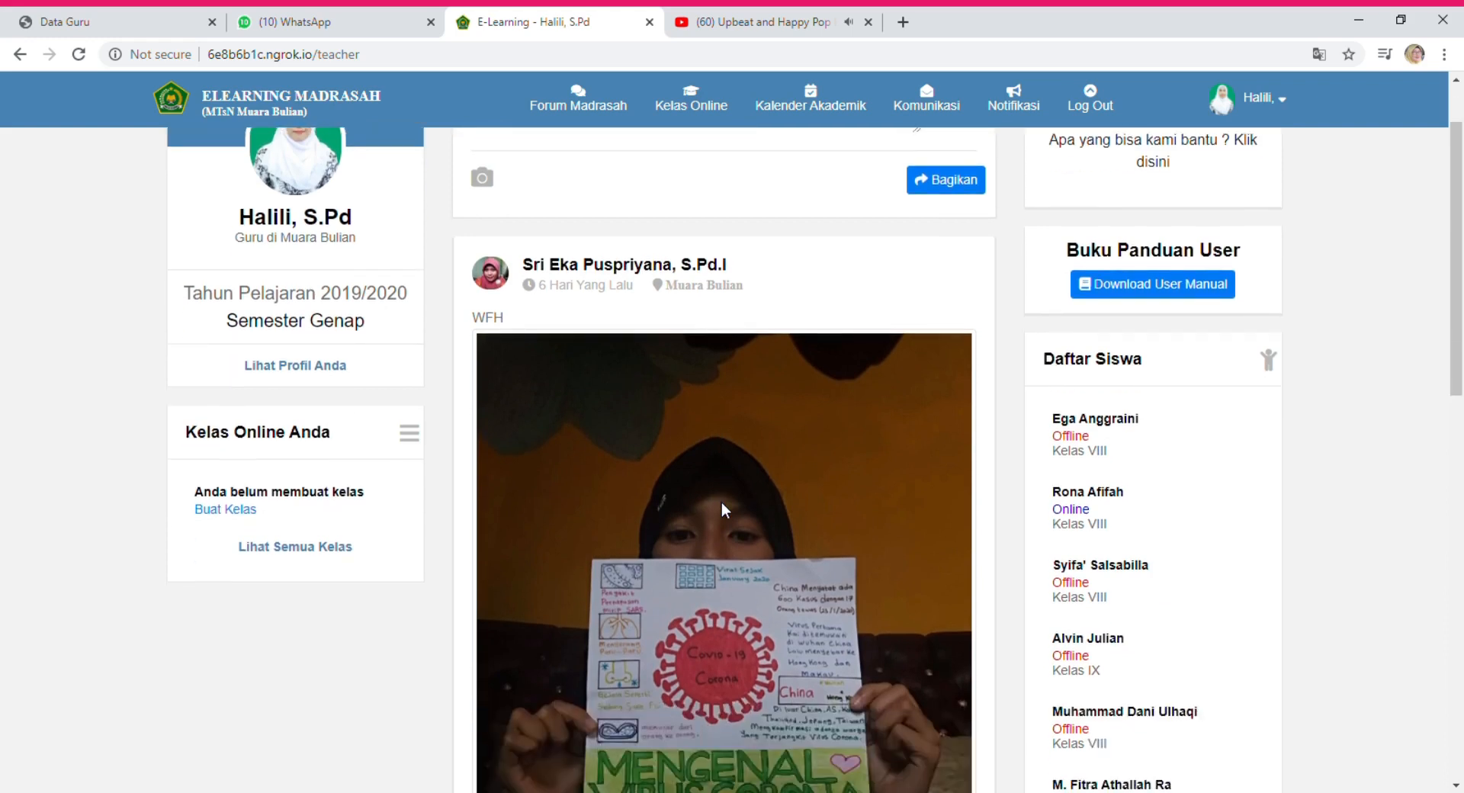
pyautogui.scroll(4, 722, 501)
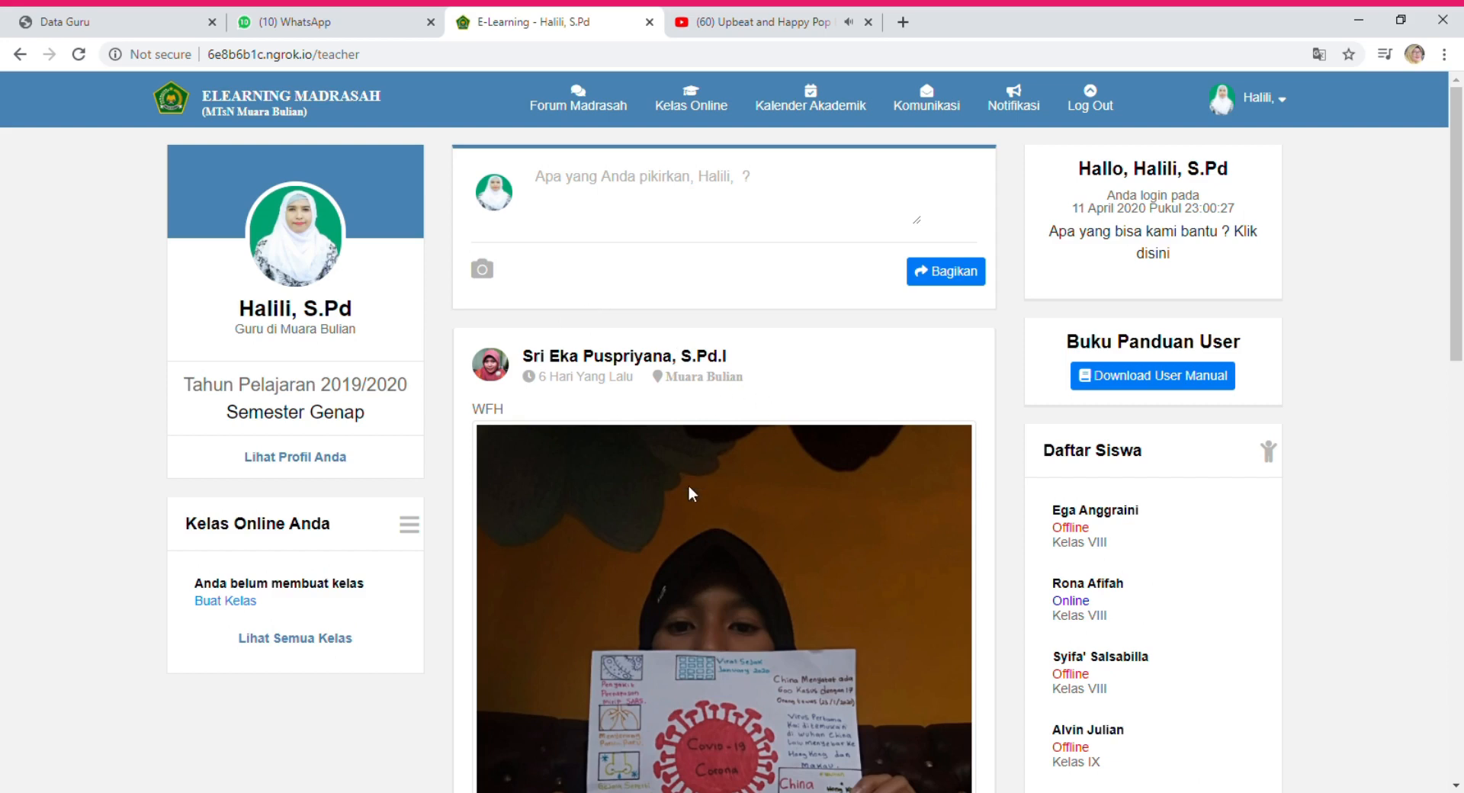
pyautogui.scroll(-4, 689, 487)
pyautogui.scroll(3, 688, 482)
pyautogui.scroll(1, 688, 482)
pyautogui.click(418, 529)
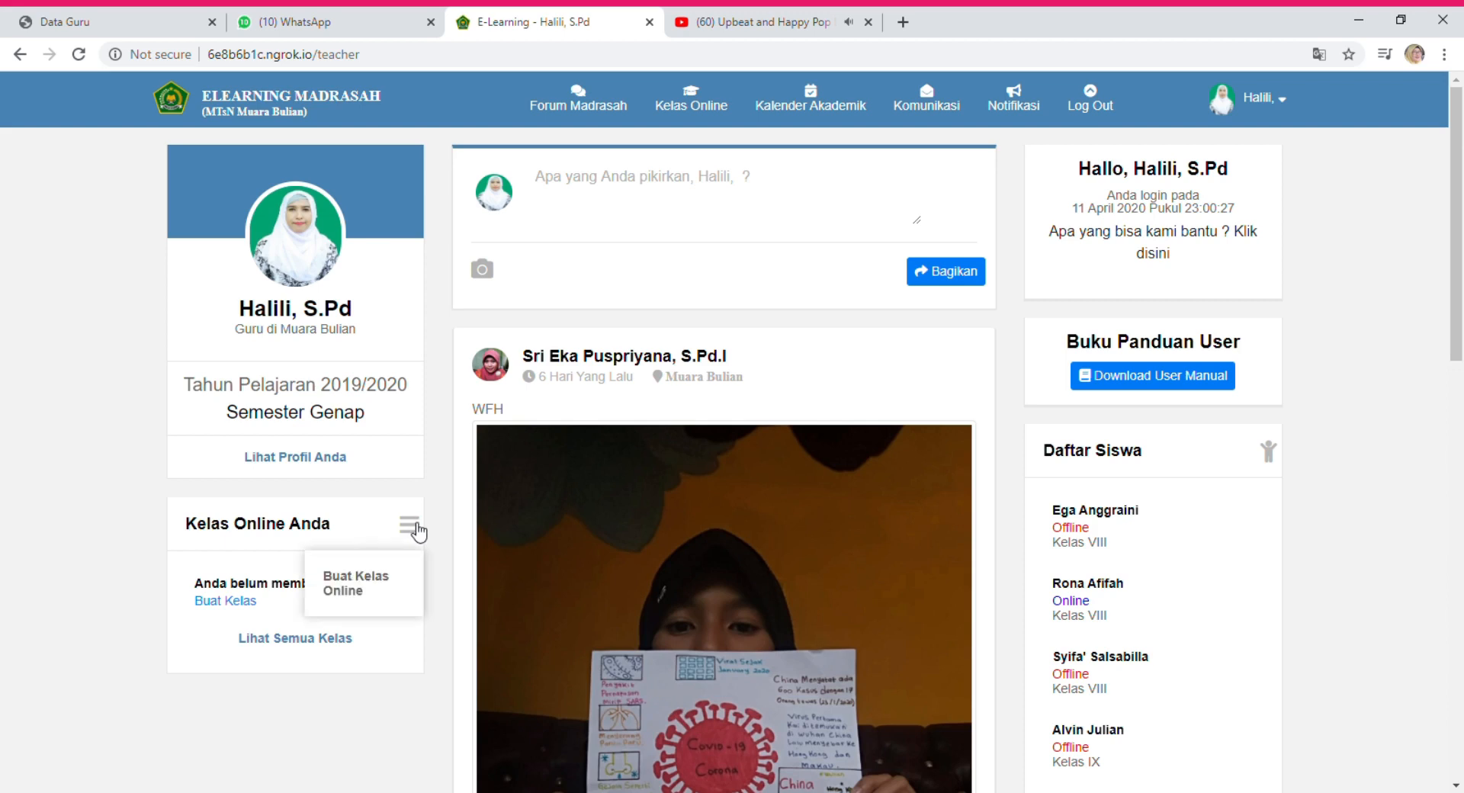
# Start a new online class for Kelas VIII, rombel VIII.1.
pyautogui.click(357, 589)
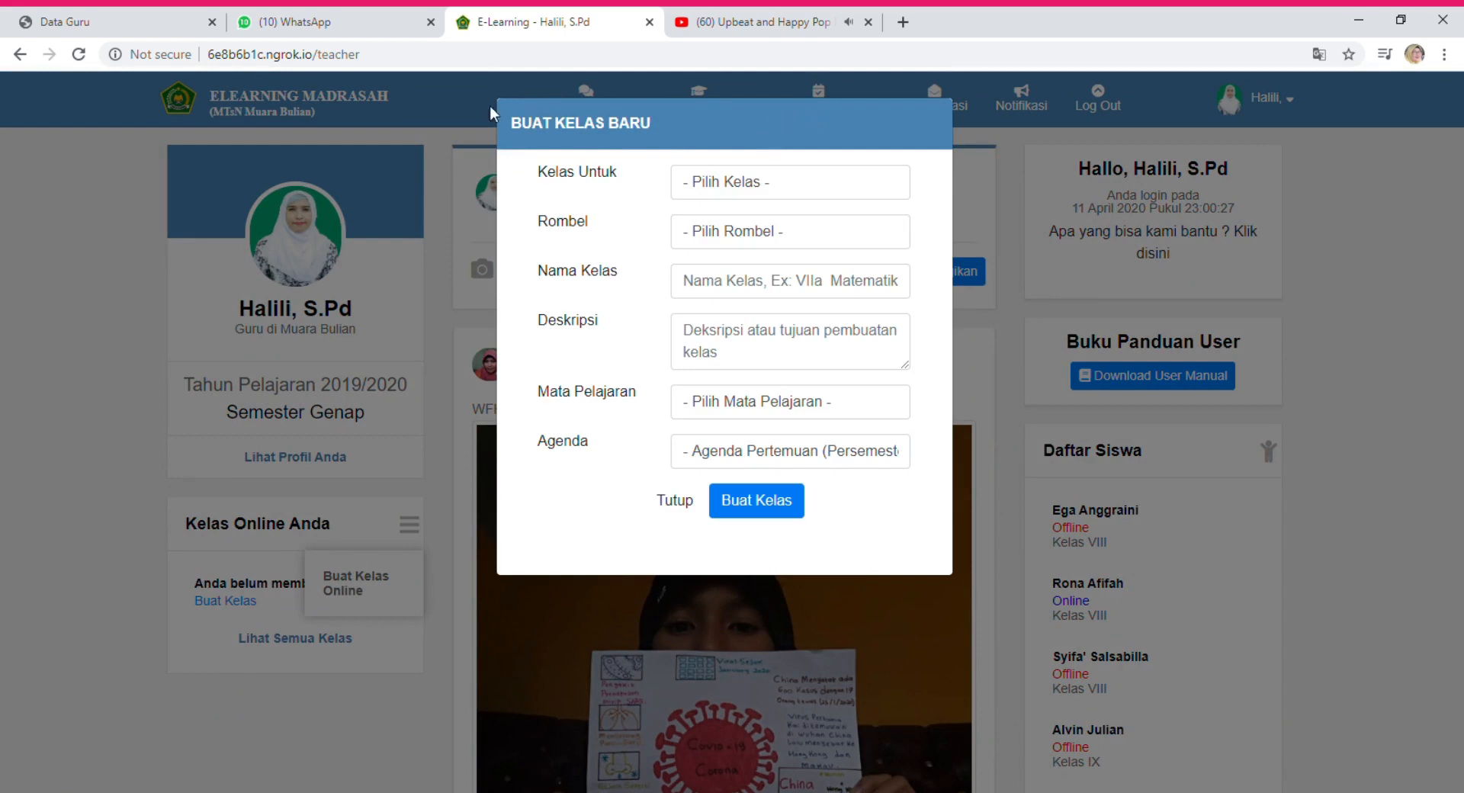
pyautogui.click(726, 184)
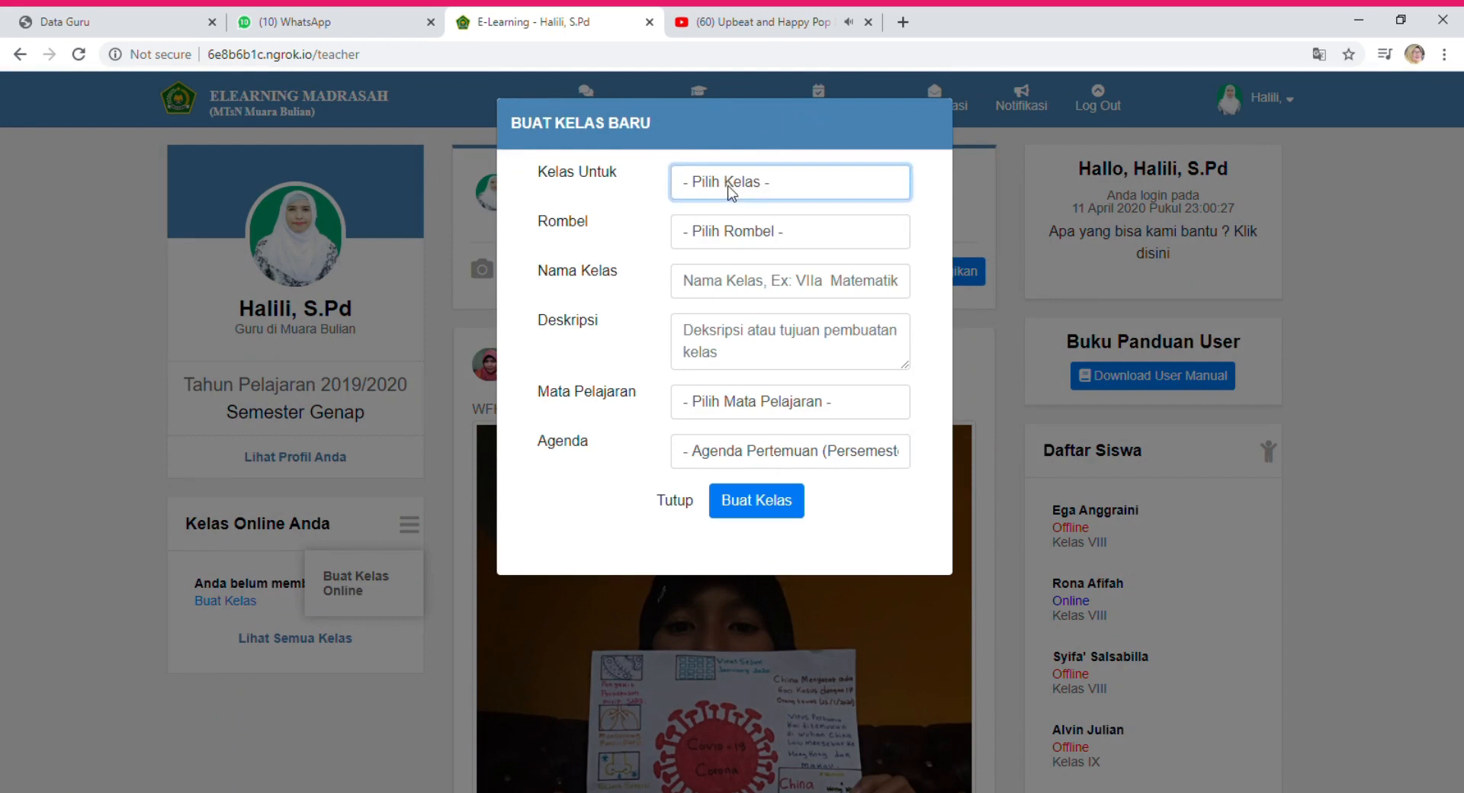
pyautogui.click(770, 250)
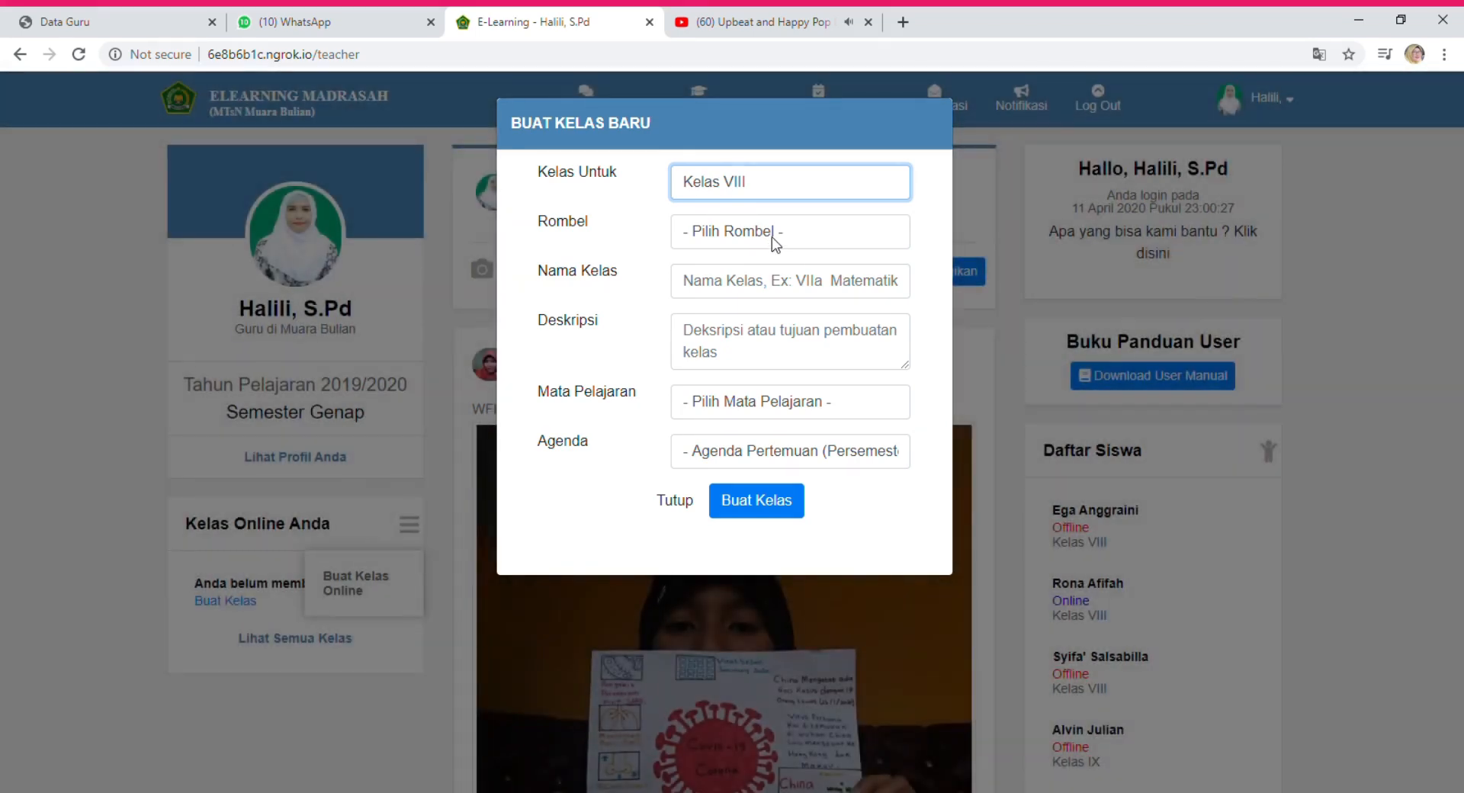
pyautogui.click(774, 236)
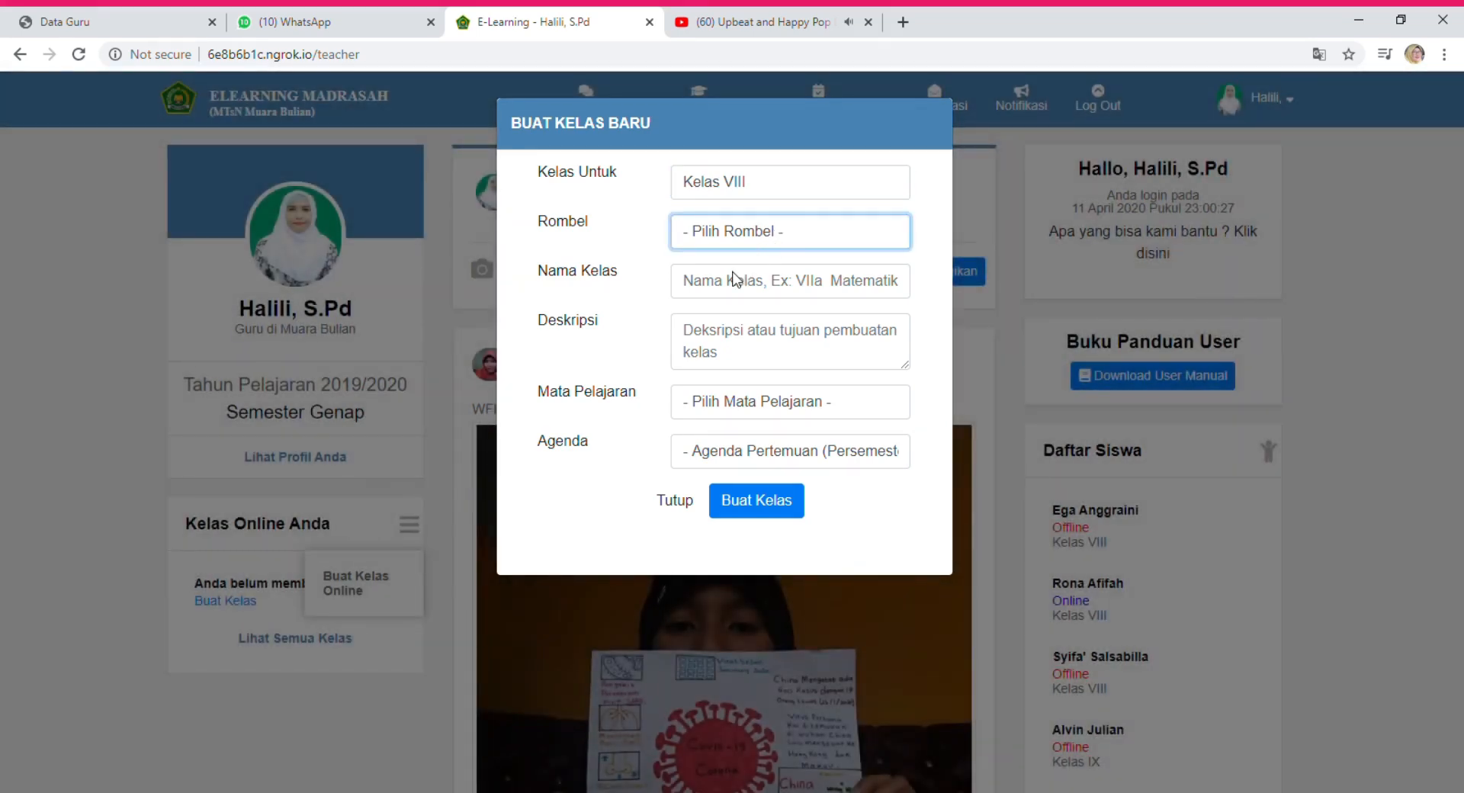
pyautogui.press('Down')
# Name the class 'KELAS VIII.1 BUDAYA'.
pyautogui.click(718, 293)
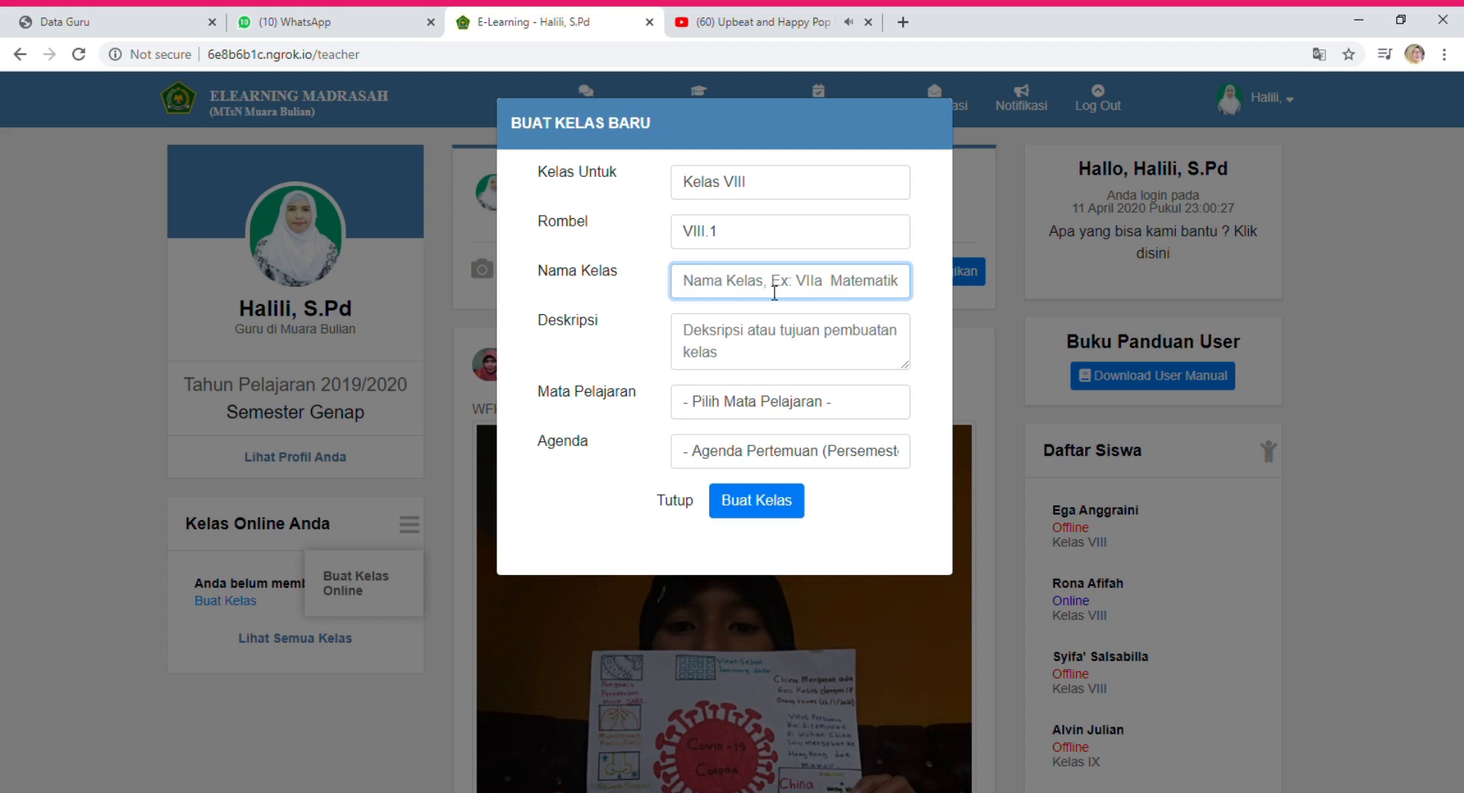
pyautogui.click(749, 291)
pyautogui.click(774, 366)
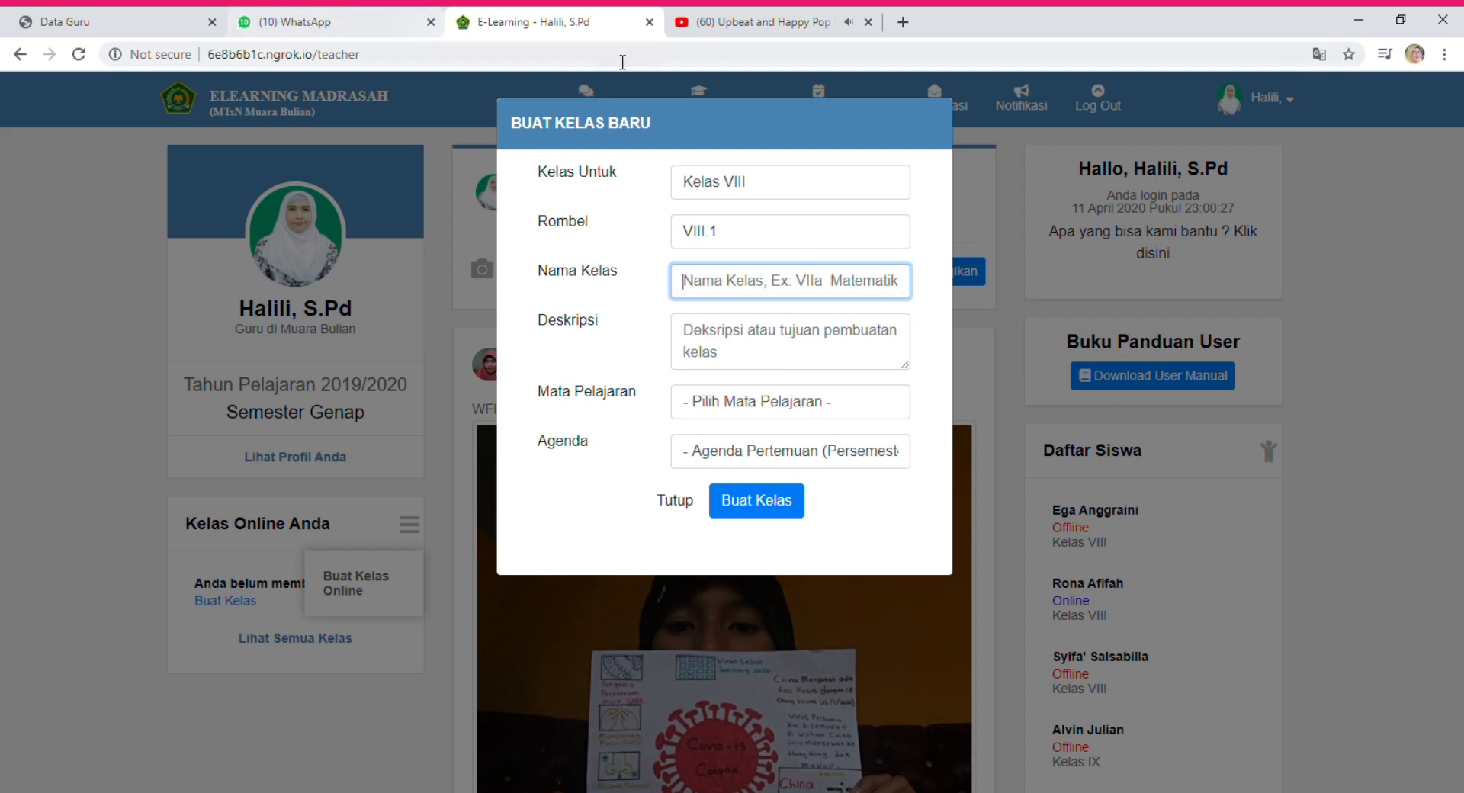
pyautogui.write('KELAS ')
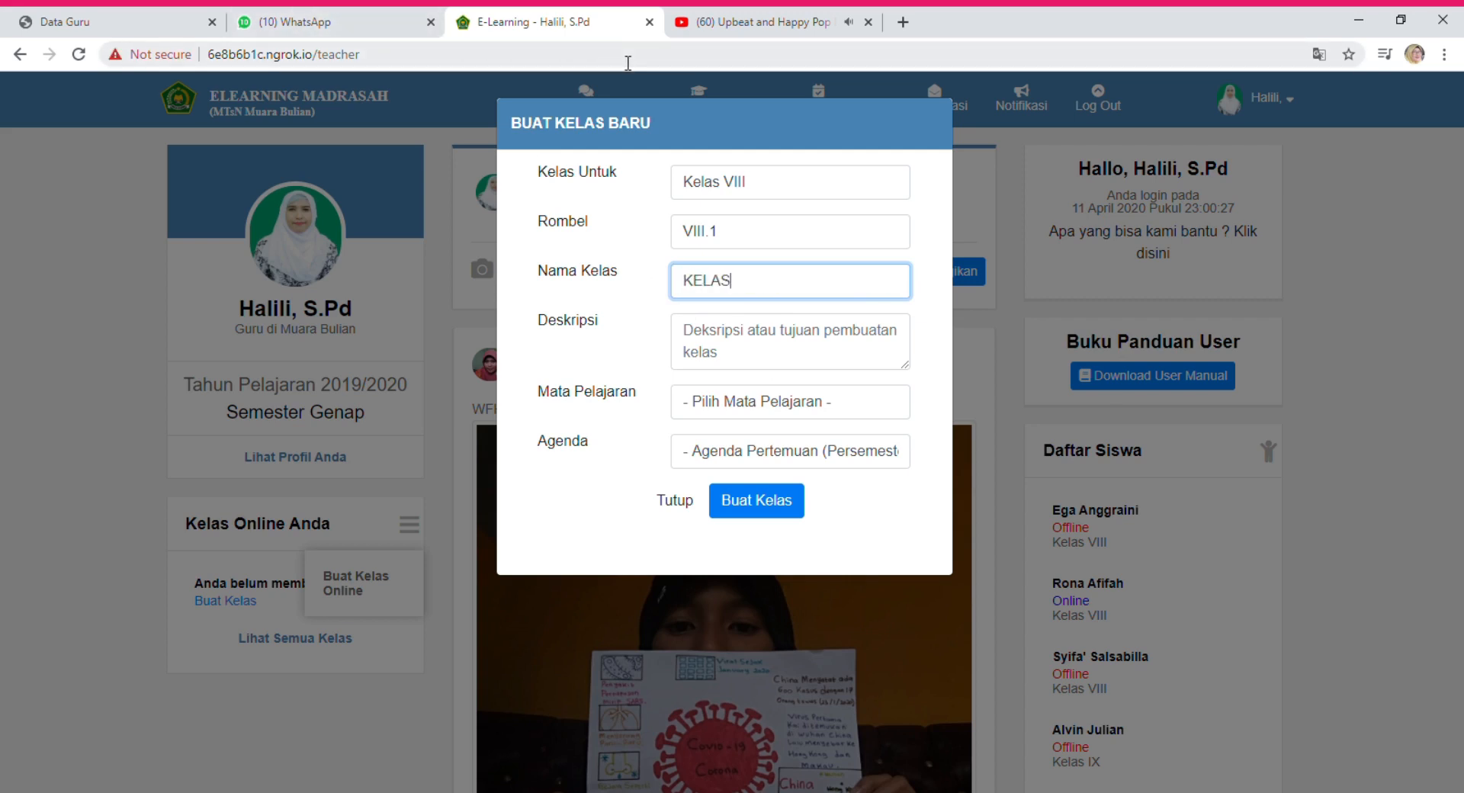
pyautogui.write('VIII.1 BUADAYA')
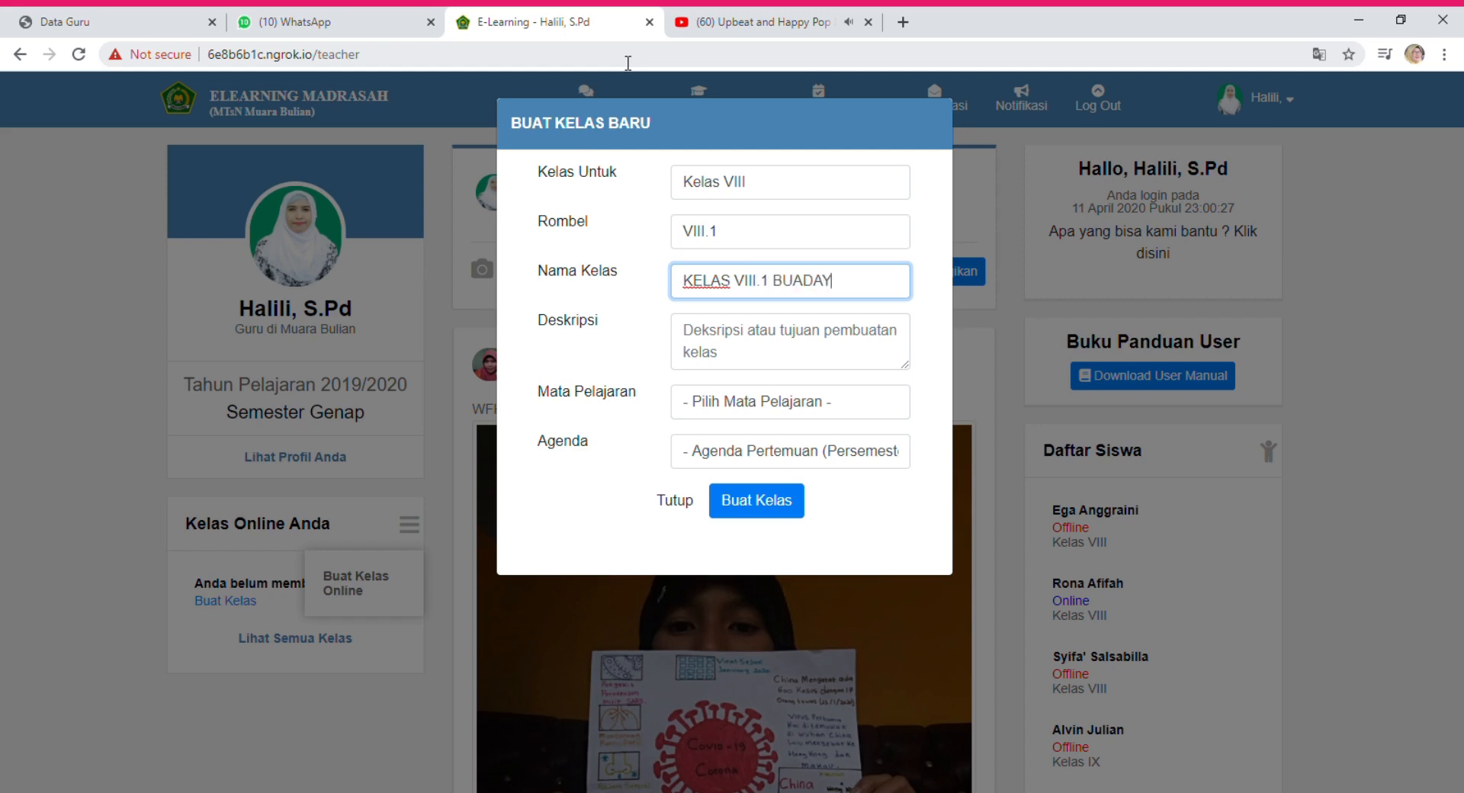
pyautogui.press('BackSpace')
pyautogui.press('BackSpace')
pyautogui.press('BackSpace')
pyautogui.press('BackSpace')
pyautogui.press('BackSpace')
pyautogui.write('DAYA')
# Describe the class as 'Untuk memudahkan pembelajaran secara online', pick Seni Budaya, agenda 1, and create it.
pyautogui.click(737, 360)
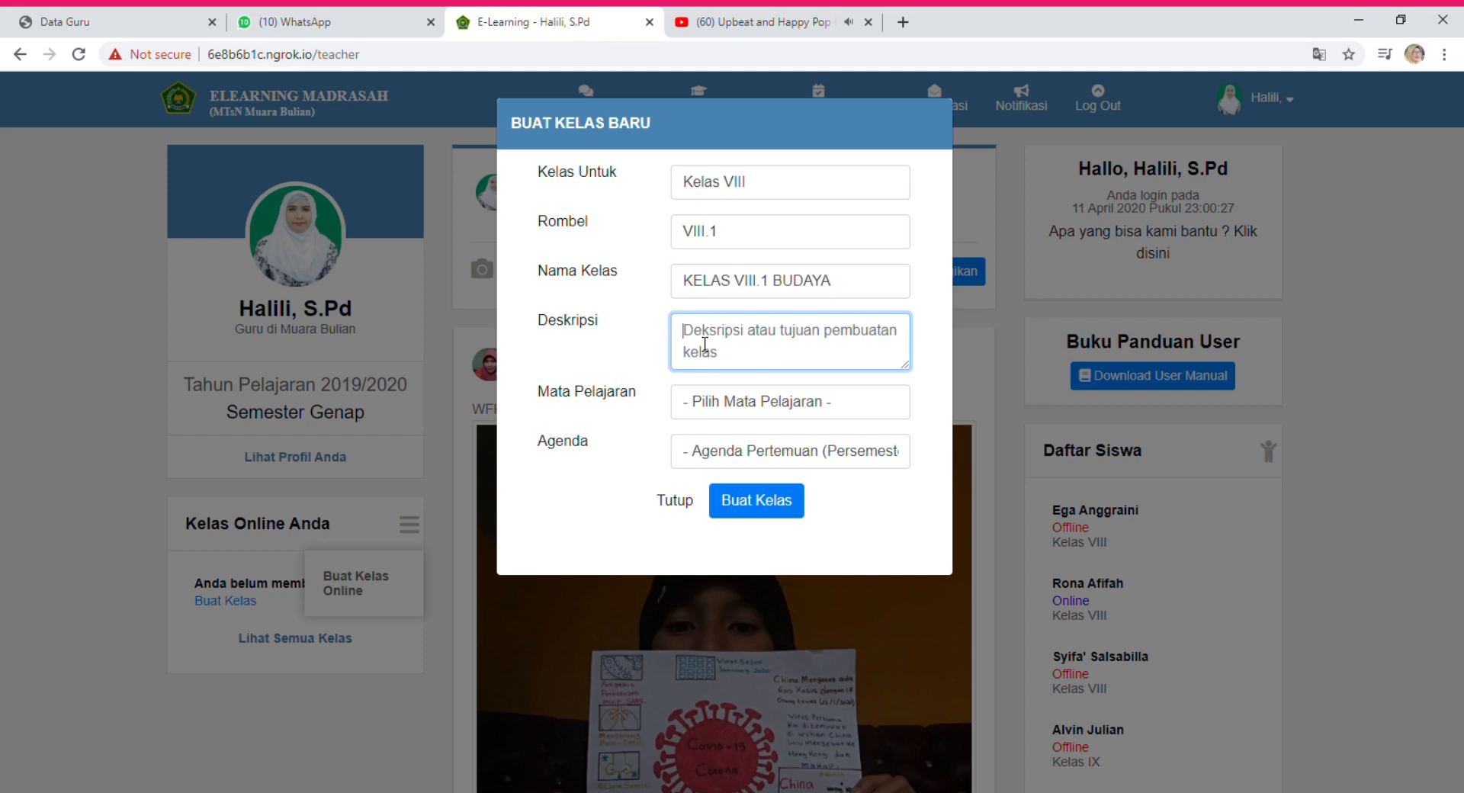
pyautogui.write('U')
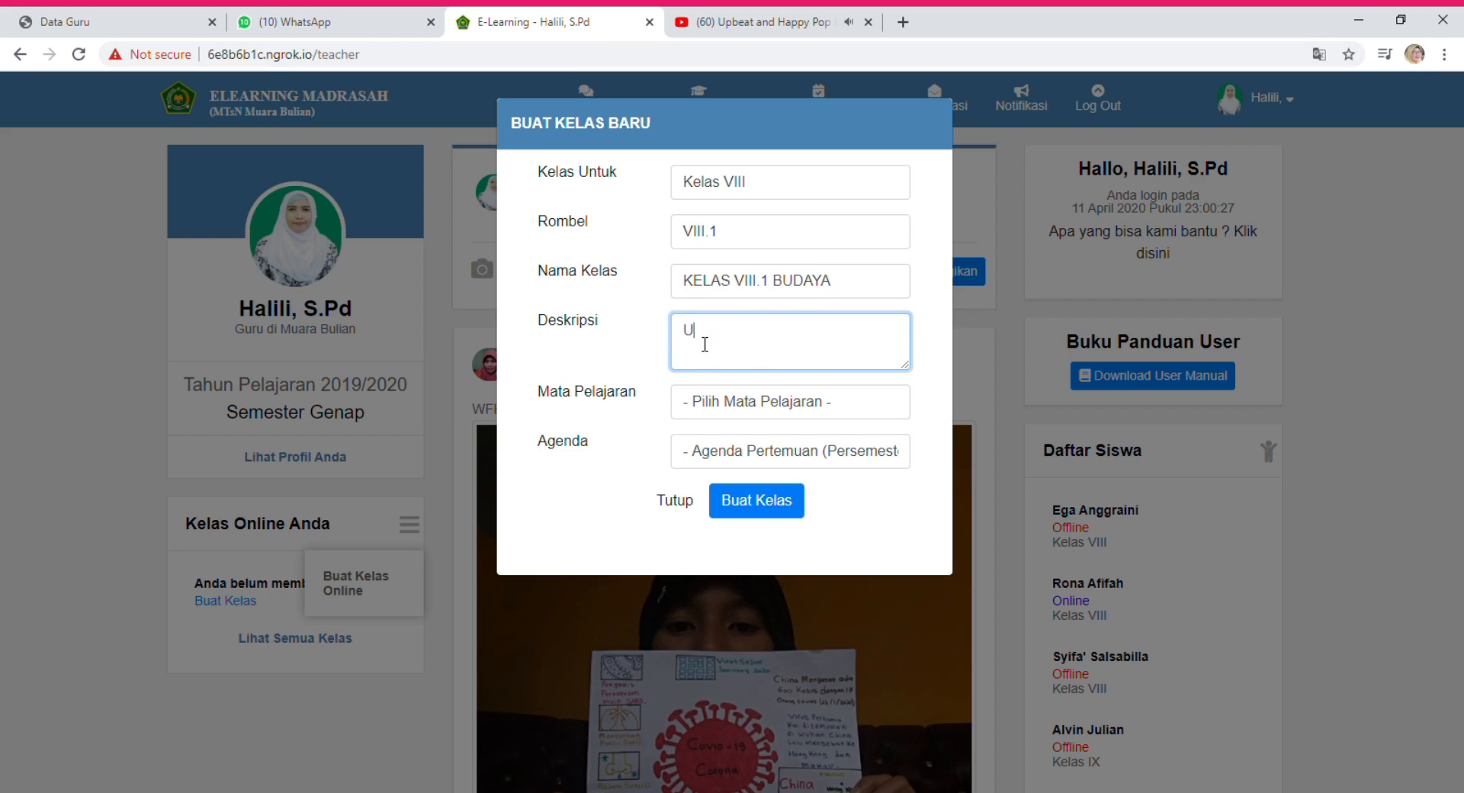
pyautogui.write('ntuk memudahkan pembelaj')
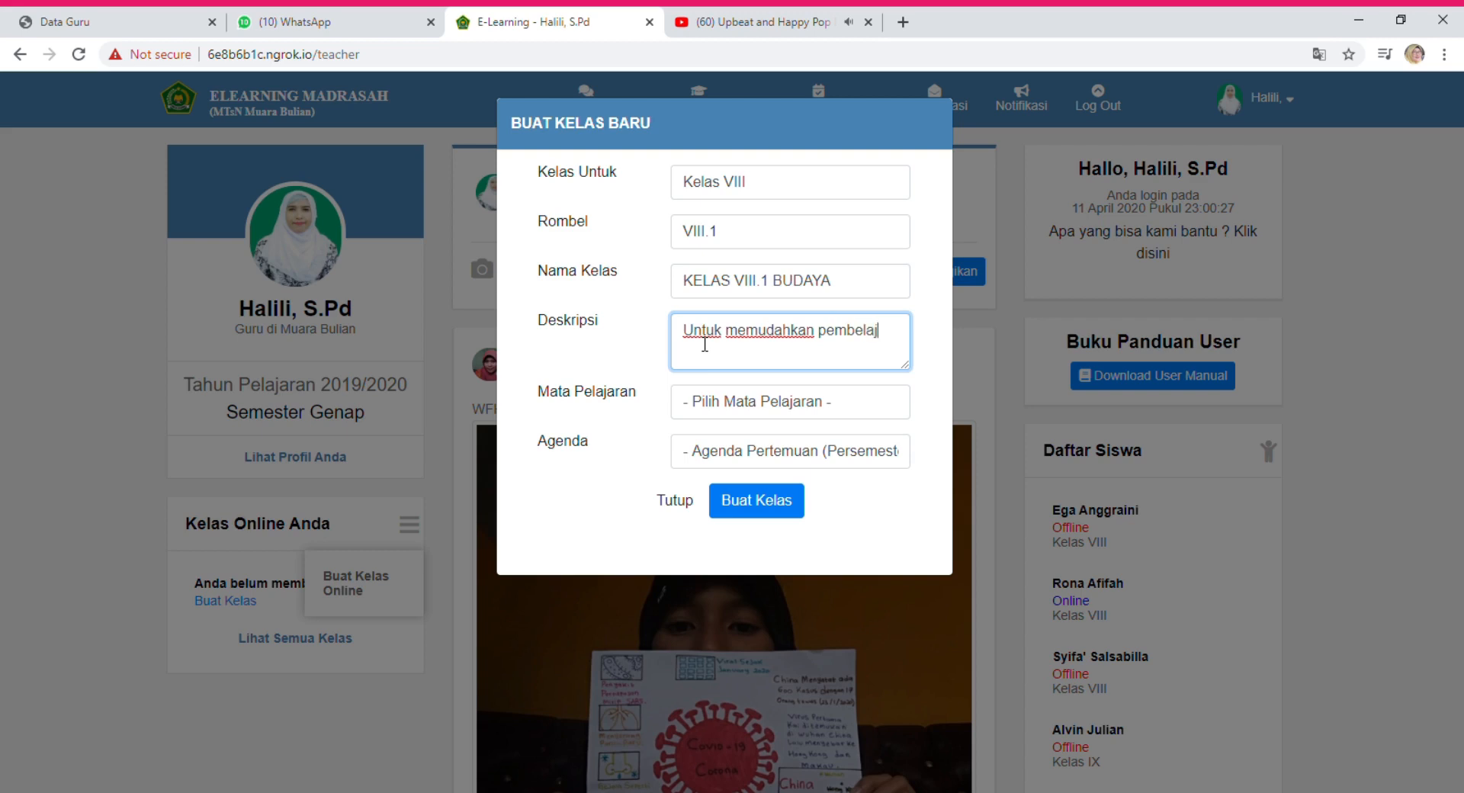
pyautogui.write('aran s')
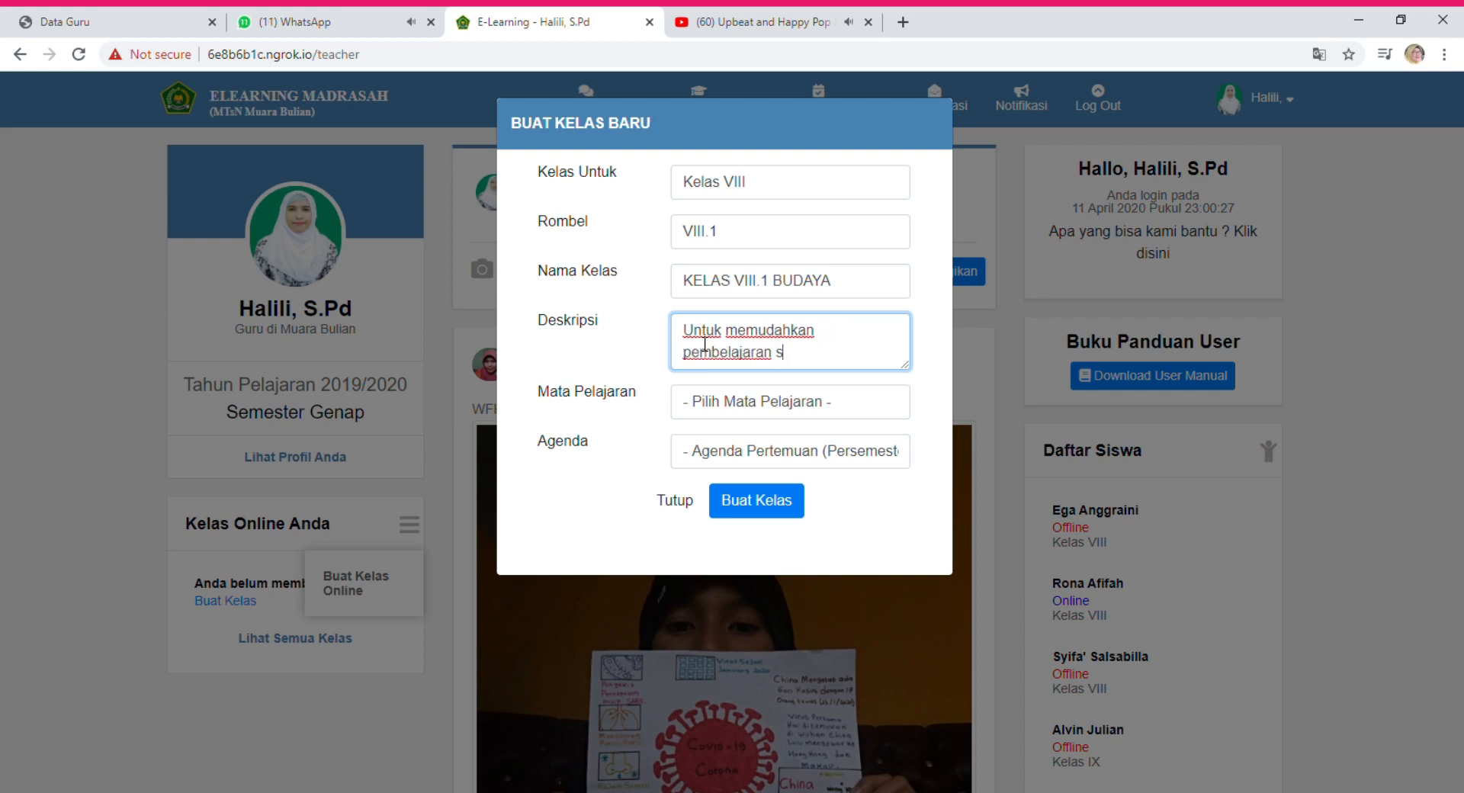
pyautogui.write('ecara online')
pyautogui.press('Tab')
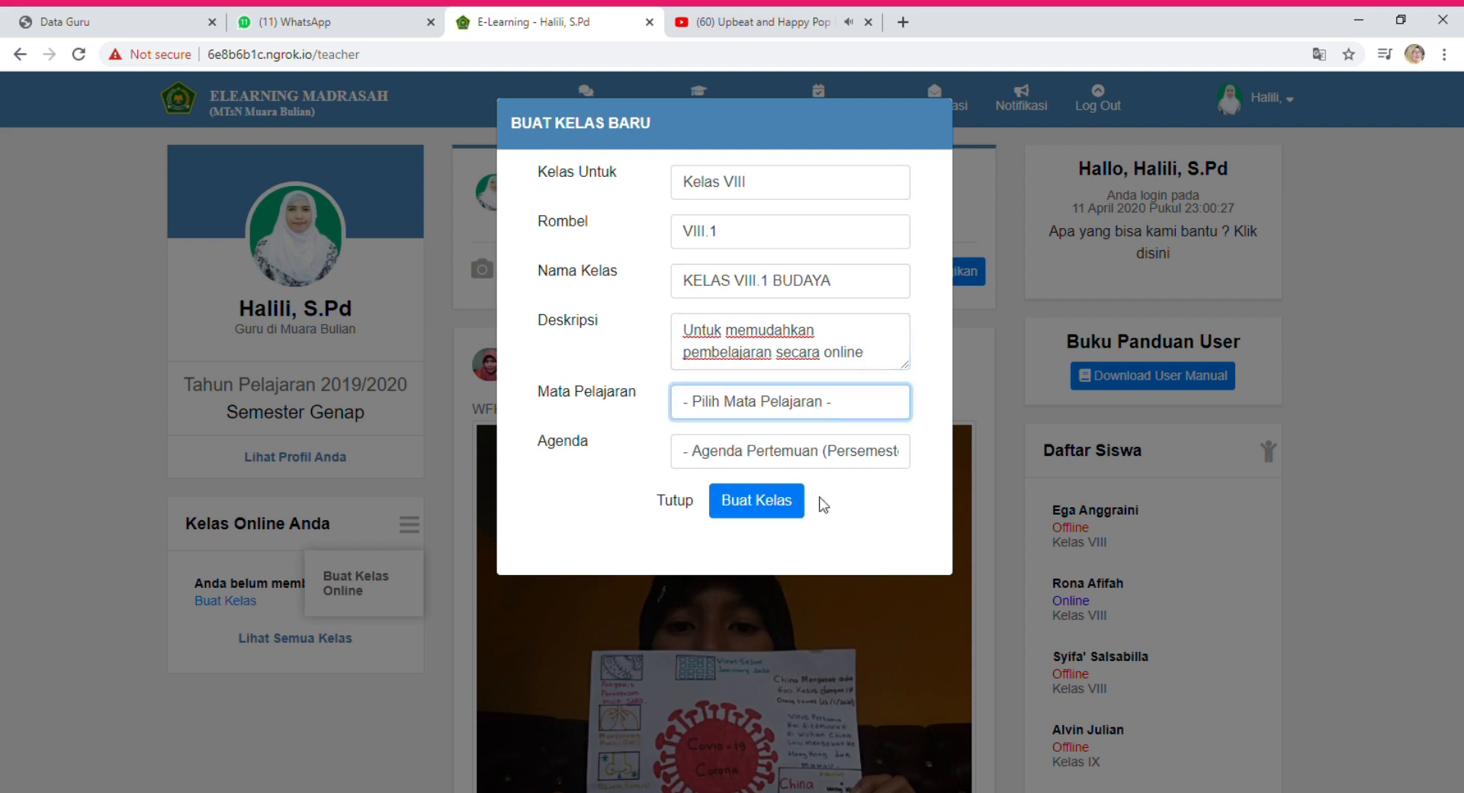
pyautogui.press('s')
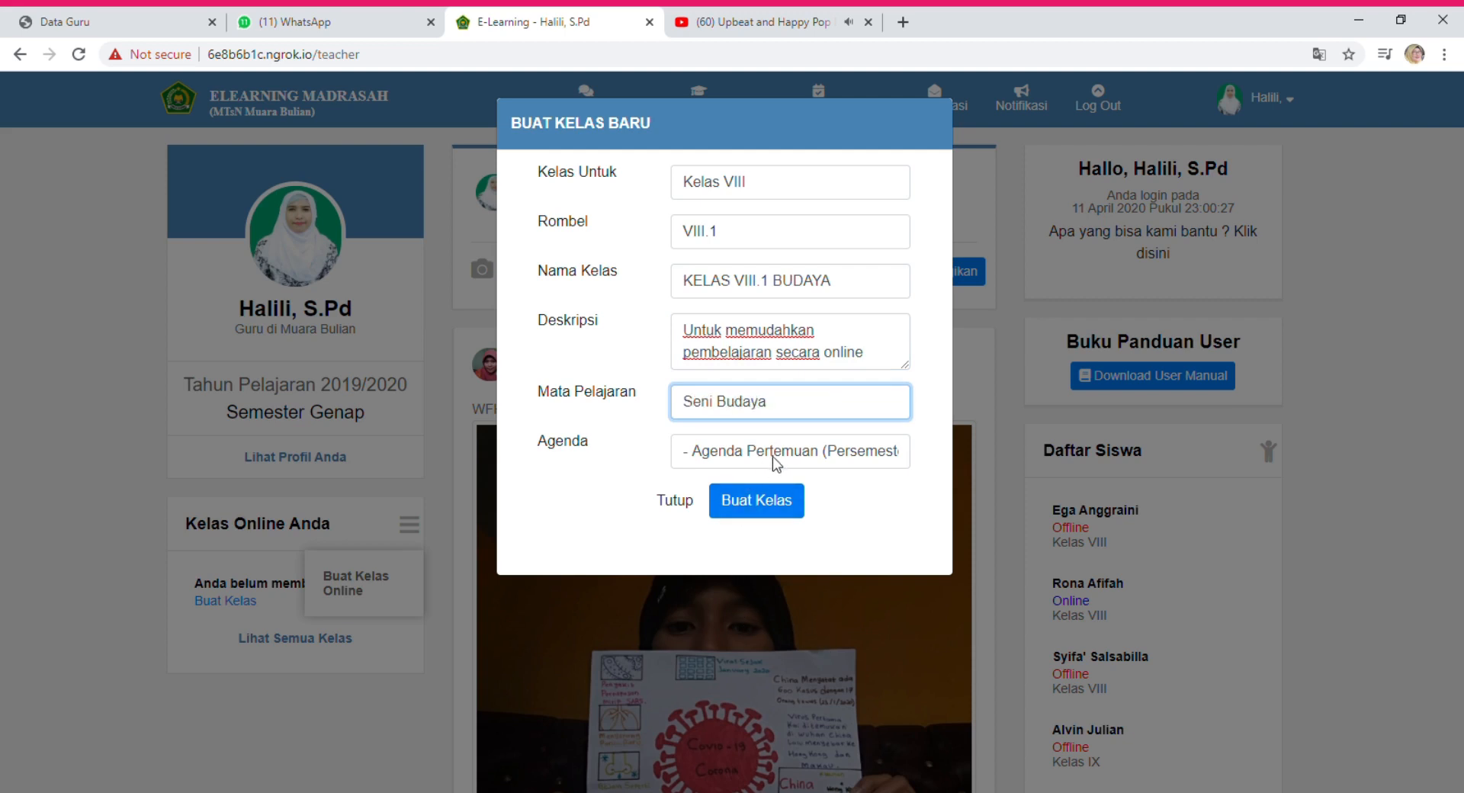
pyautogui.press('Tab')
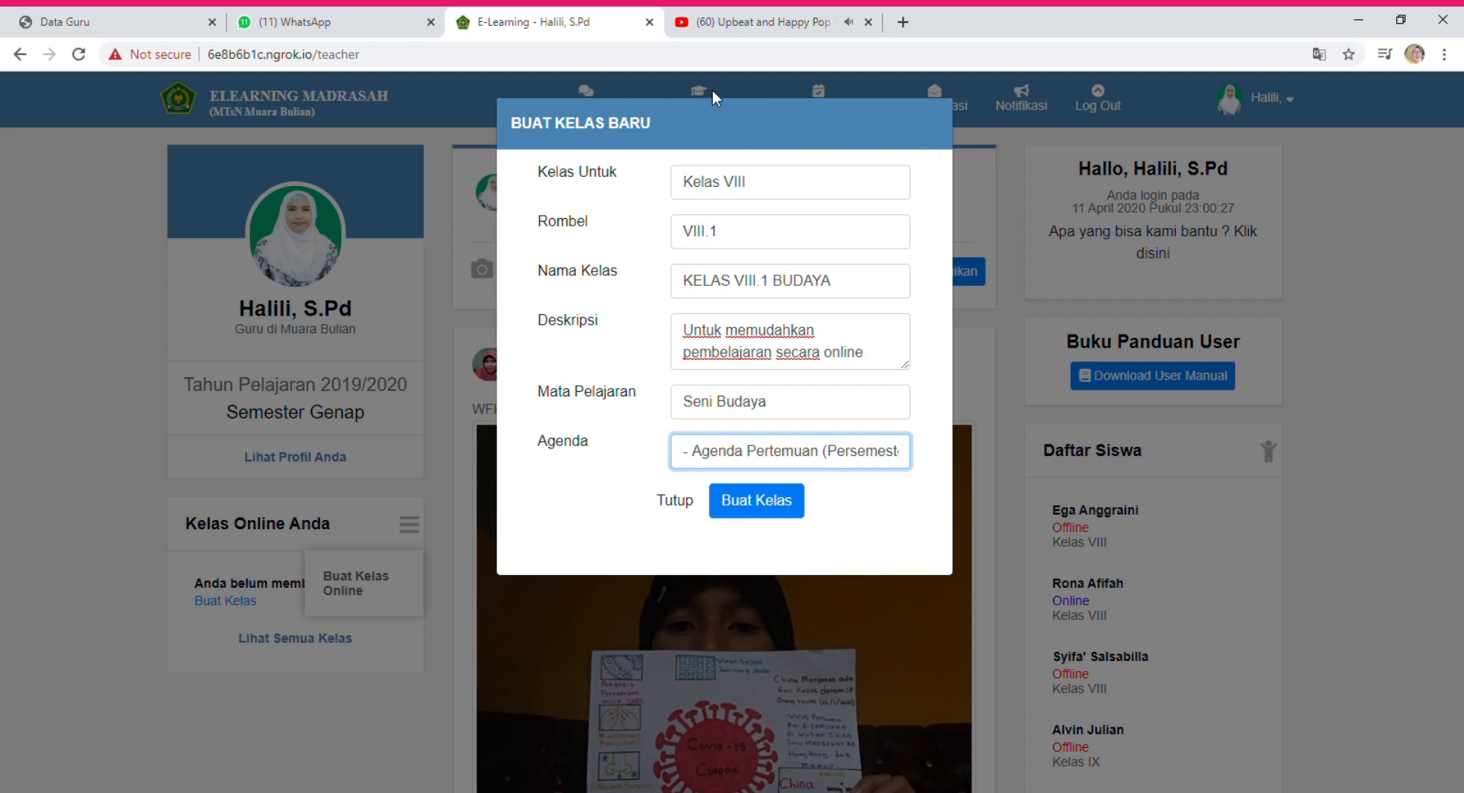
pyautogui.write('1')
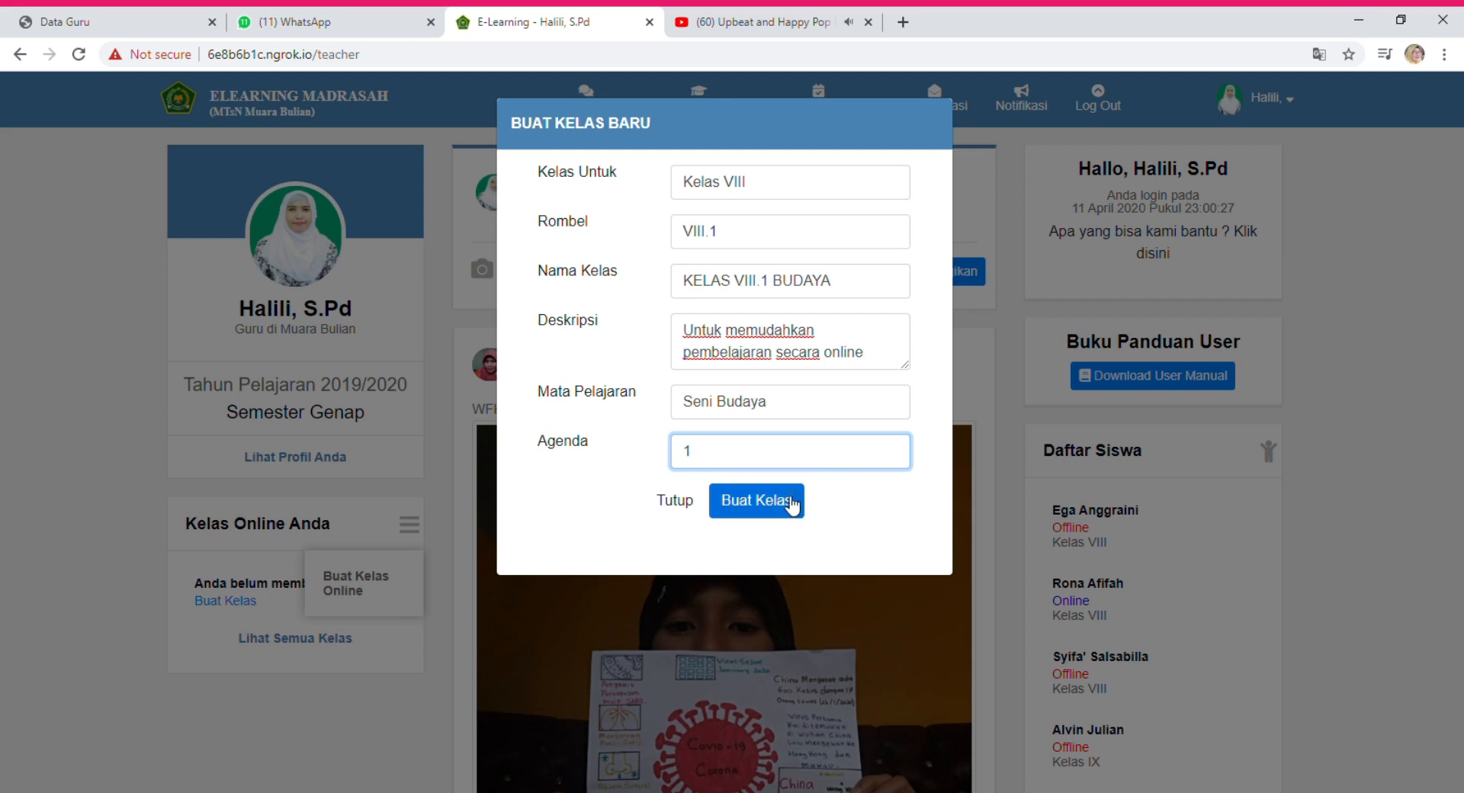
pyautogui.click(789, 508)
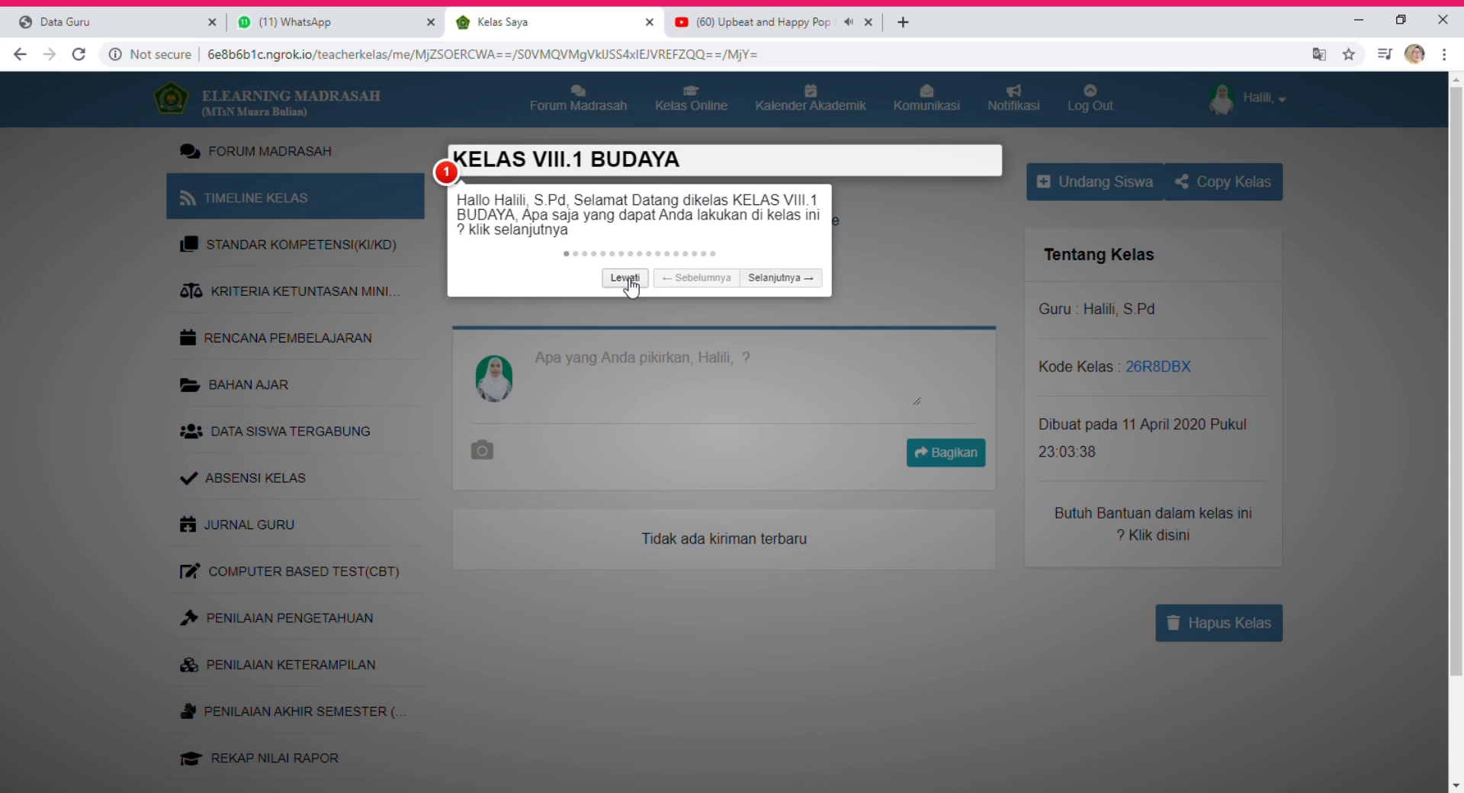
# Skip the welcome tour on the new KELAS VIII.1 BUDAYA class page.
pyautogui.click(630, 284)
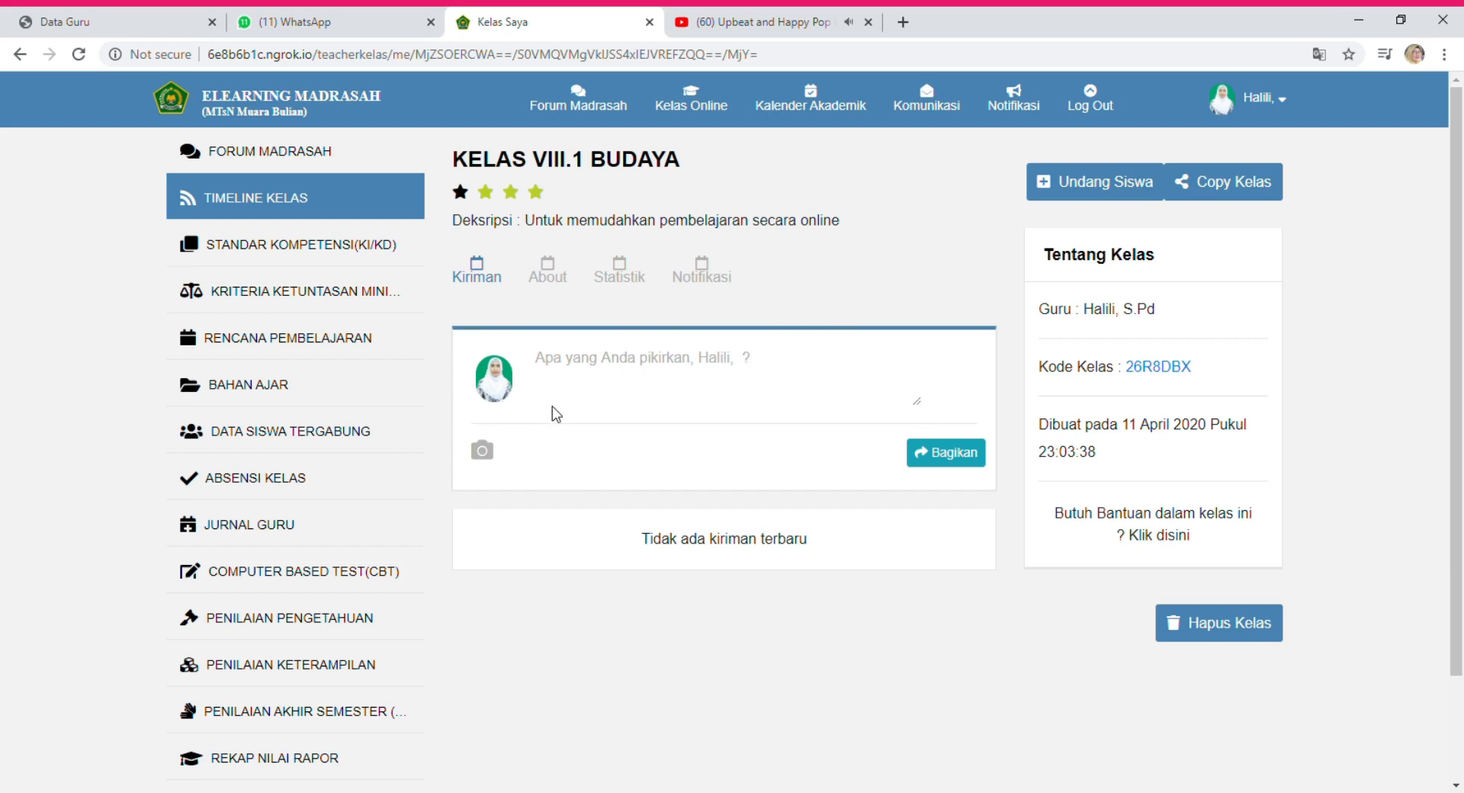
# Share the post 'halo....selamat datang di kelas VIII.1 budaya..selamat belajar online..' on the timeline.
pyautogui.click(644, 365)
pyautogui.write('h')
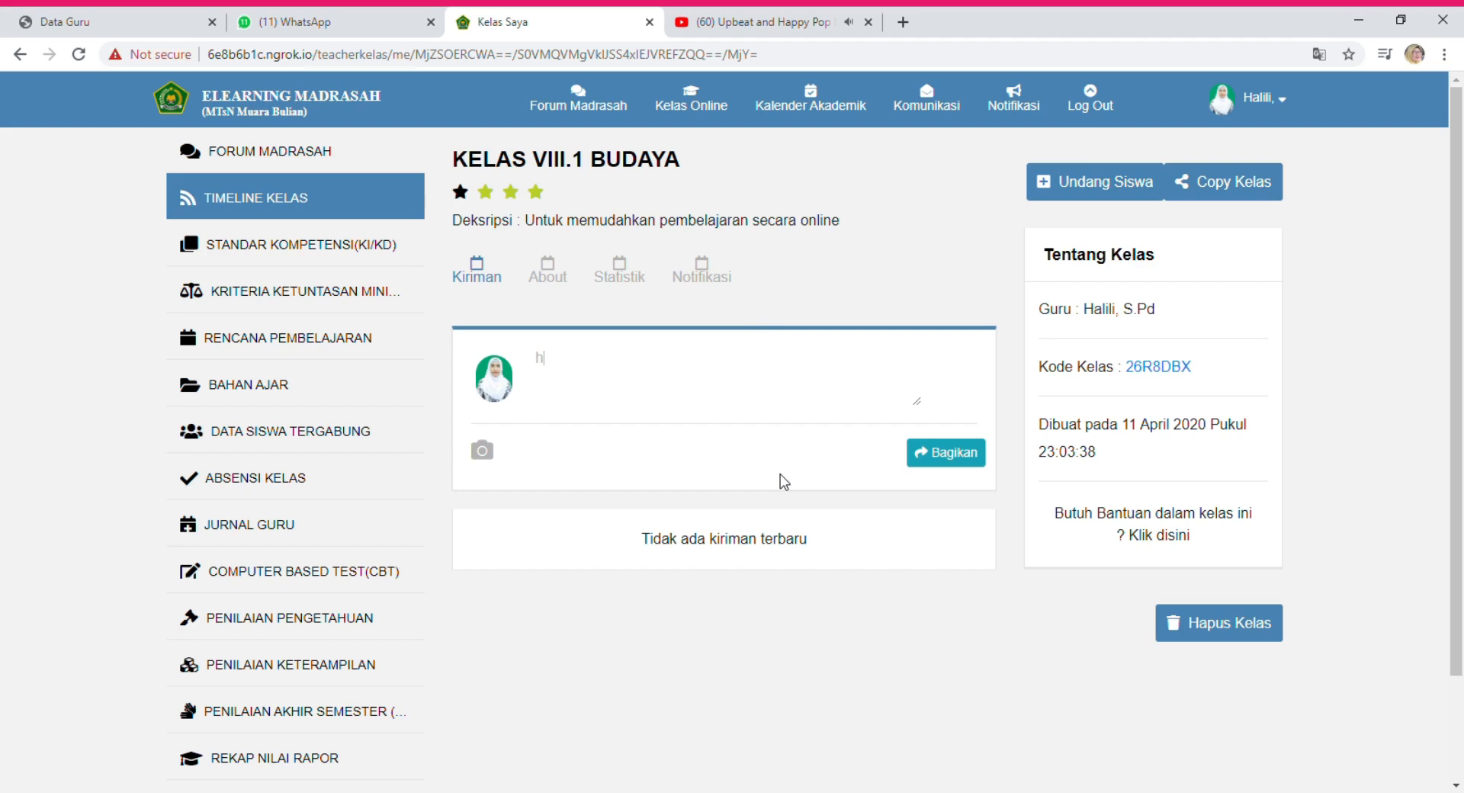
pyautogui.write('alo...')
pyautogui.write('.selamat')
pyautogui.write(' di')
pyautogui.write('atan')
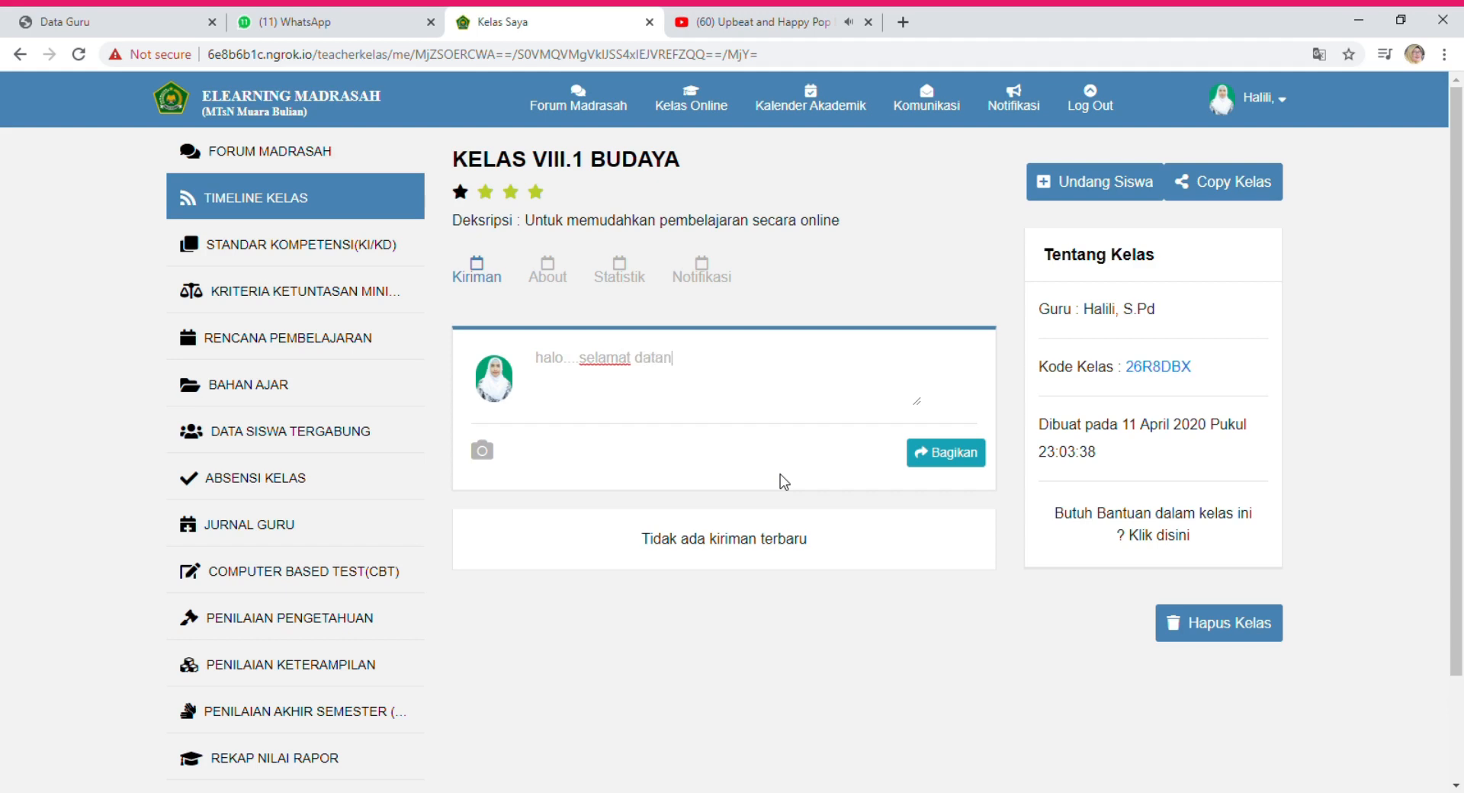
pyautogui.write('g di kelas v')
pyautogui.press('BackSpace')
pyautogui.write('VIII.1 budaya .')
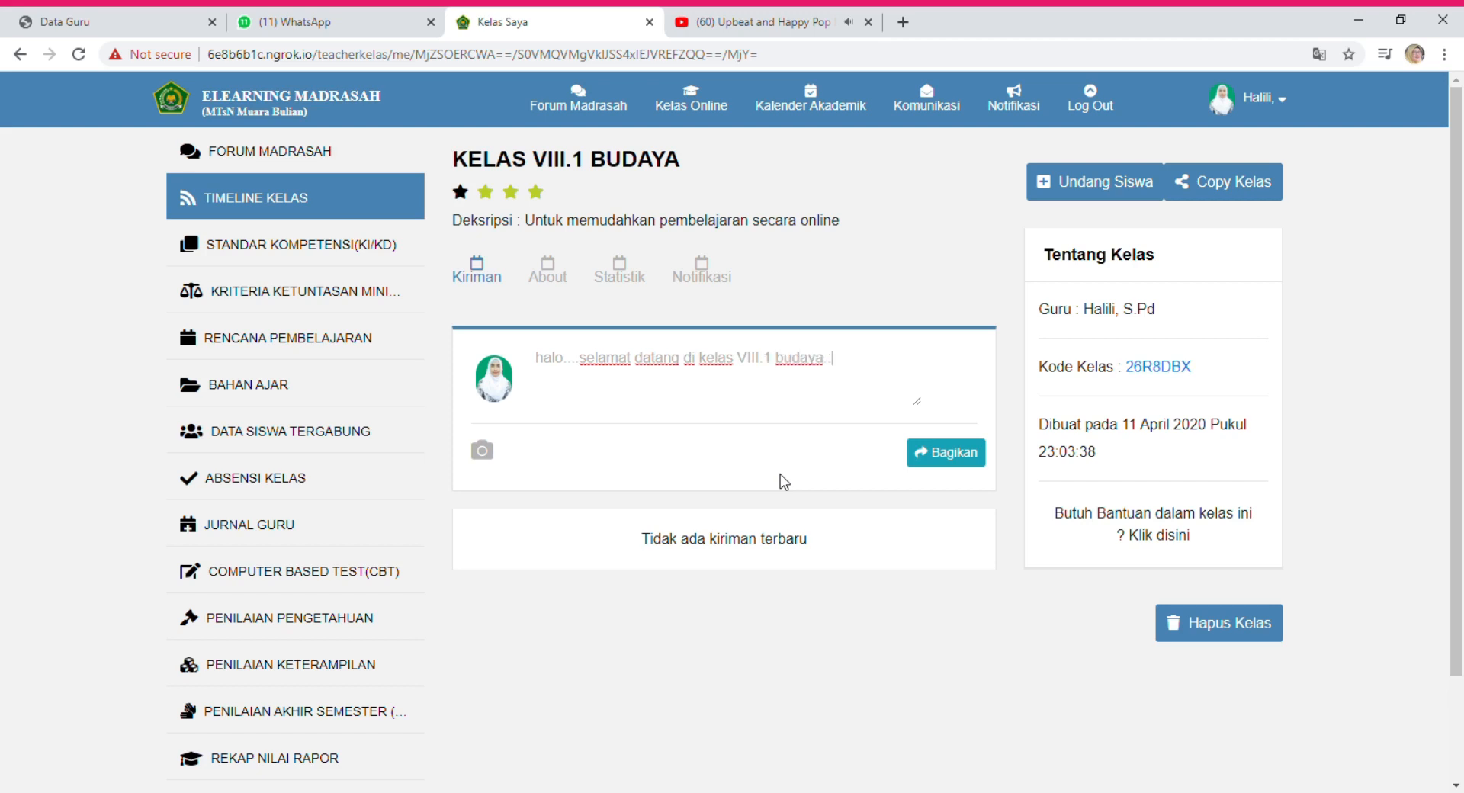
pyautogui.write('selamat belajar online..')
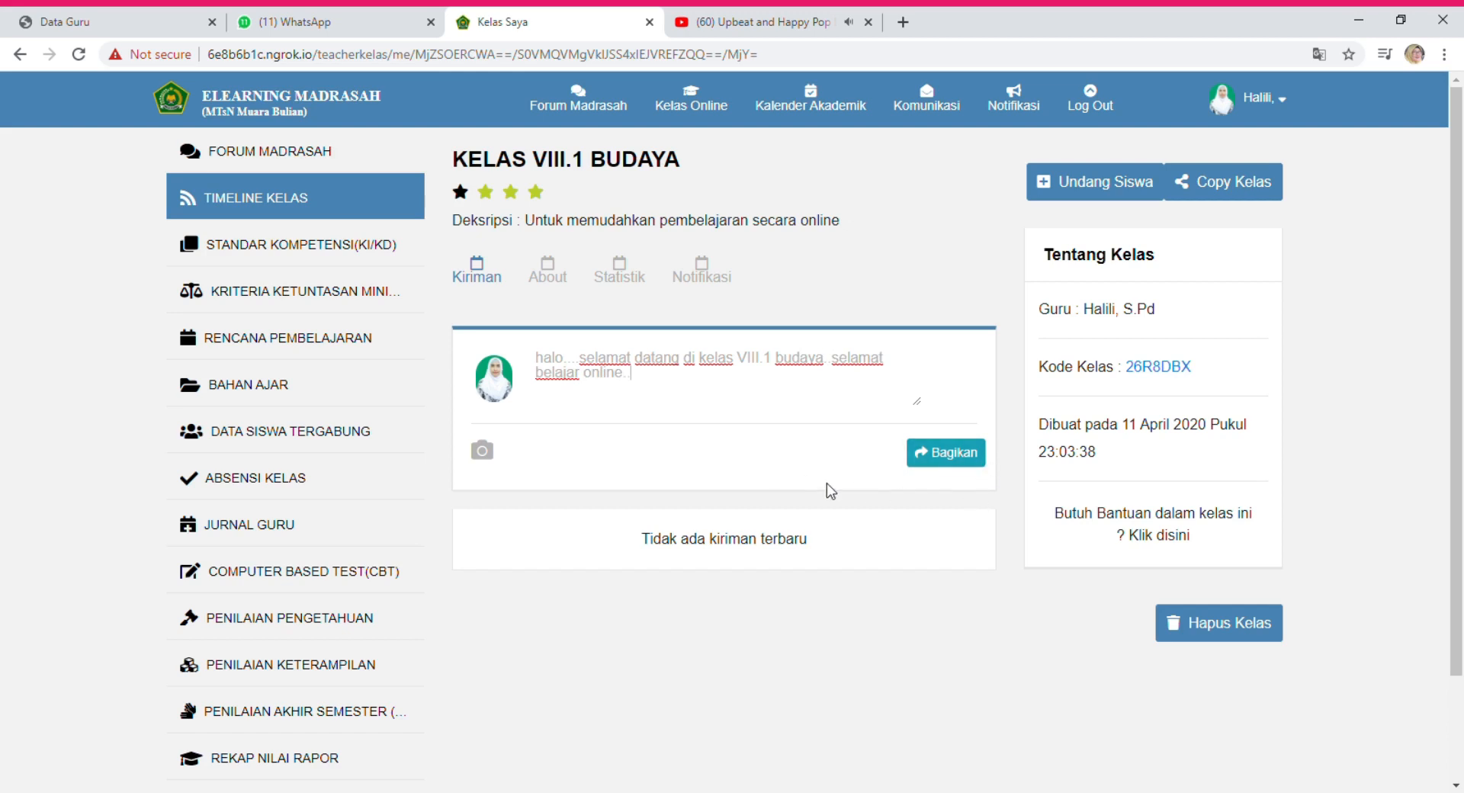
pyautogui.click(949, 460)
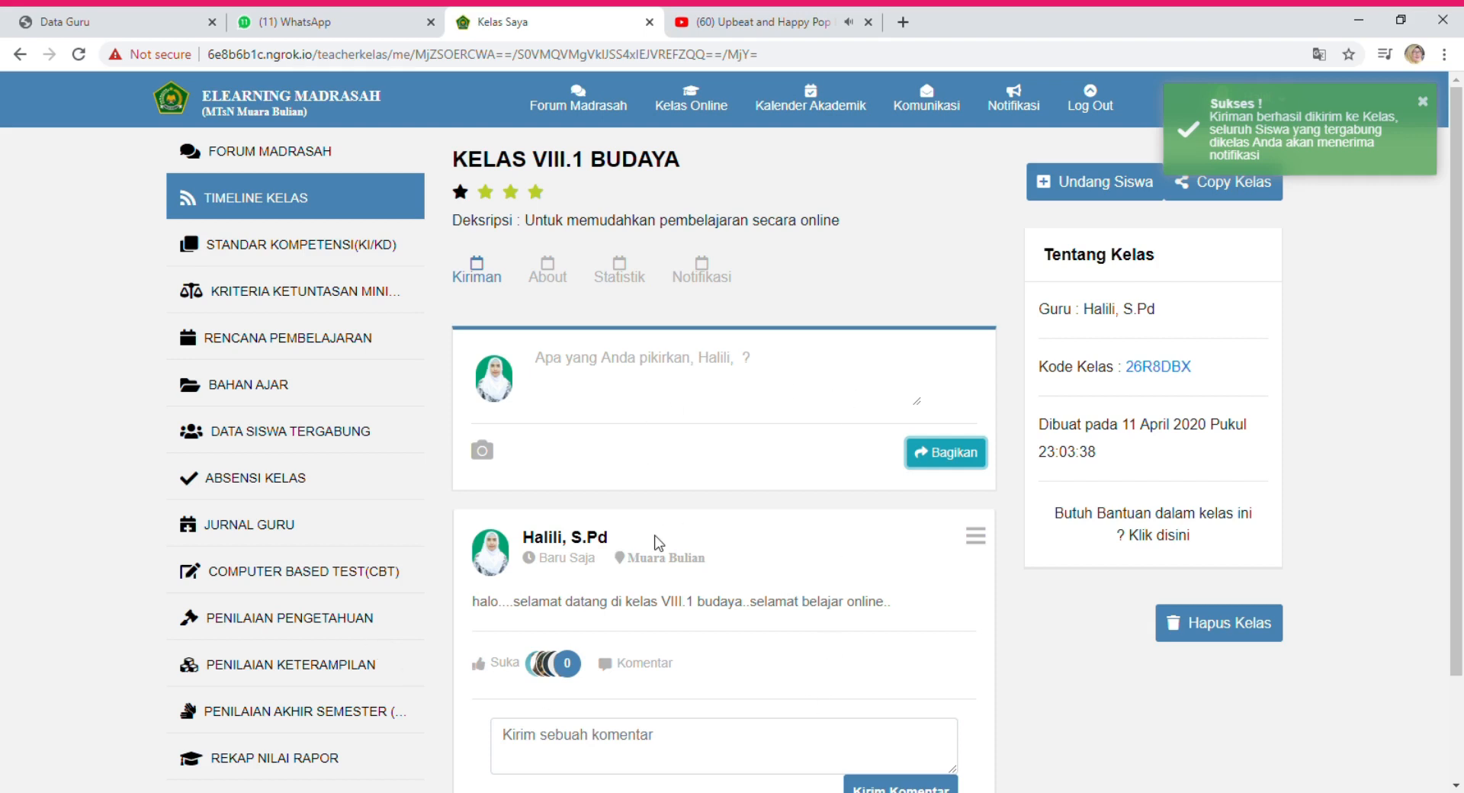
# Dismiss the Sukses notification and bring up the Undang Siswa dialog.
pyautogui.scroll(-2, 1042, 569)
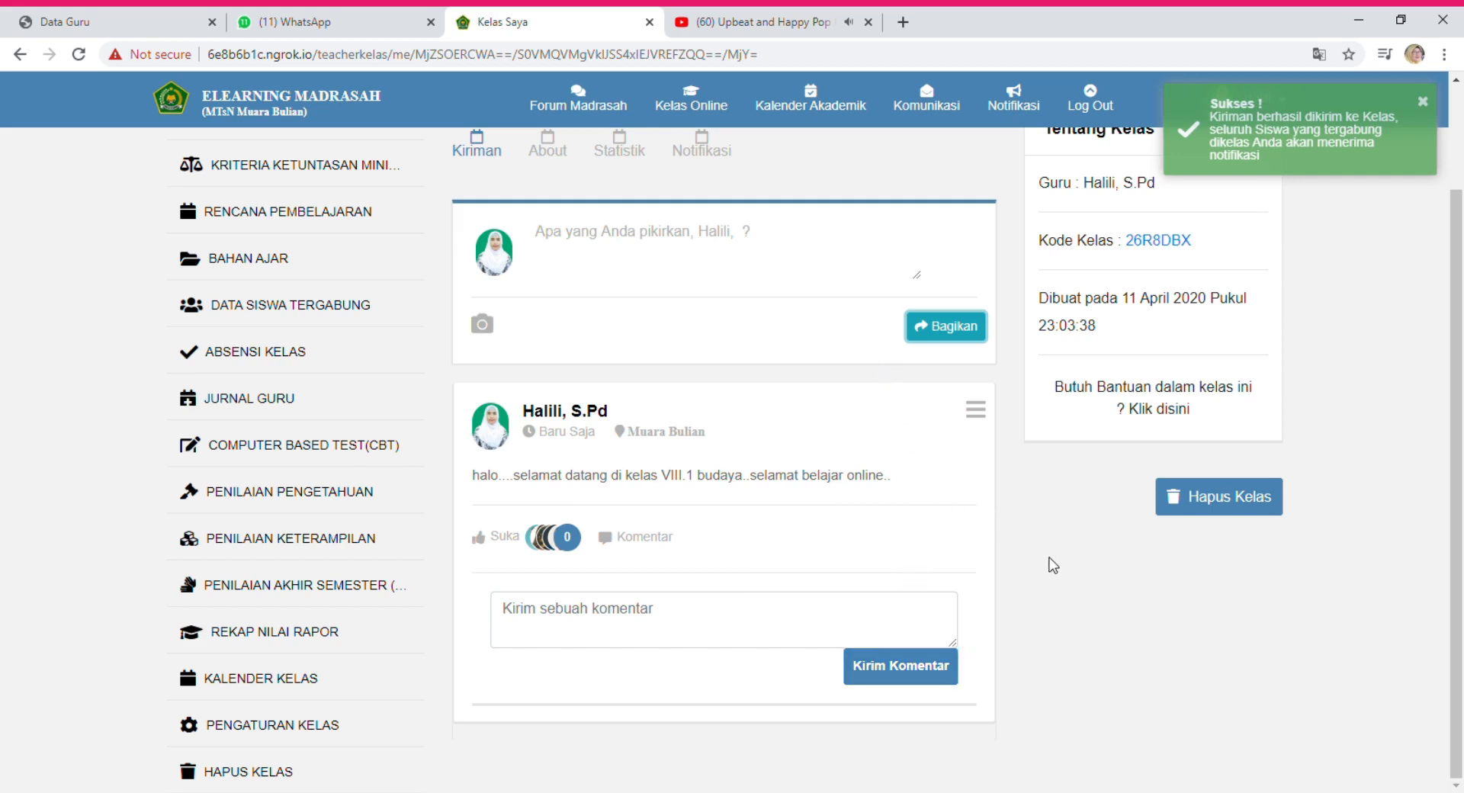
pyautogui.scroll(2, 996, 556)
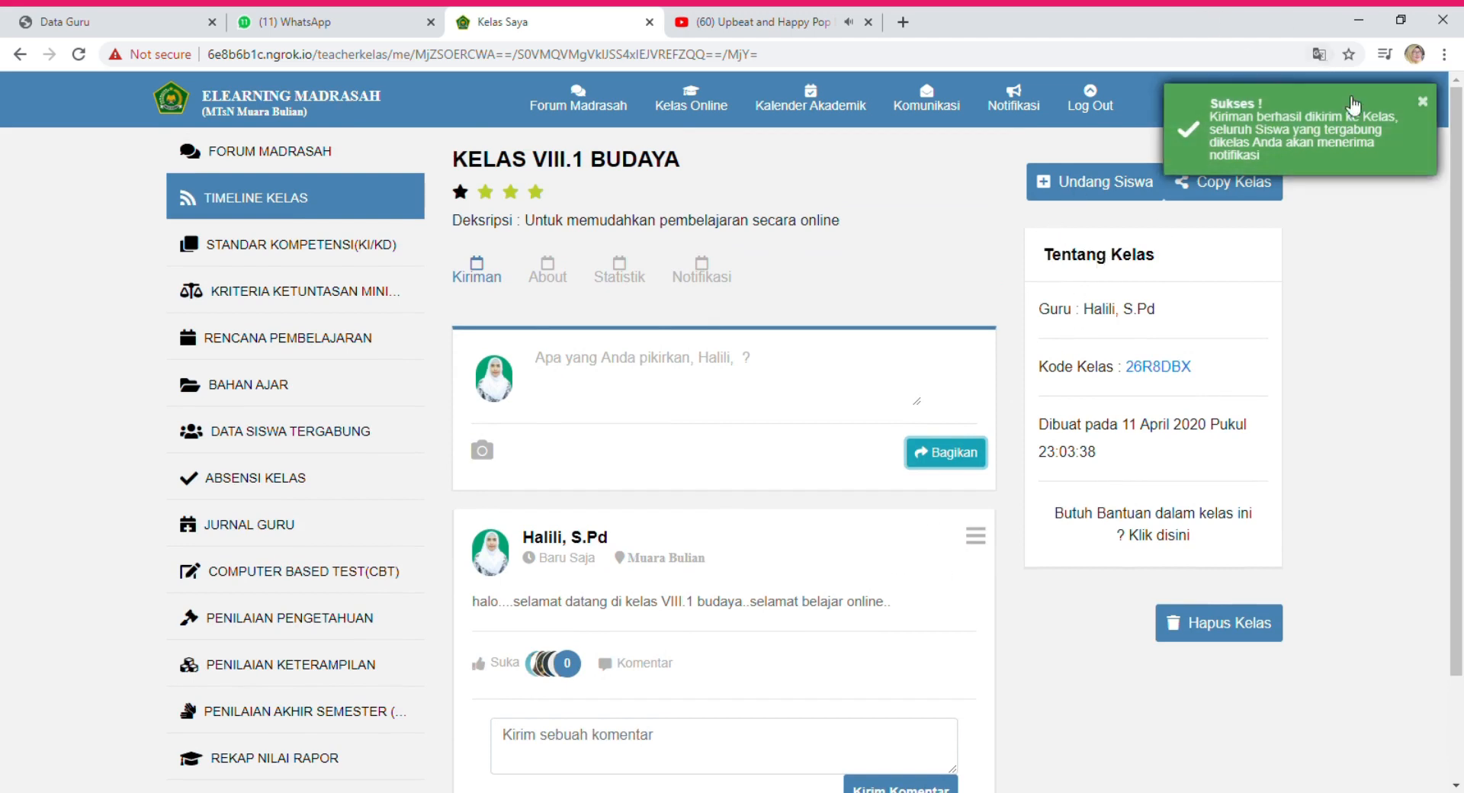
pyautogui.click(1426, 102)
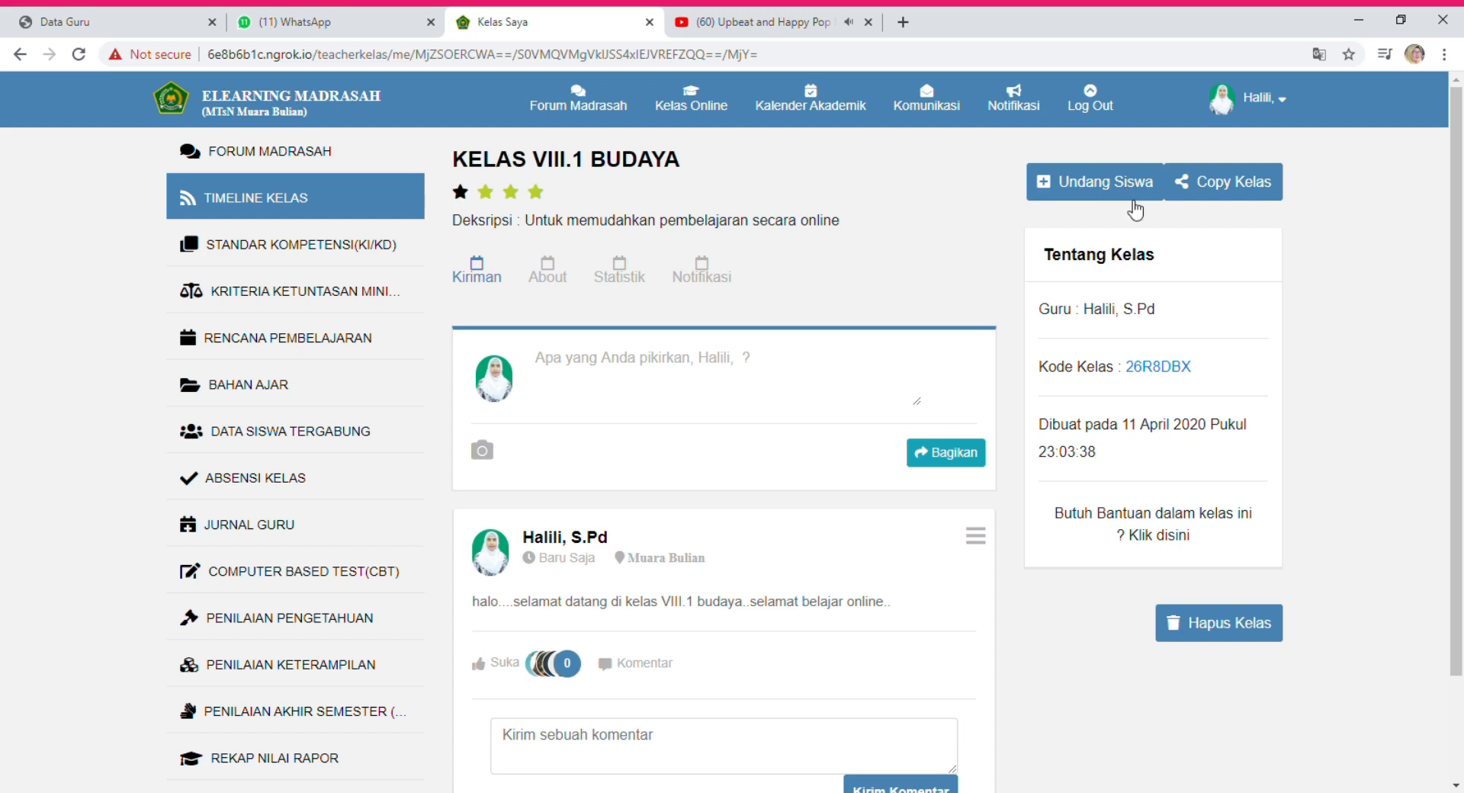
pyautogui.click(1101, 180)
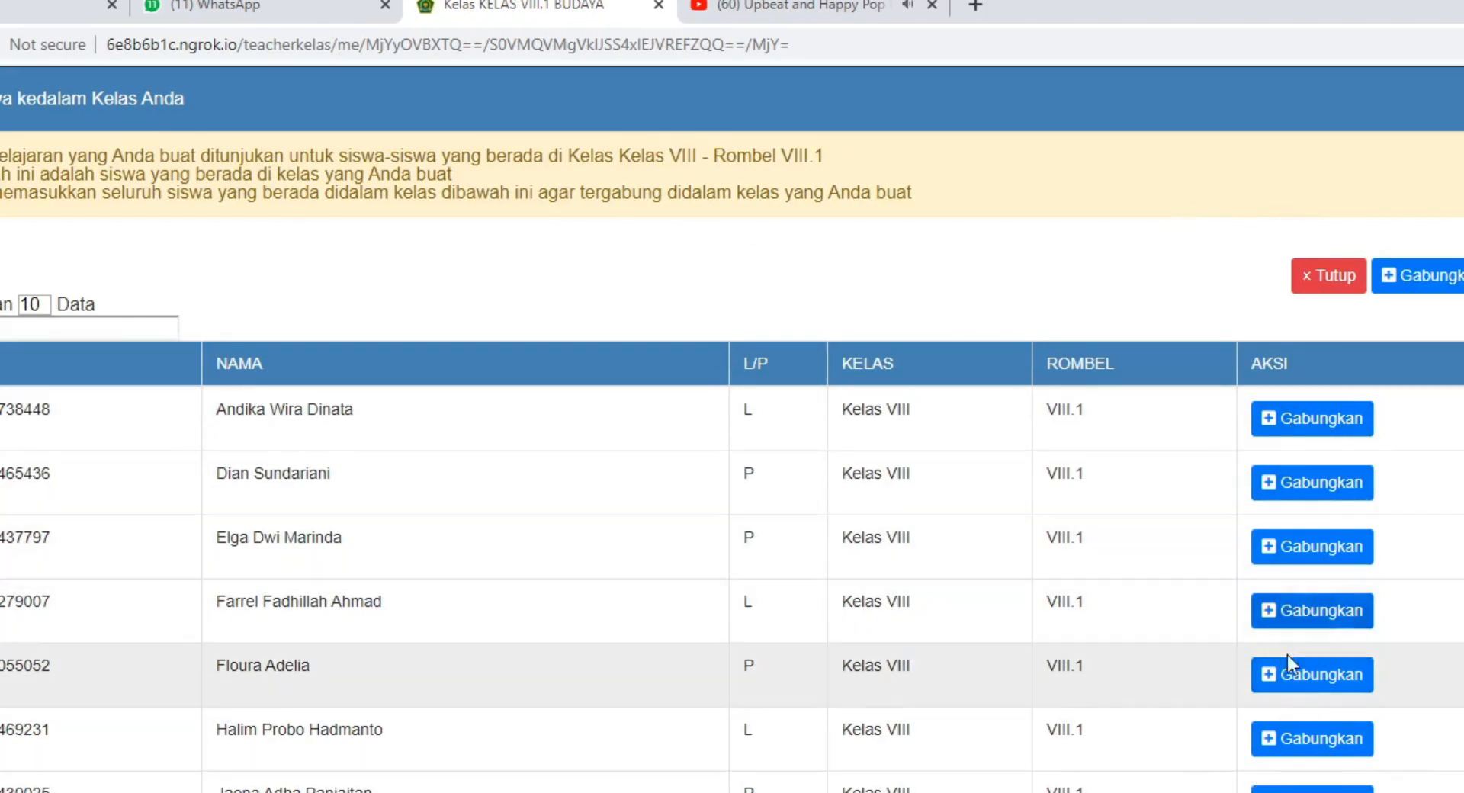
# Set the Undang Siswa student list to show 50 rows per page and review it.
pyautogui.scroll(-2, 523, 755)
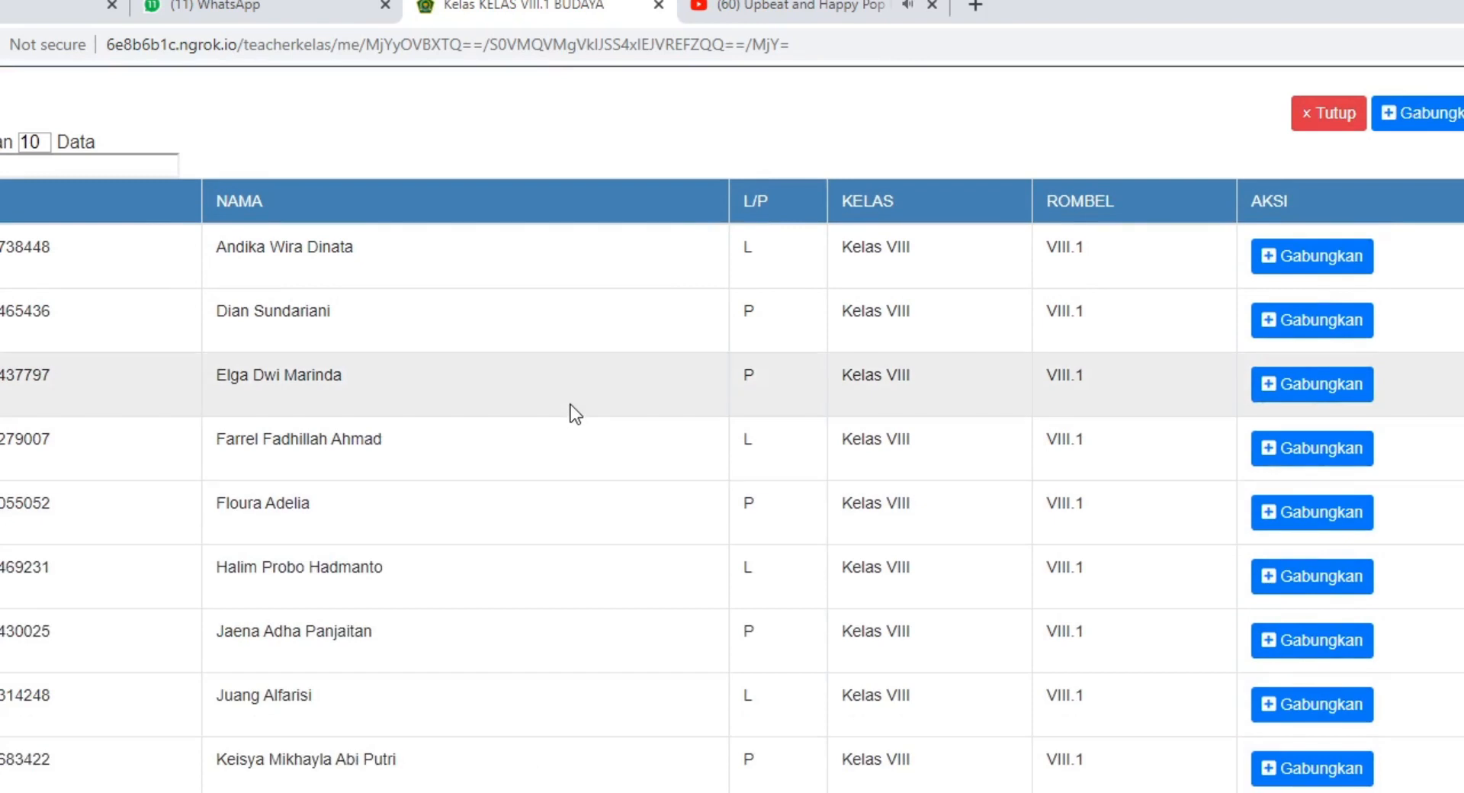
pyautogui.scroll(2, 573, 404)
pyautogui.scroll(-2, 573, 404)
pyautogui.scroll(2, 574, 404)
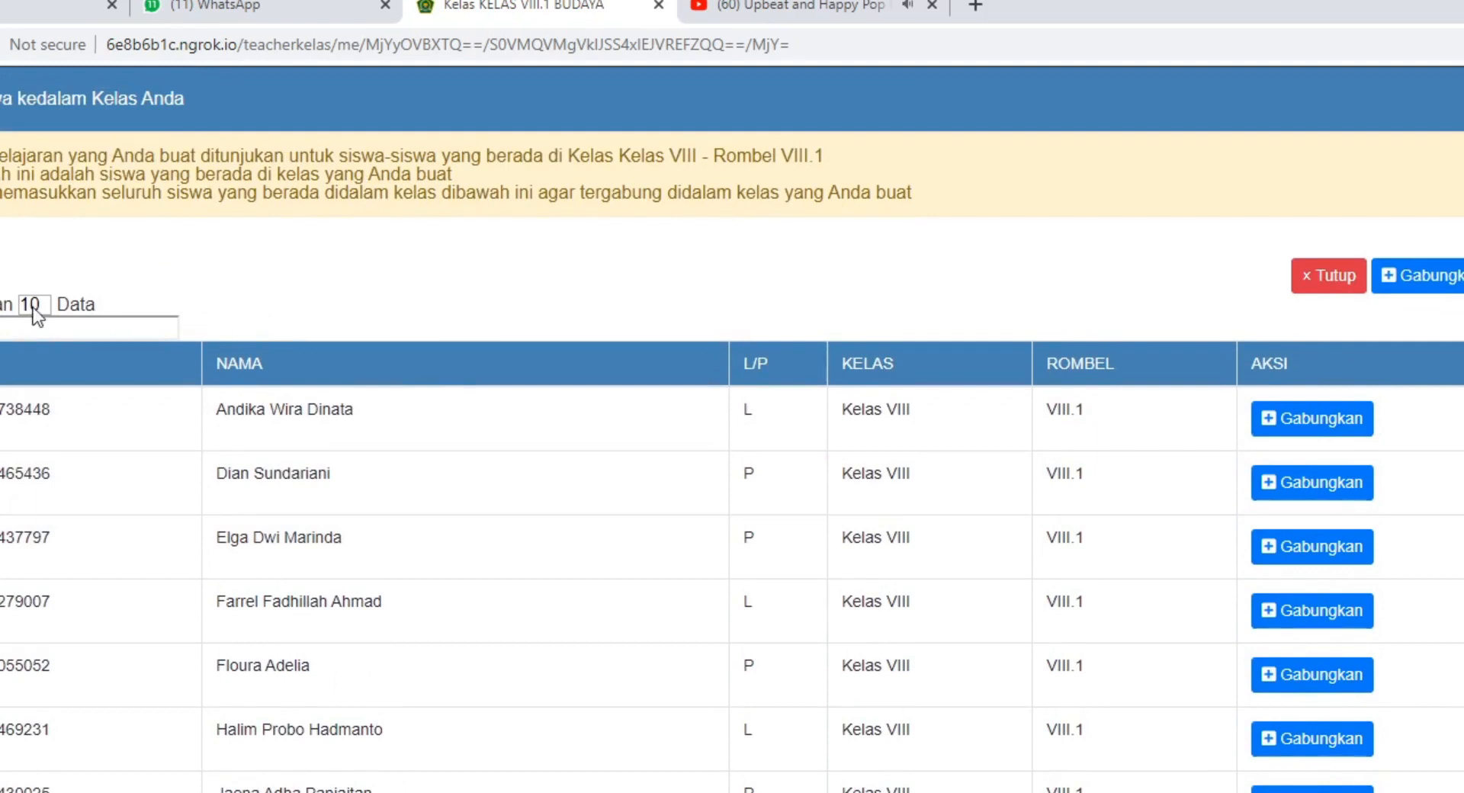
pyautogui.click(38, 302)
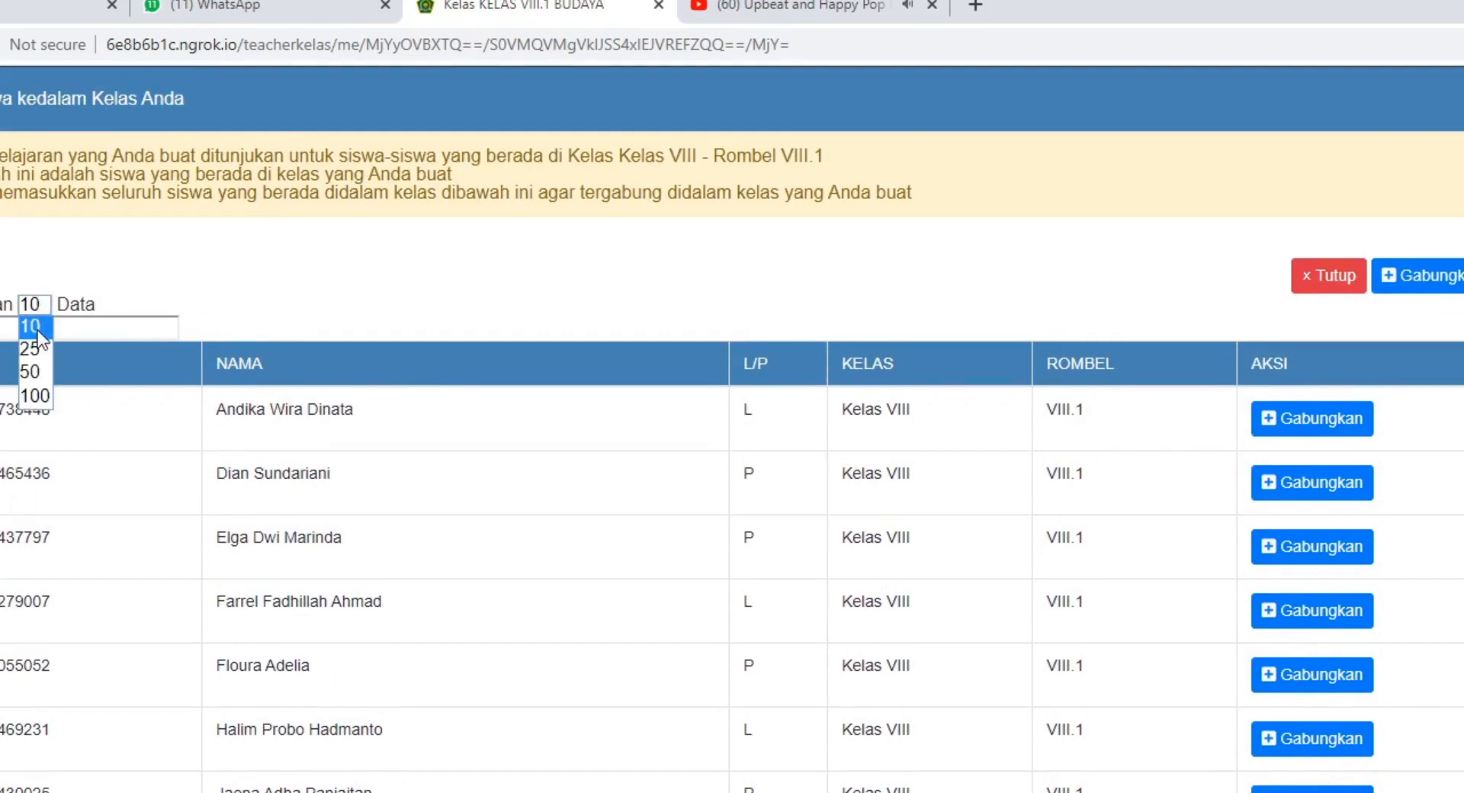
pyautogui.click(38, 376)
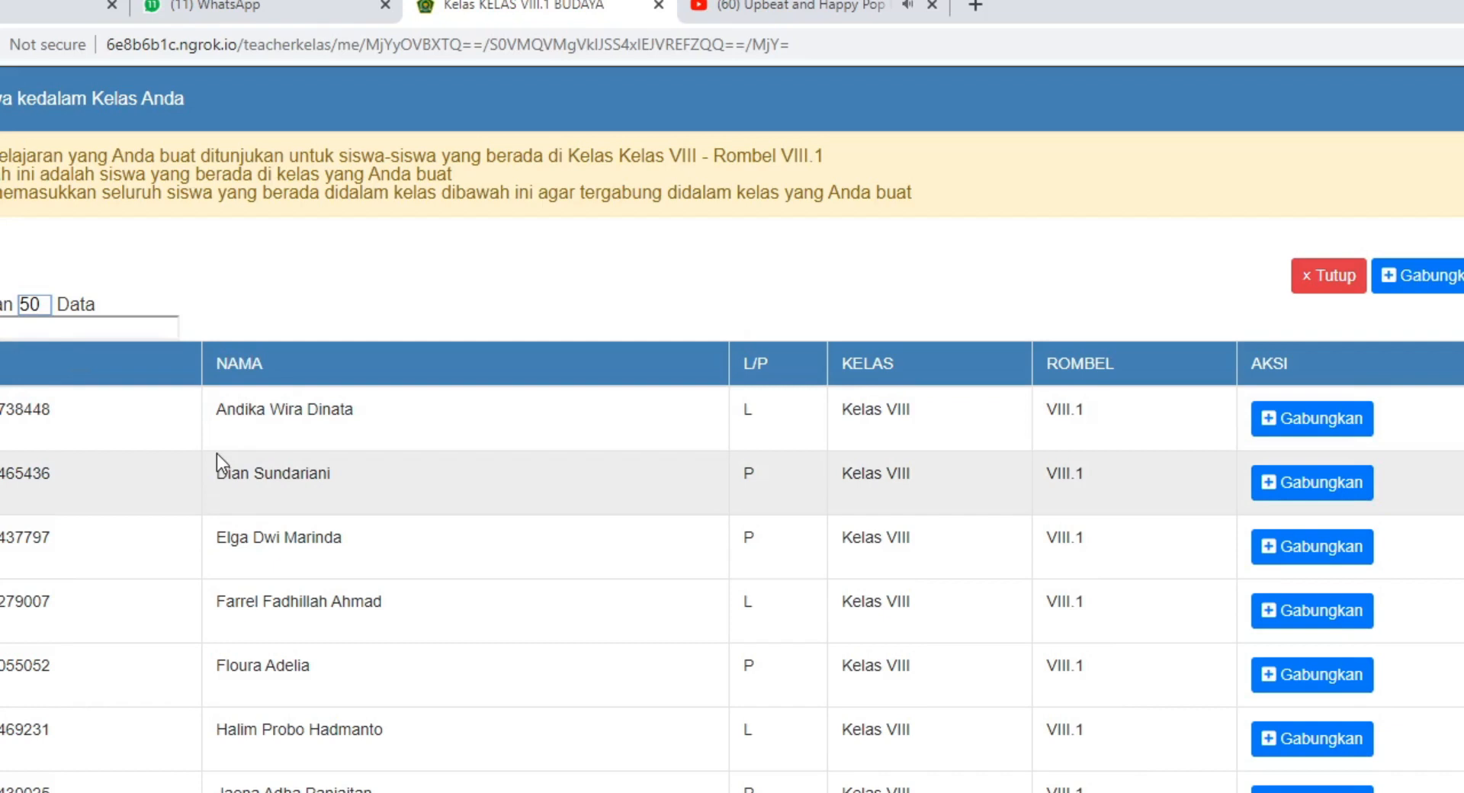
pyautogui.press('space')
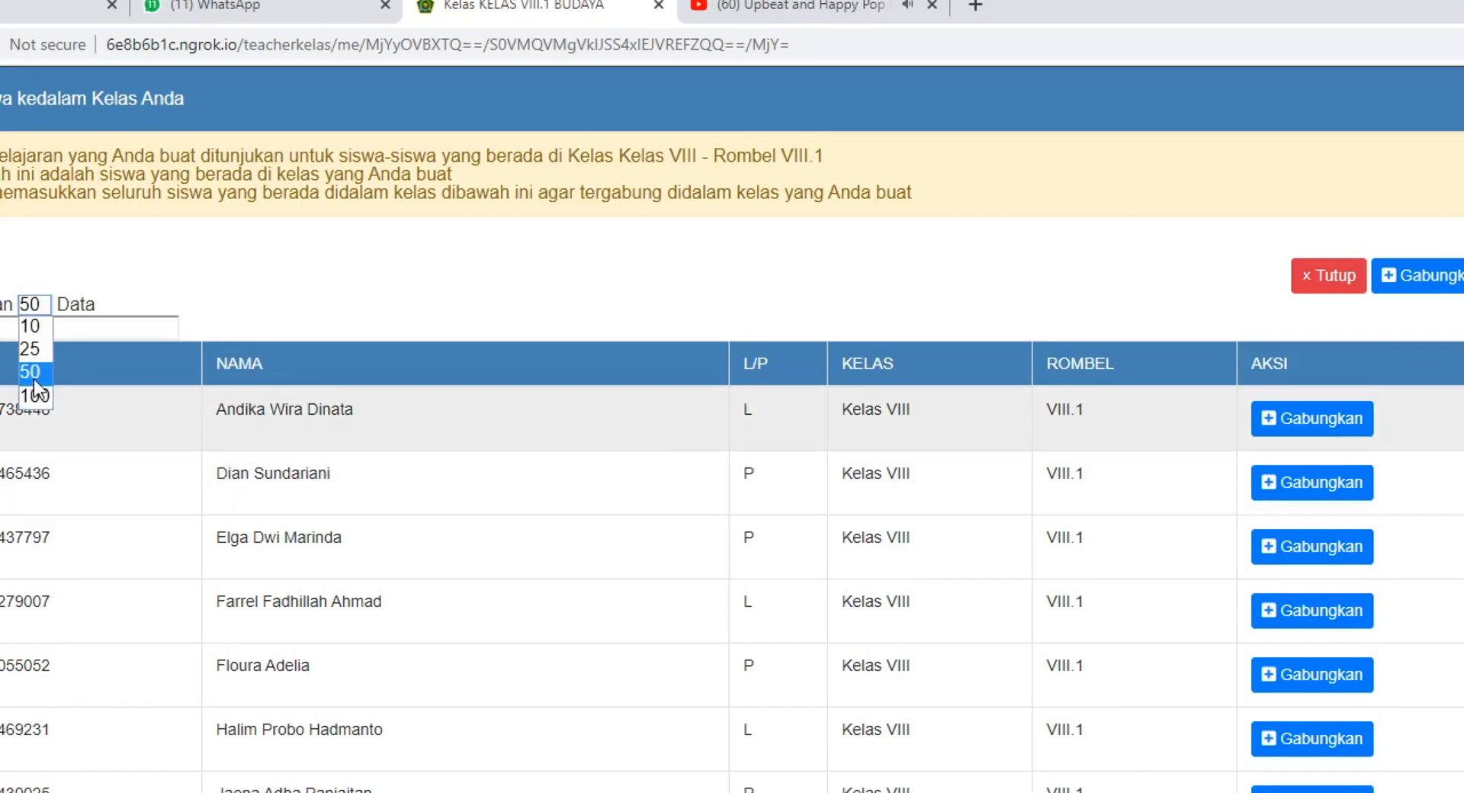
pyautogui.click(33, 379)
pyautogui.scroll(-5, 1463, 404)
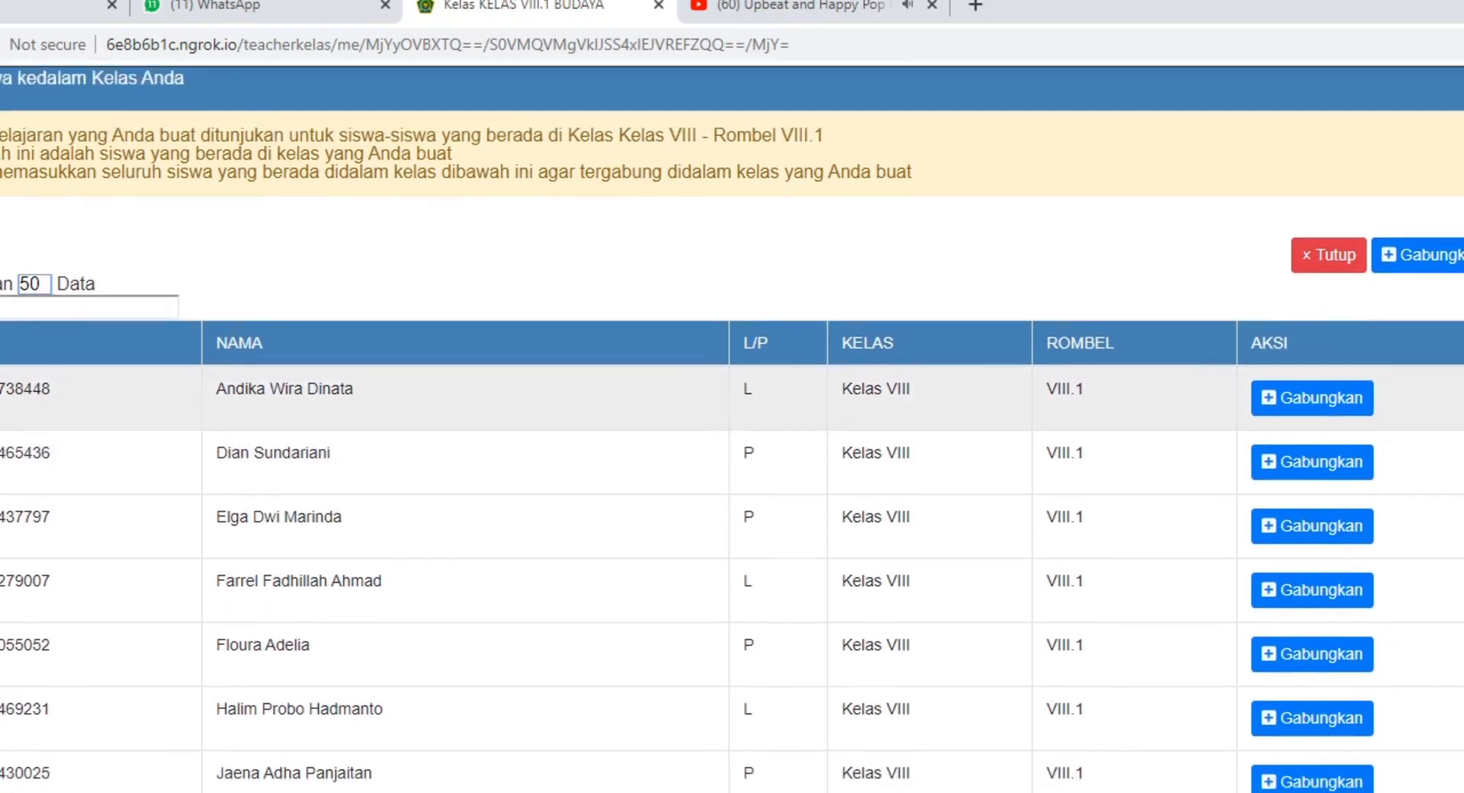
pyautogui.scroll(-14, 1463, 404)
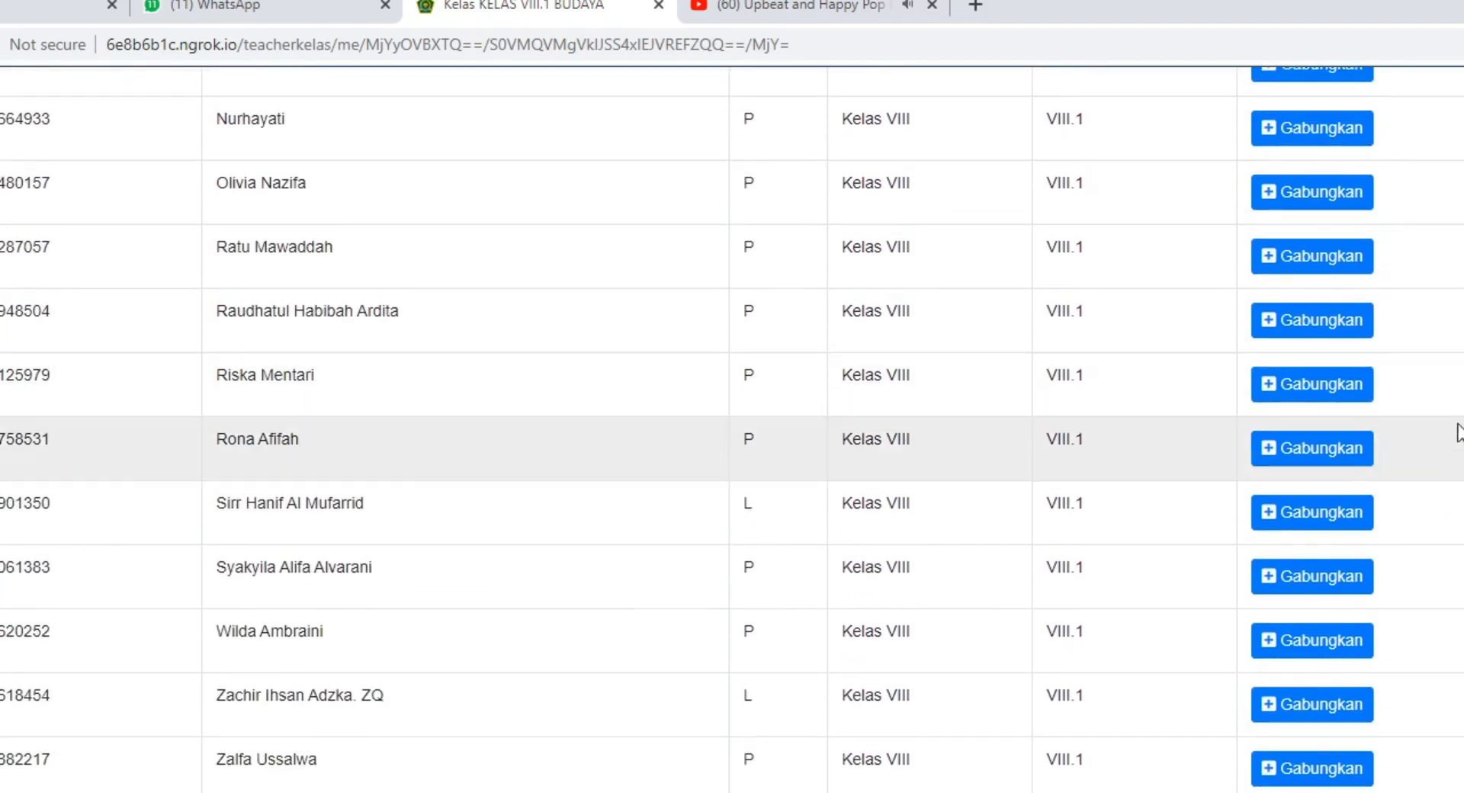
pyautogui.scroll(18, 1441, 492)
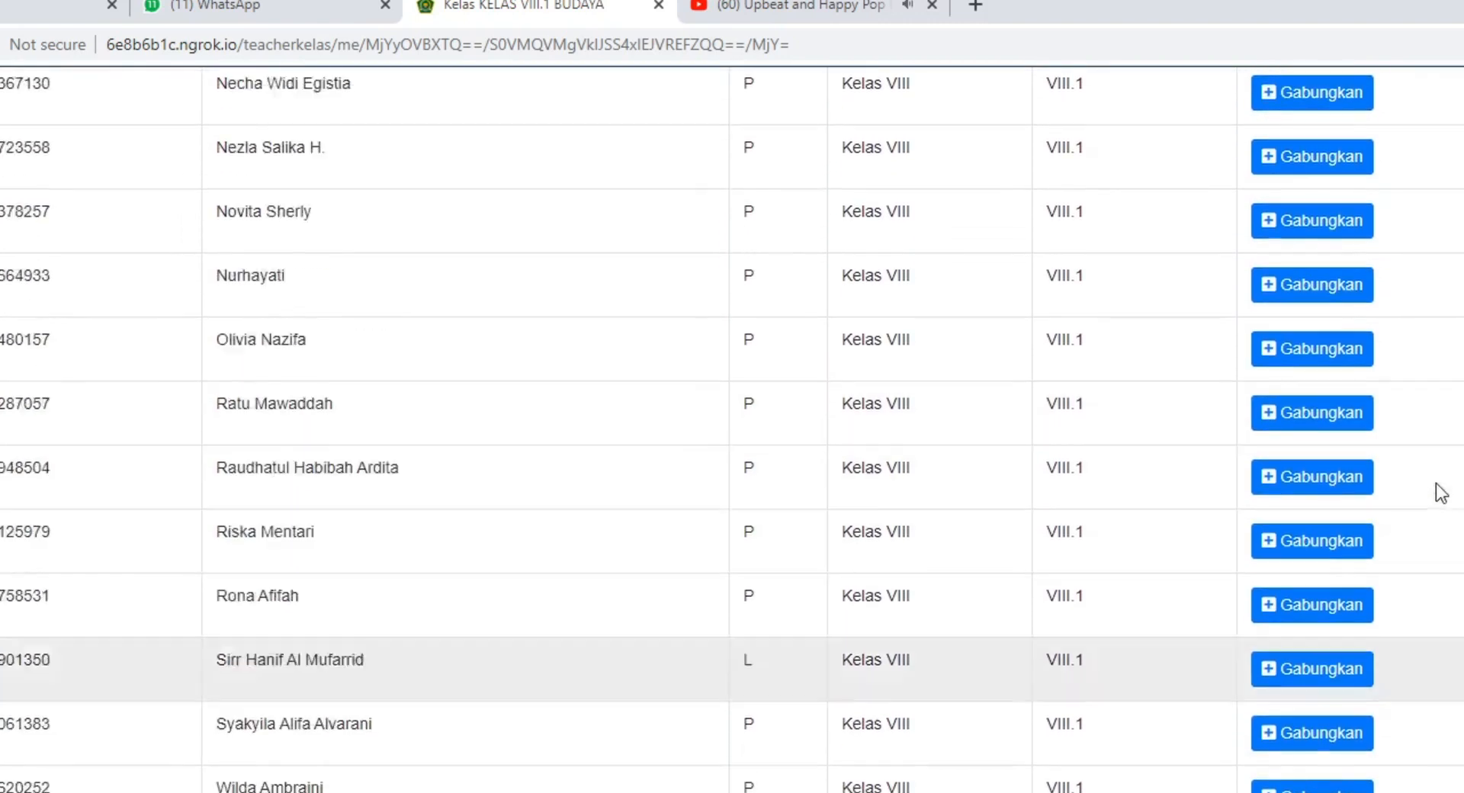
pyautogui.scroll(4, 1449, 485)
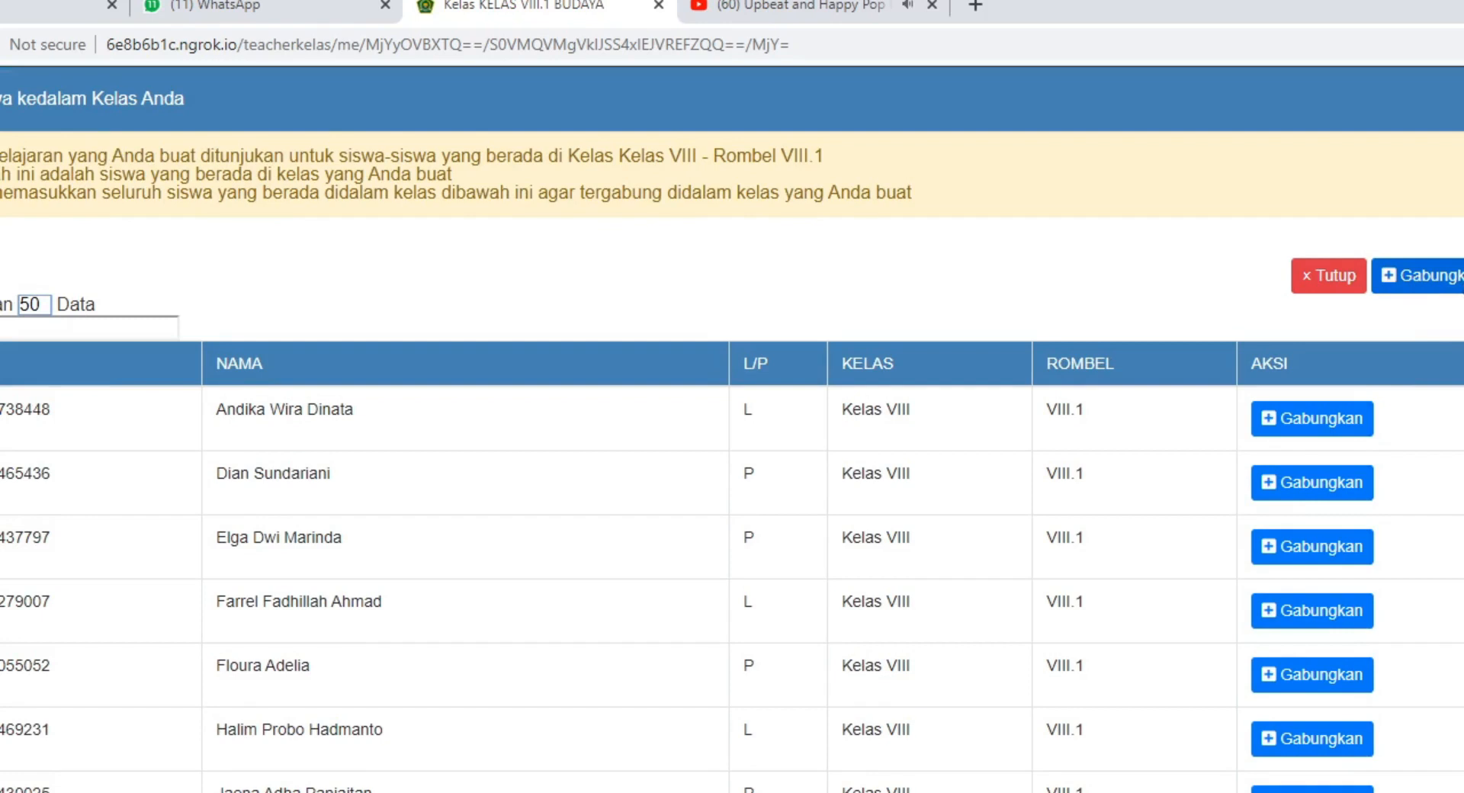
# Join all listed VIII.1 students to the class, confirming both messages.
pyautogui.click(1418, 276)
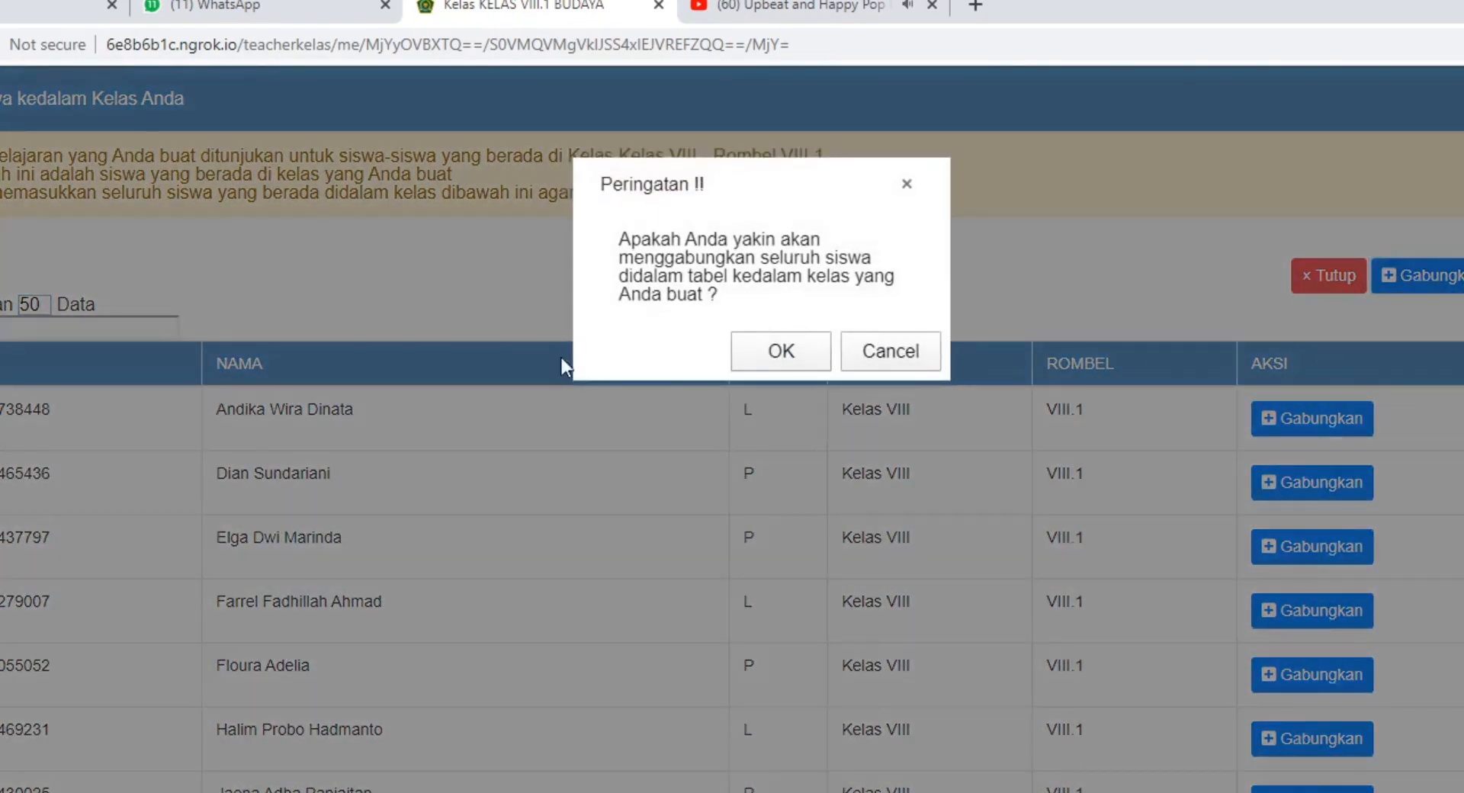
pyautogui.click(781, 351)
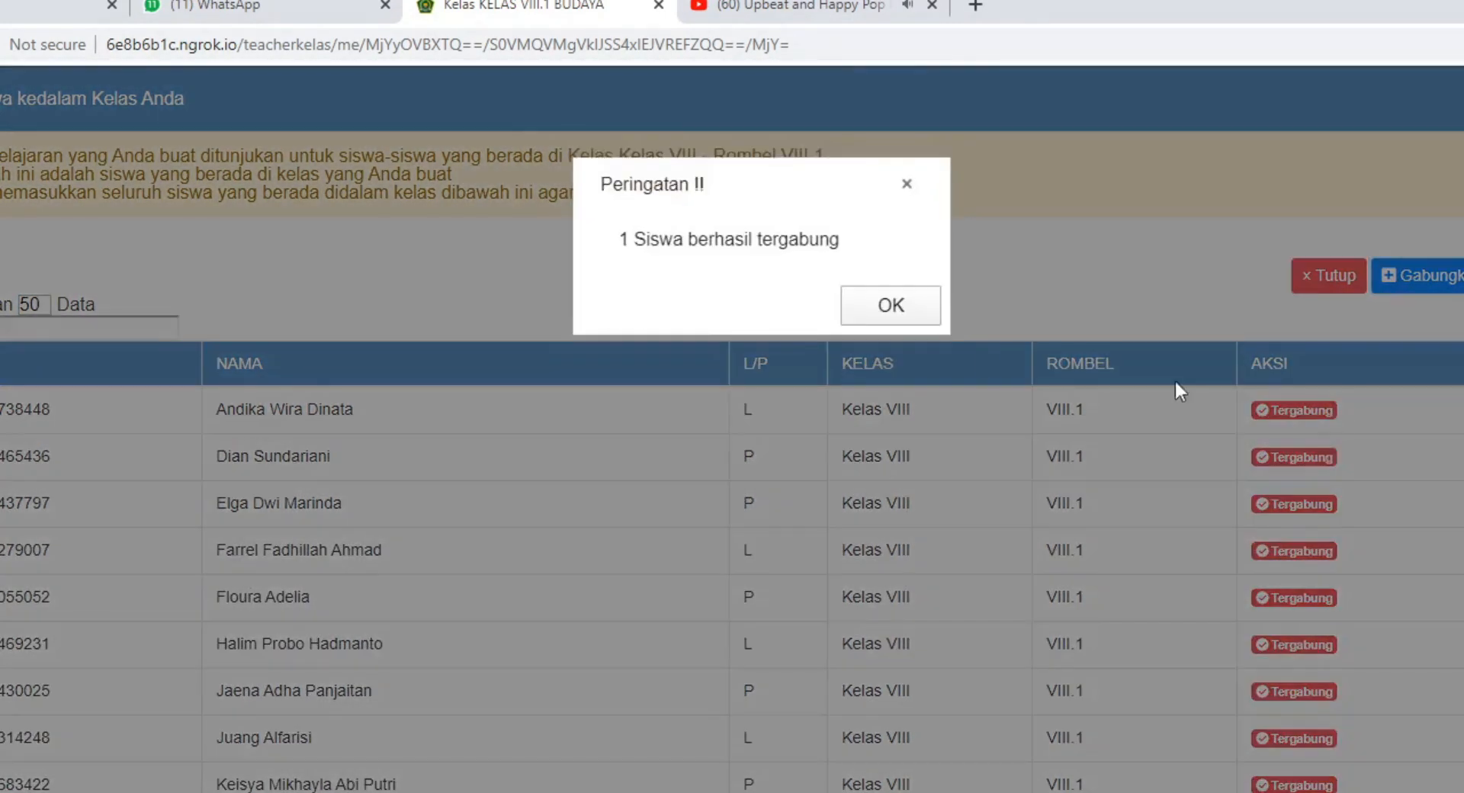
pyautogui.click(891, 306)
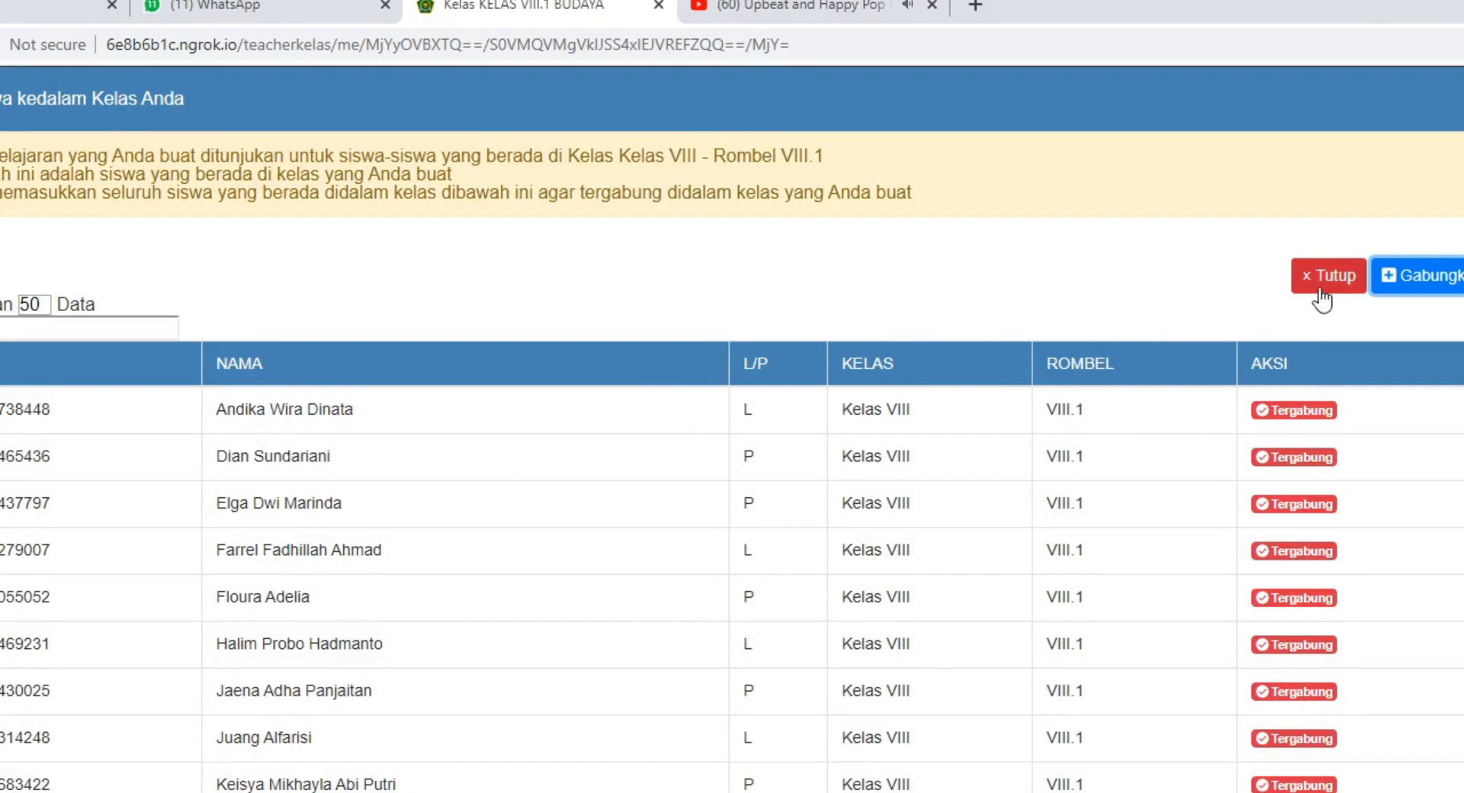
# Check that every student is marked Tergabung, then close the list.
pyautogui.scroll(-4, 1312, 573)
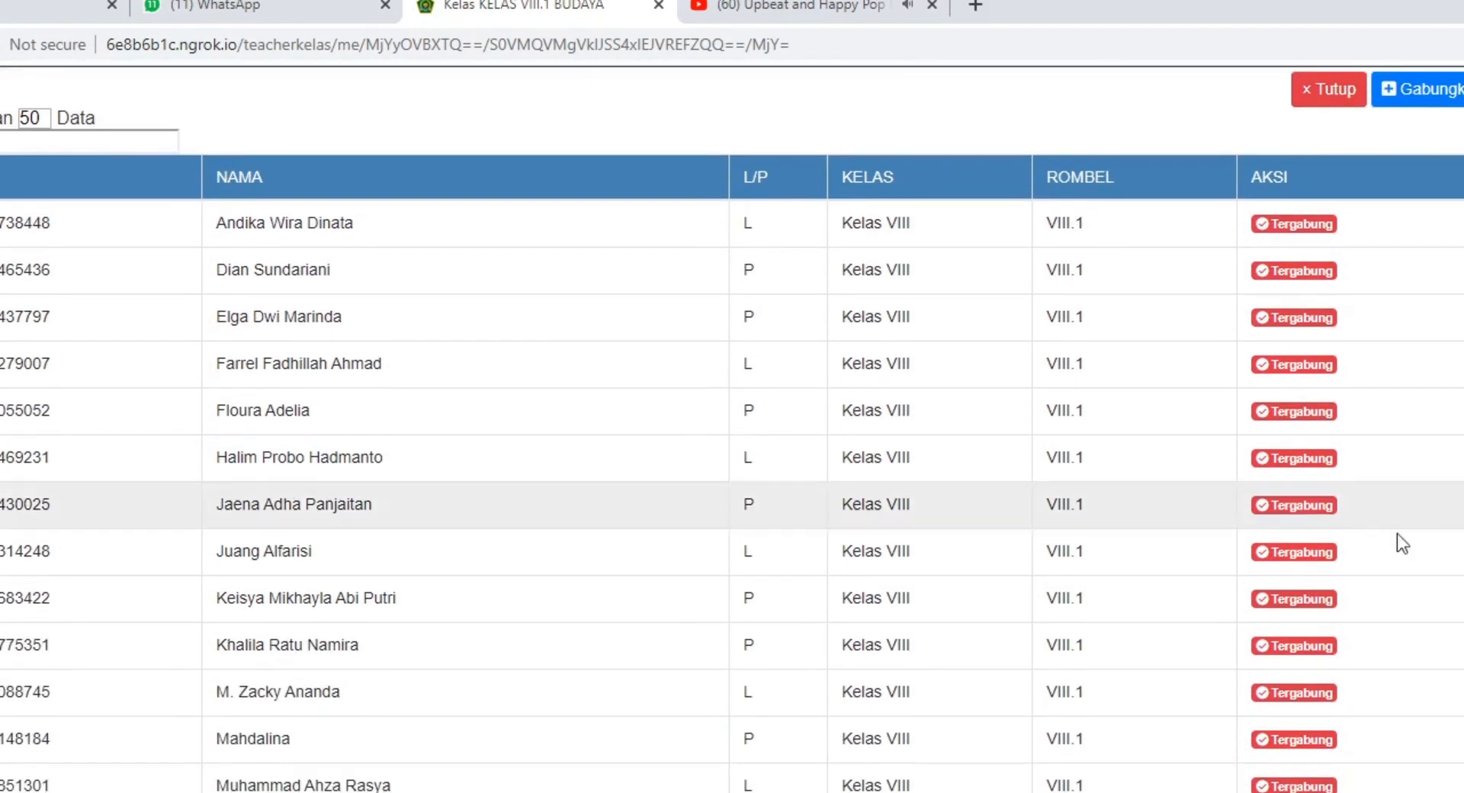
pyautogui.scroll(-12, 1310, 574)
pyautogui.scroll(8, 1311, 574)
pyautogui.scroll(8, 1310, 574)
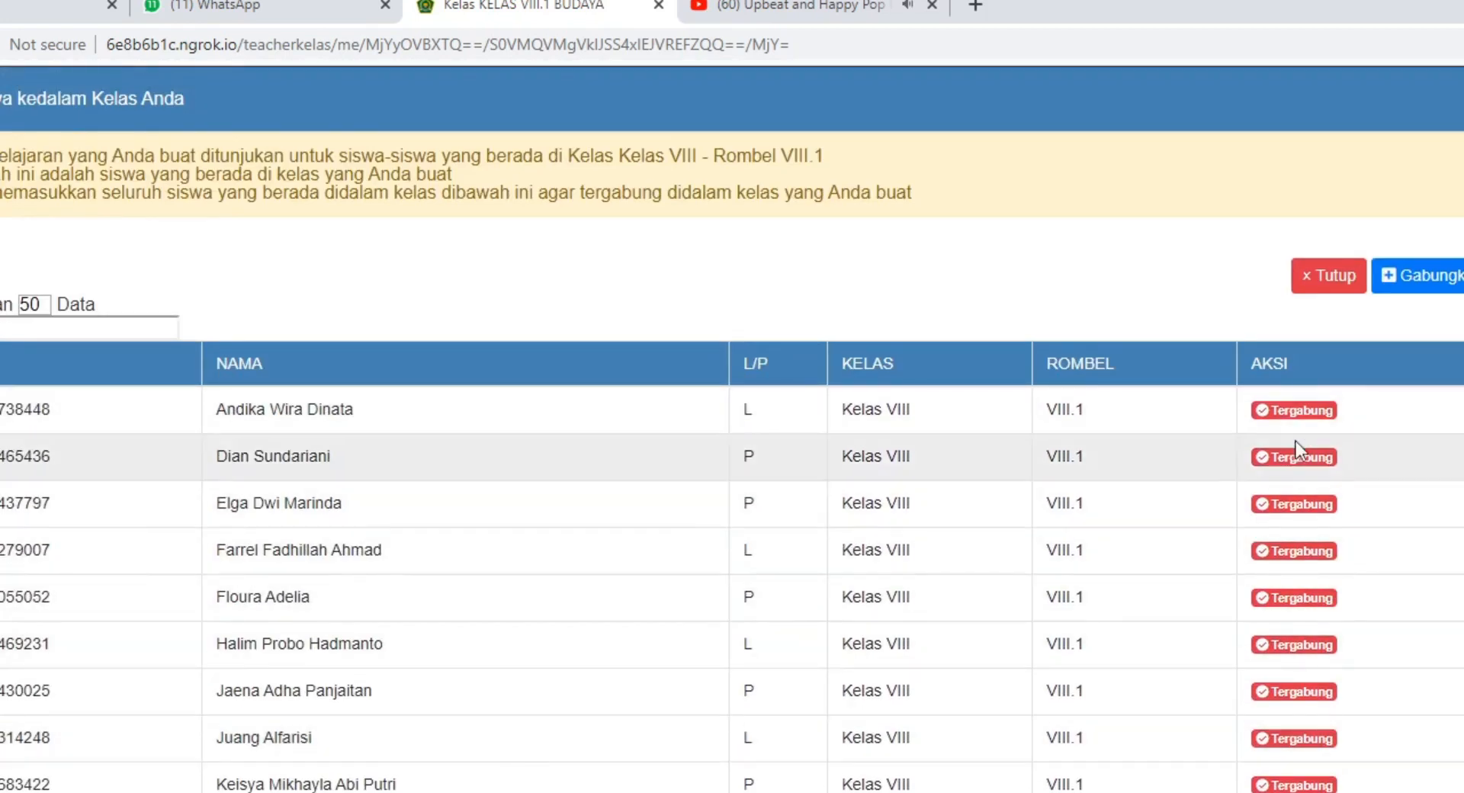
pyautogui.scroll(-1, 1340, 415)
pyautogui.scroll(-3, 1342, 417)
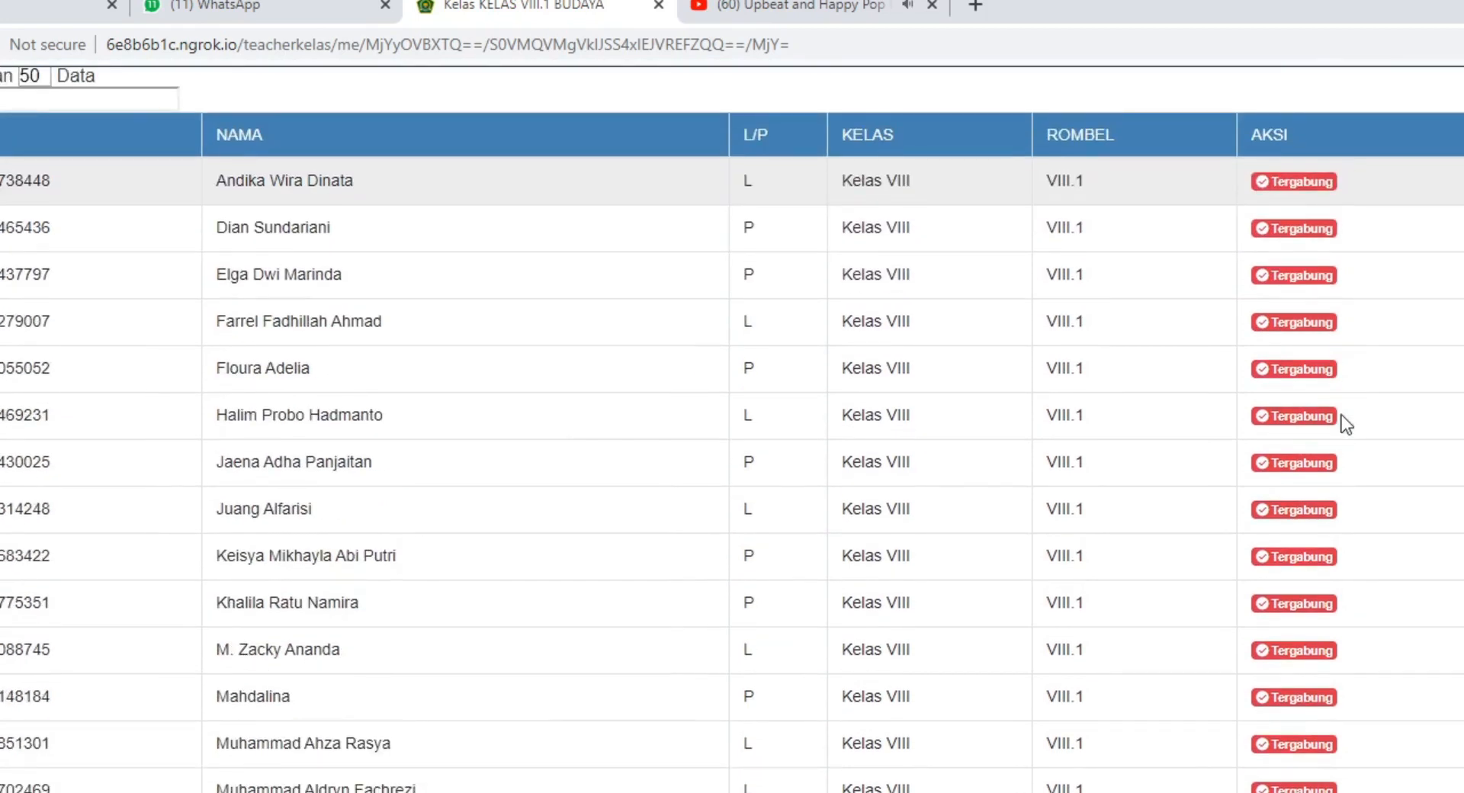
pyautogui.scroll(-12, 1342, 415)
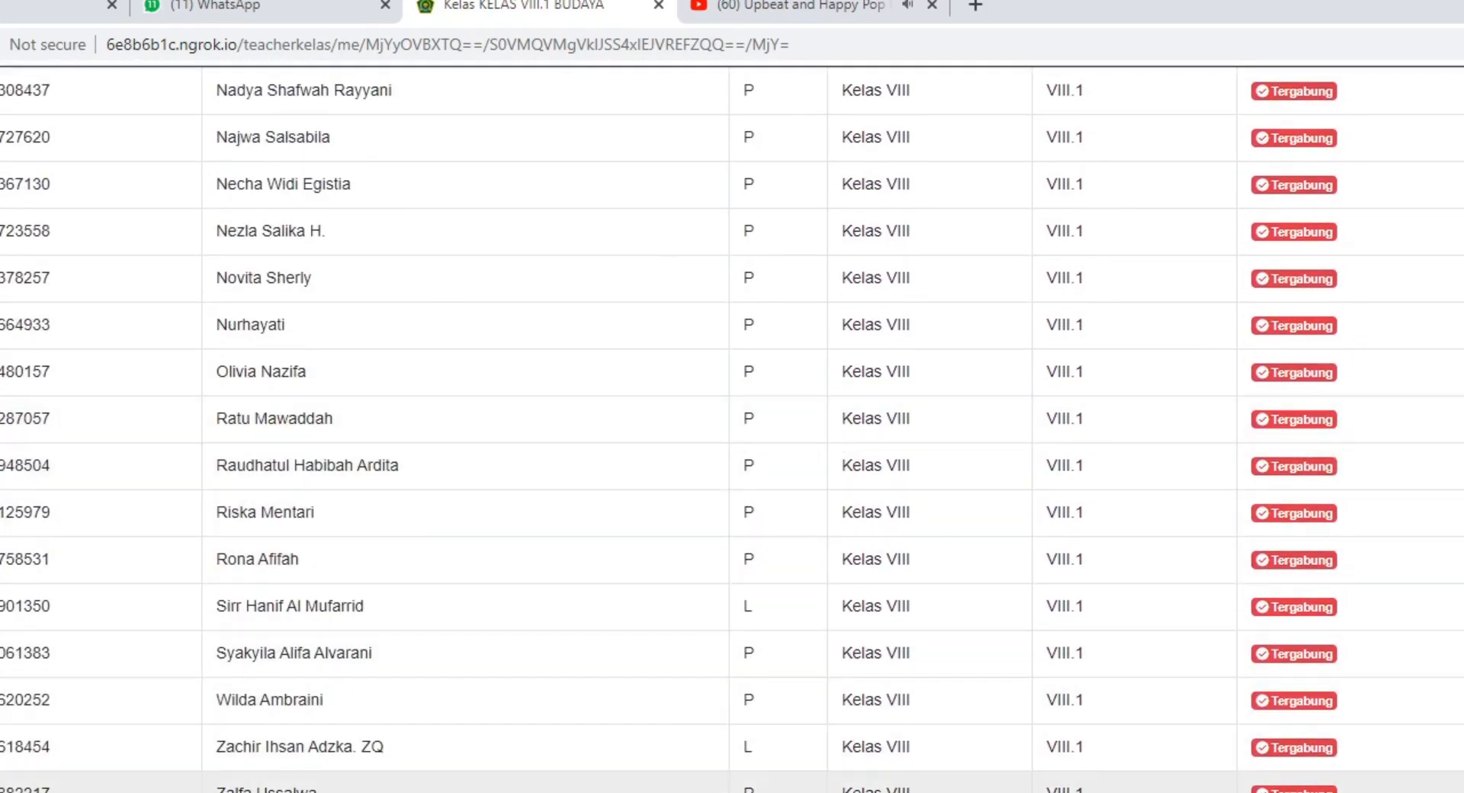
pyautogui.scroll(15, 1036, 712)
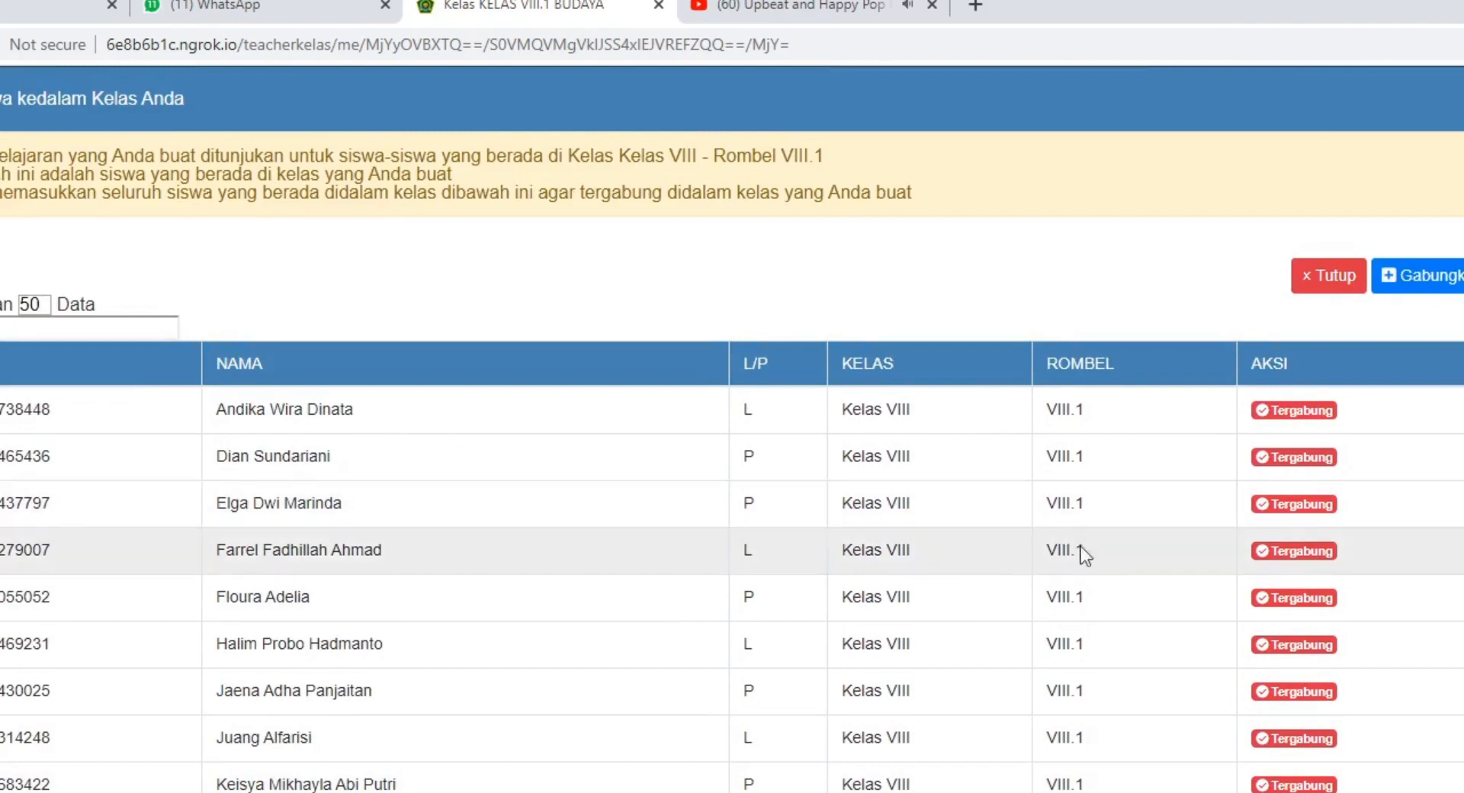
pyautogui.scroll(-2, 1330, 418)
pyautogui.scroll(2, 1330, 419)
pyautogui.click(1329, 275)
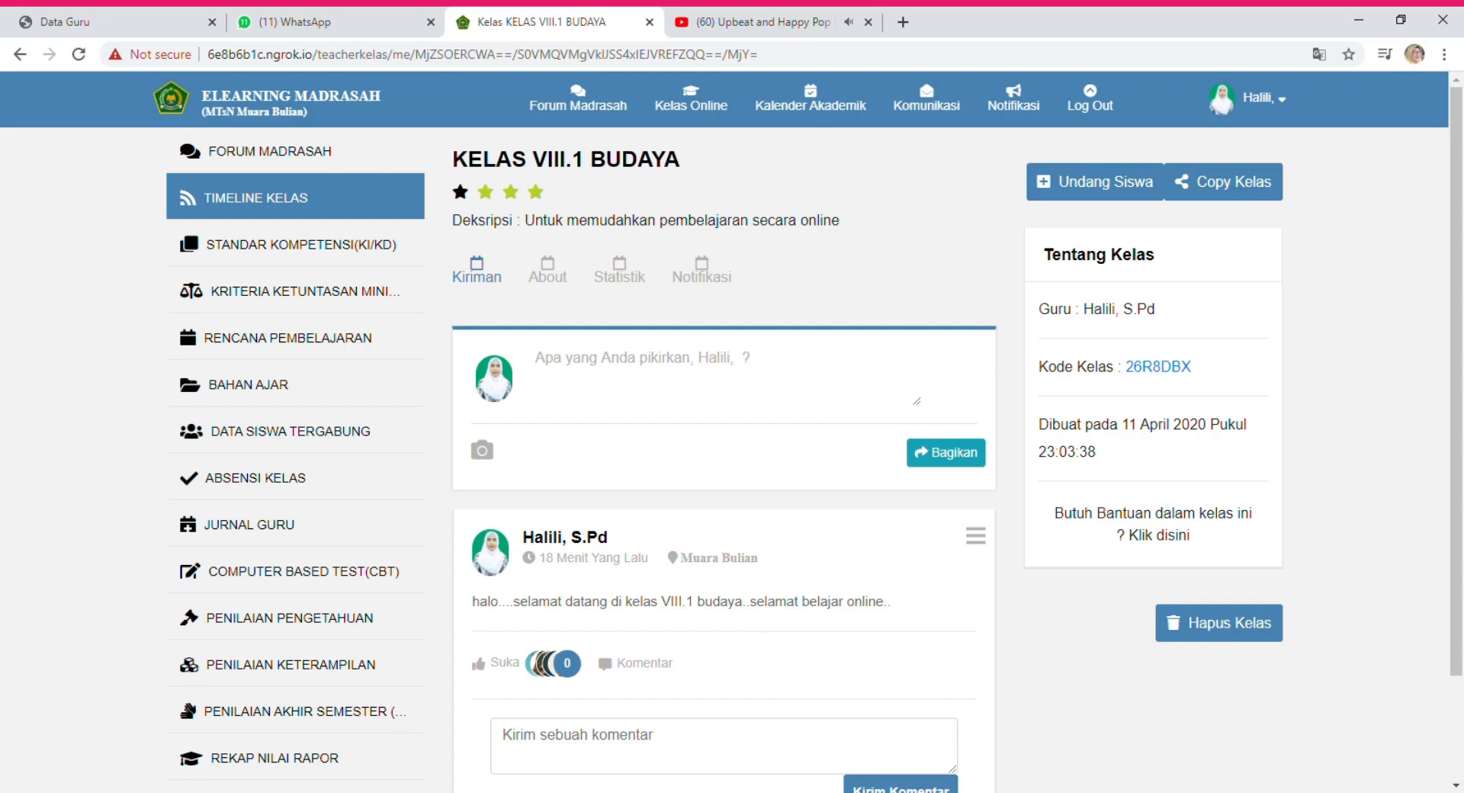
pyautogui.moveTo(1124, 368); pyautogui.dragTo(1203, 374)
pyautogui.click(1203, 372)
pyautogui.click(703, 407)
pyautogui.write('ko')
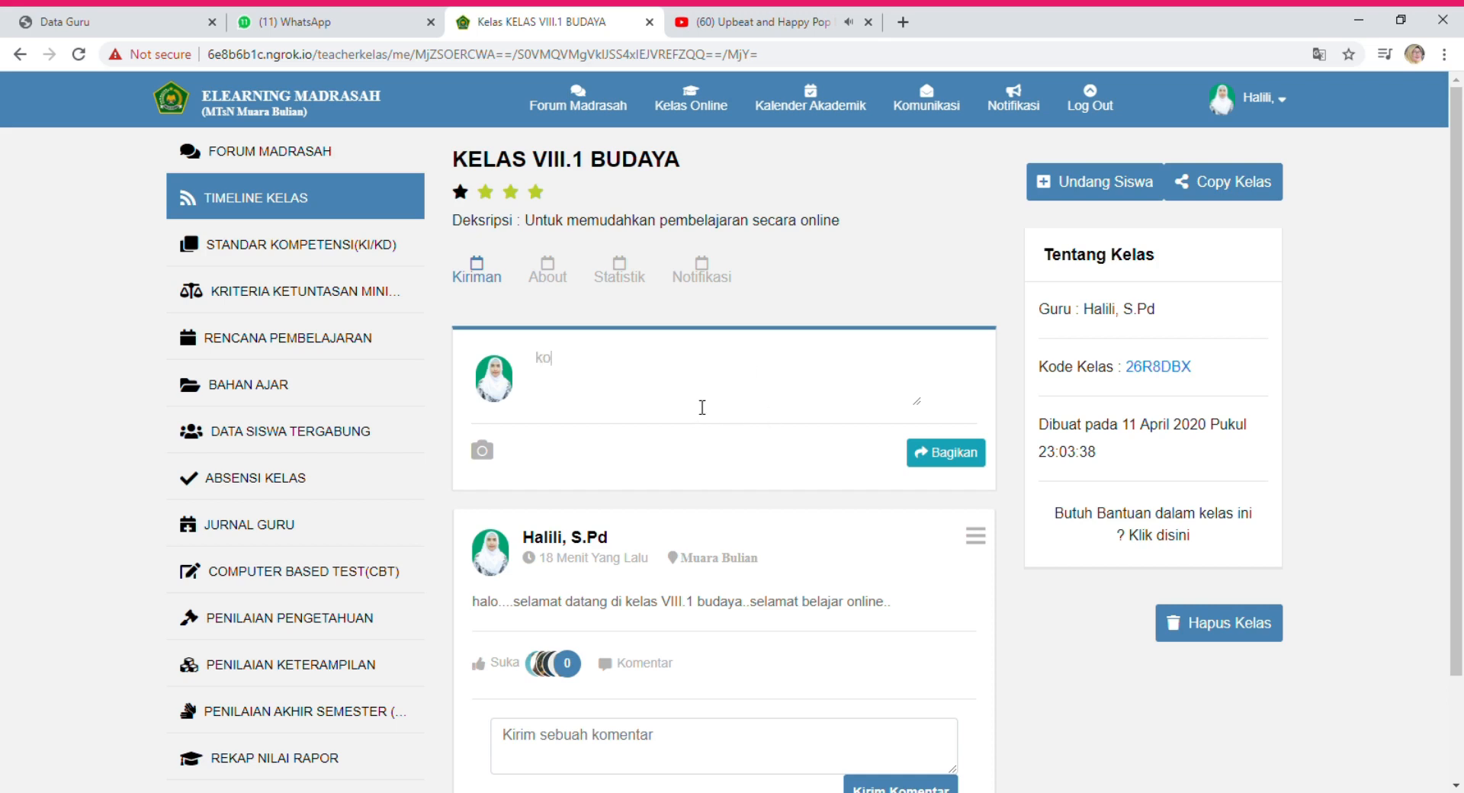
pyautogui.write('de kelas v8.1 budaya')
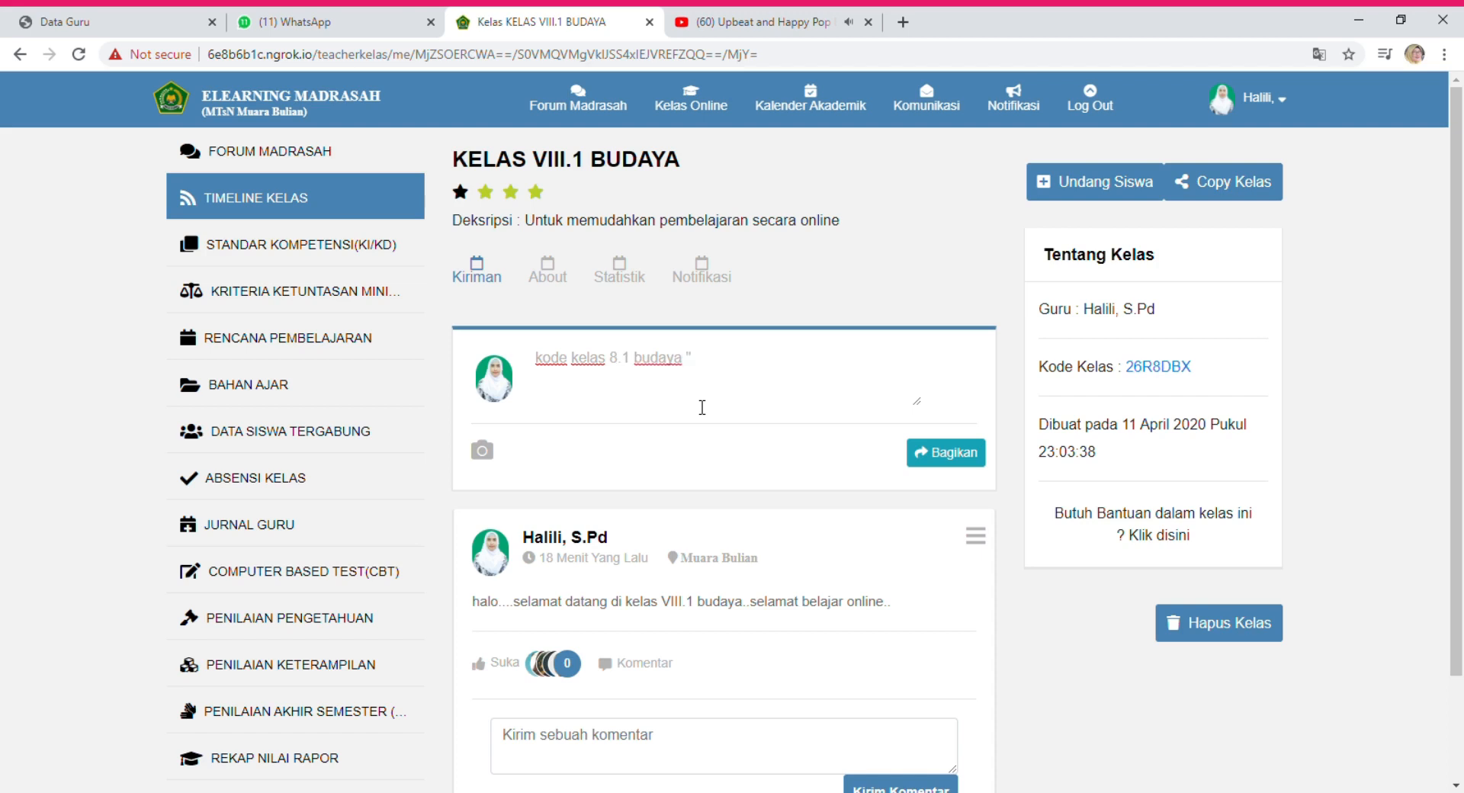
pyautogui.click(968, 465)
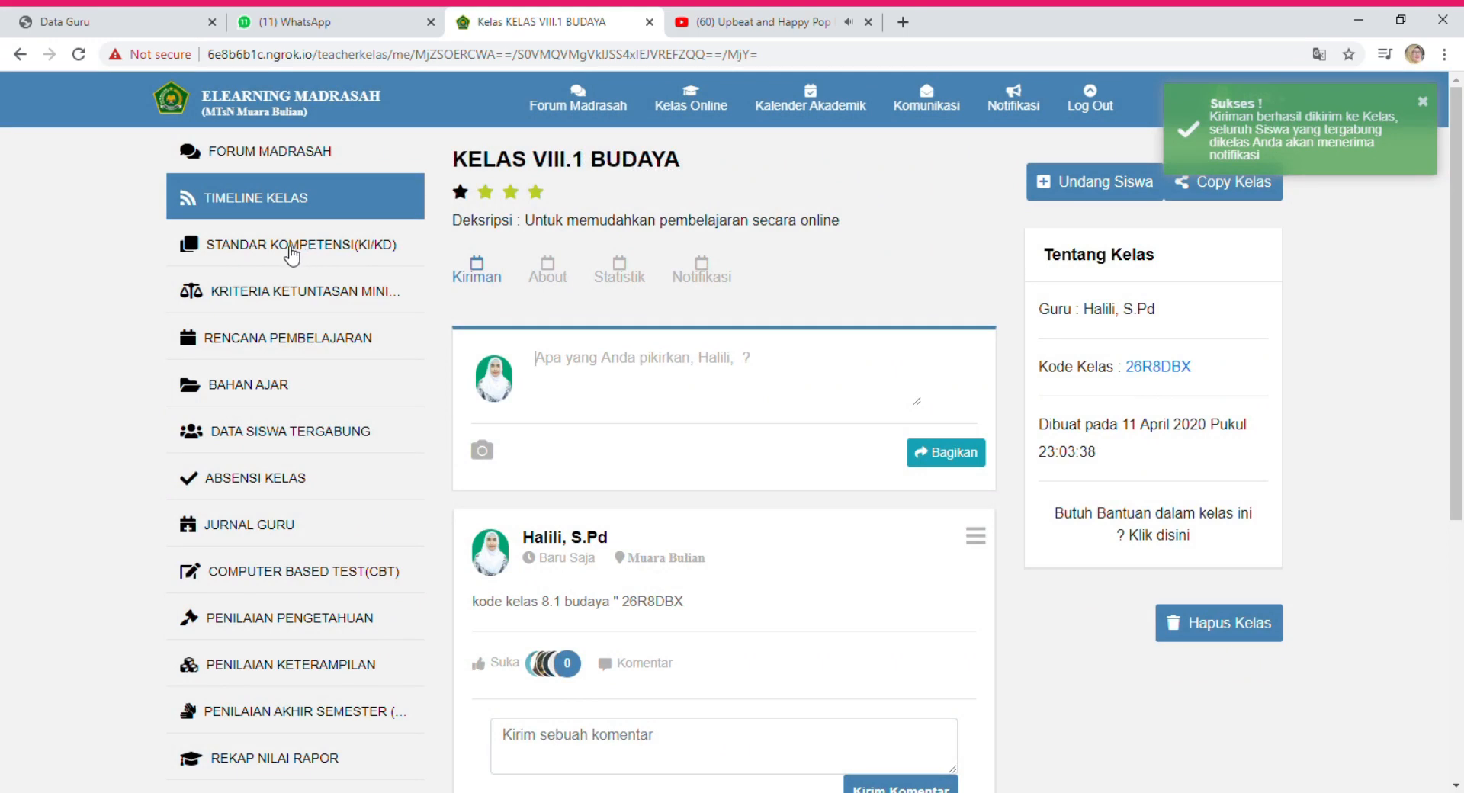
pyautogui.click(289, 254)
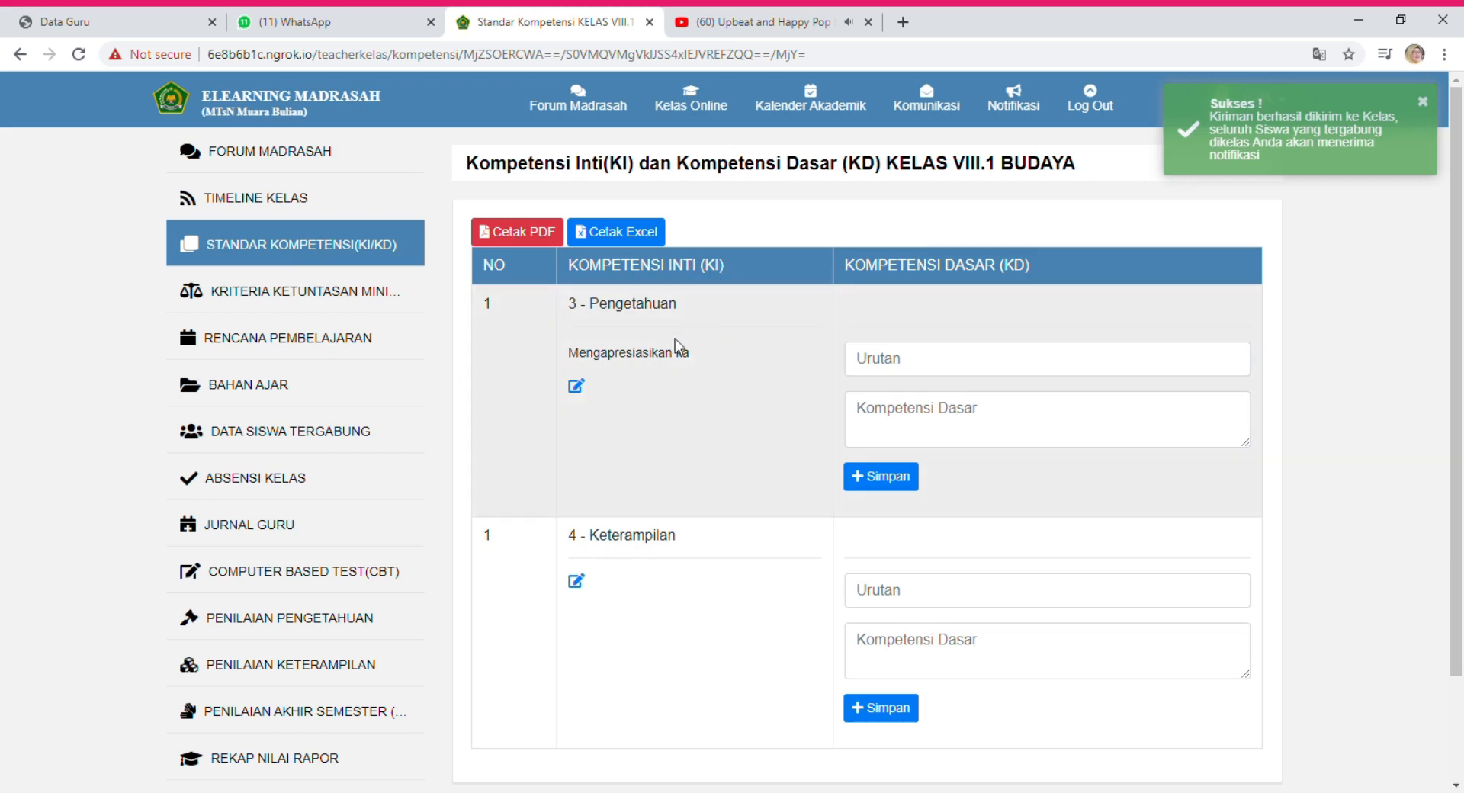
# Correct the KI 3 Pengetahuan wording to 'Mengapresiasikan karya seni musik' and save it.
pyautogui.click(577, 386)
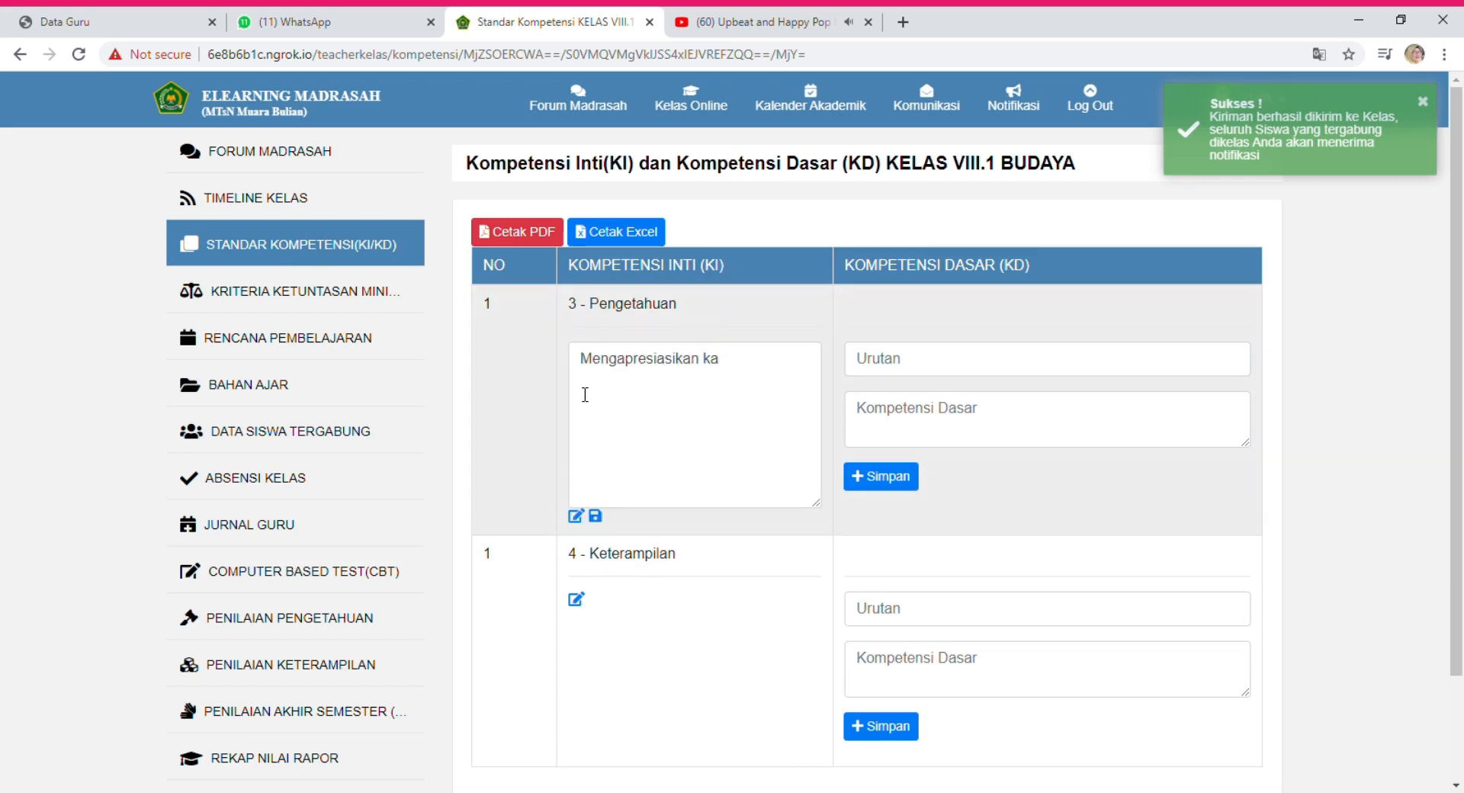
pyautogui.click(751, 370)
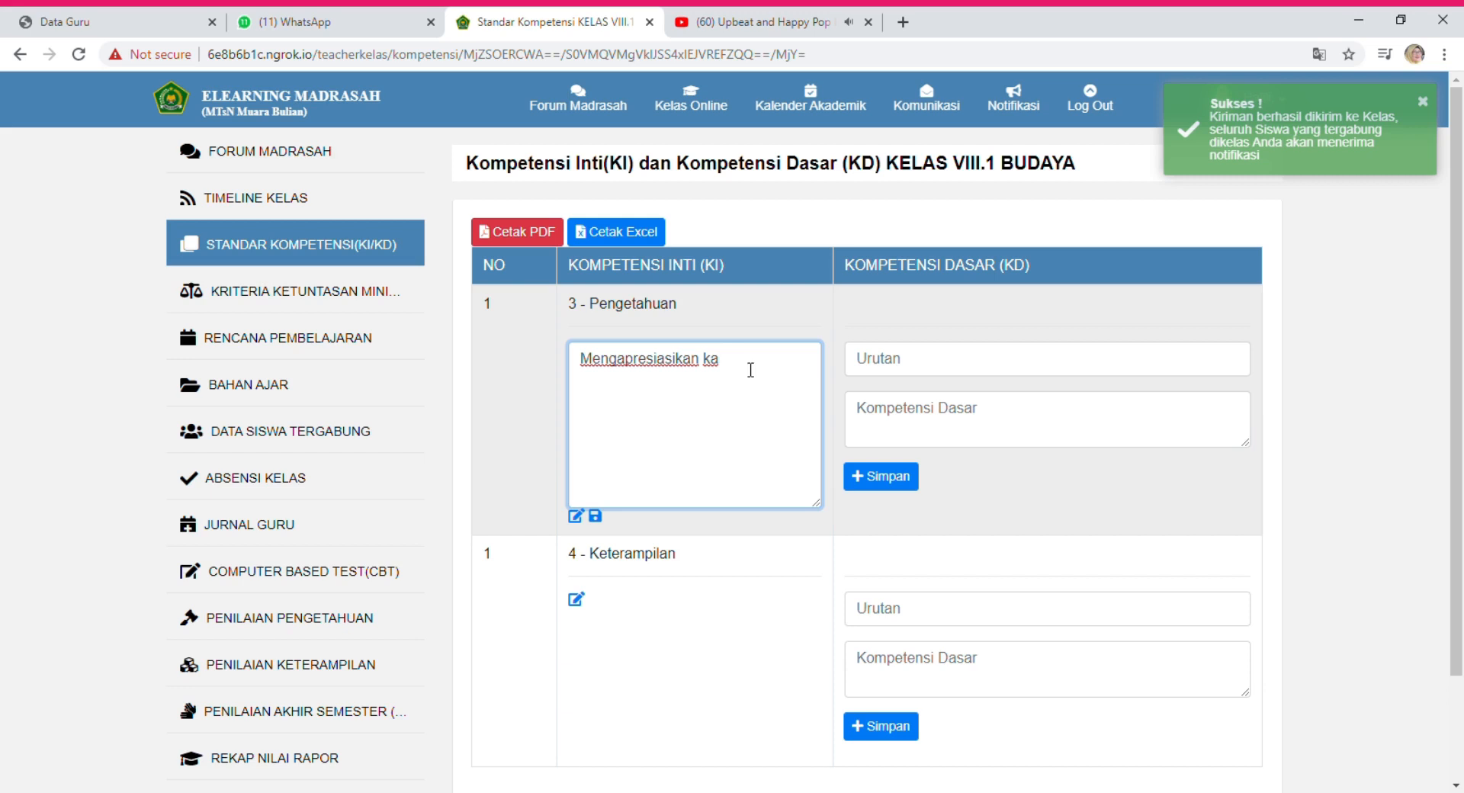
pyautogui.press('BackSpace')
pyautogui.press('BackSpace')
pyautogui.press('BackSpace')
pyautogui.press('BackSpace')
pyautogui.press('BackSpace')
pyautogui.press('BackSpace')
pyautogui.press('BackSpace')
pyautogui.write('IKAN KARYA')
pyautogui.press('BackSpace')
pyautogui.press('BackSpace')
pyautogui.press('BackSpace')
pyautogui.press('BackSpace')
pyautogui.press('BackSpace')
pyautogui.press('BackSpace')
pyautogui.press('BackSpace')
pyautogui.press('BackSpace')
pyautogui.press('BackSpace')
pyautogui.press('BackSpace')
pyautogui.press('BackSpace')
pyautogui.write('ikan karya seni musik')
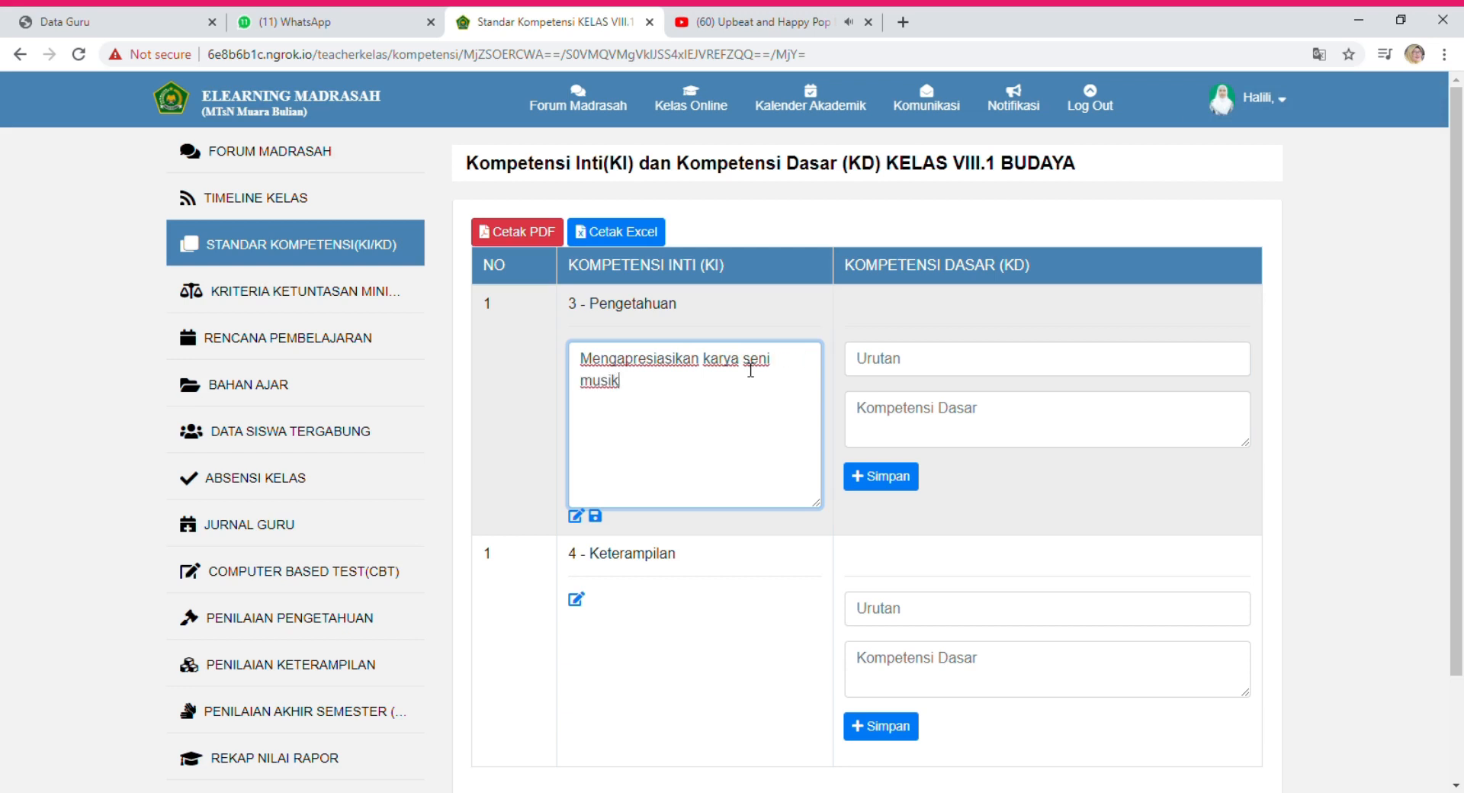
pyautogui.click(596, 516)
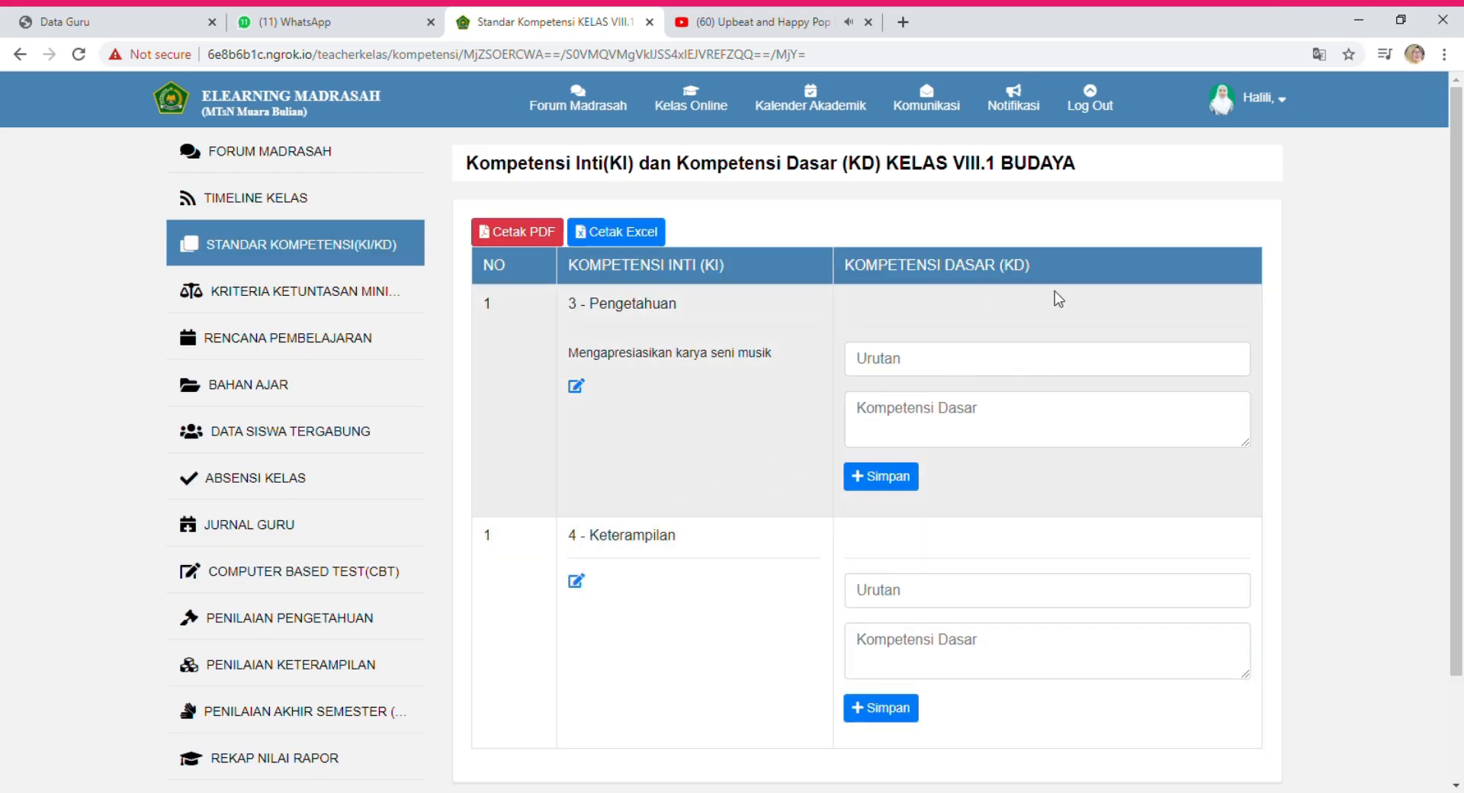
# Enter order 1, draft 'Memahami teknik dan gaya menyanyi lagu lagu daerah', then cut it back out.
pyautogui.click(1200, 377)
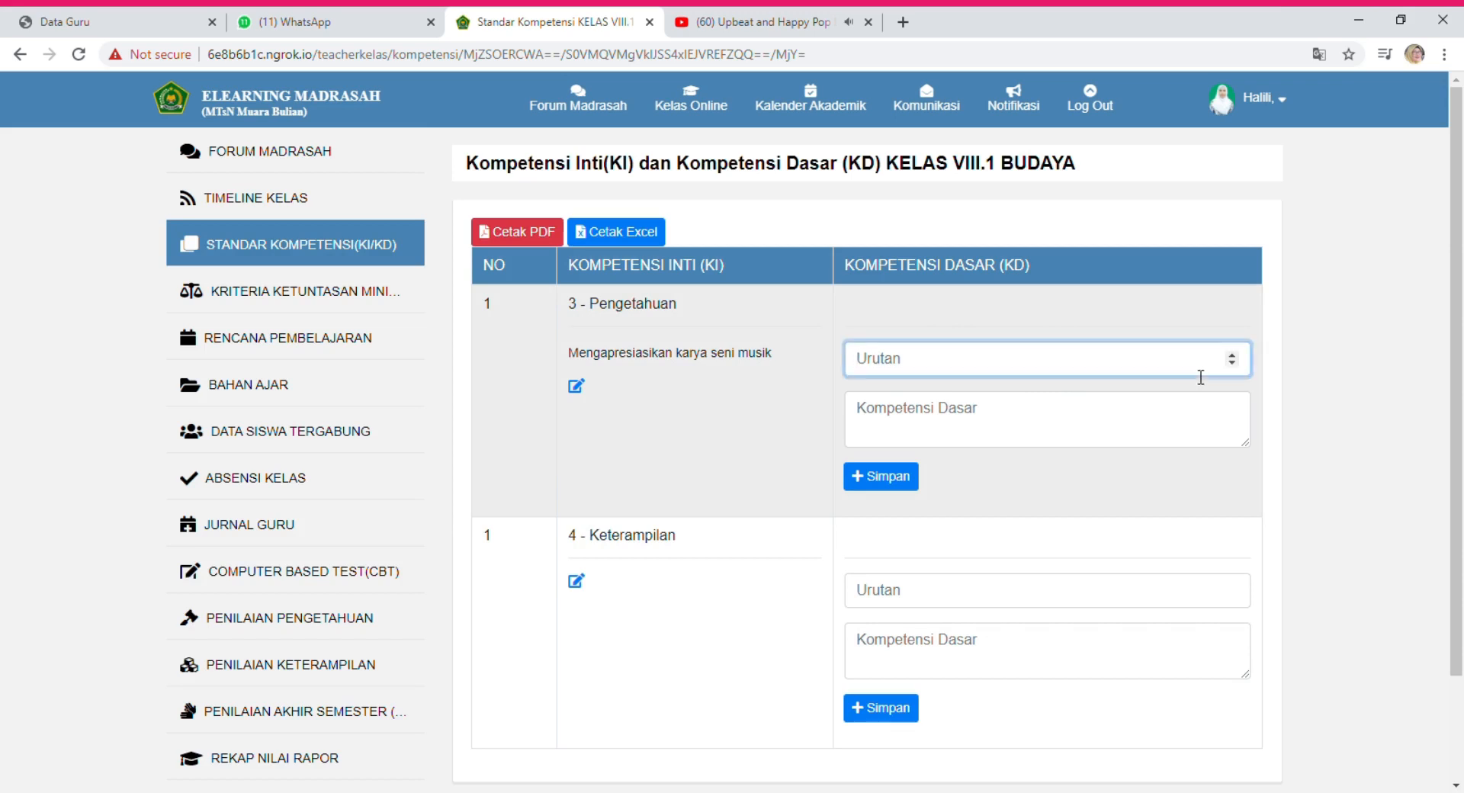
pyautogui.write('1')
pyautogui.click(1148, 422)
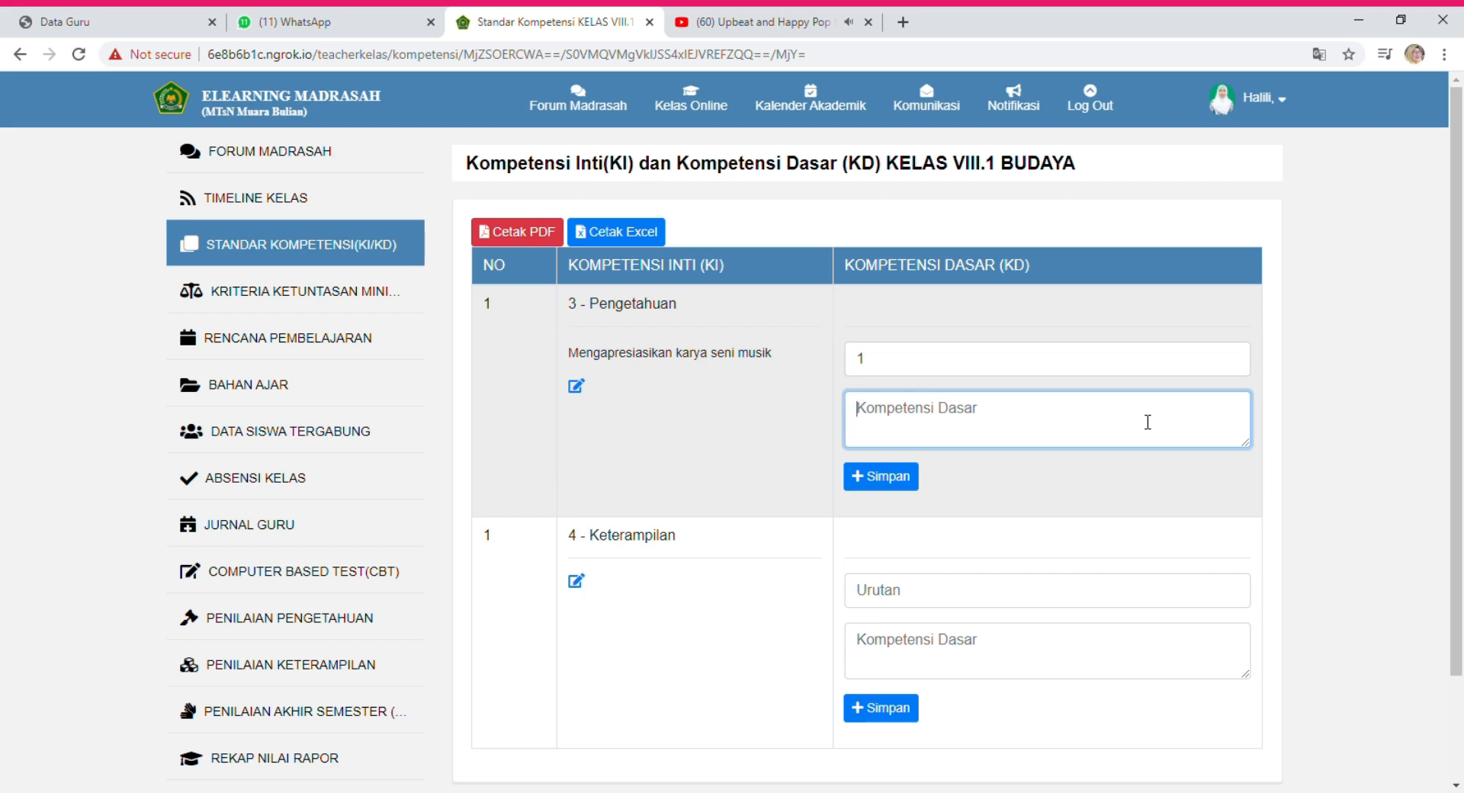
pyautogui.write('Memm')
pyautogui.press('BackSpace')
pyautogui.write('ahami te')
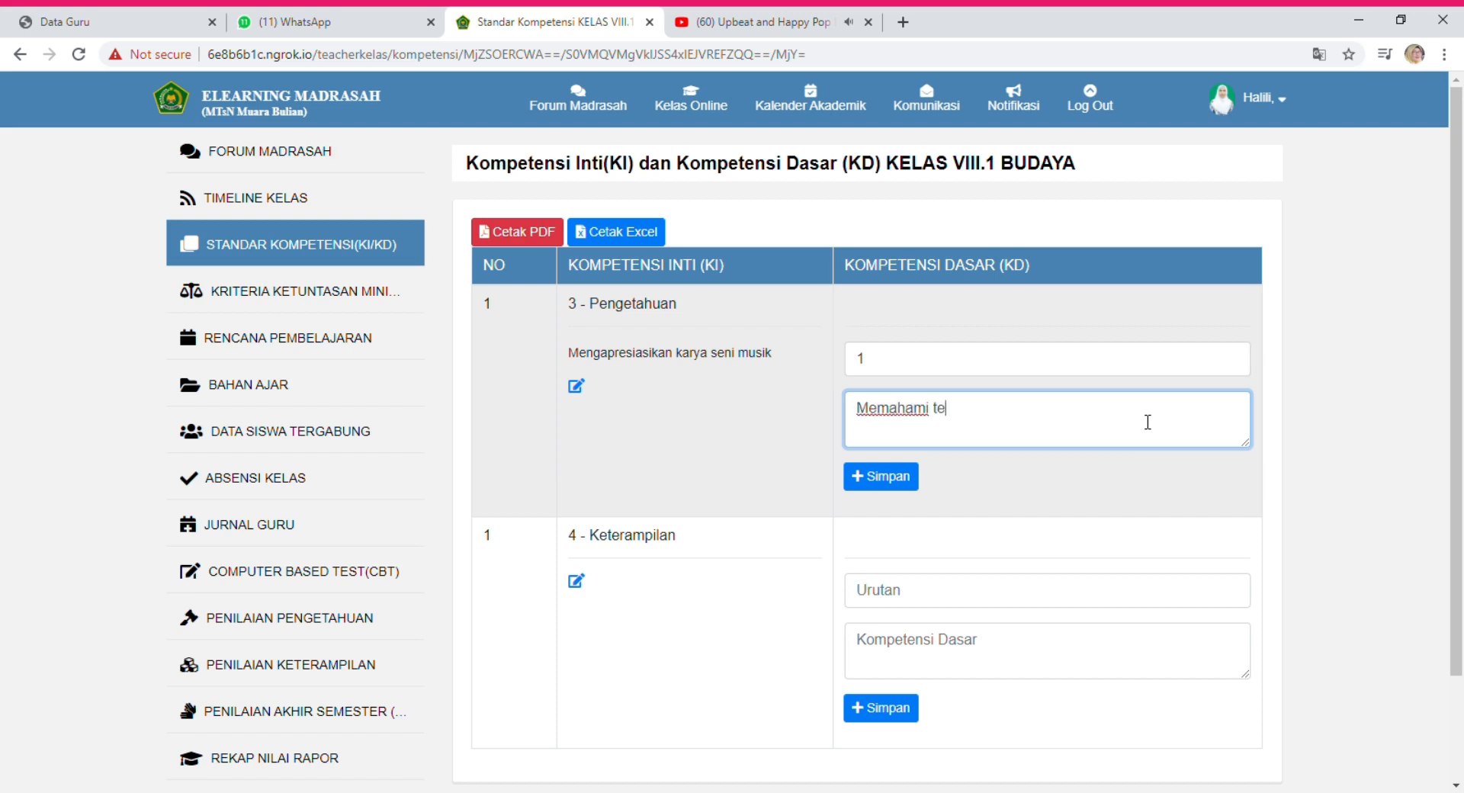
pyautogui.write('knik dan gaya ')
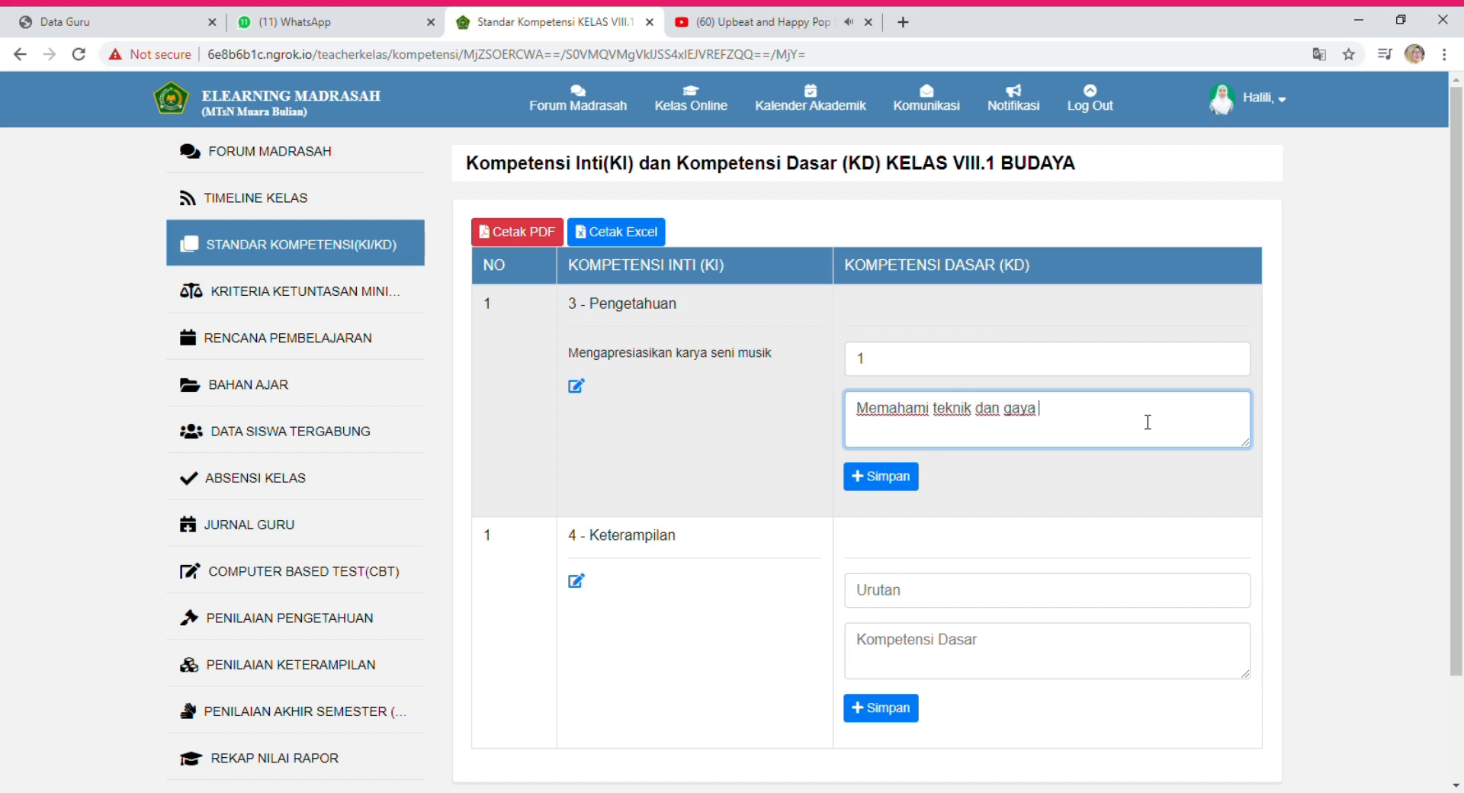
pyautogui.write('menyanyi lagu lagu daerah')
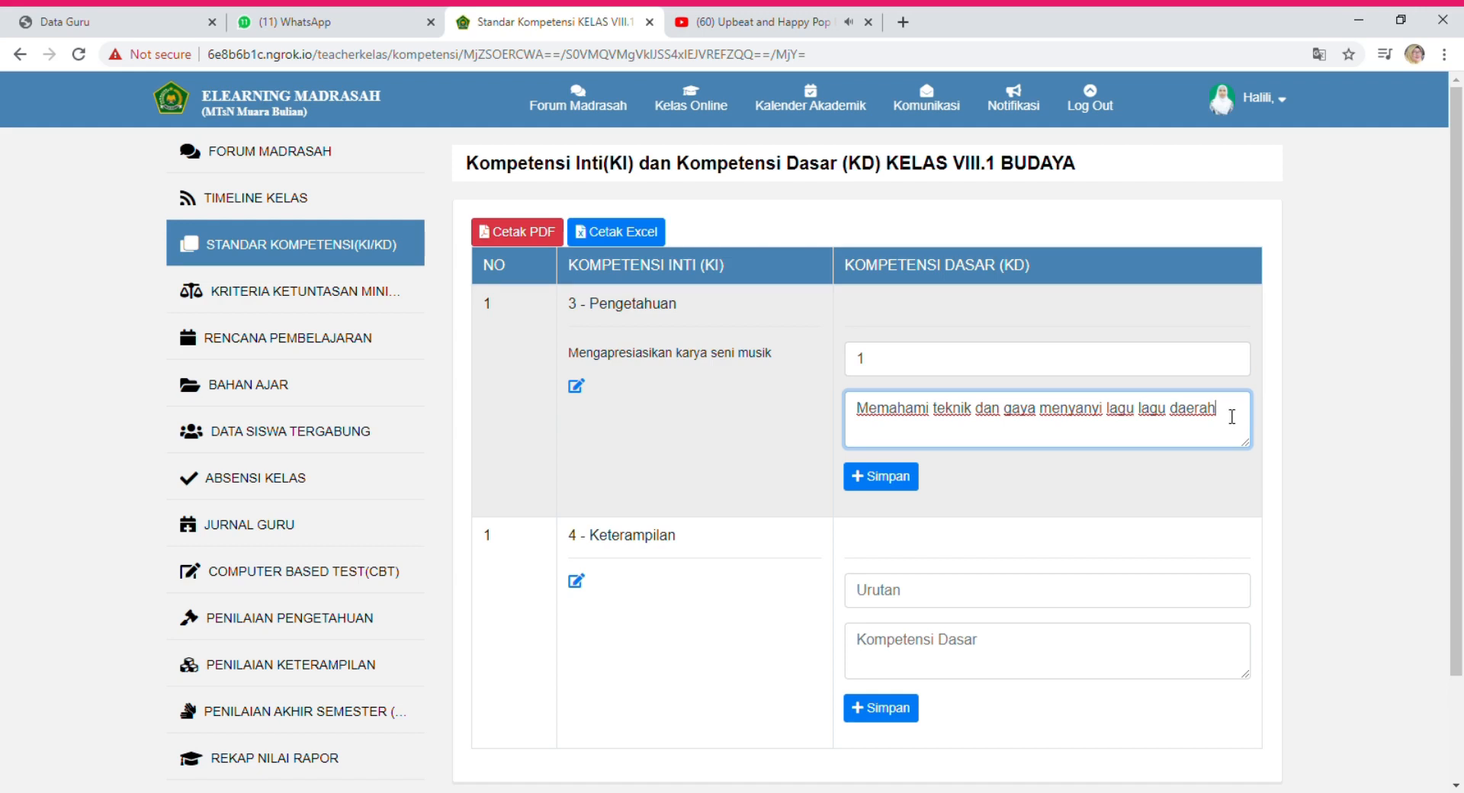
pyautogui.moveTo(1232, 417); pyautogui.dragTo(817, 458)
pyautogui.hotkey('ctrl', 'c')
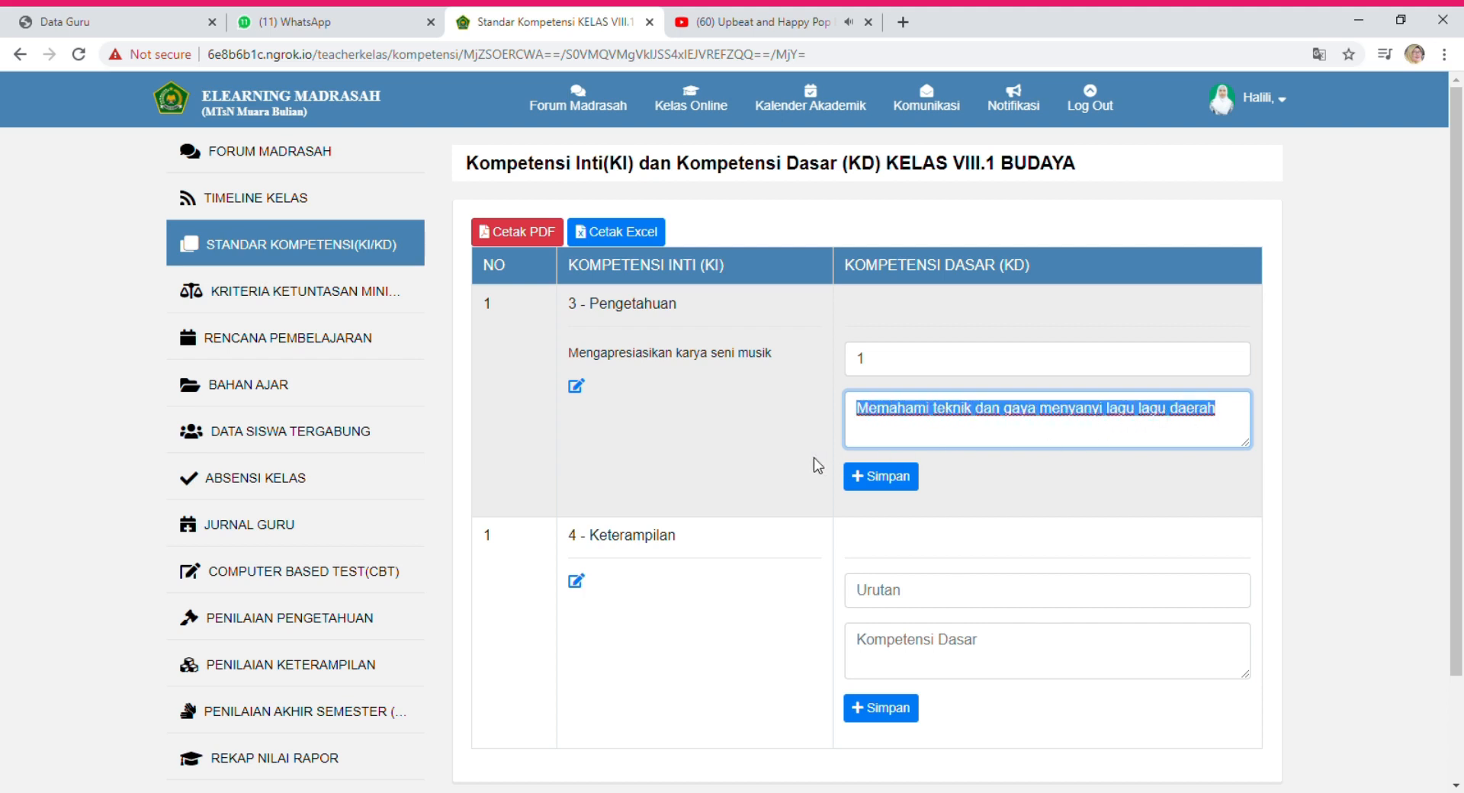
pyautogui.press('BackSpace')
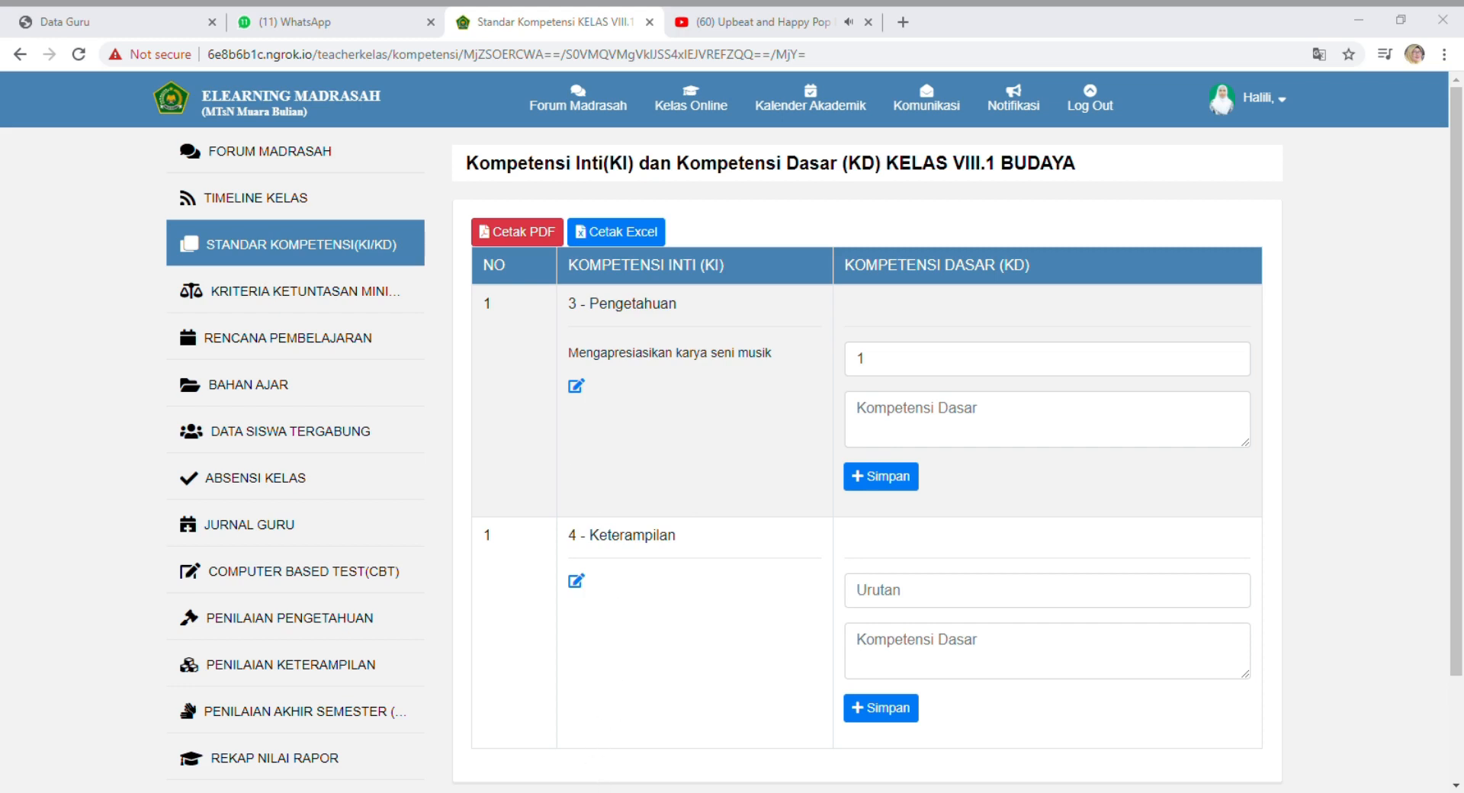
# Paste the description back and save it as competency 3.1, then raise the order to 2.
pyautogui.click(928, 420)
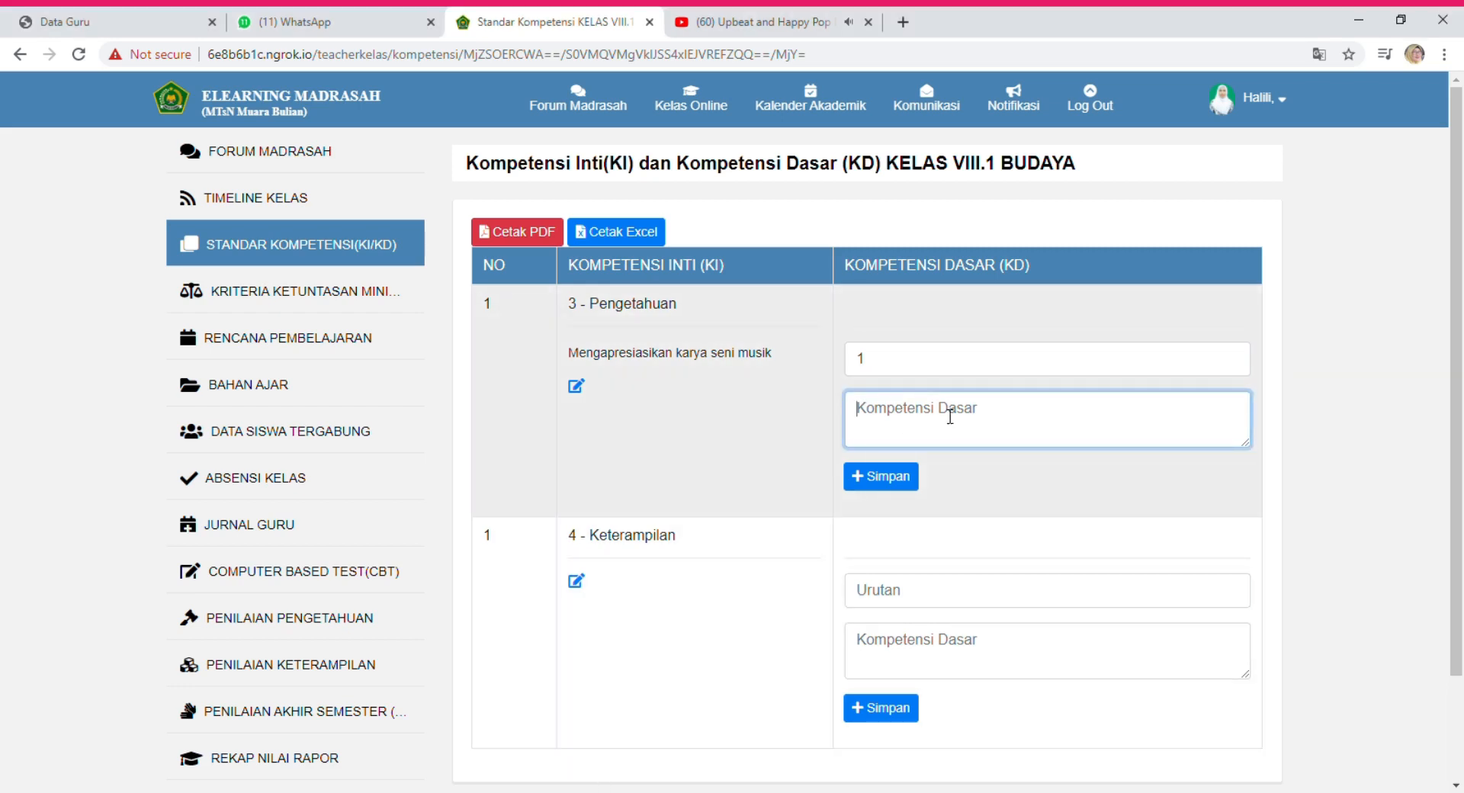
pyautogui.hotkey('ctrl', 'v')
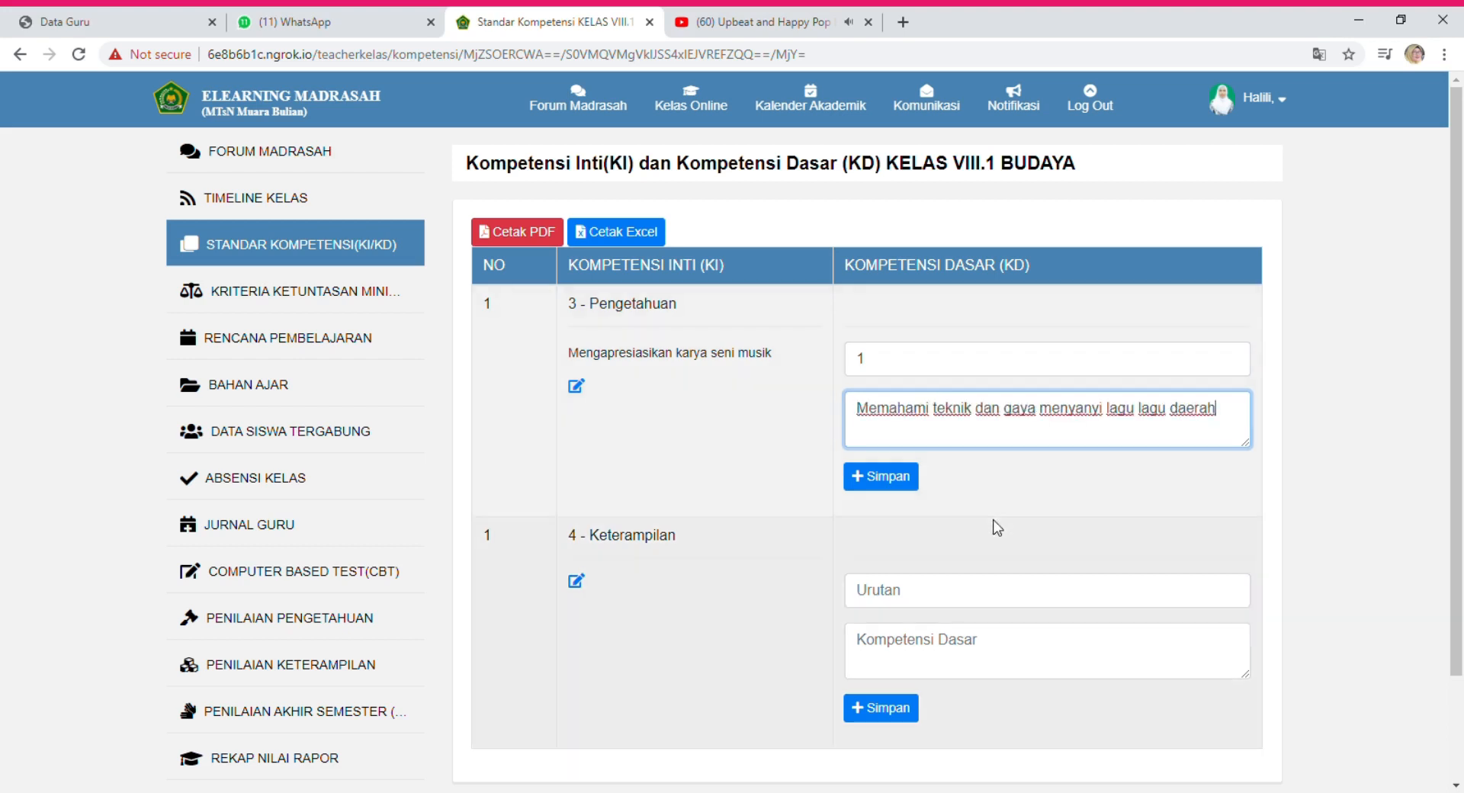
pyautogui.click(902, 477)
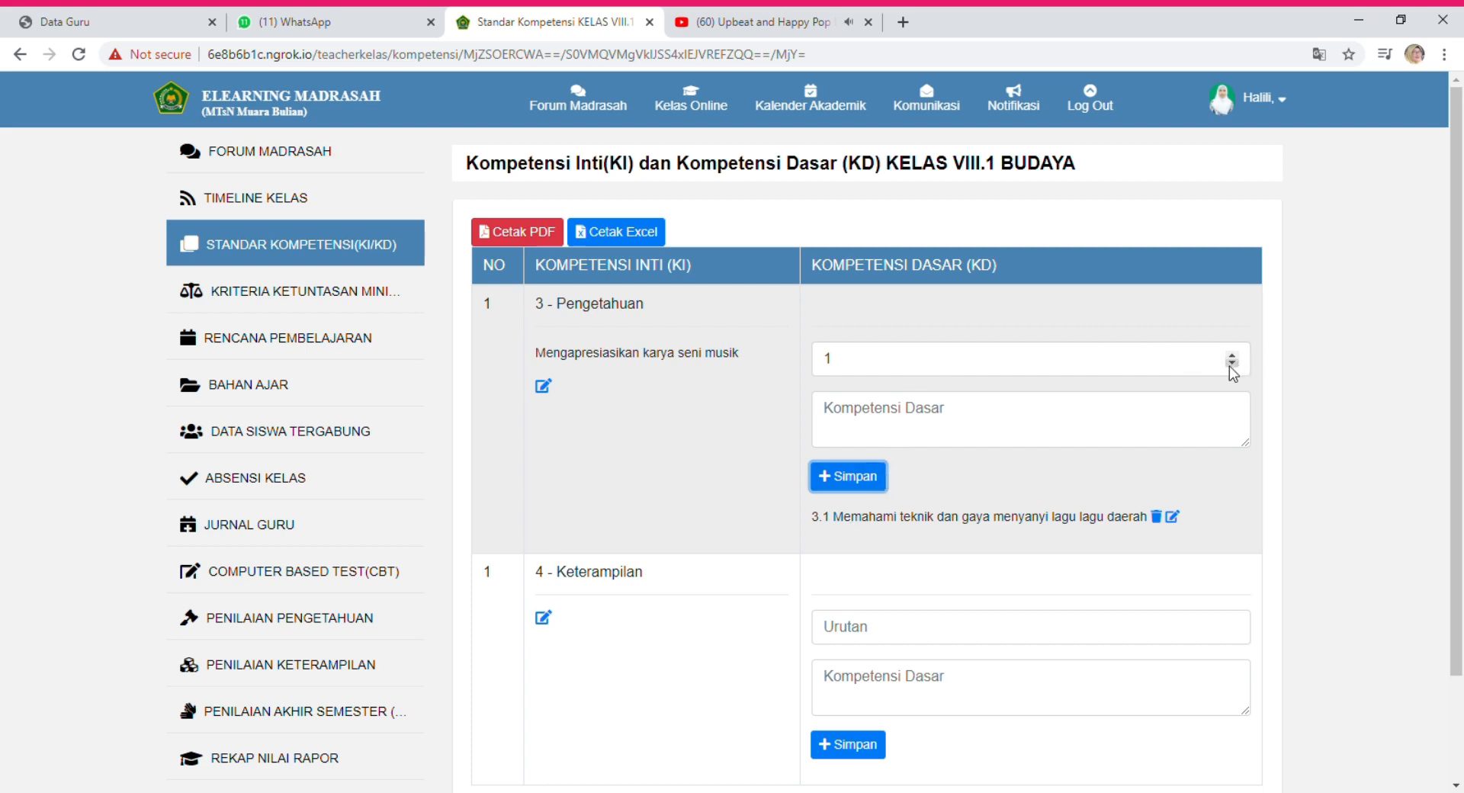
pyautogui.click(1232, 356)
# Save competency 3.2 with order 2 as 'memahami aneka alat musik untuk lagu-lagu daerah'.
pyautogui.click(1231, 357)
pyautogui.click(1232, 364)
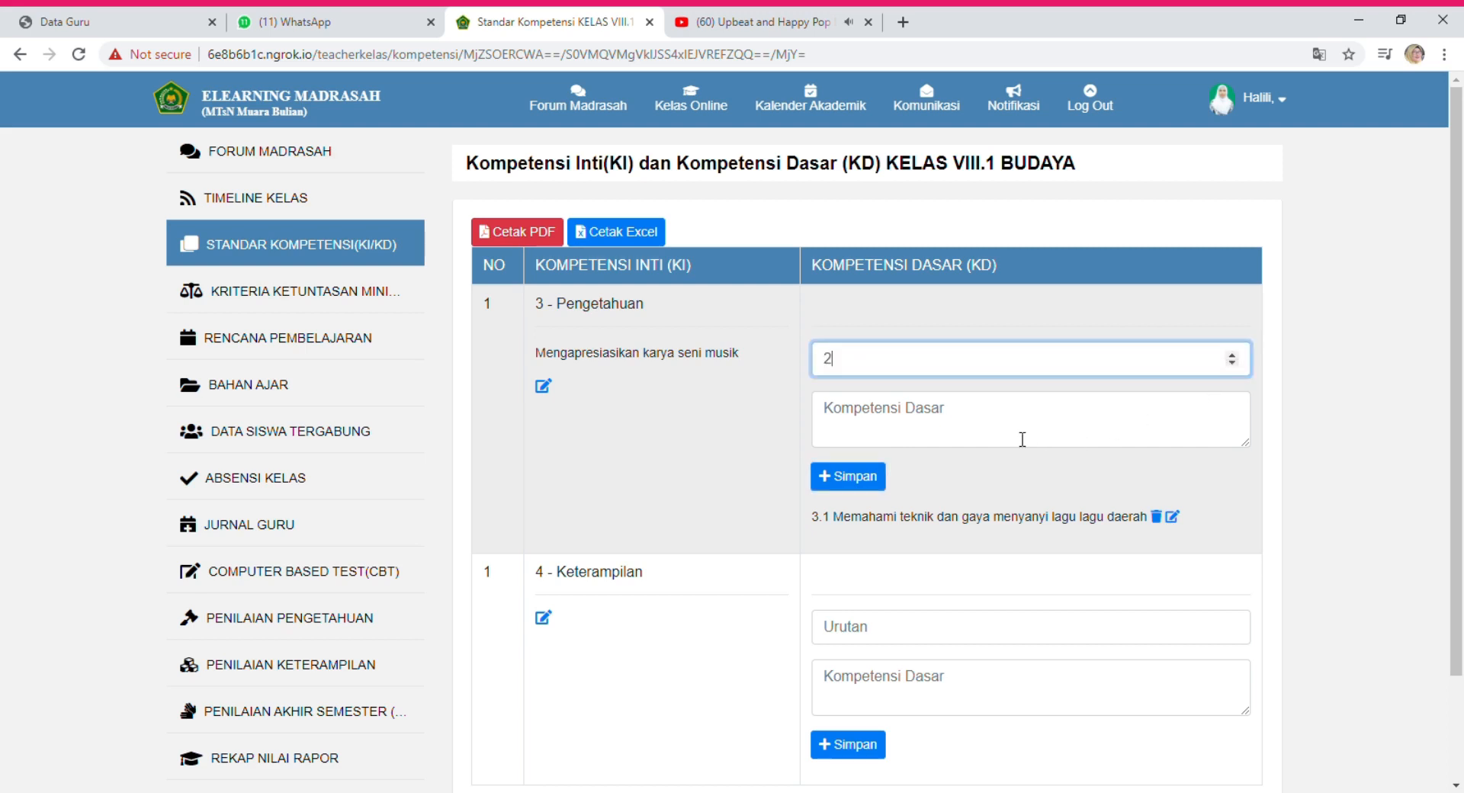
pyautogui.click(999, 428)
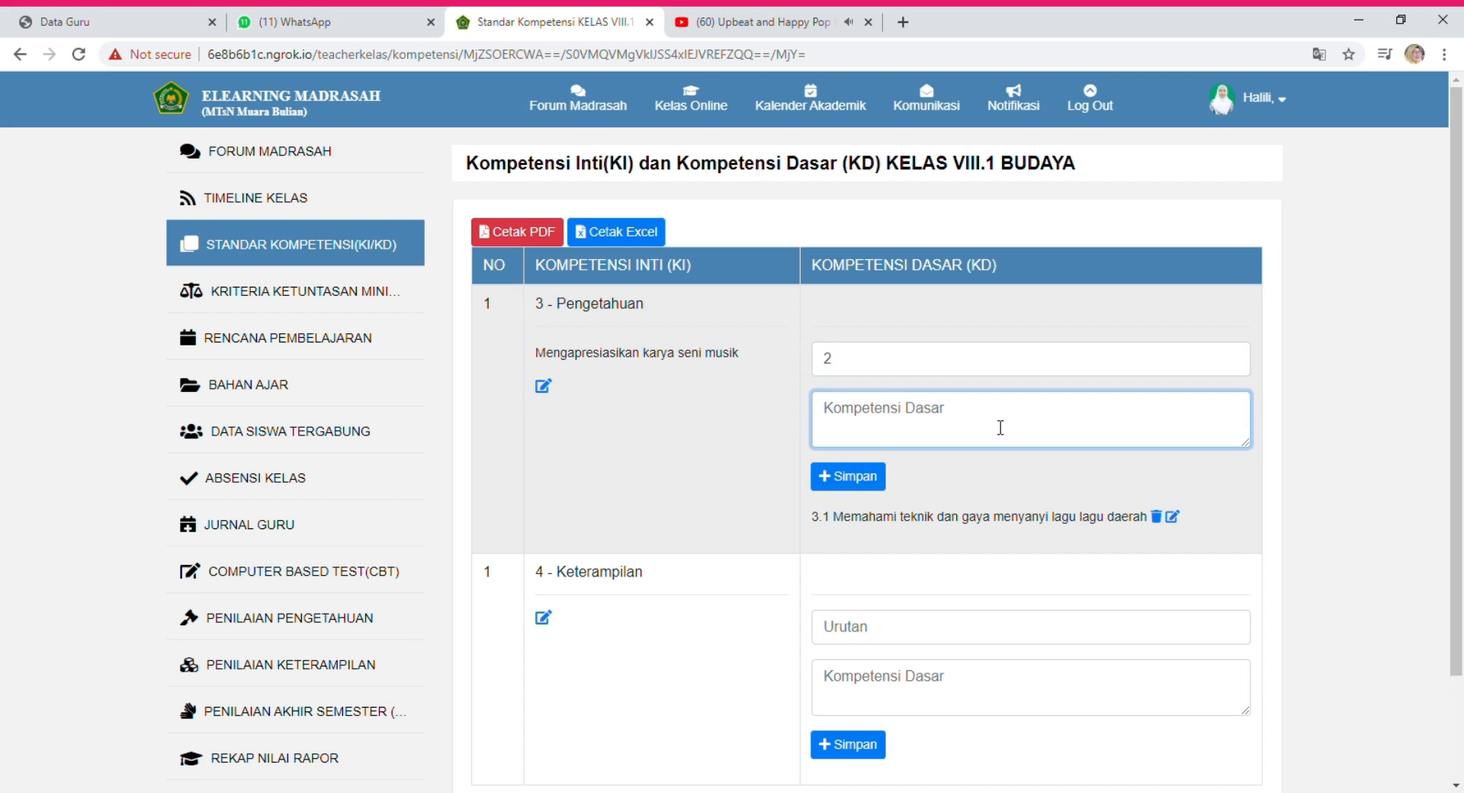
pyautogui.write('memahami')
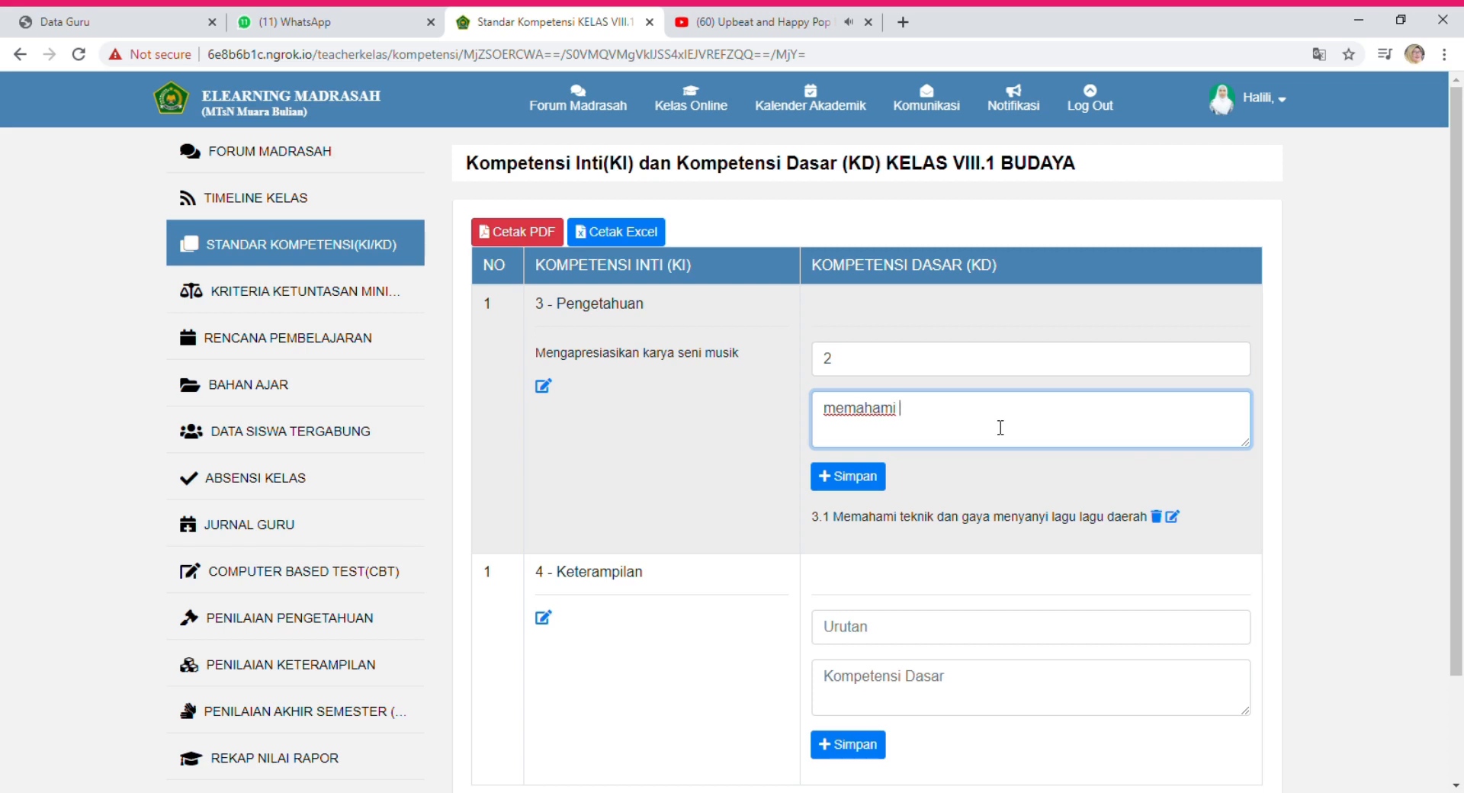
pyautogui.write('anaeka')
pyautogui.press('BackSpace')
pyautogui.press('BackSpace')
pyautogui.press('BackSpace')
pyautogui.press('BackSpace')
pyautogui.press('BackSpace')
pyautogui.write('eka alat musik untu')
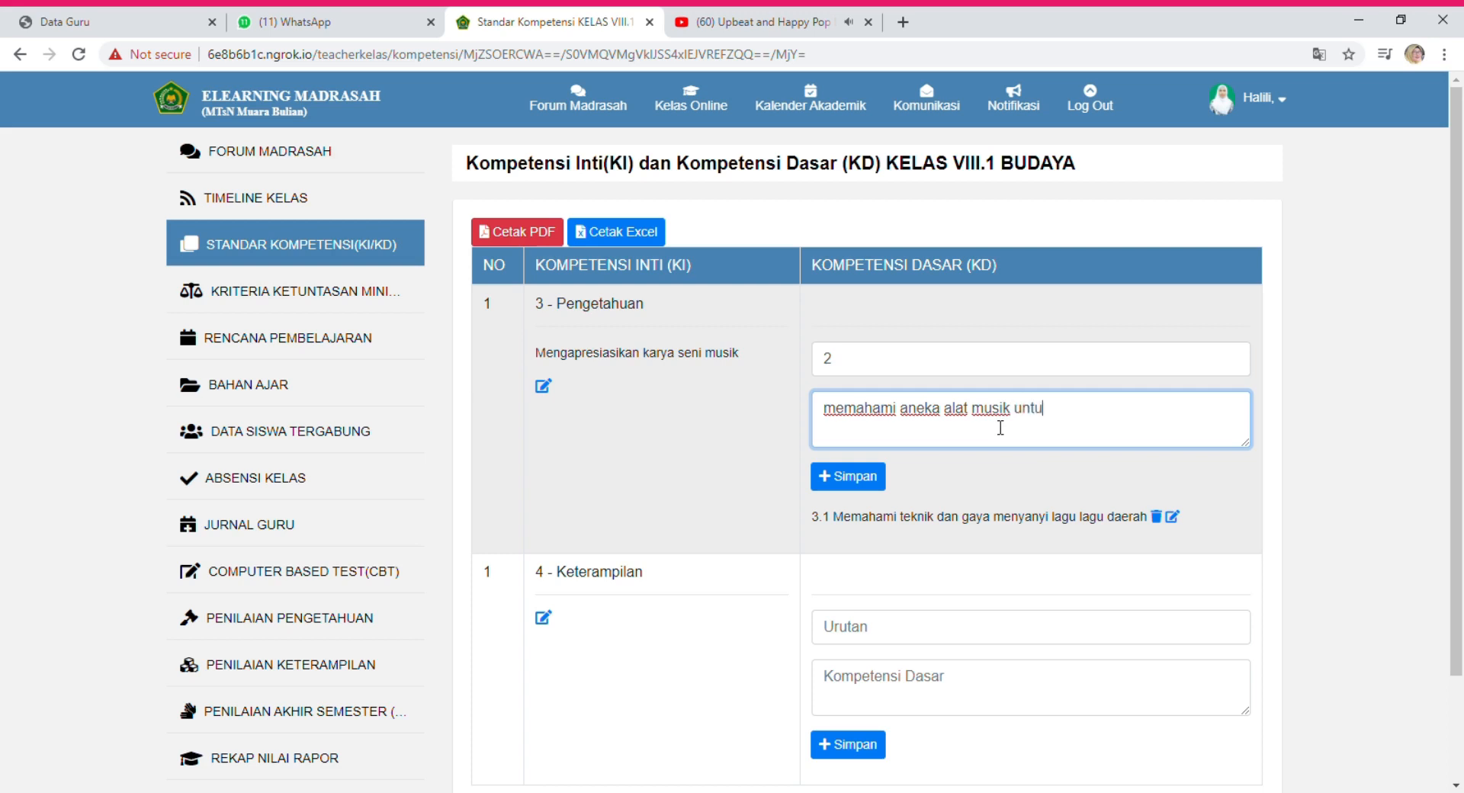
pyautogui.write('k lagu-algu daerah')
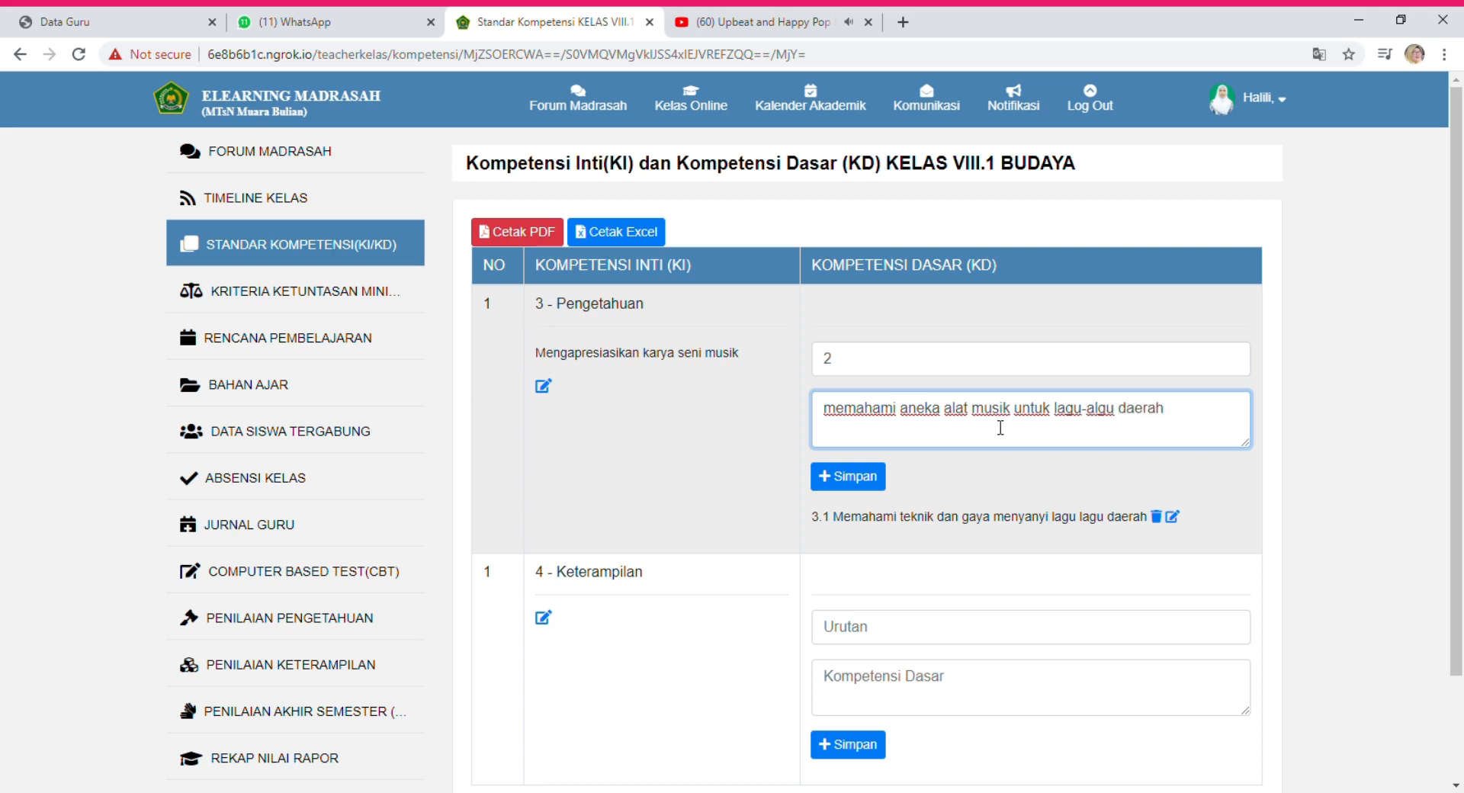
pyautogui.click(1100, 419)
pyautogui.press('BackSpace')
pyautogui.press('BackSpace')
pyautogui.write('la')
pyautogui.click(856, 480)
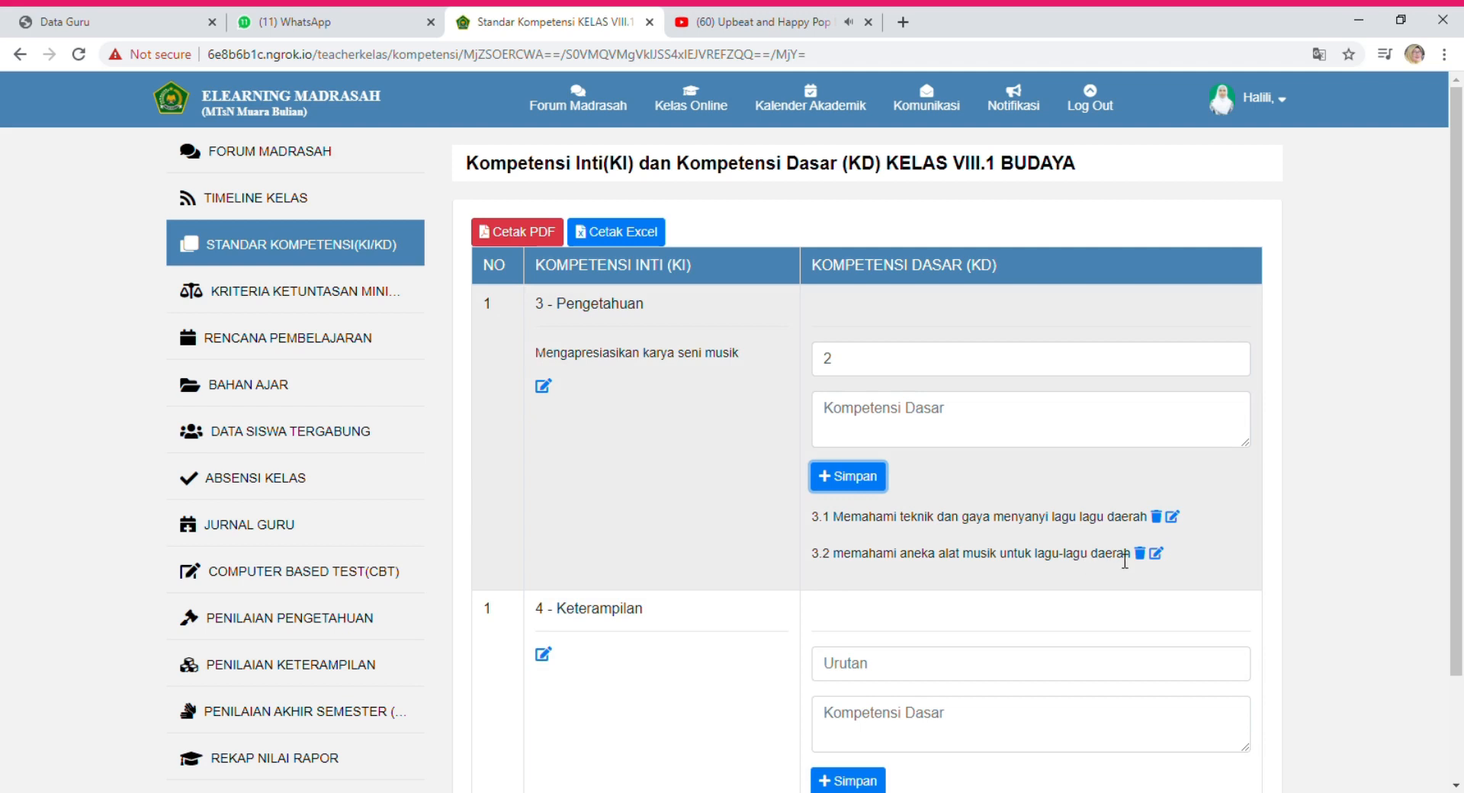
# Delete basic competency 3.2 and confirm the removal.
pyautogui.click(1140, 555)
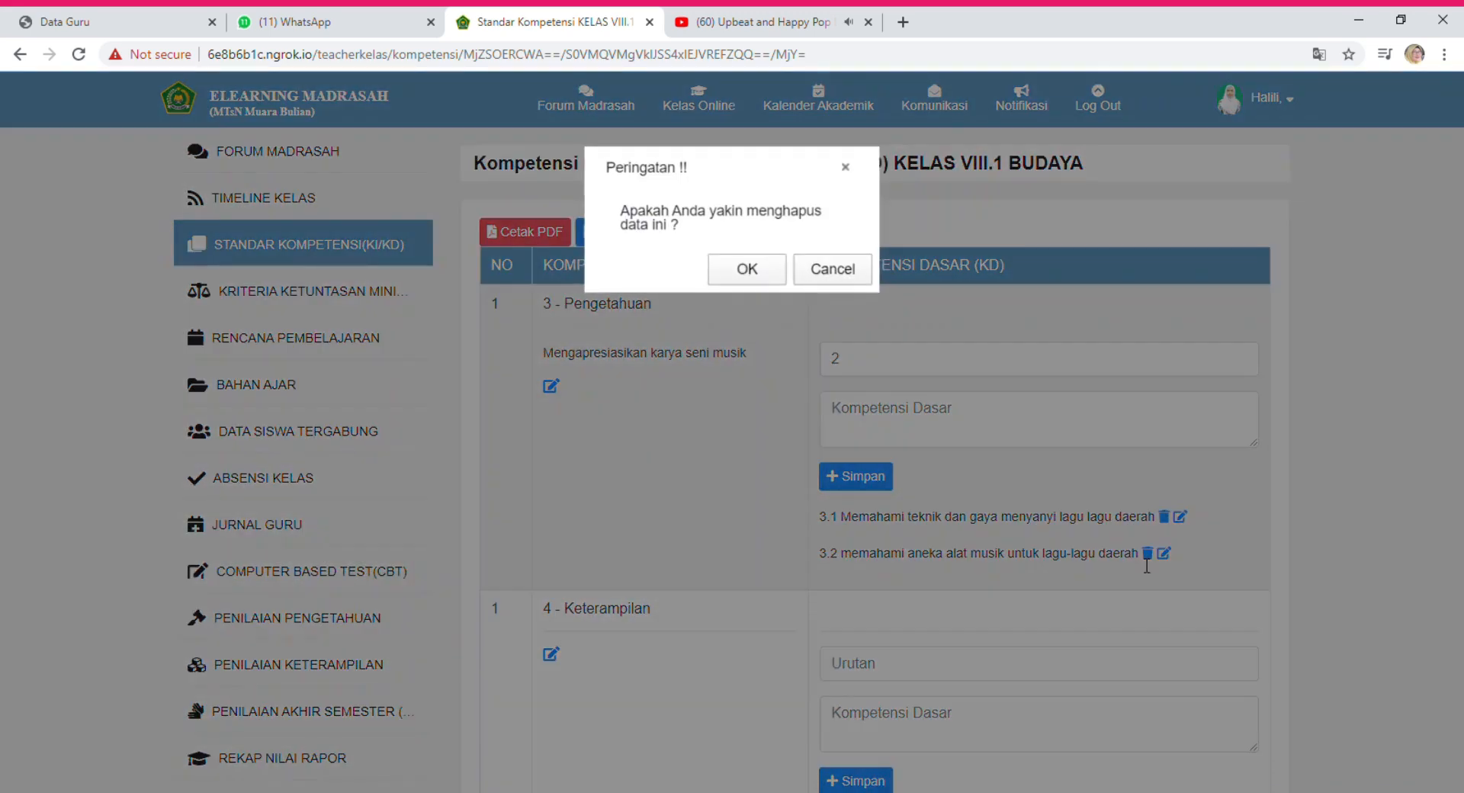
pyautogui.click(767, 263)
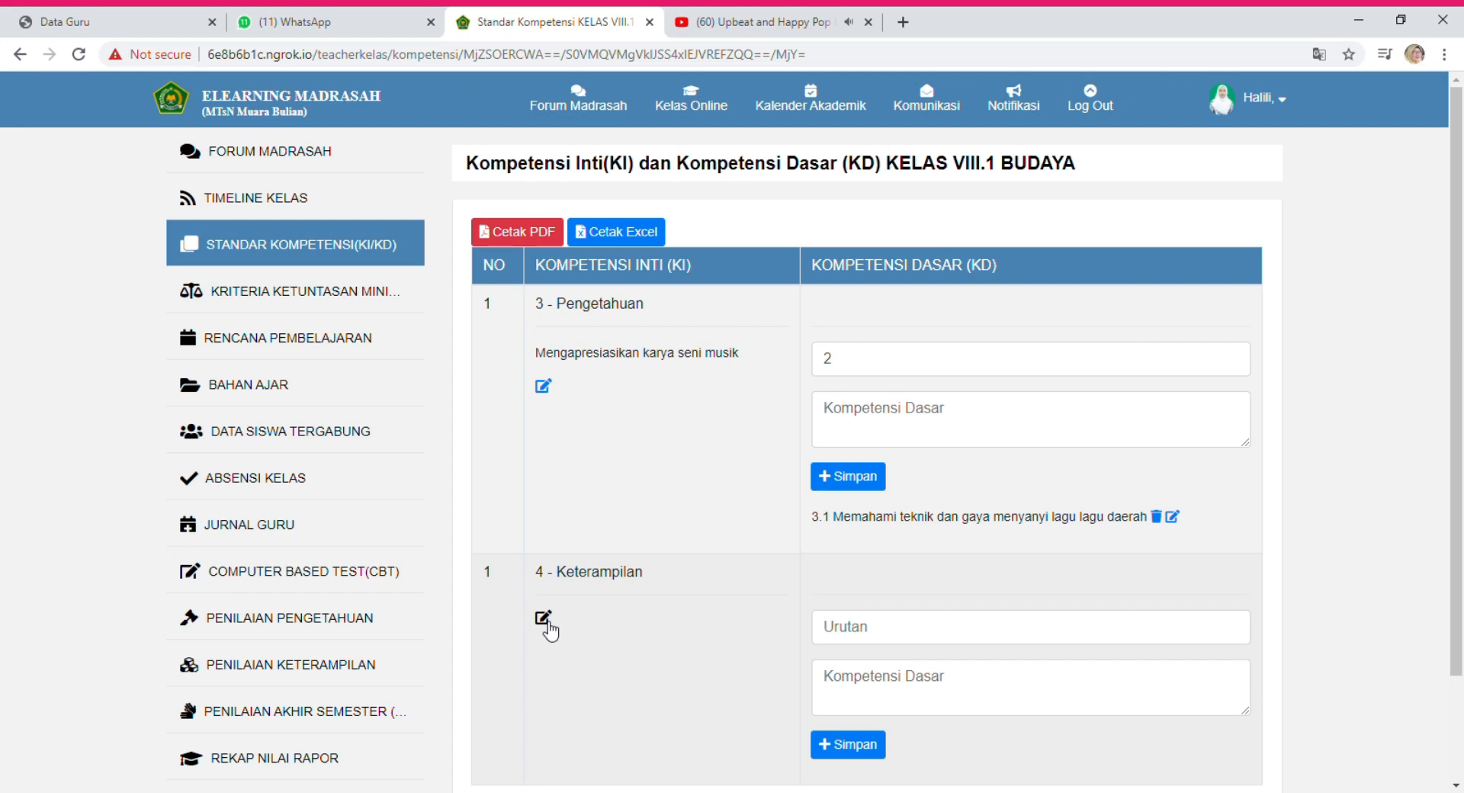
# Describe KI 4 Keterampilan as 'Mengekspresikan diri melalui karya seni musik' and save it.
pyautogui.click(543, 619)
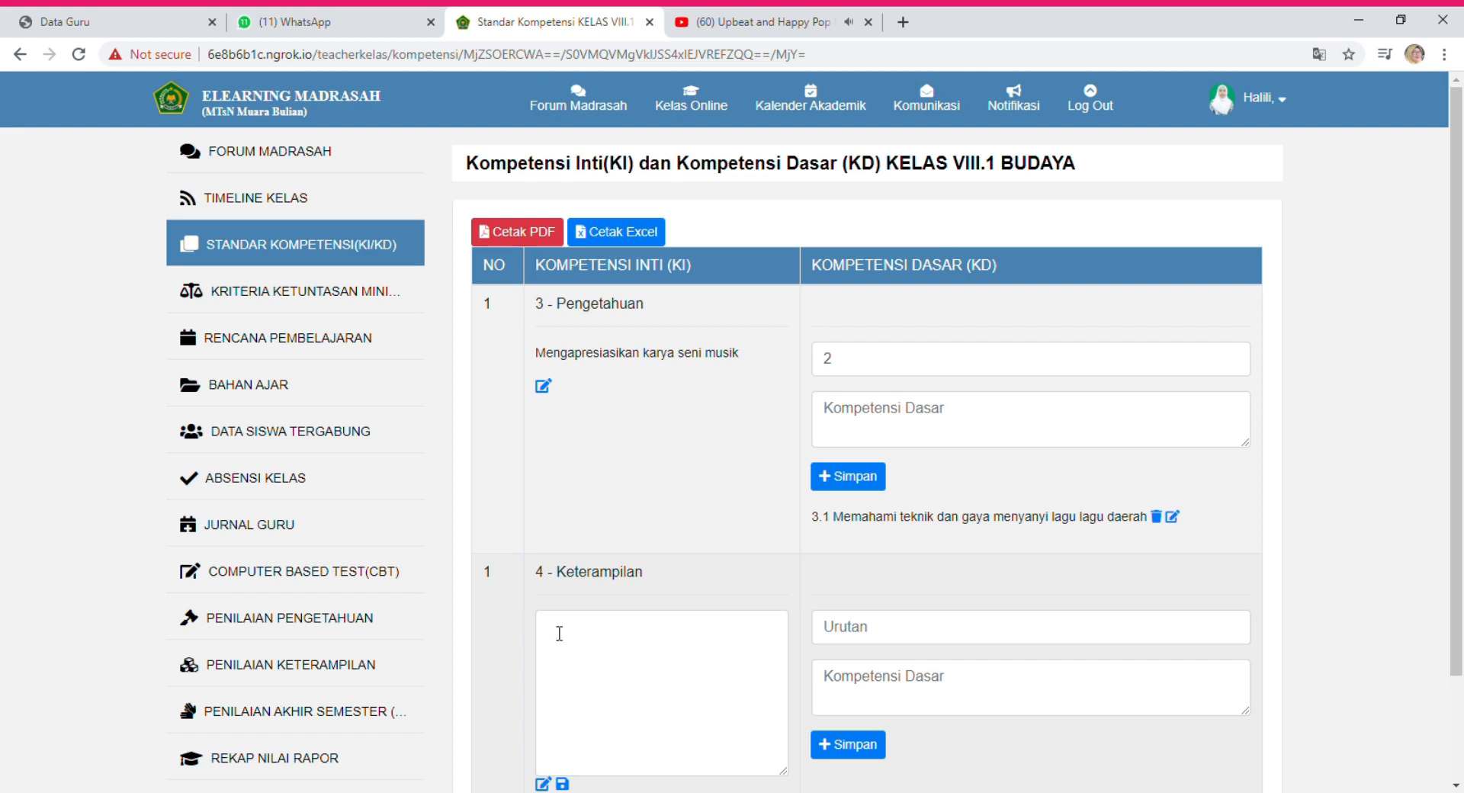
pyautogui.click(569, 638)
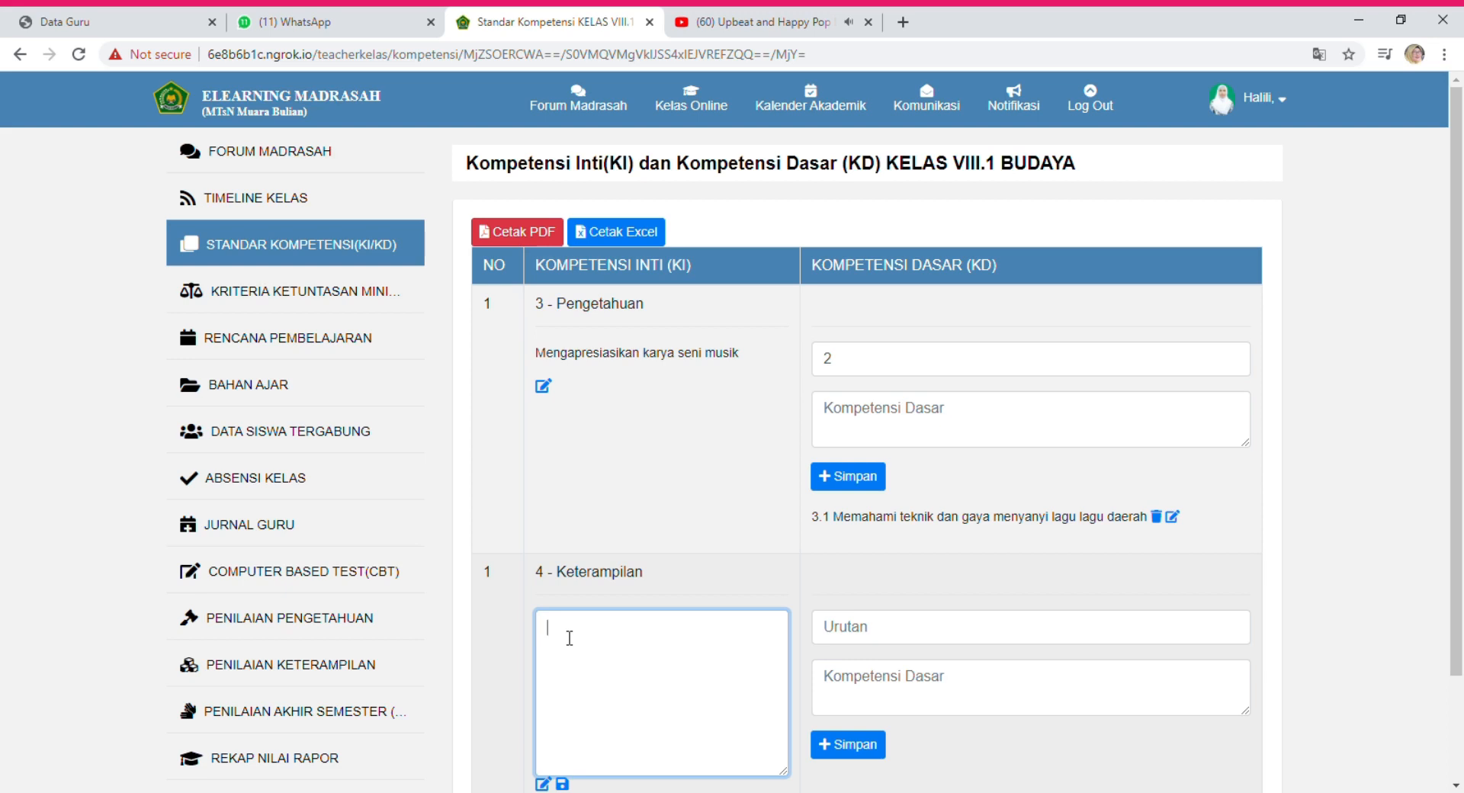
pyautogui.write('Mengekspresikan diri ')
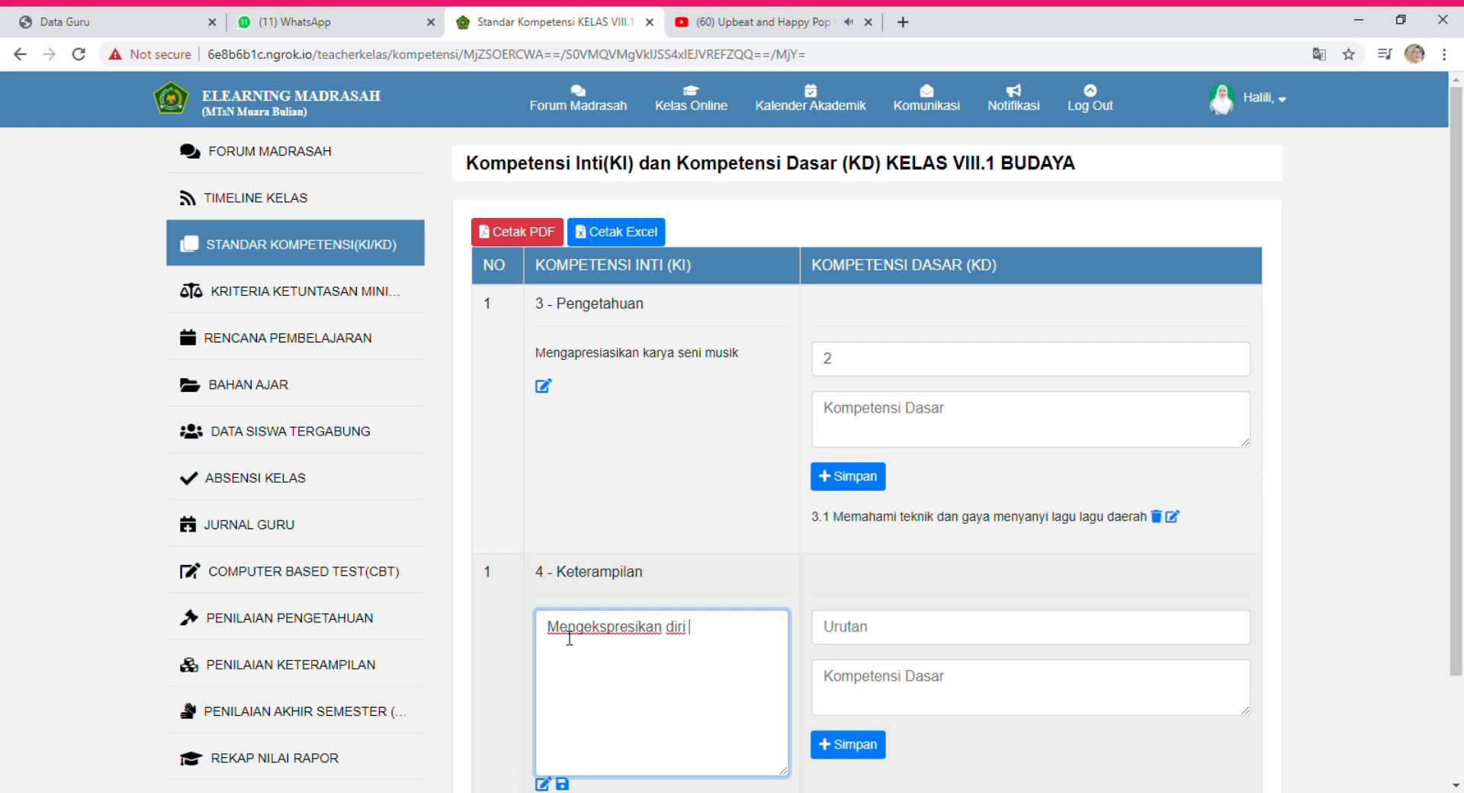
pyautogui.write('melalui karya seni musik')
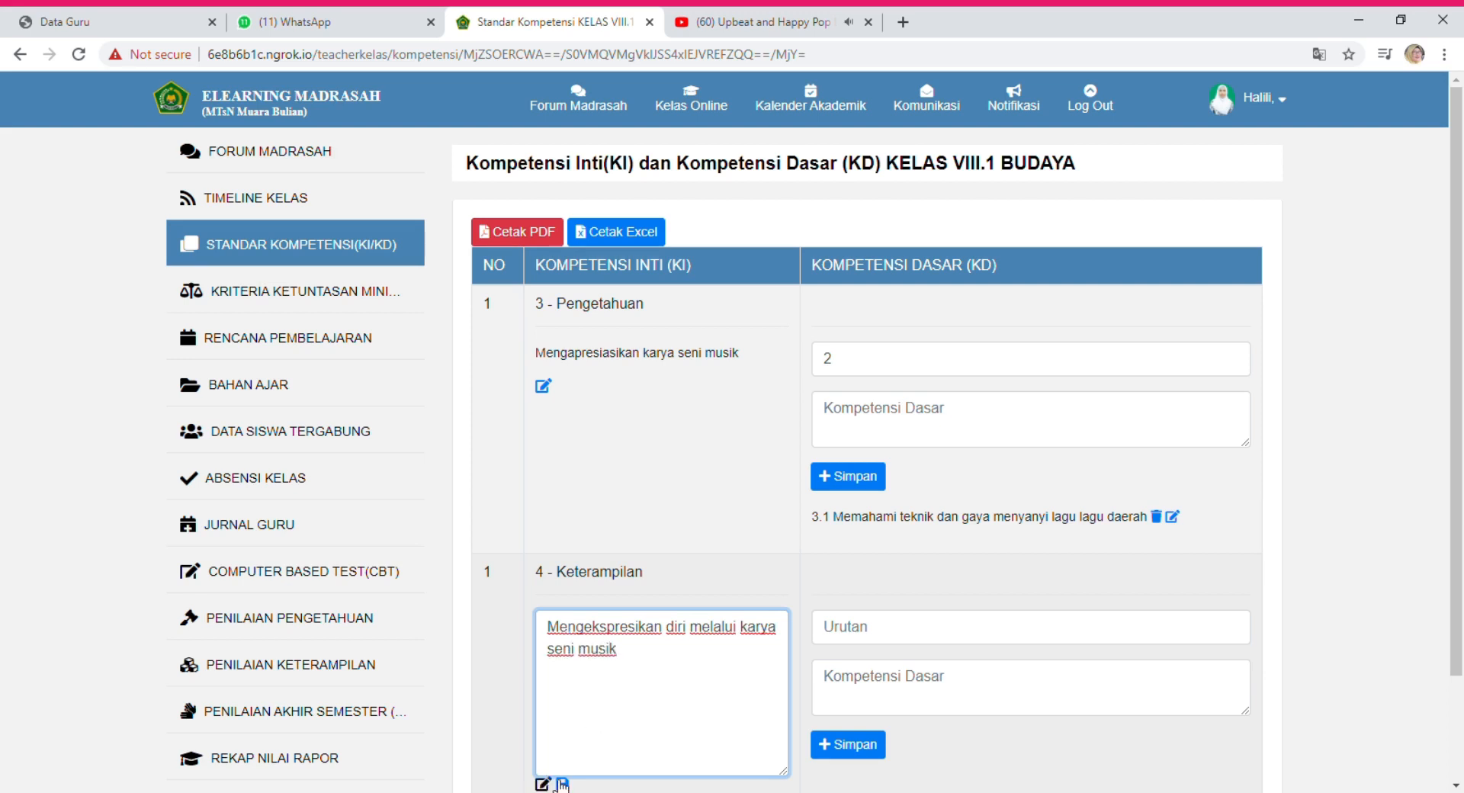
pyautogui.moveTo(1452, 473); pyautogui.dragTo(1453, 556)
pyautogui.click(562, 681)
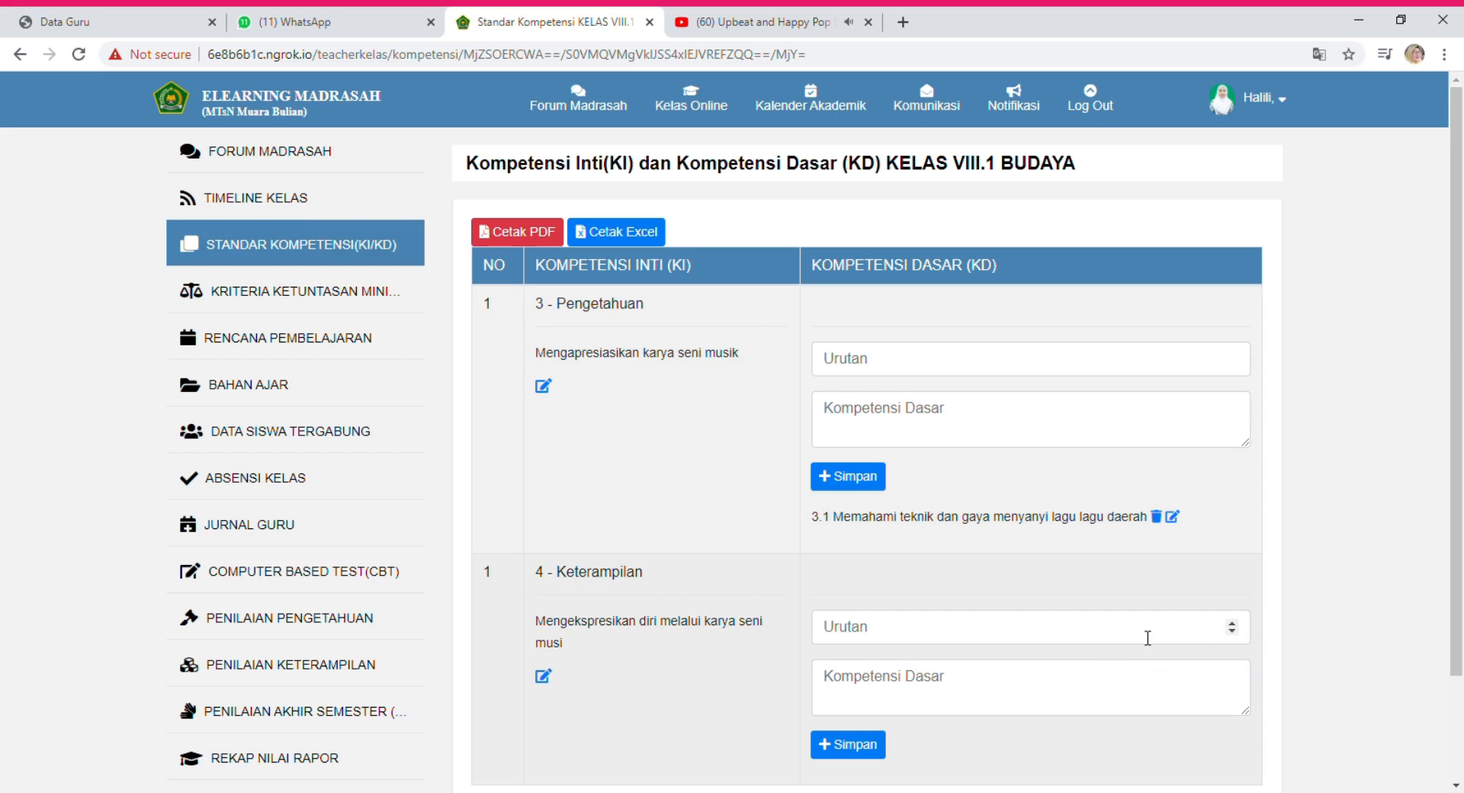
# Save competency 4.1 with order 1 and the pasted singing sentence, then go to the KKM page.
pyautogui.click(1233, 637)
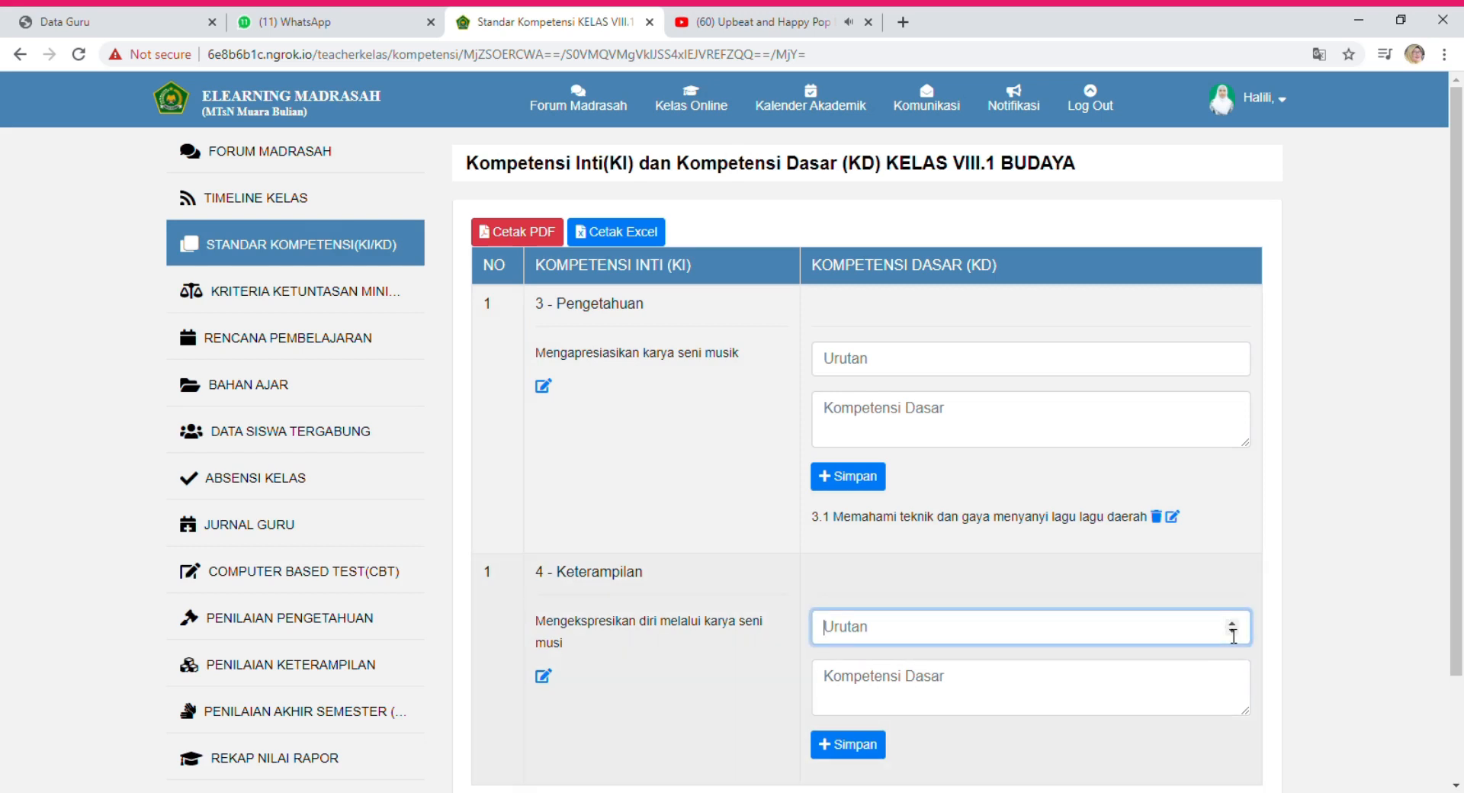
pyautogui.write('1')
pyautogui.click(1041, 694)
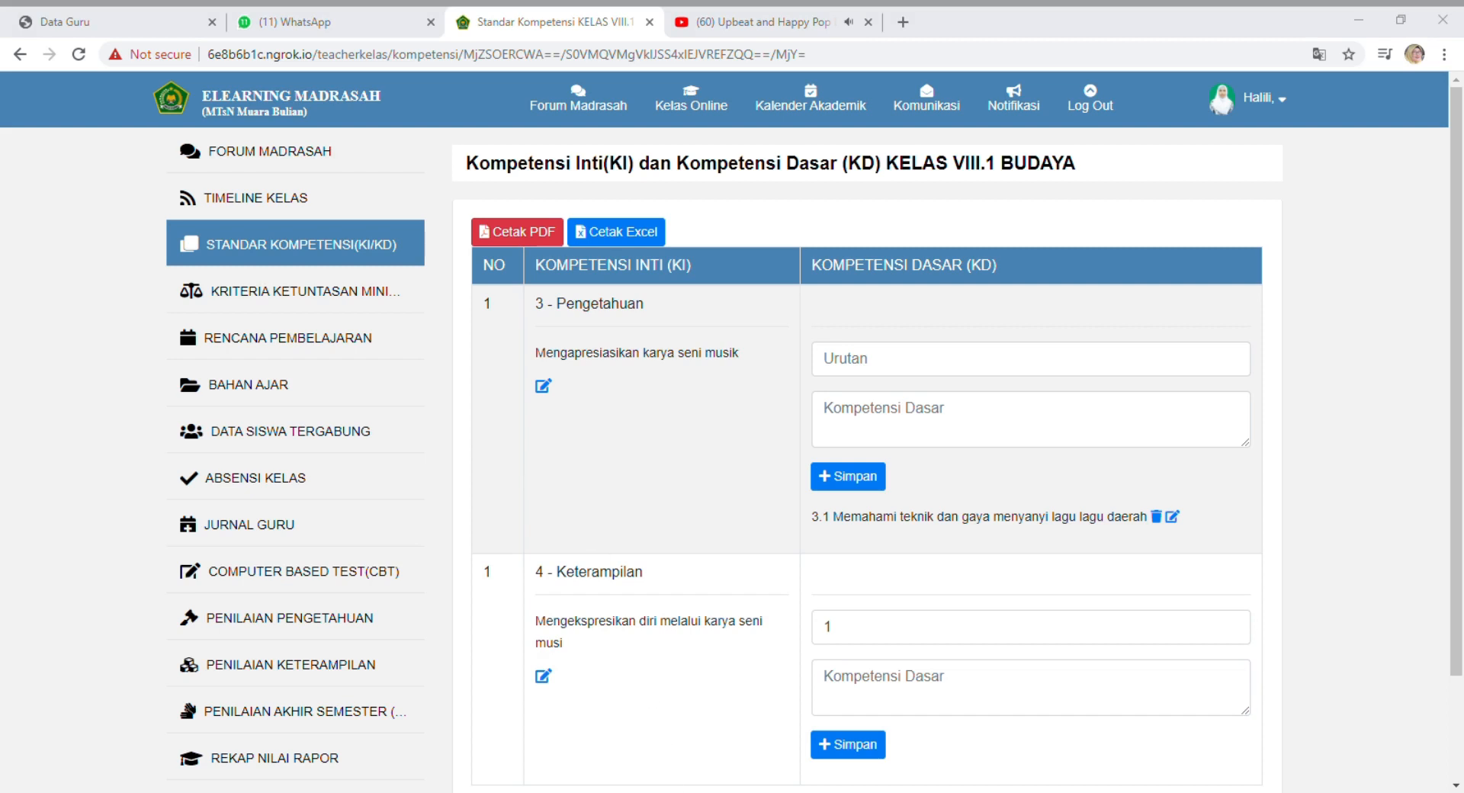
pyautogui.press('Tab')
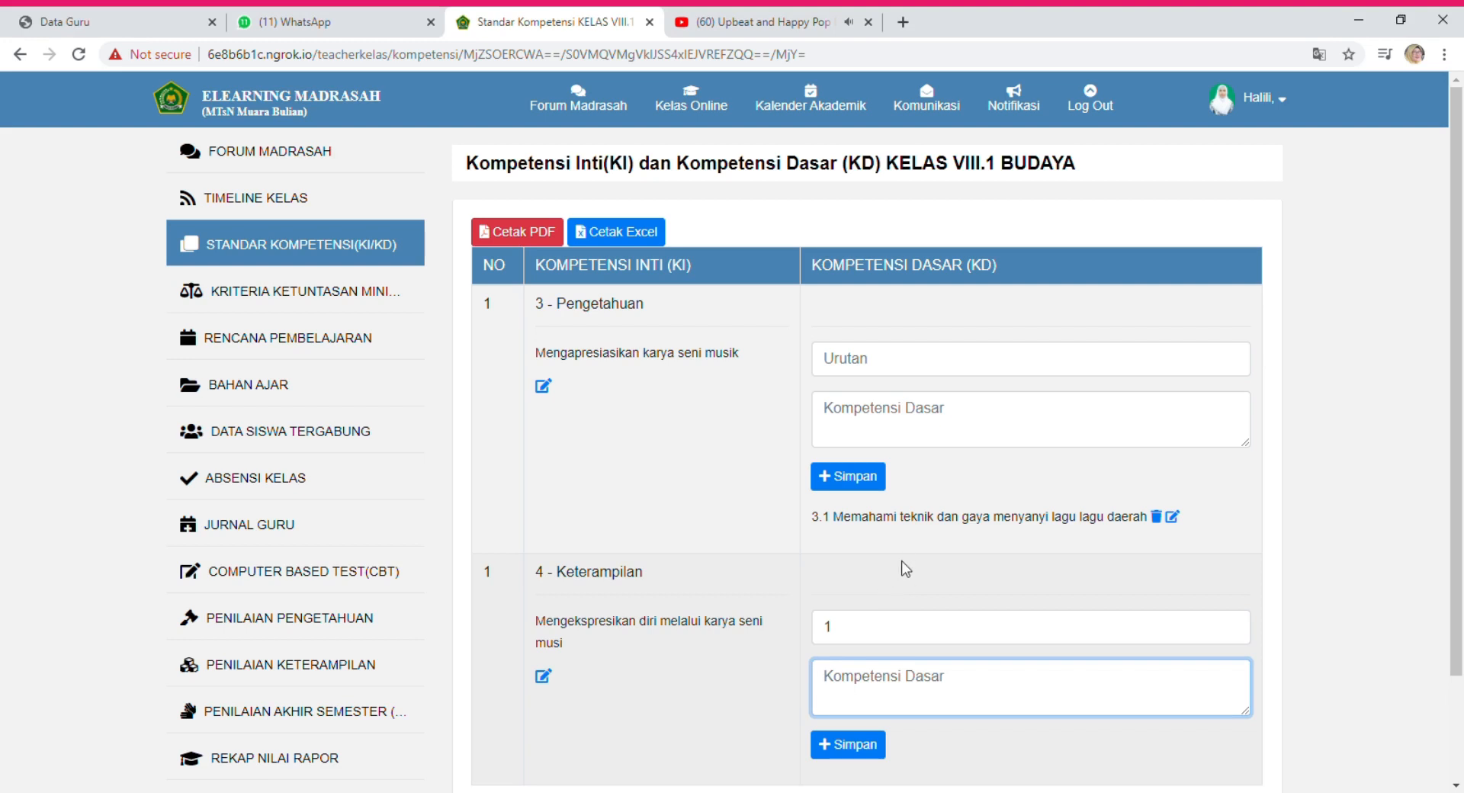
pyautogui.write('Menyanyikan lagu daerah yang sesuai dengan teknik dan gayanya sesuai dialektika/ intonasi kedaerahan.')
pyautogui.scroll(-2, 942, 764)
pyautogui.click(872, 629)
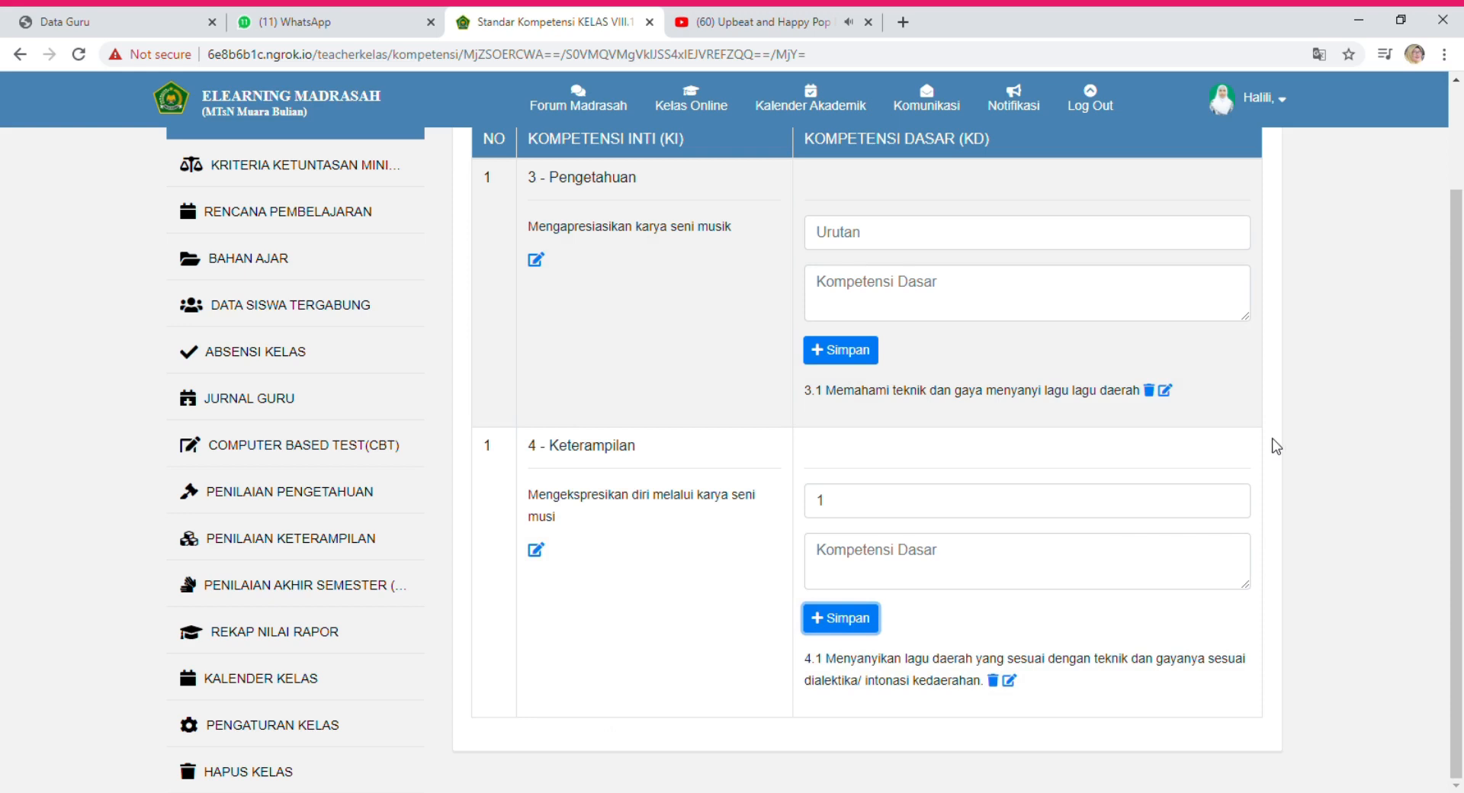
pyautogui.scroll(2, 1277, 446)
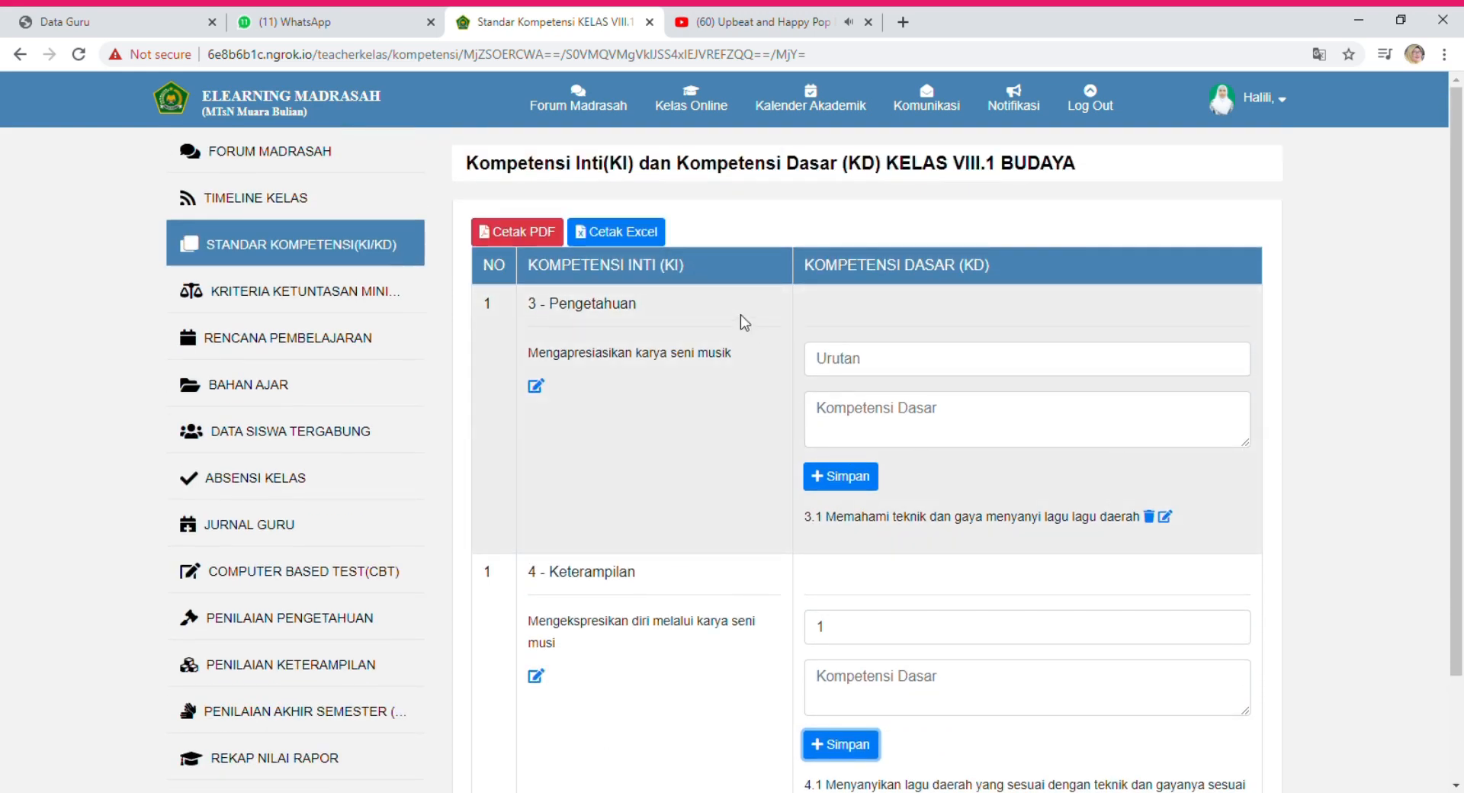
pyautogui.click(259, 297)
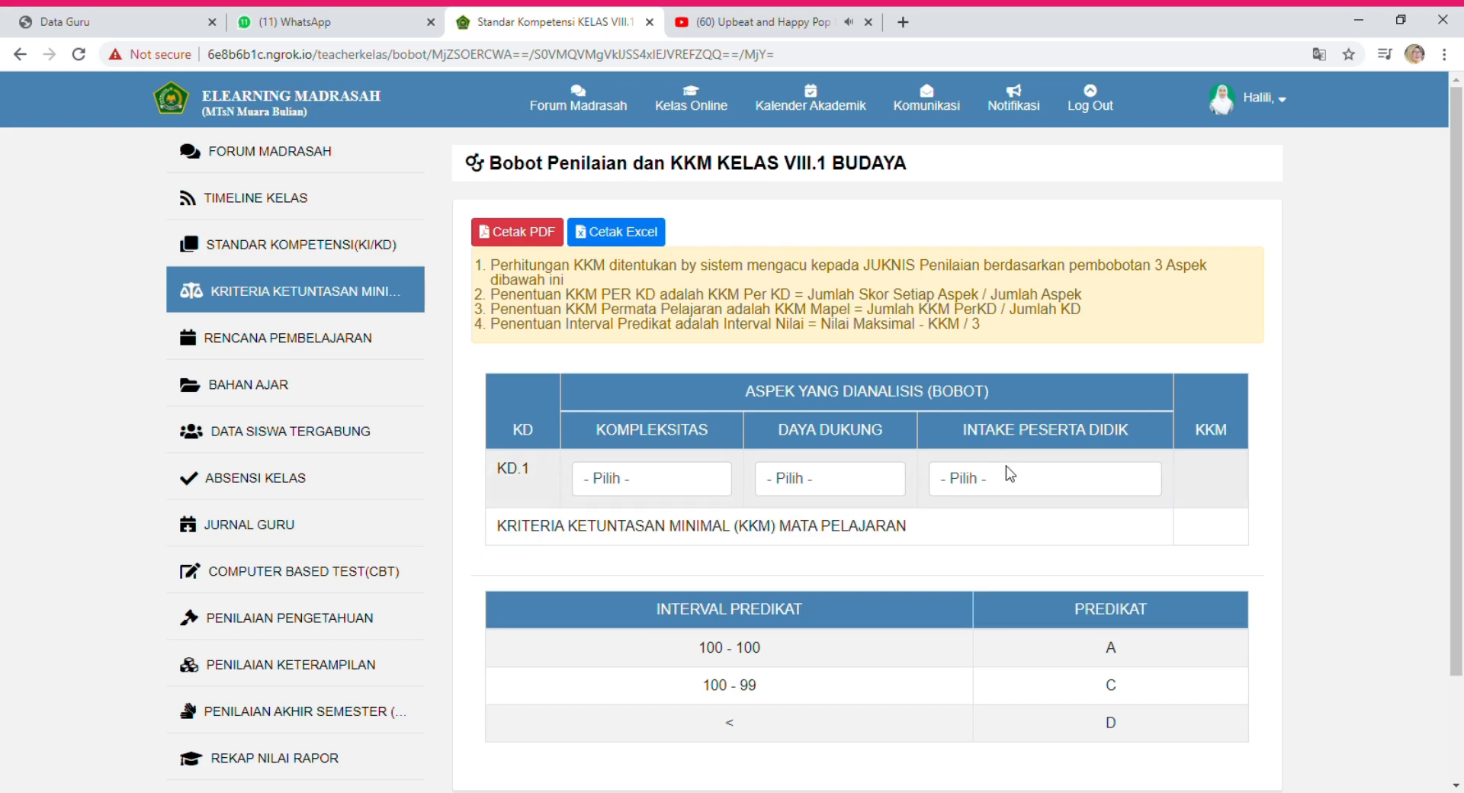
# Rate KD.1 complexity 2 = Sedang, Daya Dukung 2 = Sedang and Intake 3 = Tinggi for KKM 78.
pyautogui.click(662, 483)
pyautogui.click(643, 538)
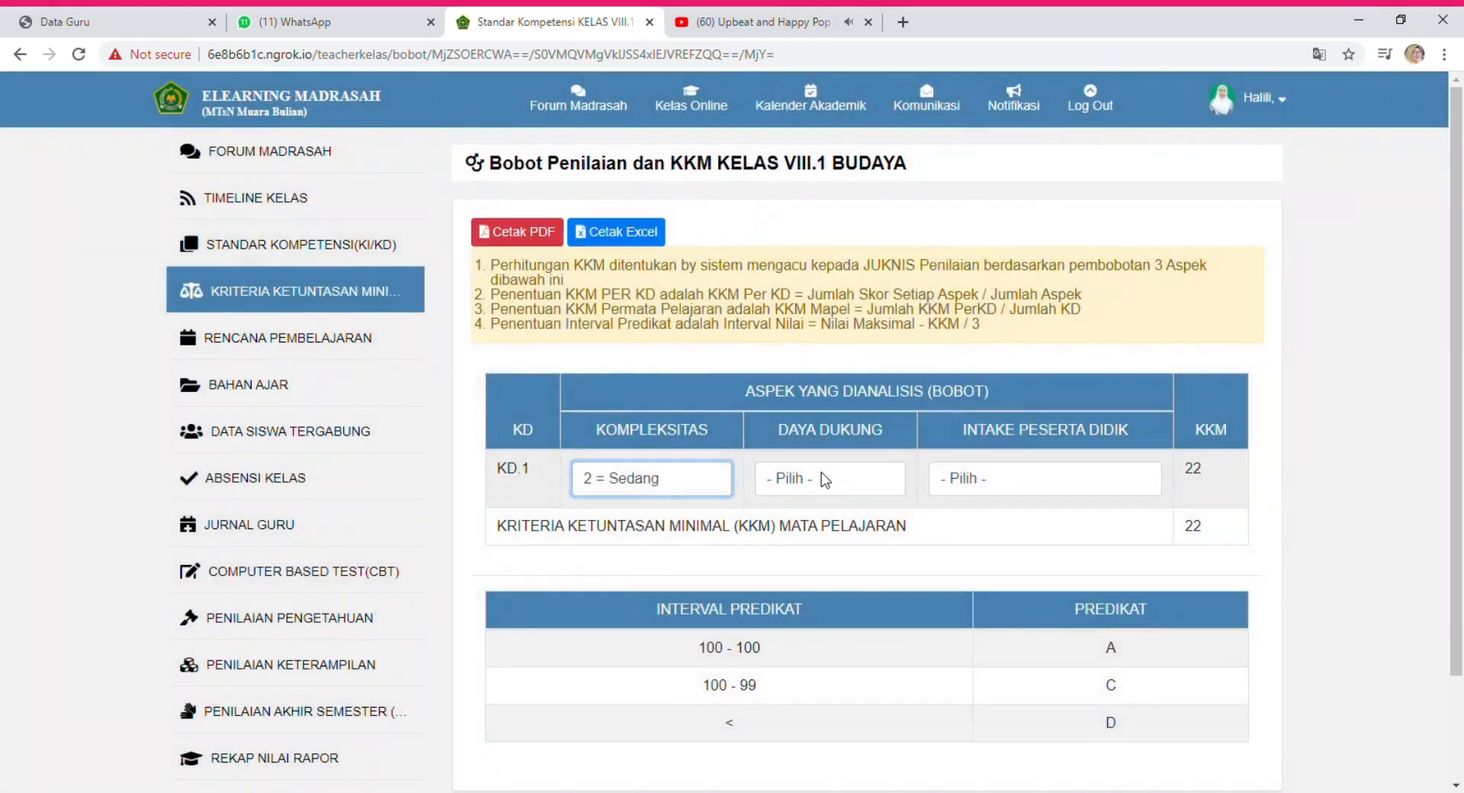
pyautogui.click(885, 482)
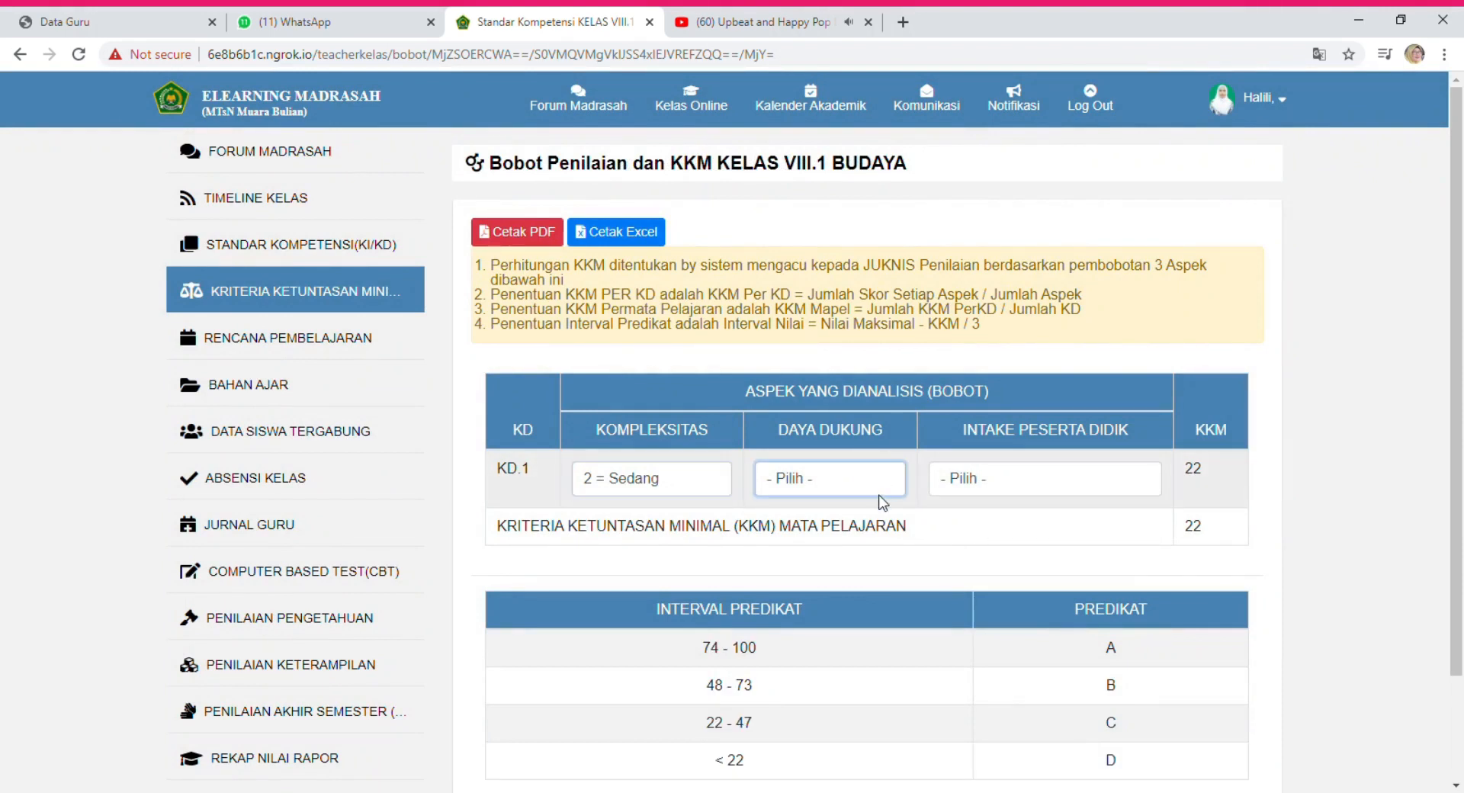
pyautogui.click(827, 553)
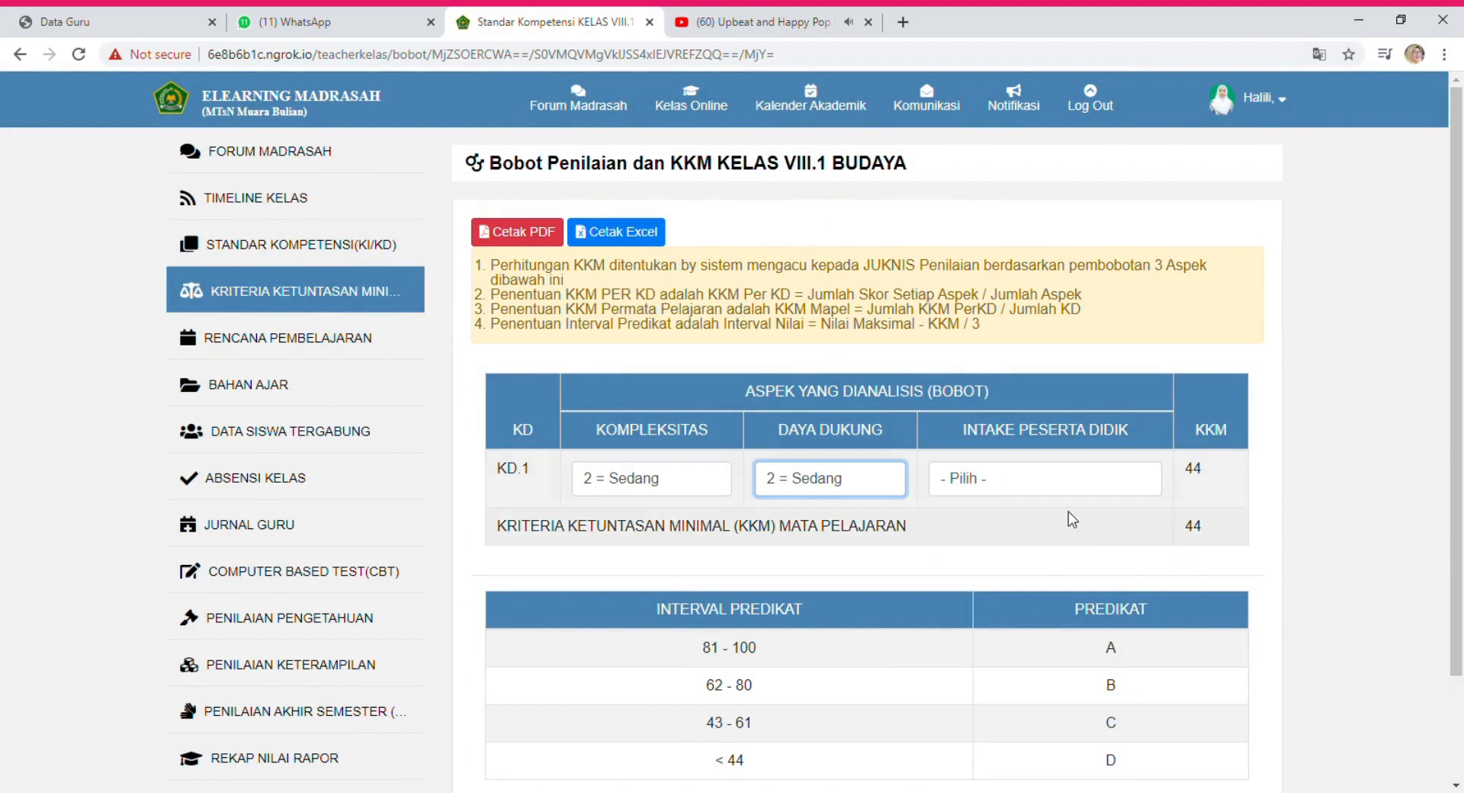
pyautogui.click(1061, 484)
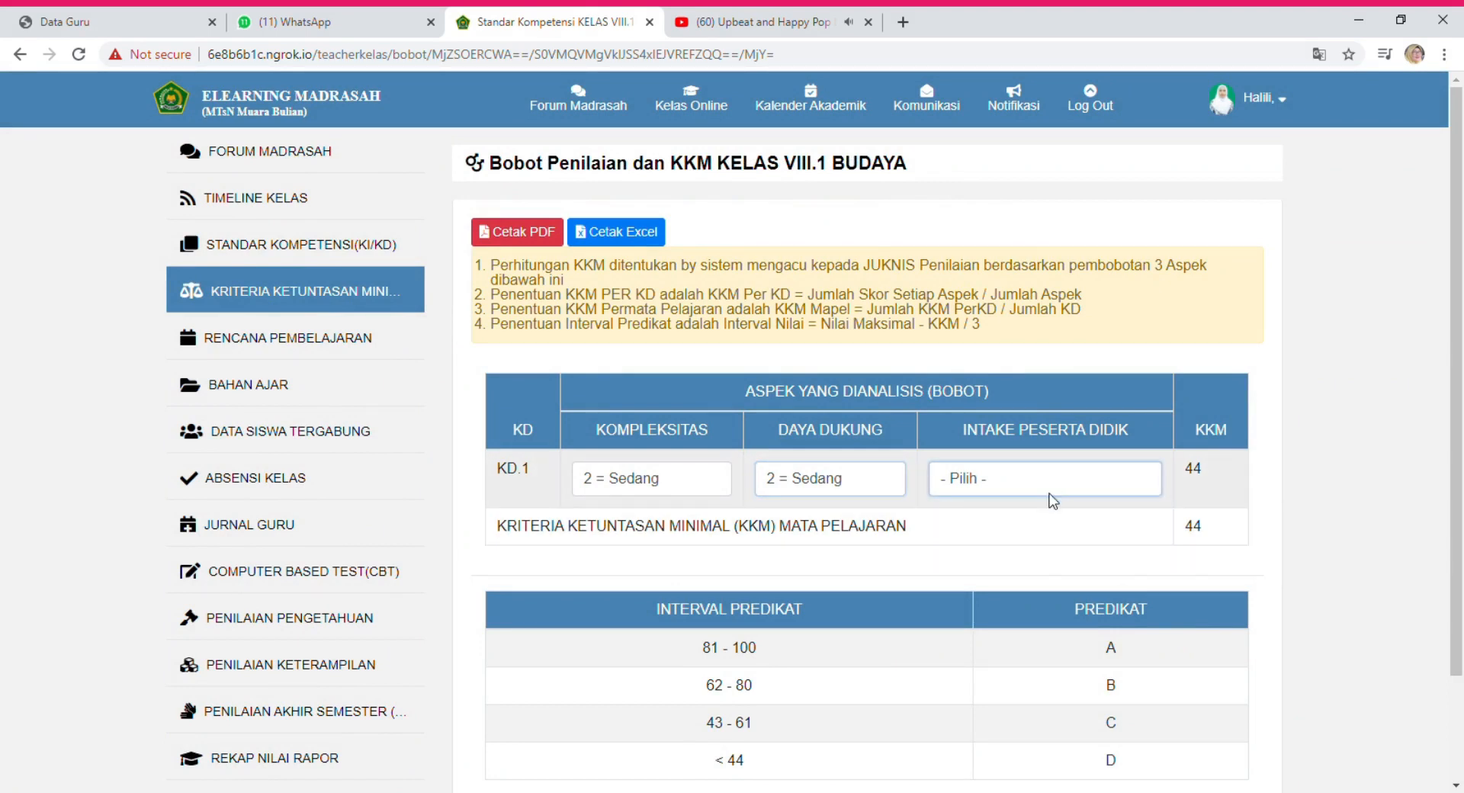
pyautogui.click(1004, 534)
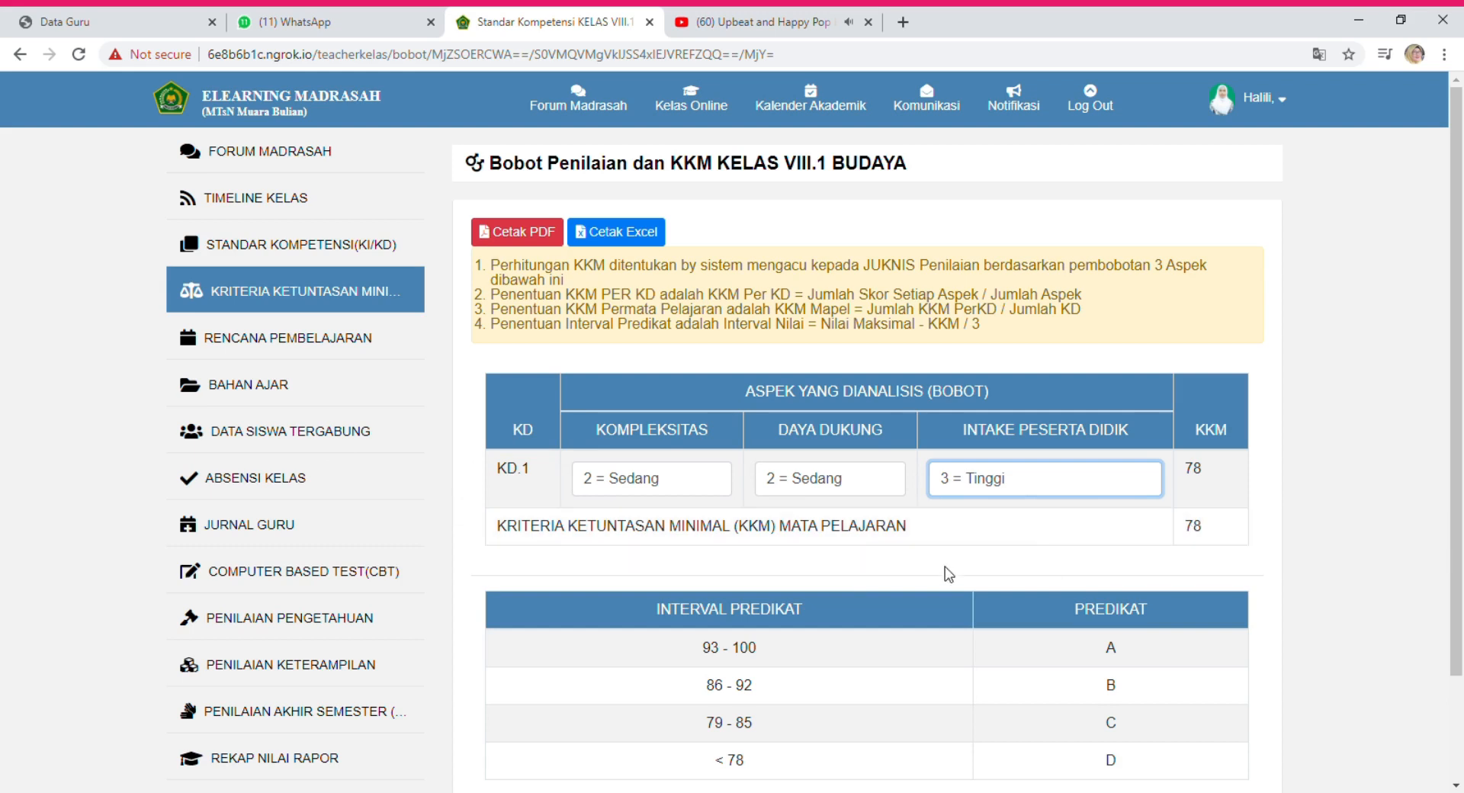
pyautogui.scroll(-2, 922, 578)
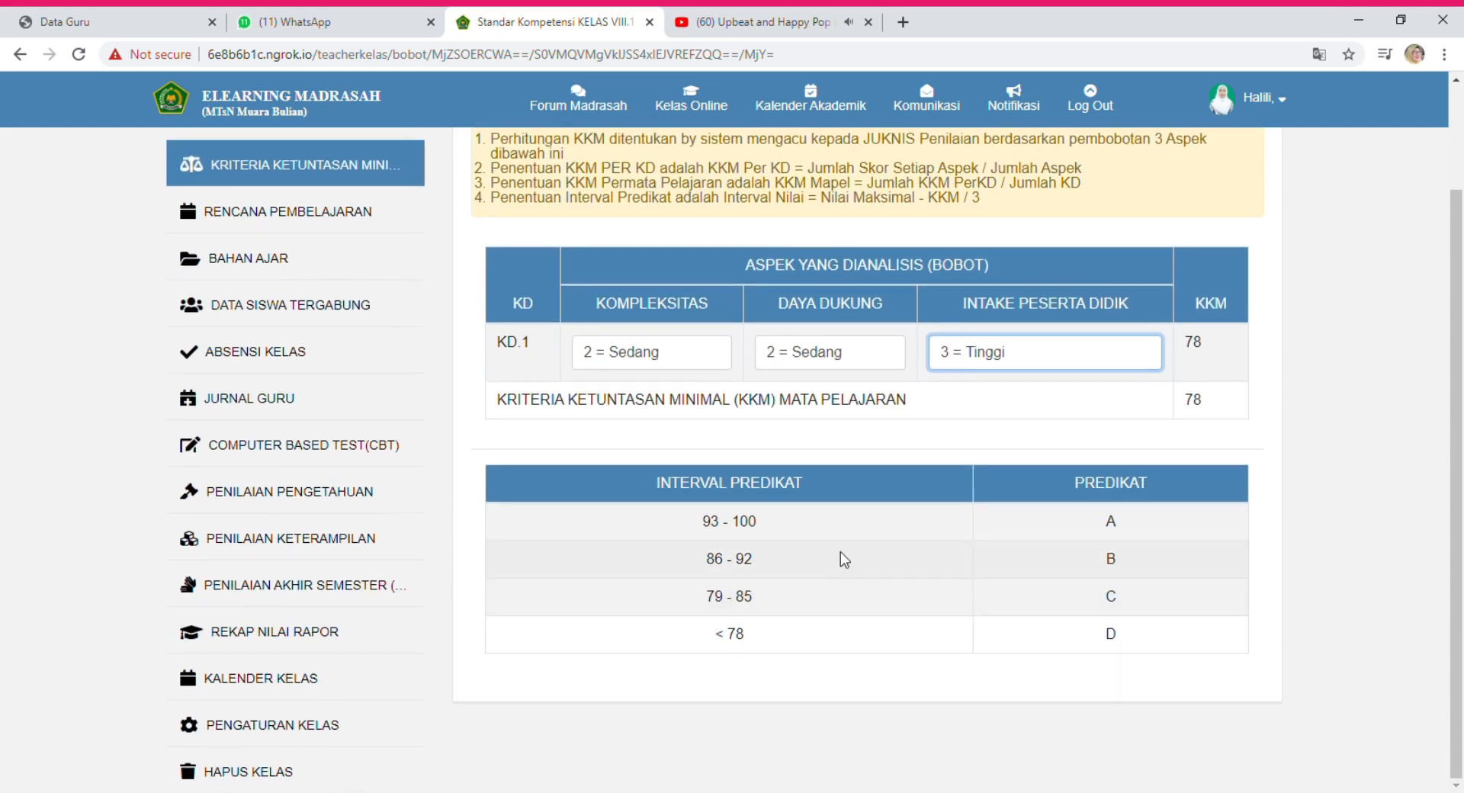
pyautogui.scroll(2, 1050, 542)
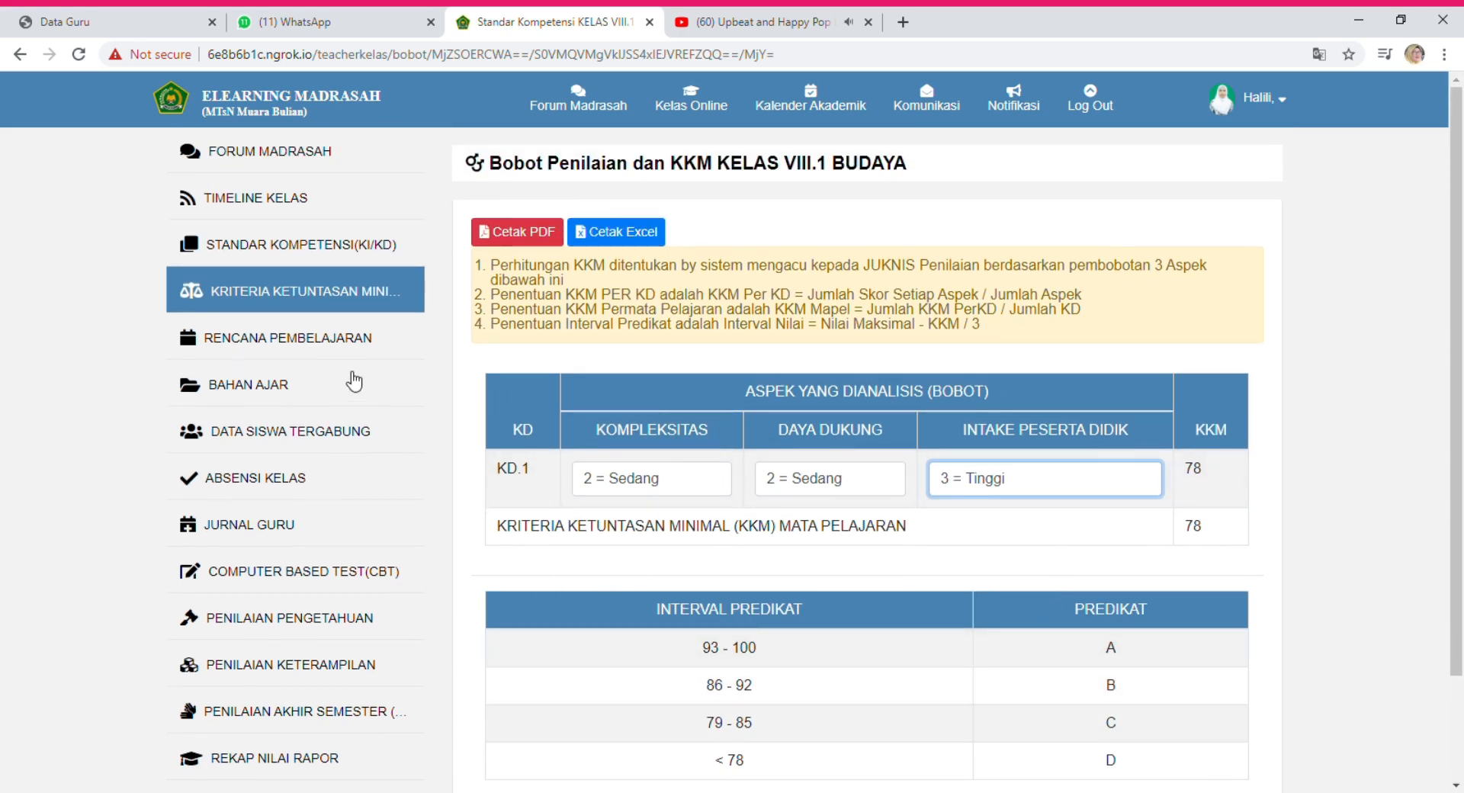
pyautogui.click(315, 347)
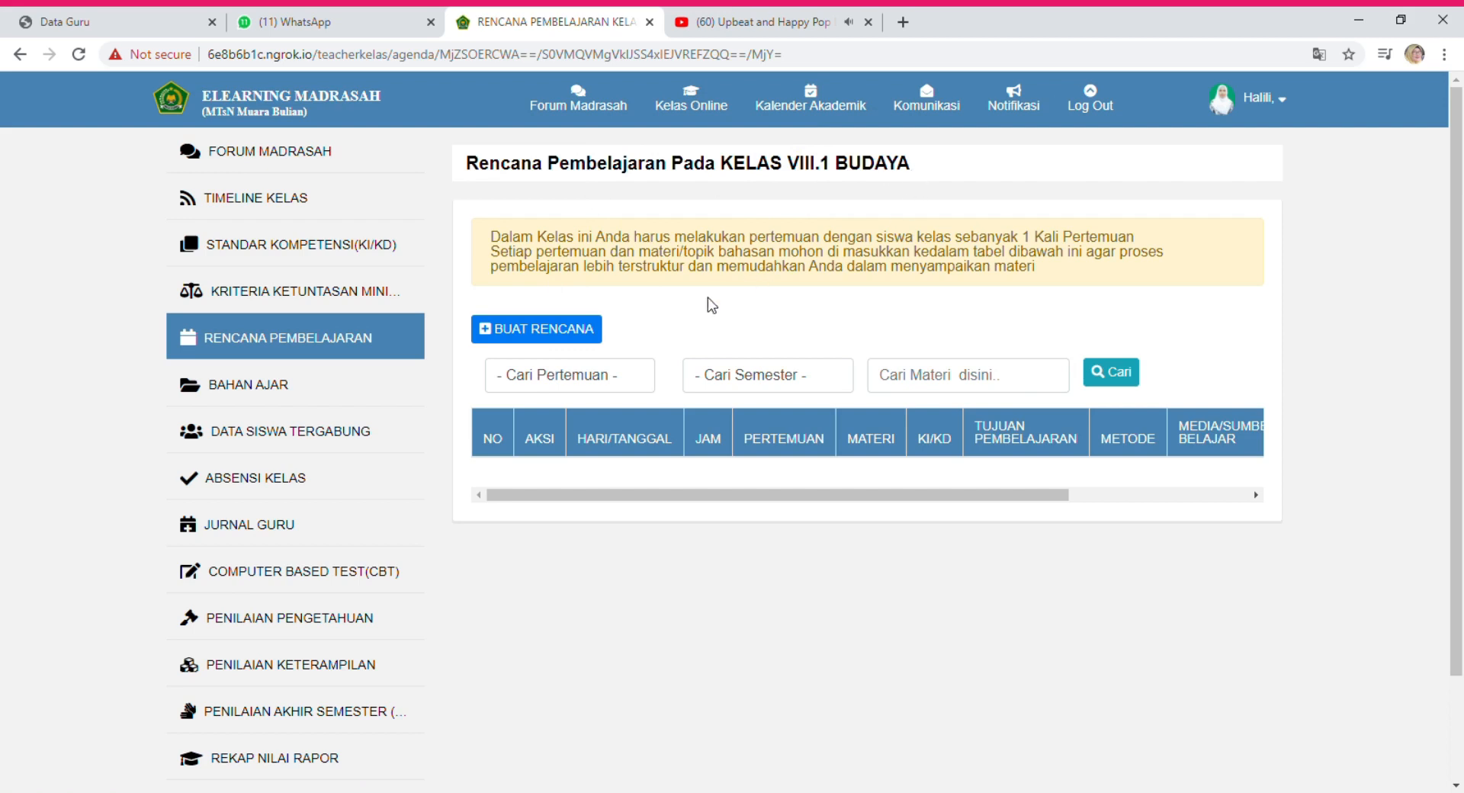
# Start a new teaching journal entry with BUAT RENCANA to bring up Form Jurnal Mengajar.
pyautogui.click(500, 337)
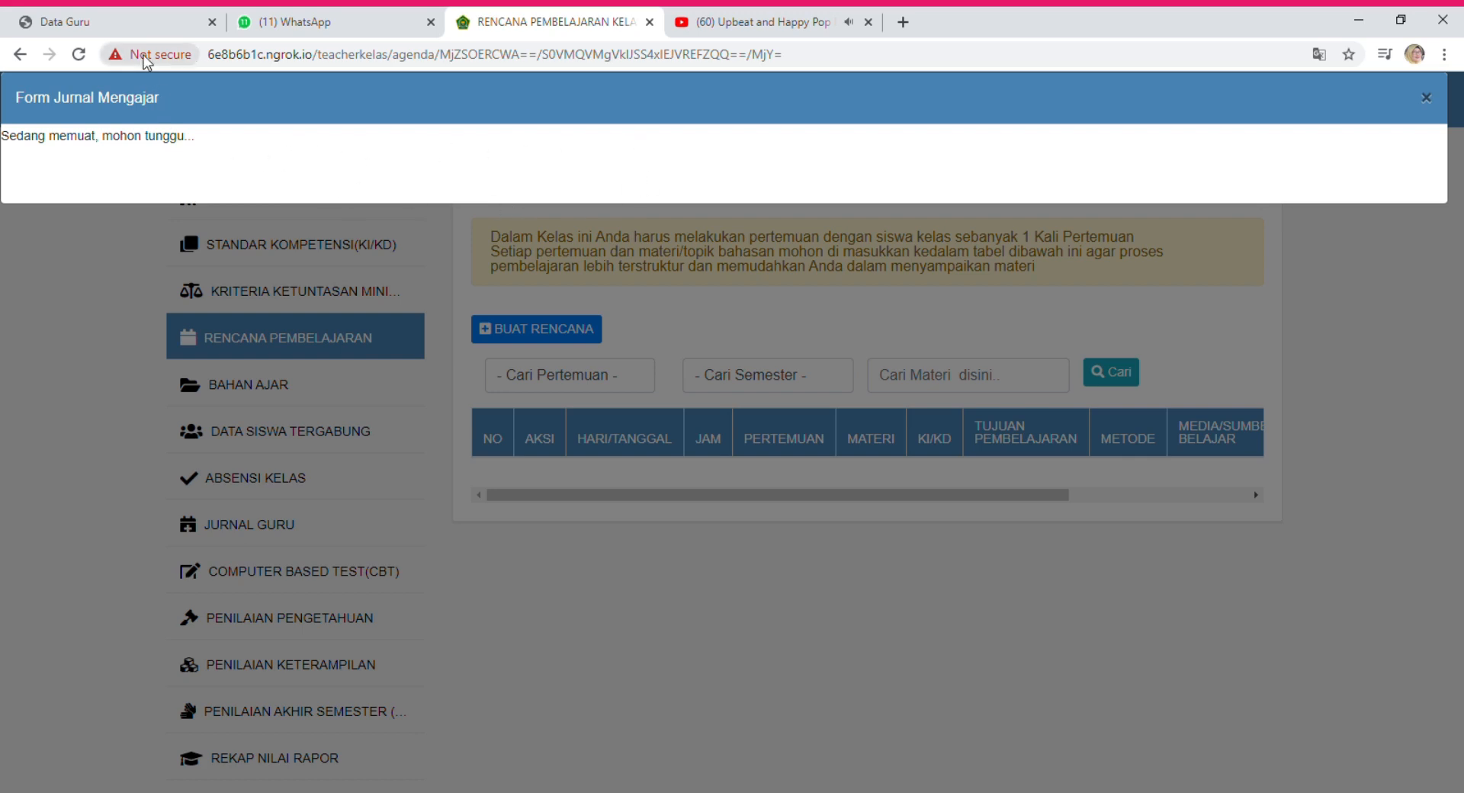
# Return to KELAS VIII.1 BUDAYA's Rencana Pembelajaran page, skipping the tours, and reopen the journal form.
pyautogui.click(15, 55)
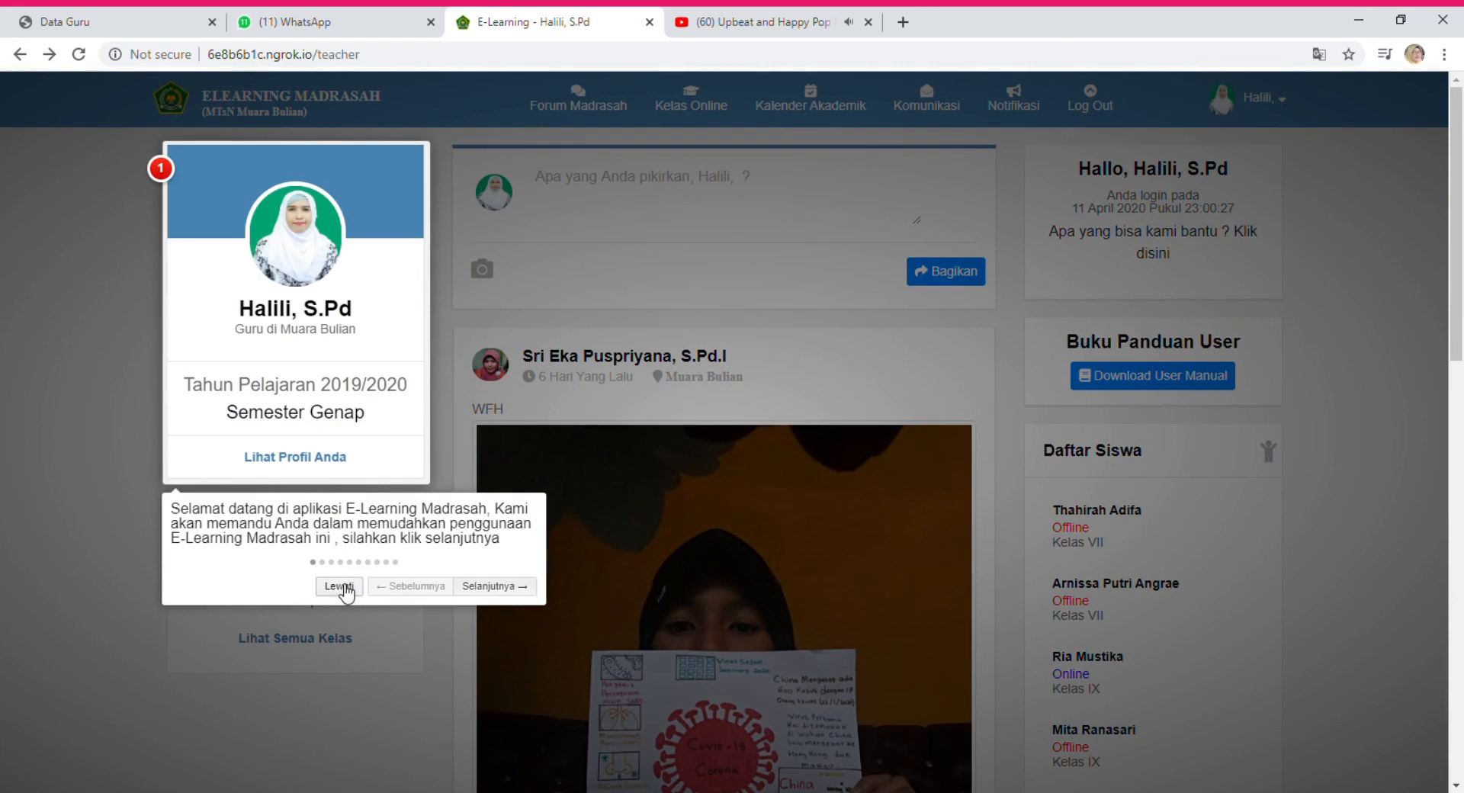
pyautogui.click(340, 586)
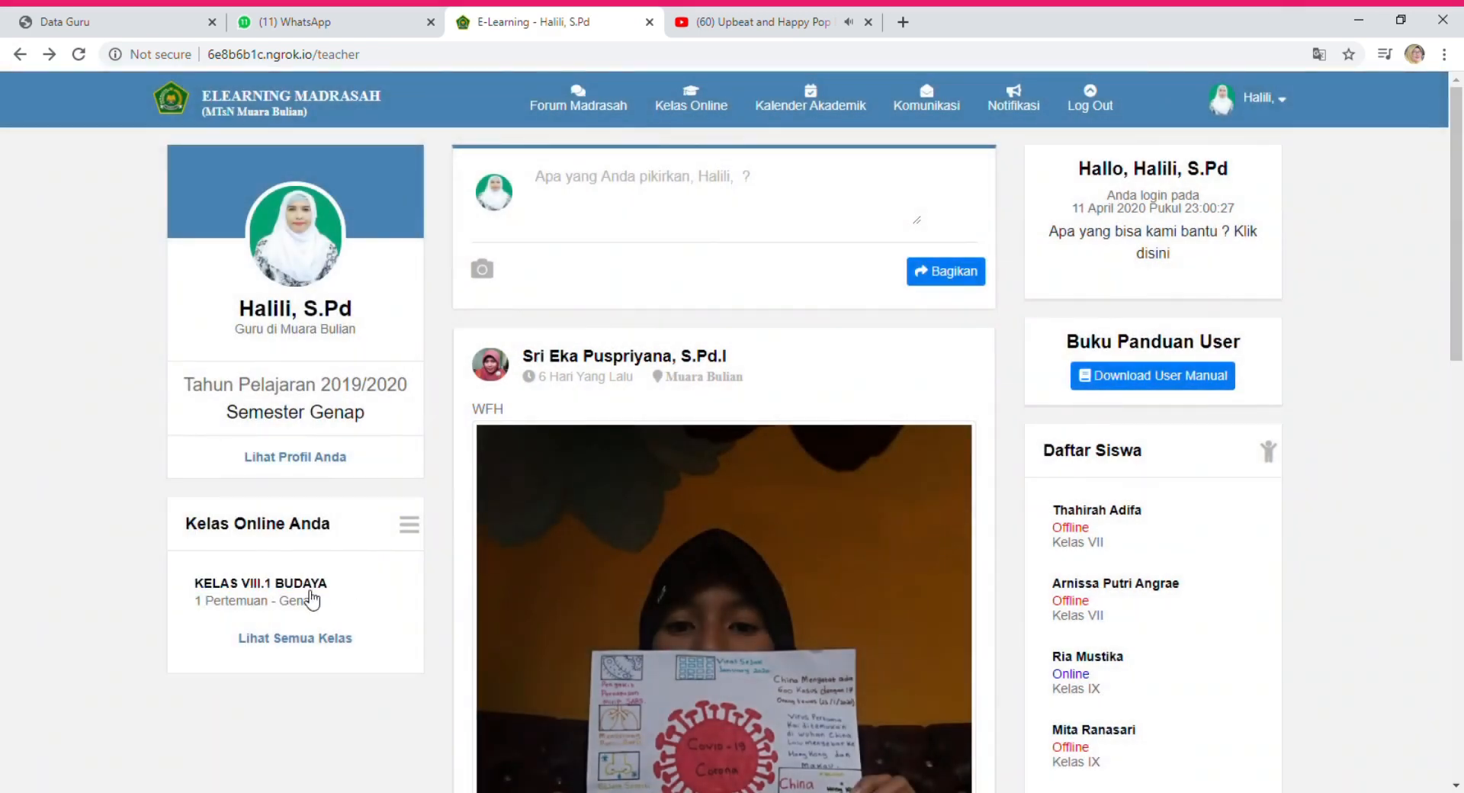
pyautogui.click(307, 595)
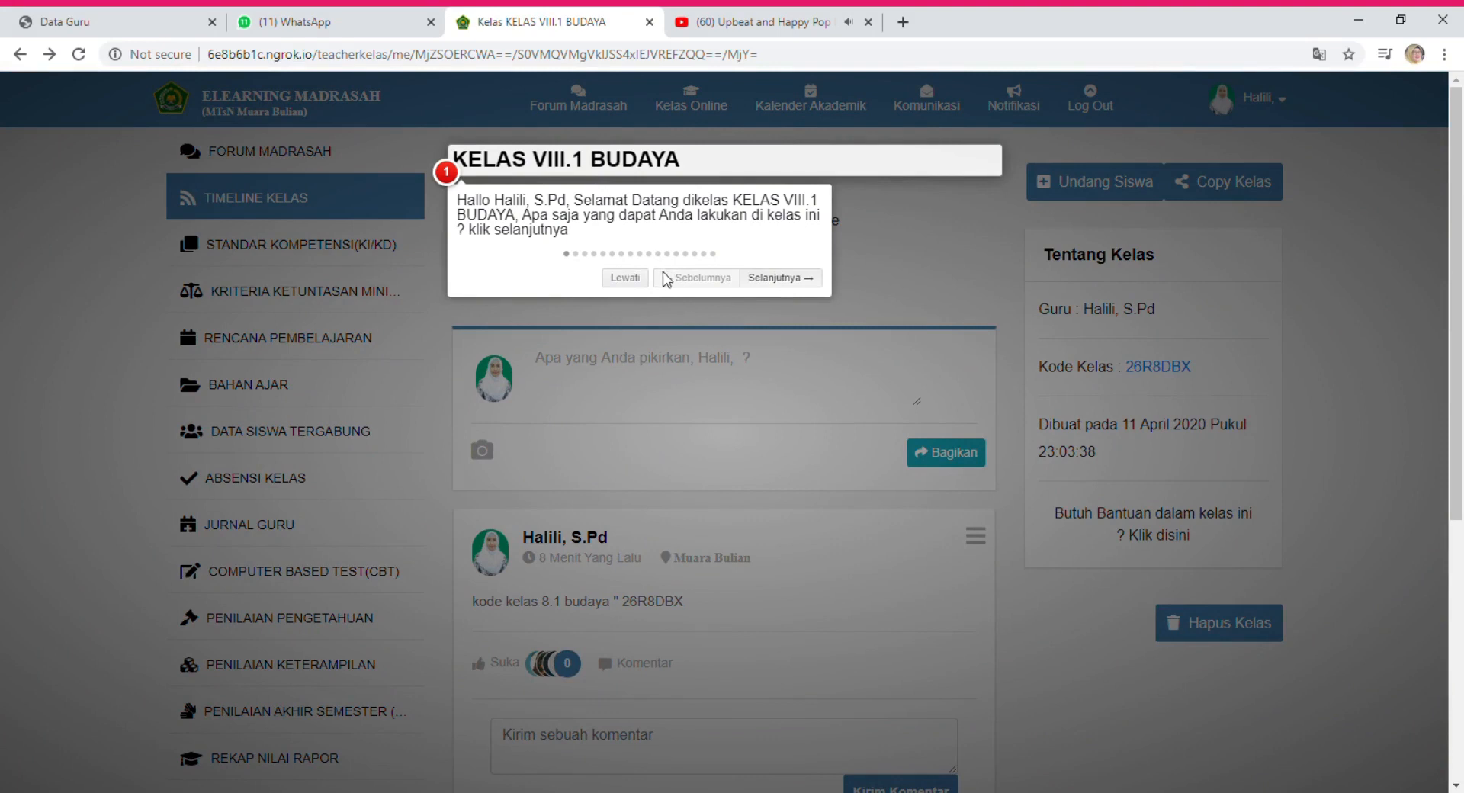
pyautogui.click(632, 276)
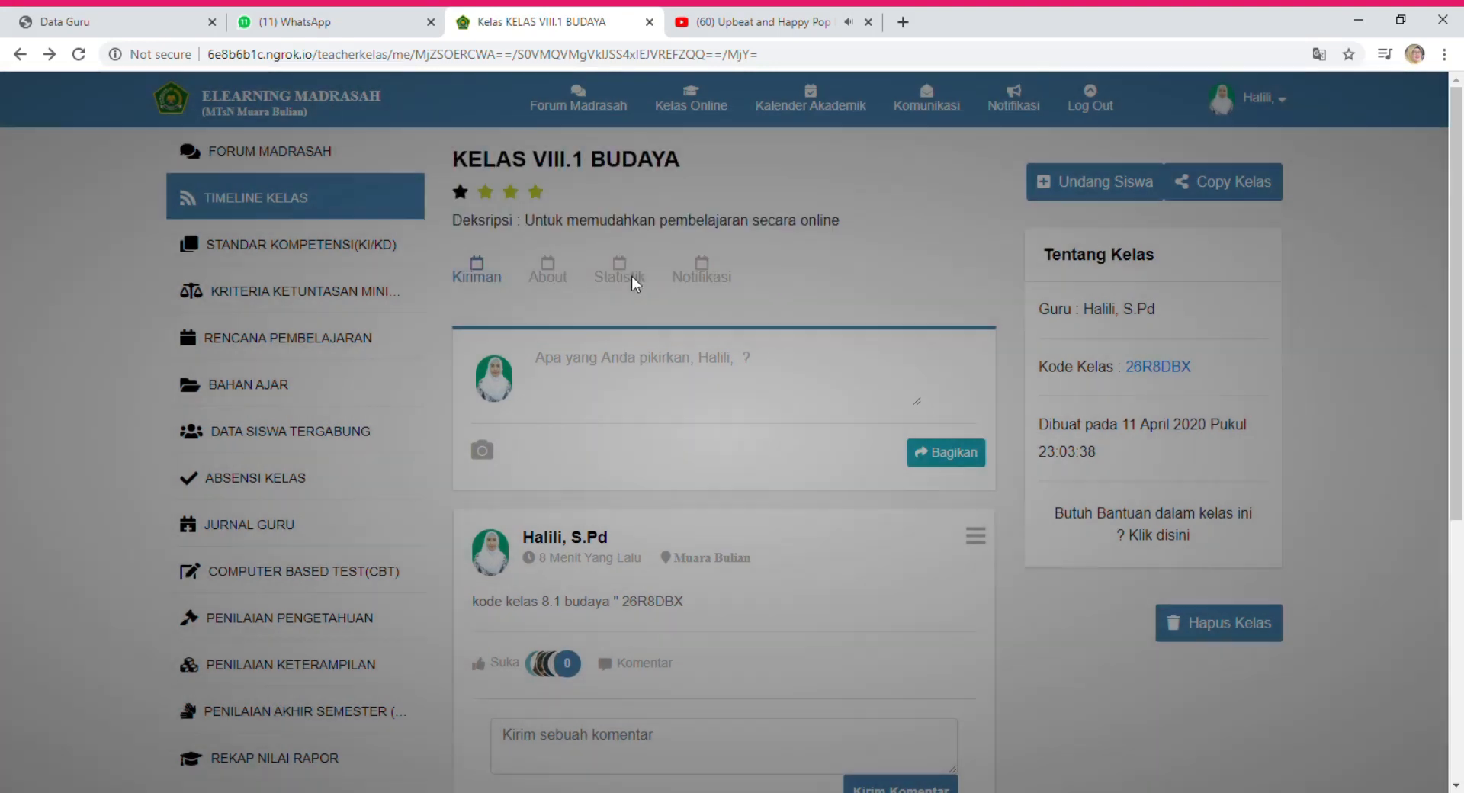
pyautogui.click(268, 339)
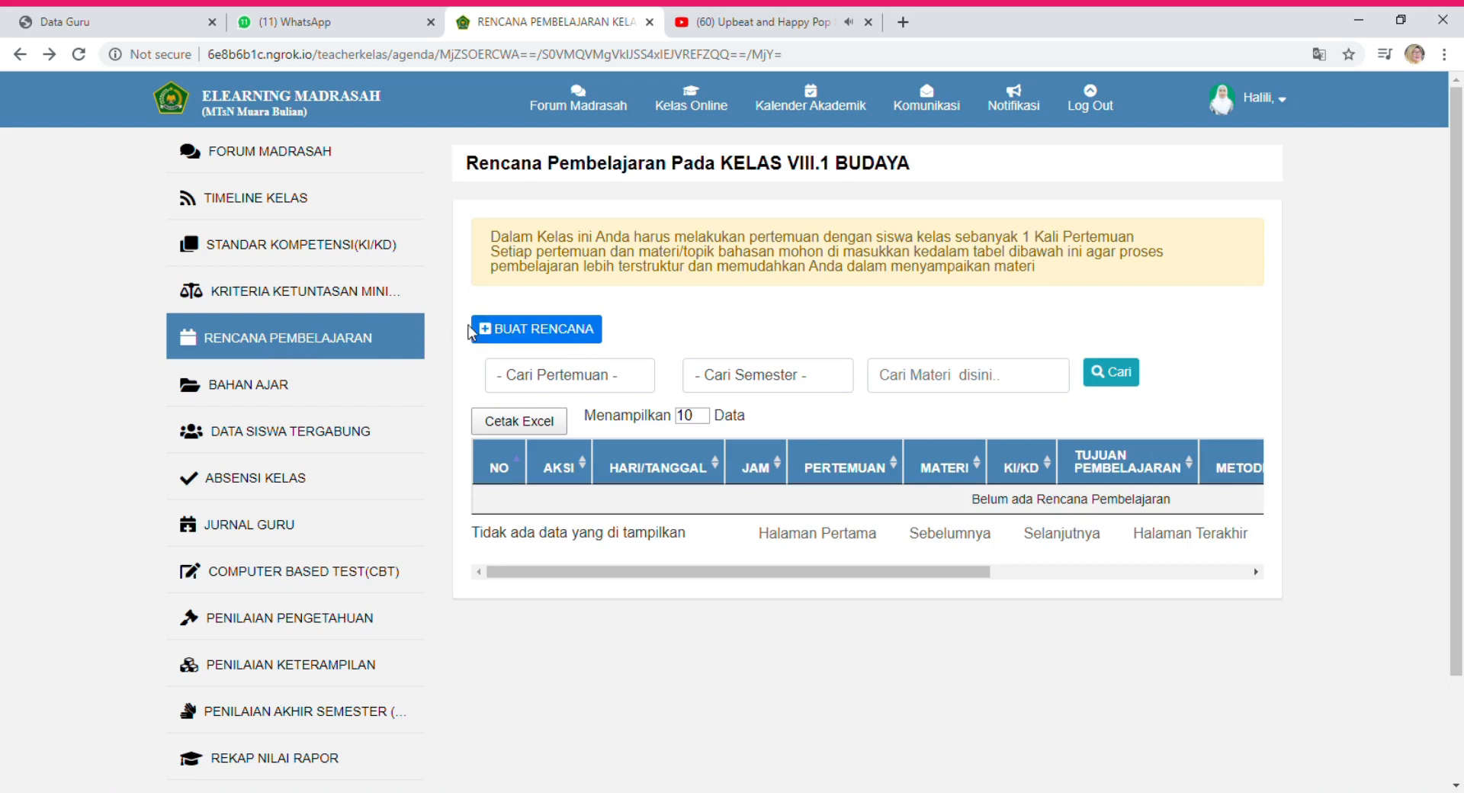
pyautogui.click(503, 336)
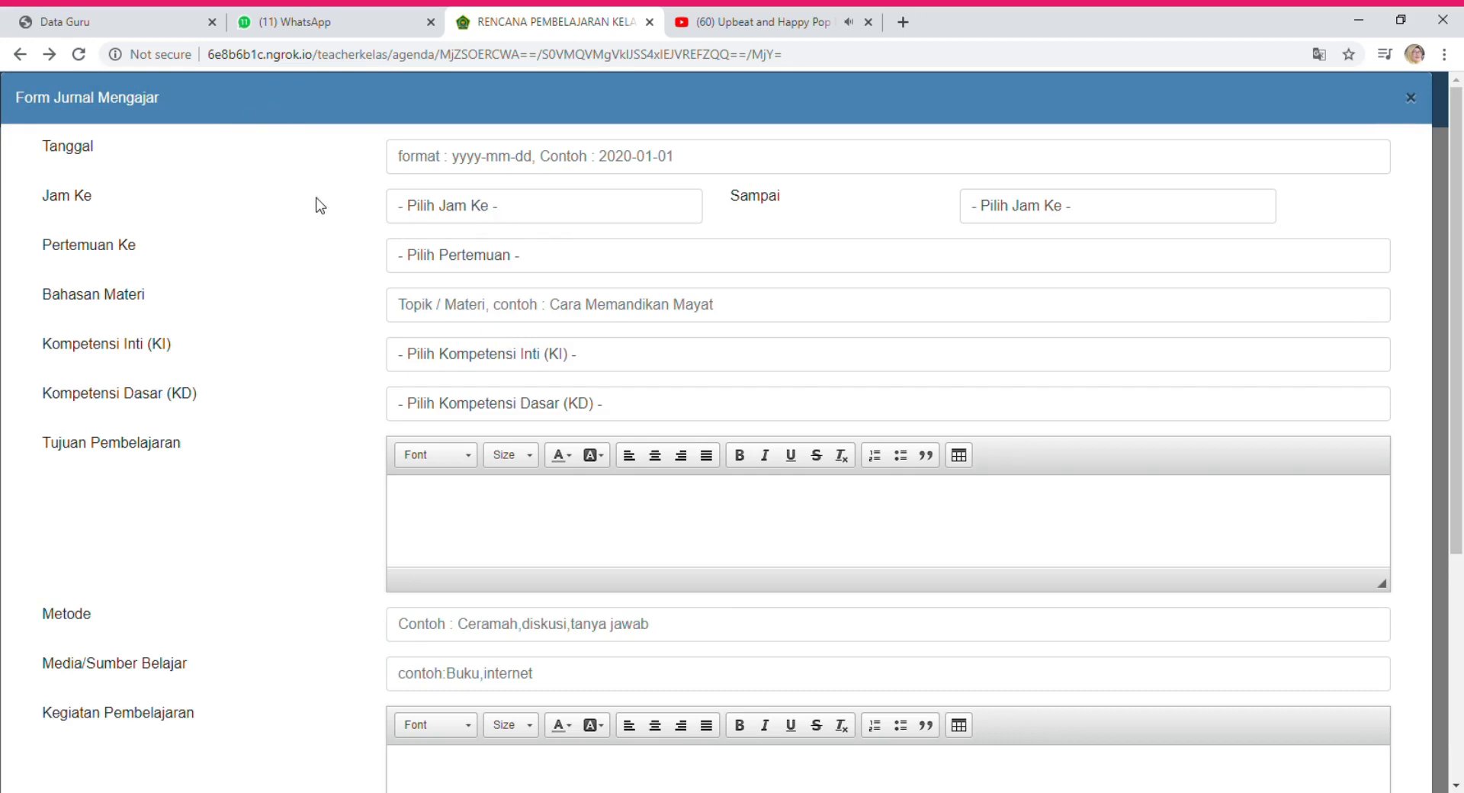
# Date the journal entry 13 April 2020, covering periods 5 to 6.
pyautogui.click(500, 166)
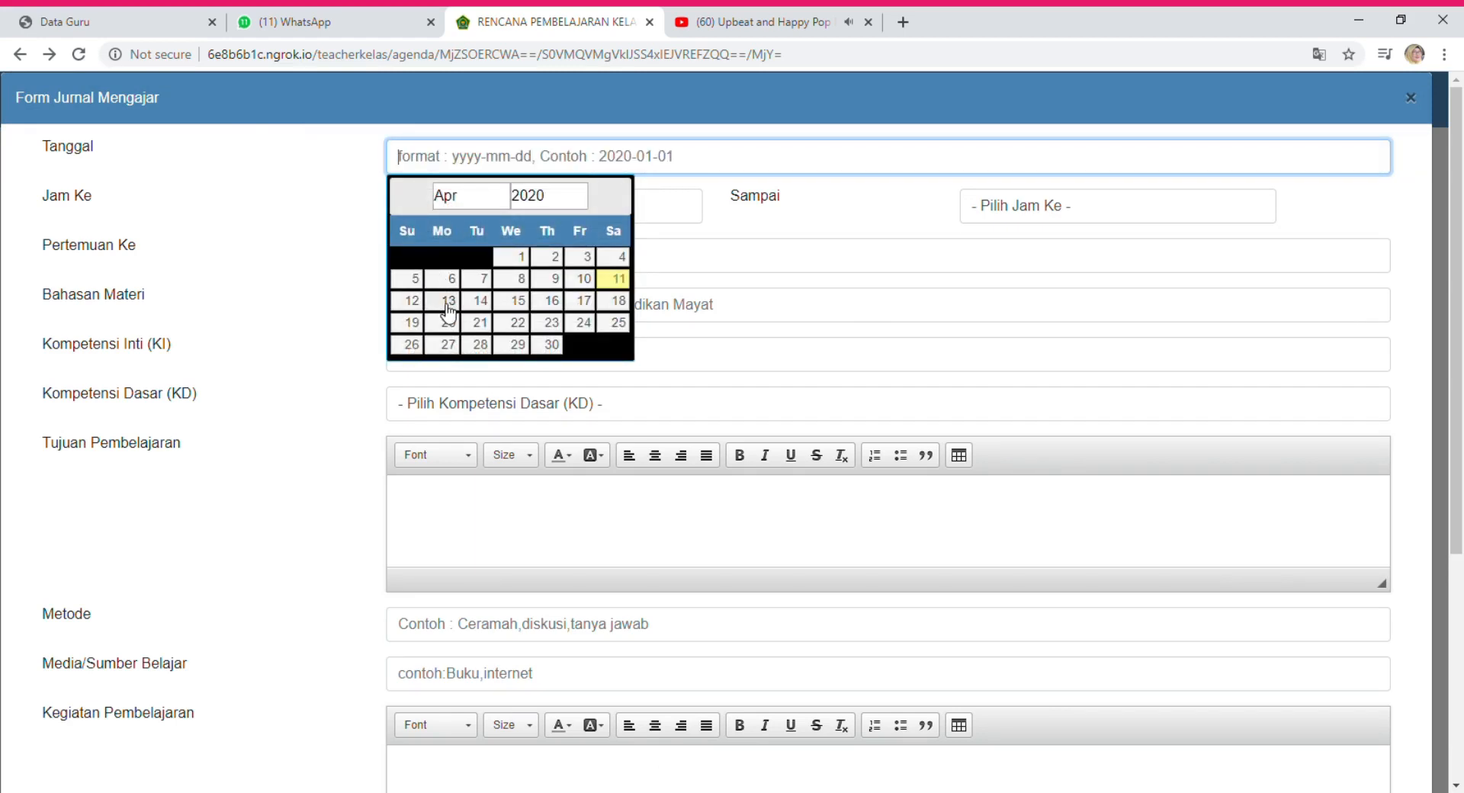
pyautogui.click(450, 305)
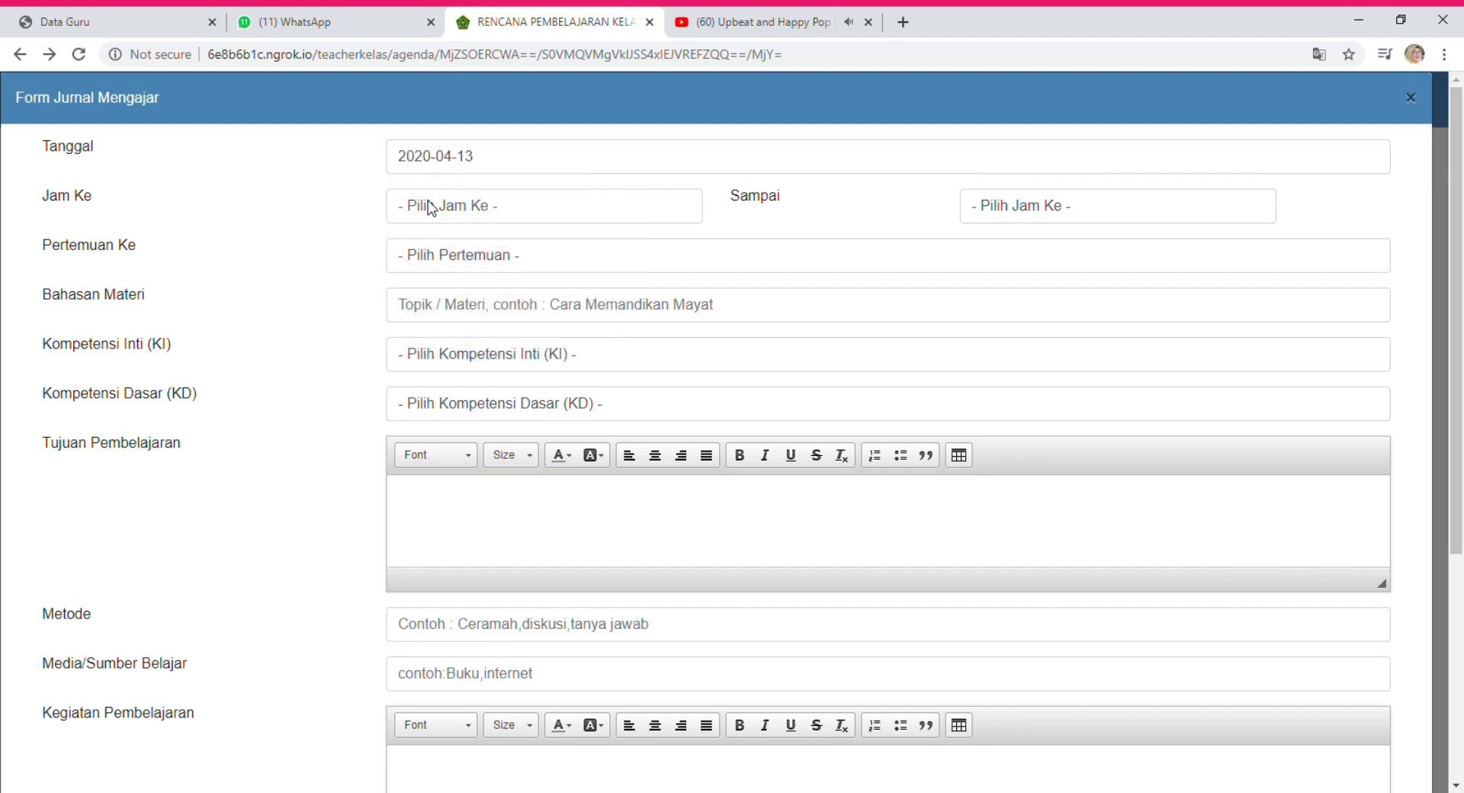
pyautogui.click(456, 329)
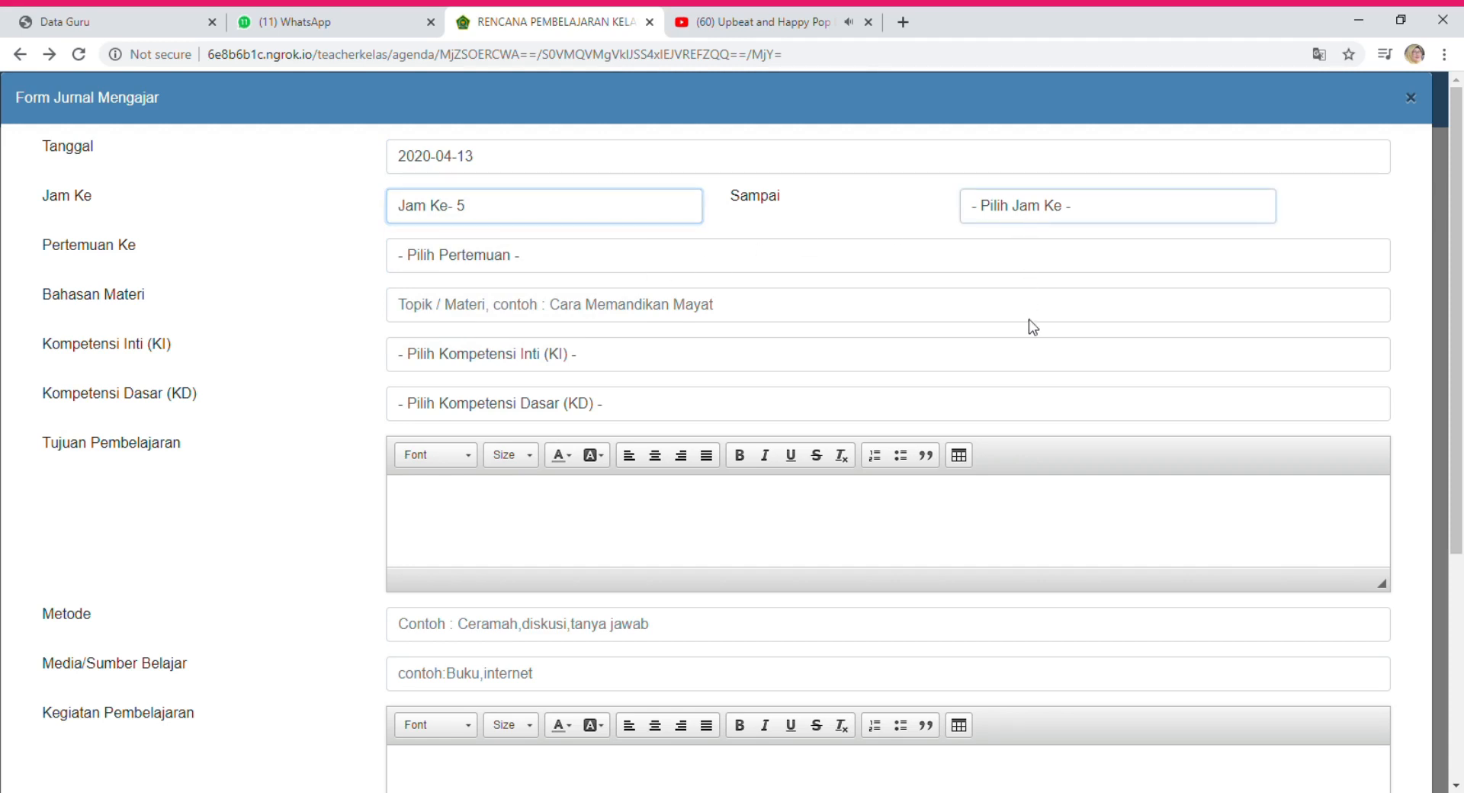
pyautogui.click(1033, 350)
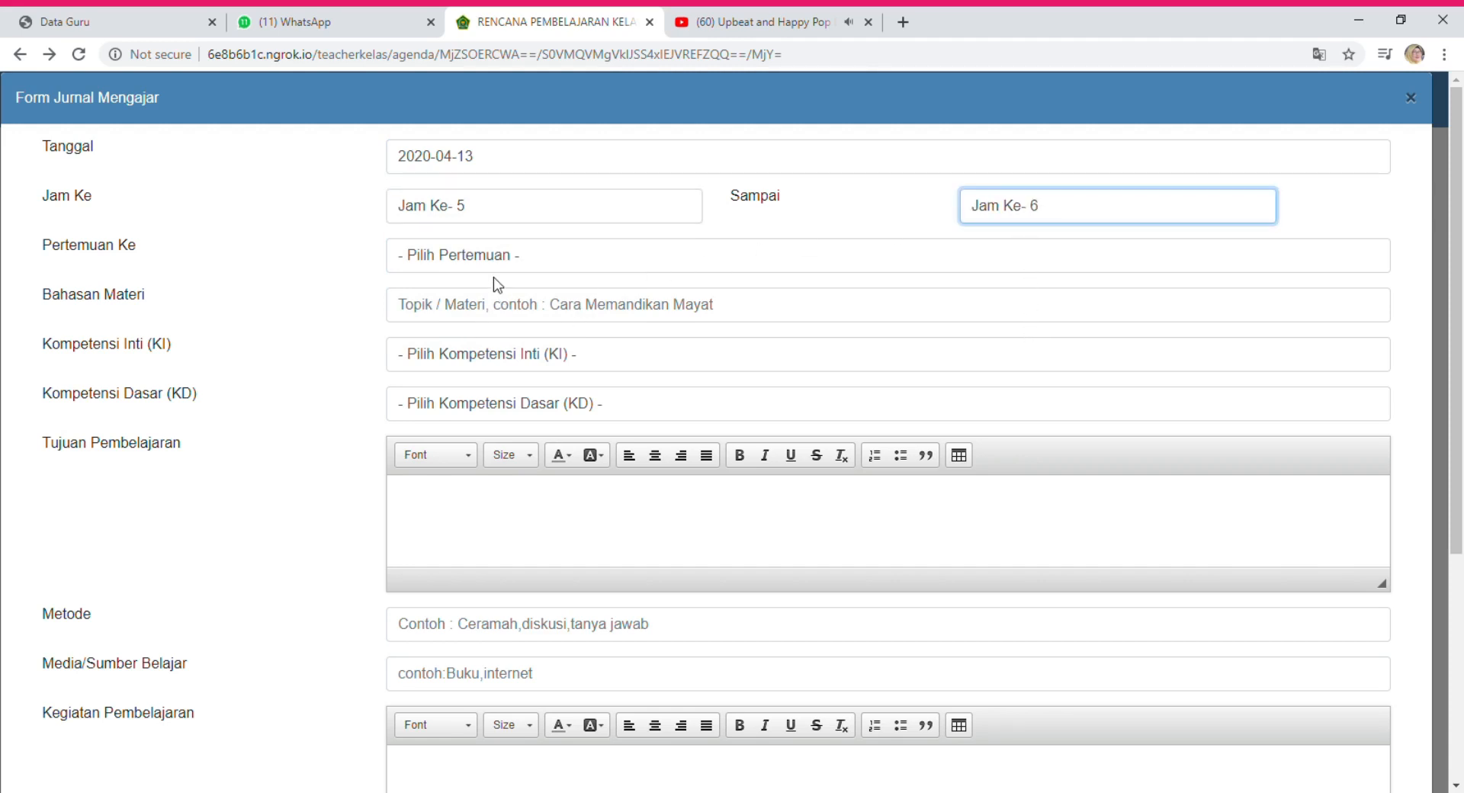
# Set meeting 1 and the topic 'Mengenal lagu-lagu daerah'.
pyautogui.click(412, 314)
pyautogui.click(410, 318)
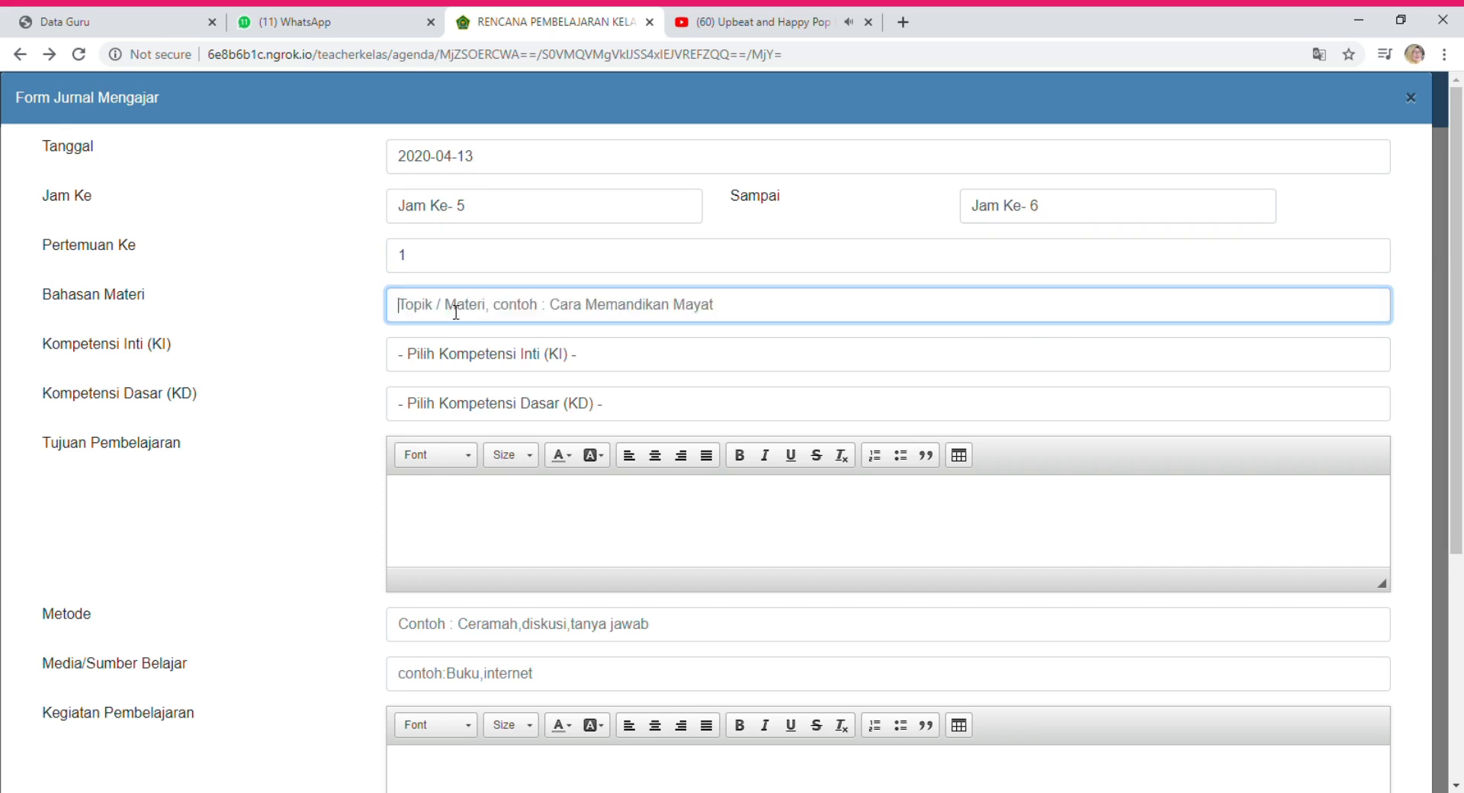
pyautogui.click(419, 353)
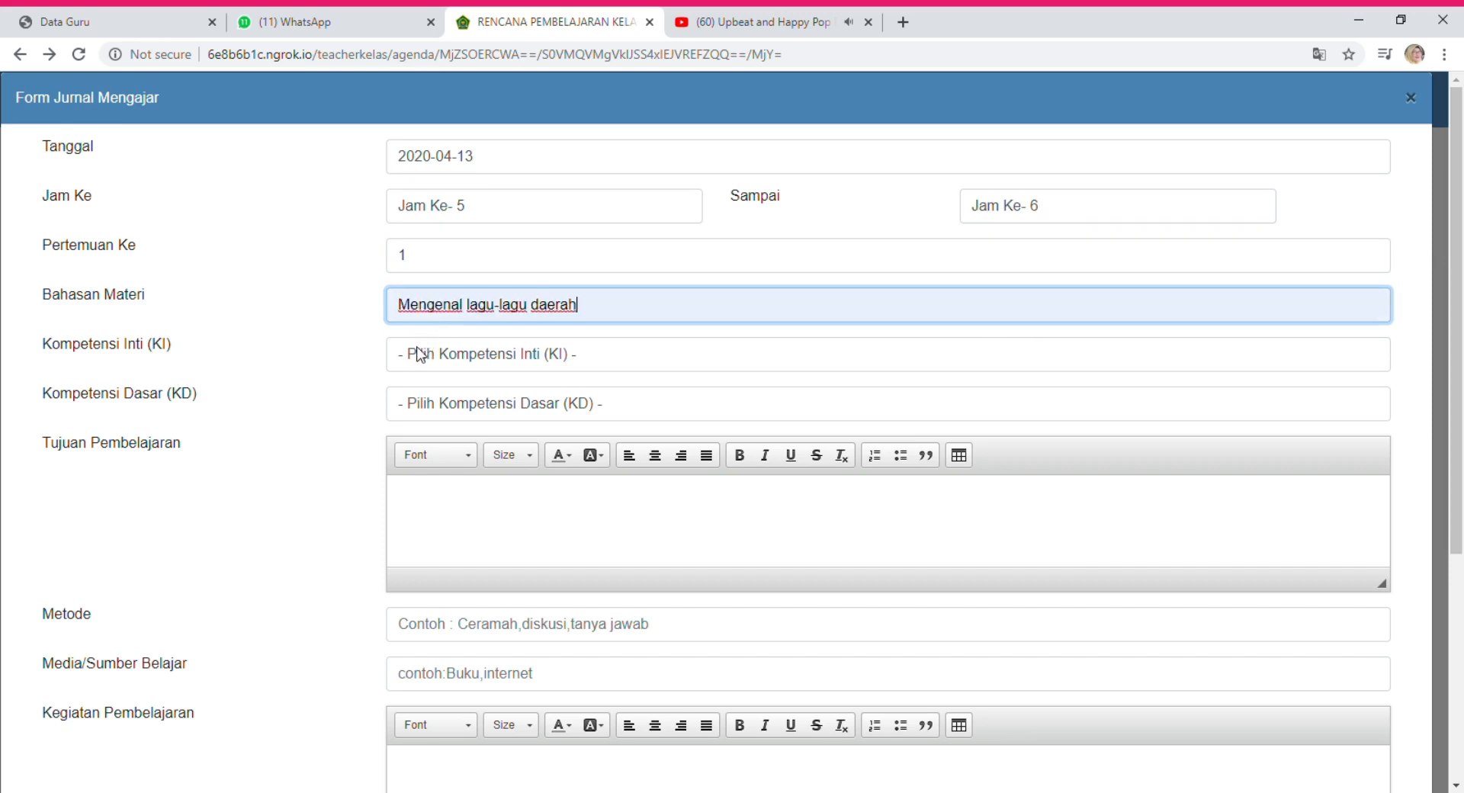
pyautogui.press('Tab')
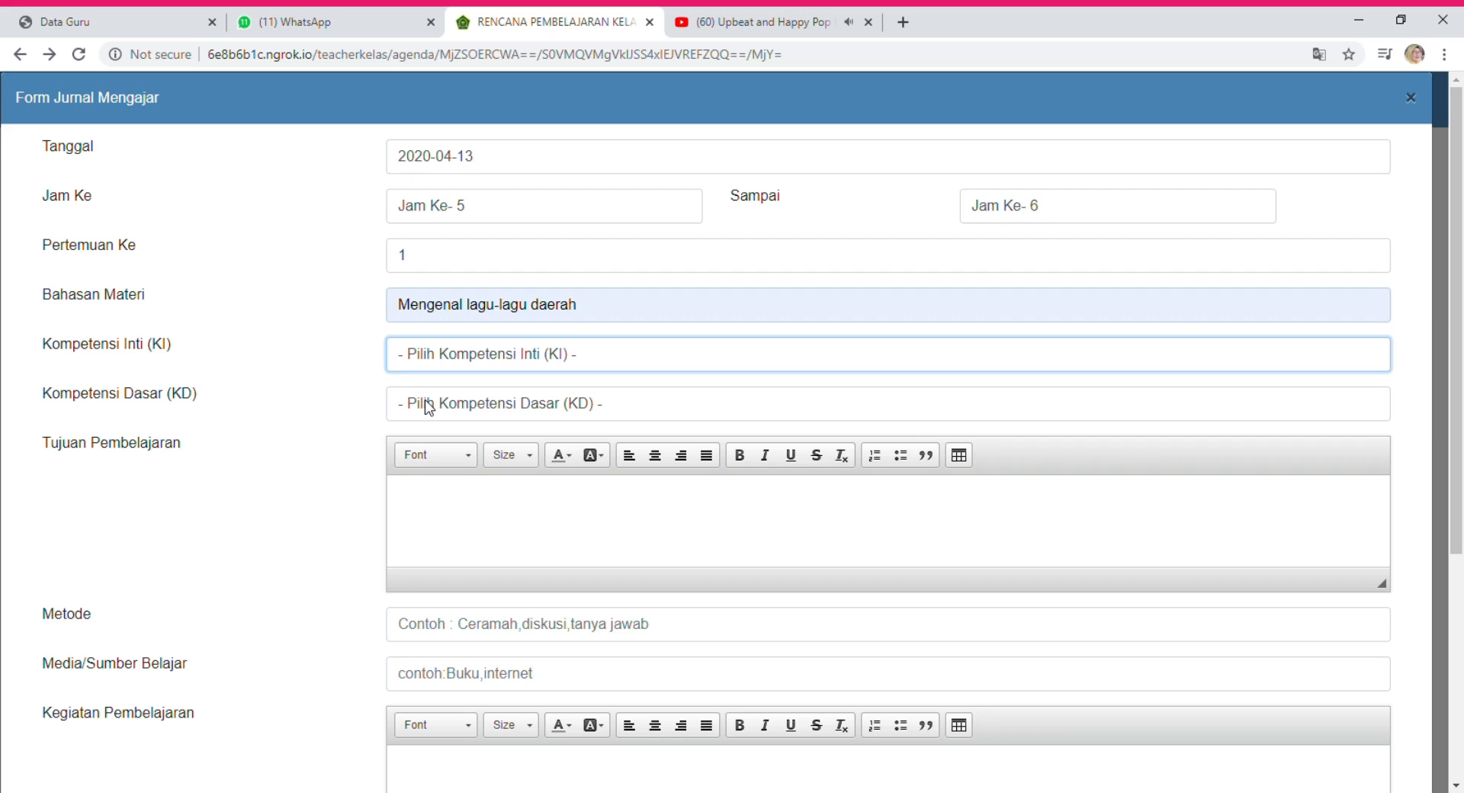
# Choose KI-3 Pengetahuan and the KD 'Memahami teknik dan gaya menyanyi lagu lagu daerah'.
pyautogui.press('Down')
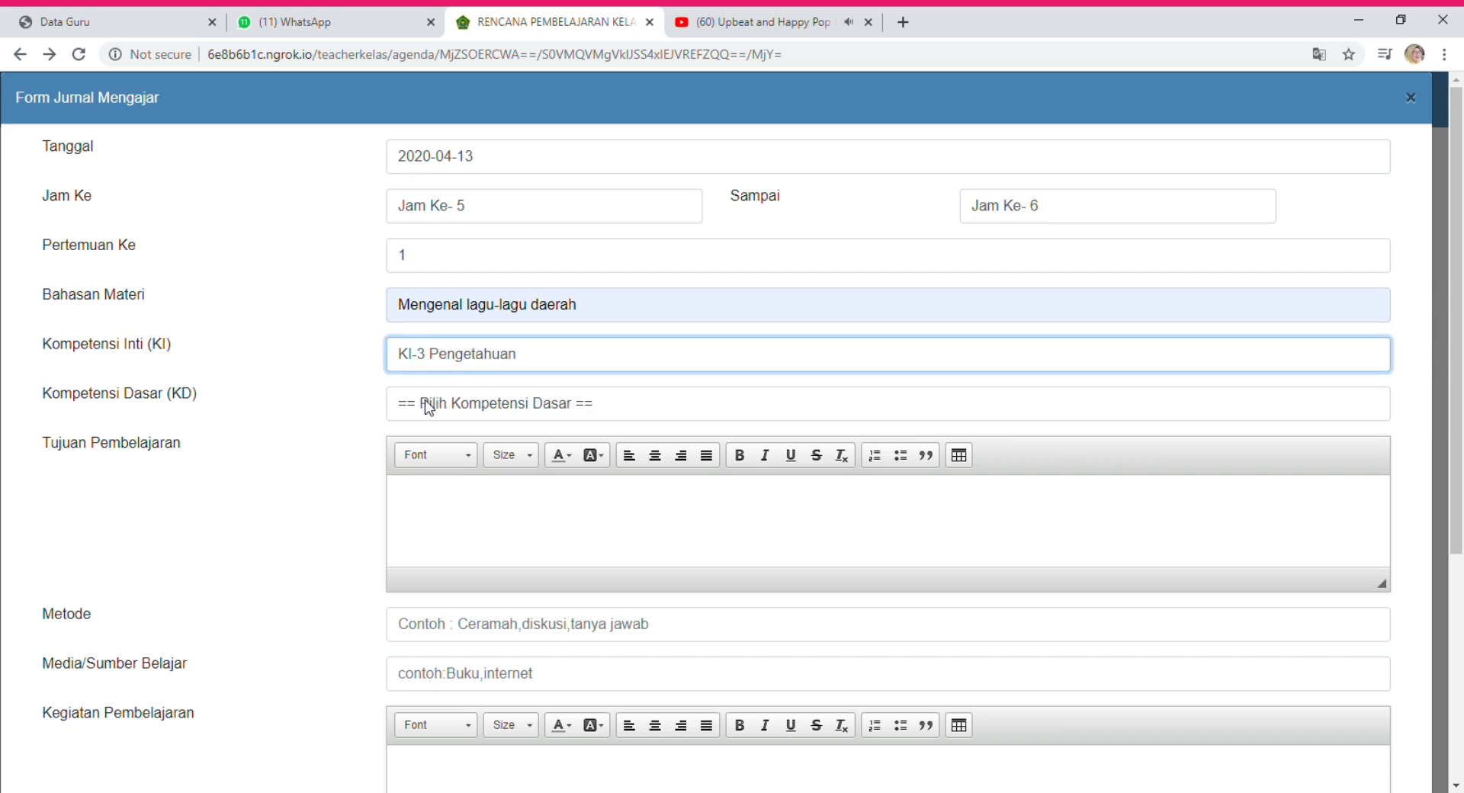
pyautogui.press('Tab')
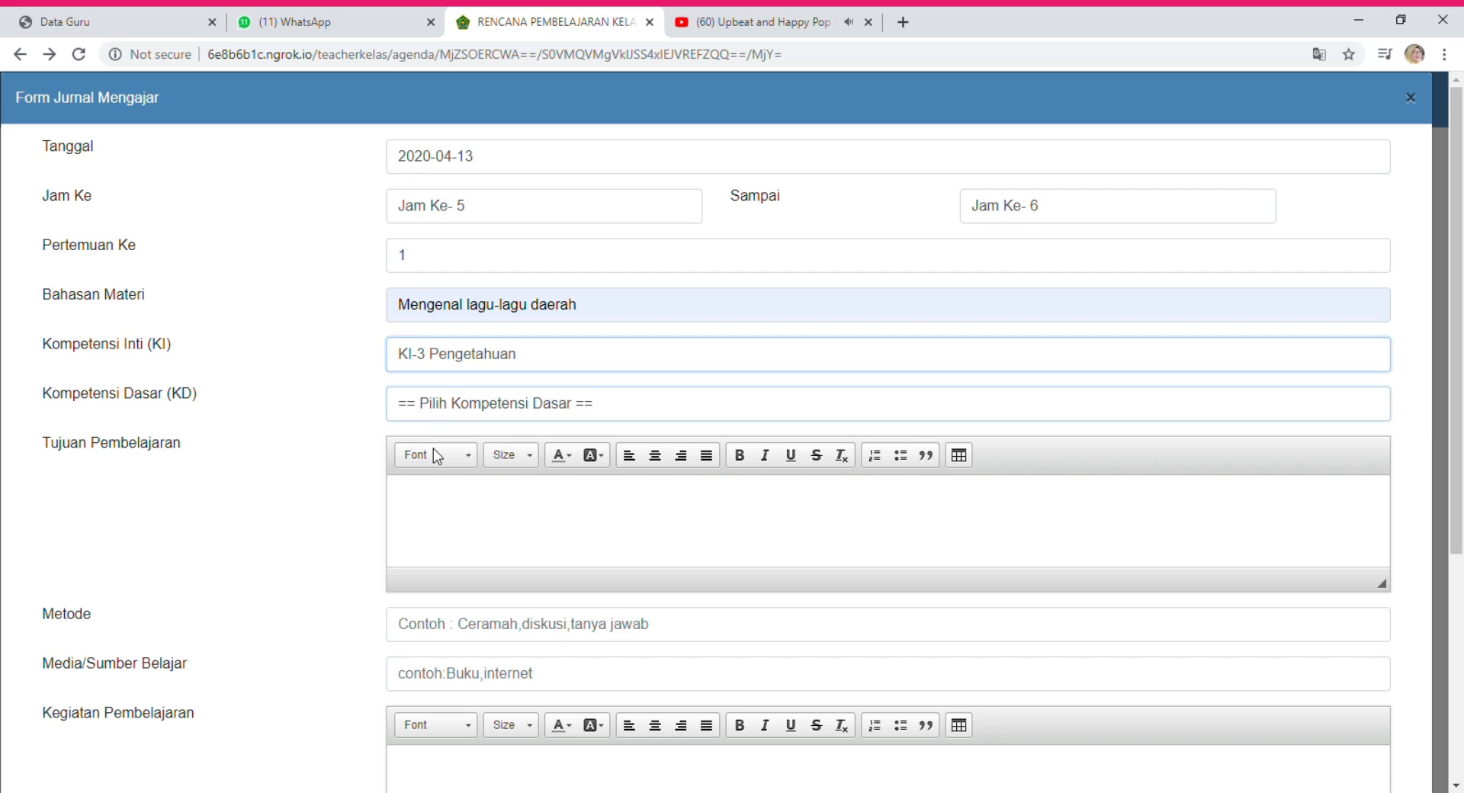
pyautogui.press('Down')
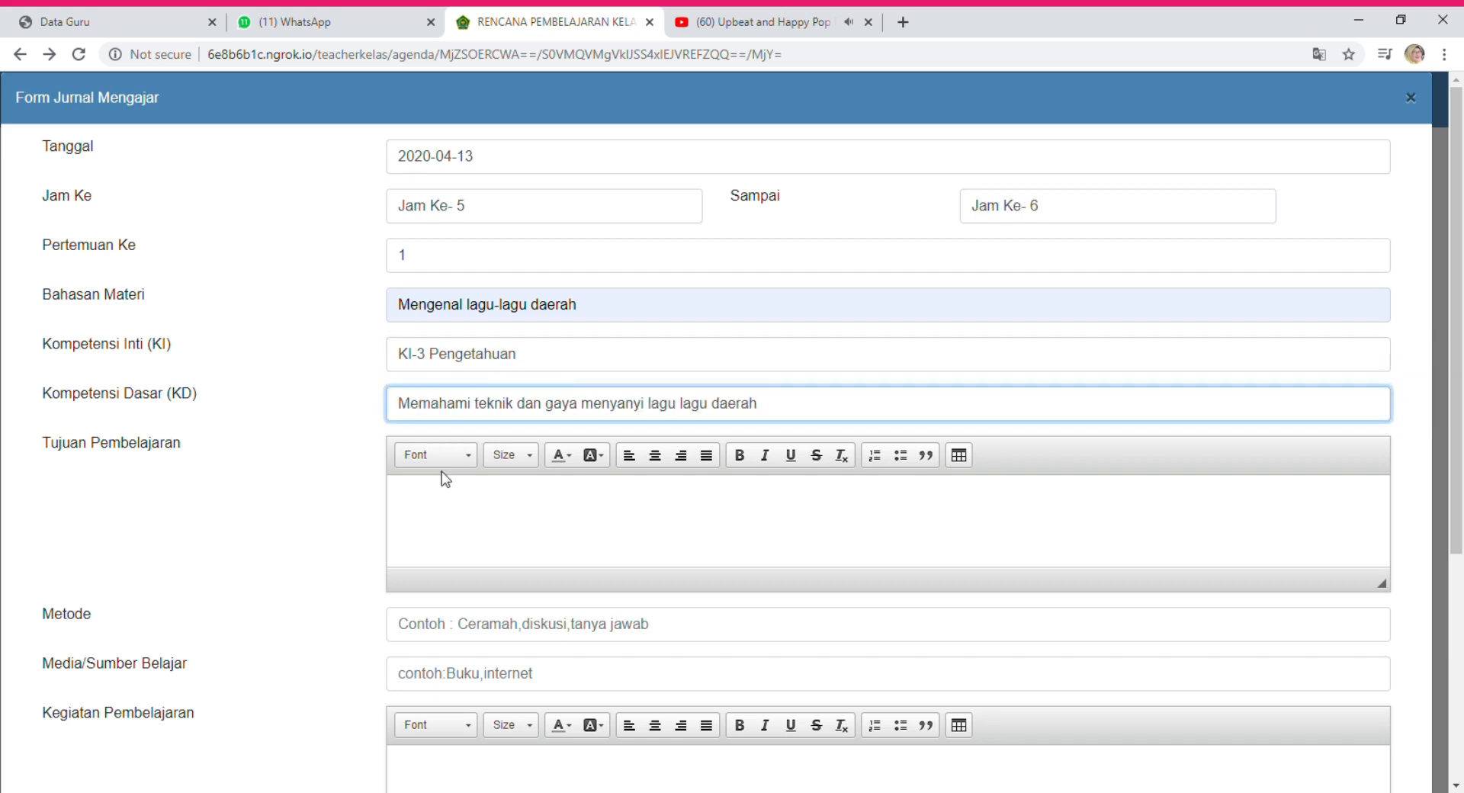
pyautogui.click(456, 496)
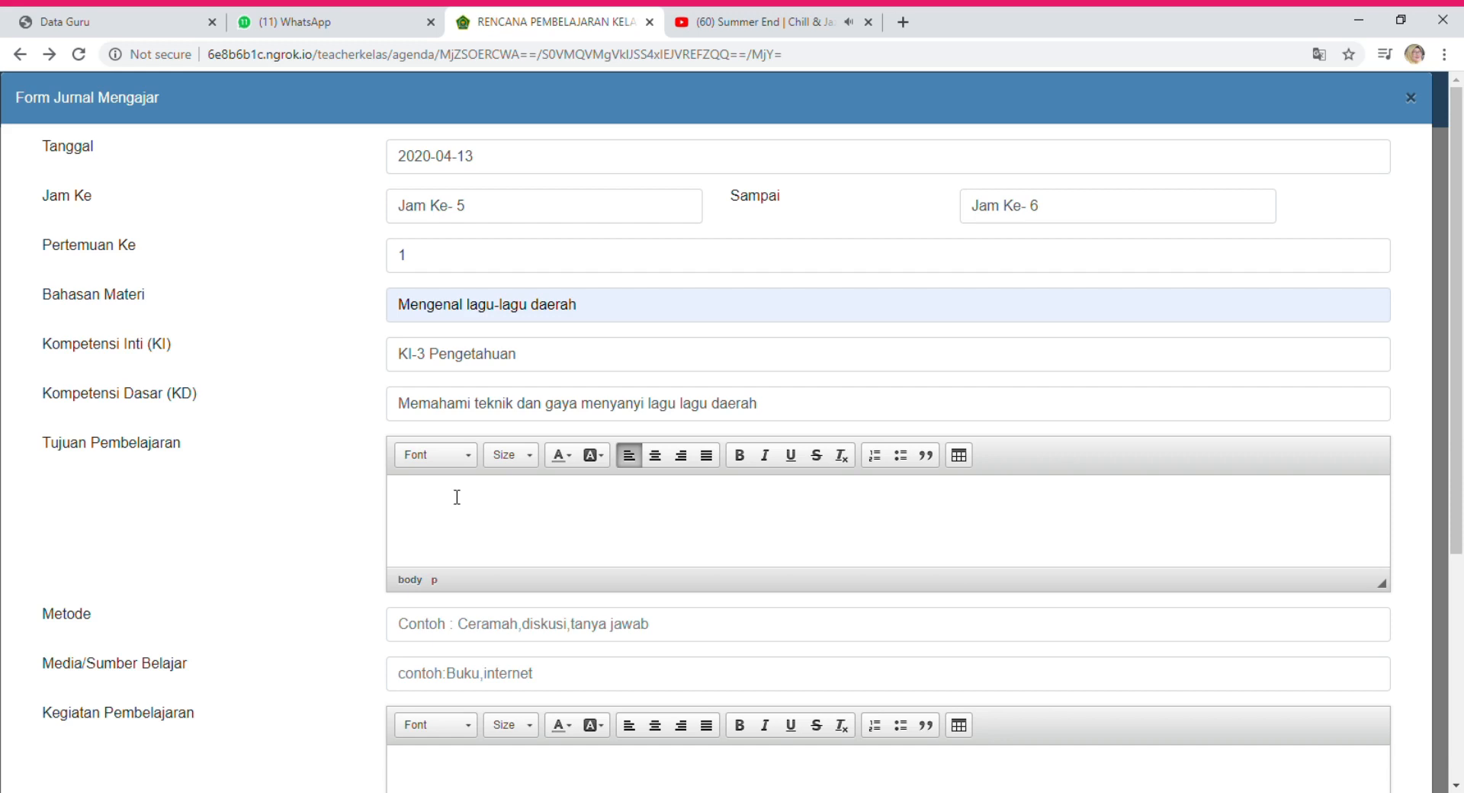
# Write the objective 'siswa dapat memahami tentang teknik dan gaya menyanyi lagu-lagu daerah'.
pyautogui.write('untu')
pyautogui.write('k')
pyautogui.press('BackSpace')
pyautogui.press('BackSpace')
pyautogui.press('BackSpace')
pyautogui.press('BackSpace')
pyautogui.press('BackSpace')
pyautogui.write('siswa dapat memahami tentang teknik dan gaya ')
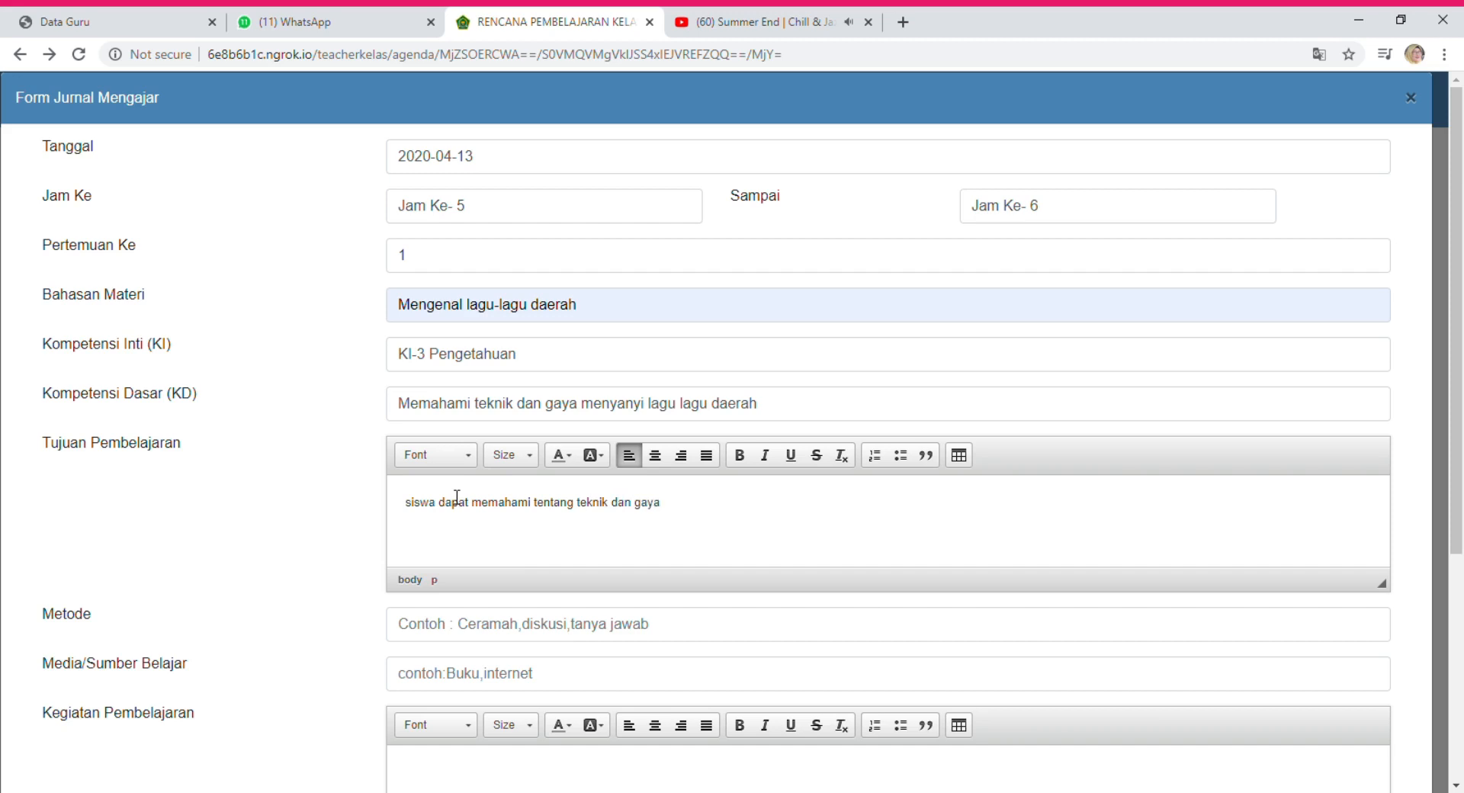
pyautogui.write('menyanyi lagu-lagu daerah')
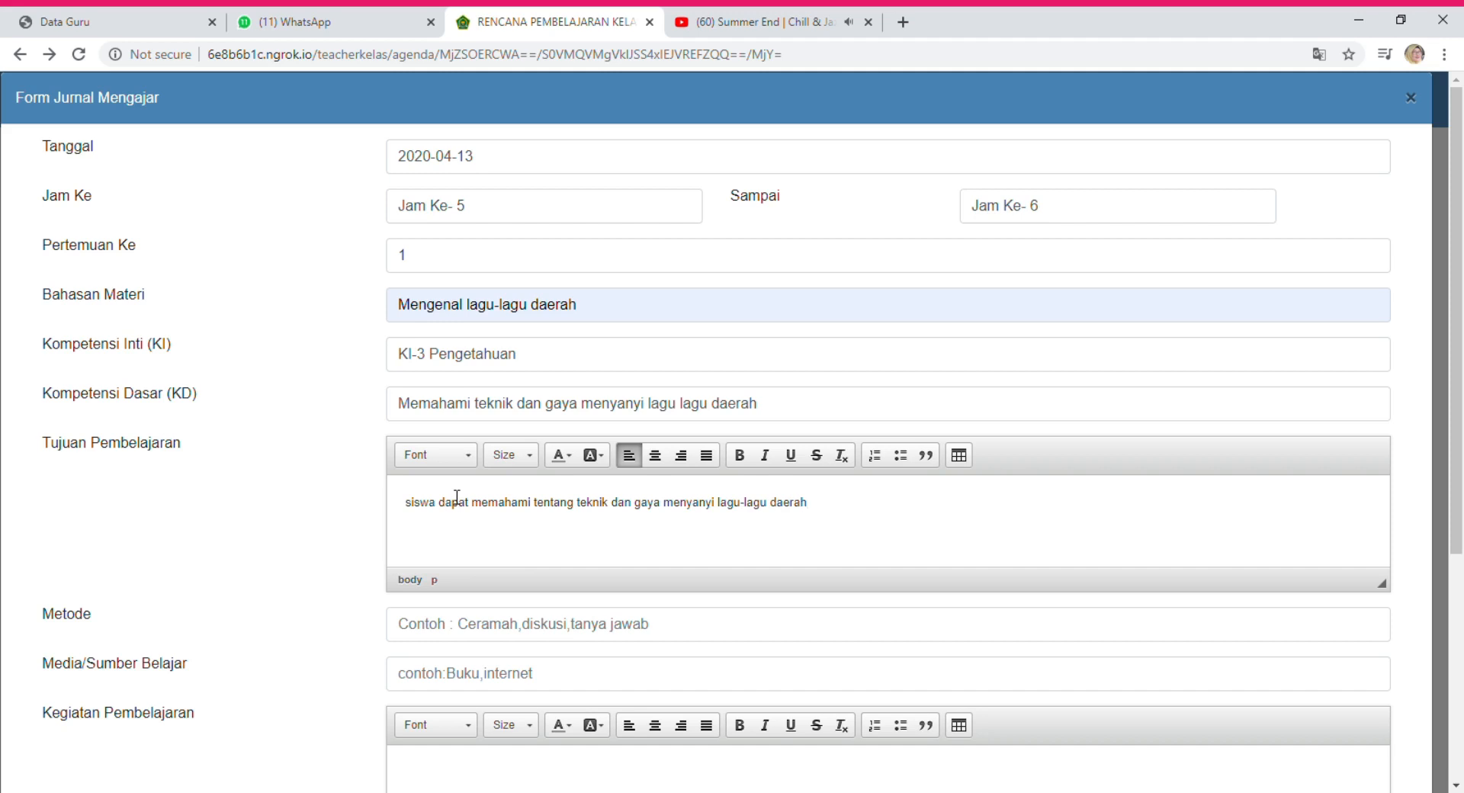
pyautogui.click(597, 632)
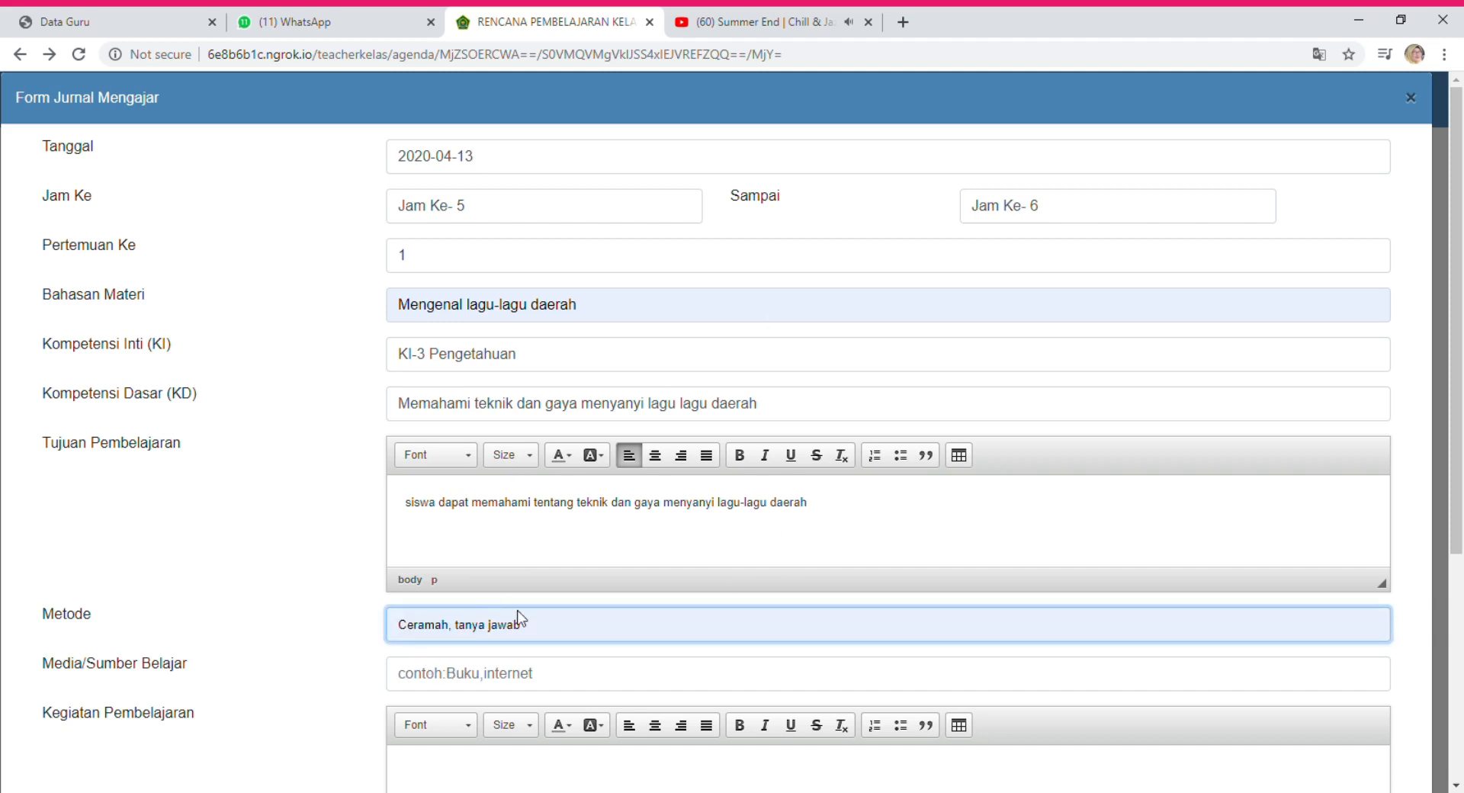
# Use the suggested method 'Ceramah, tanya jawab' and enter media 'internet, HP, Laptop'.
pyautogui.click(447, 662)
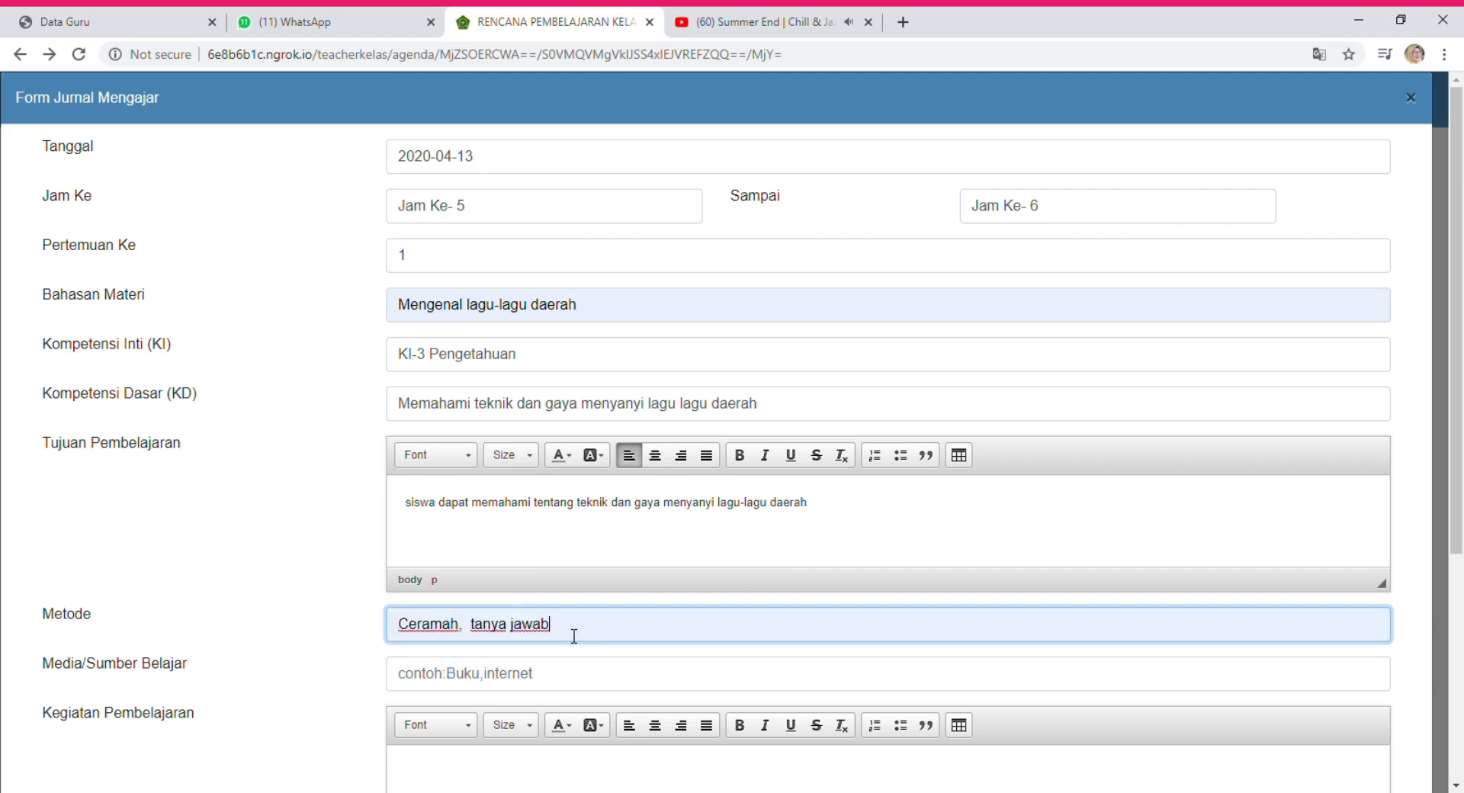
pyautogui.click(453, 688)
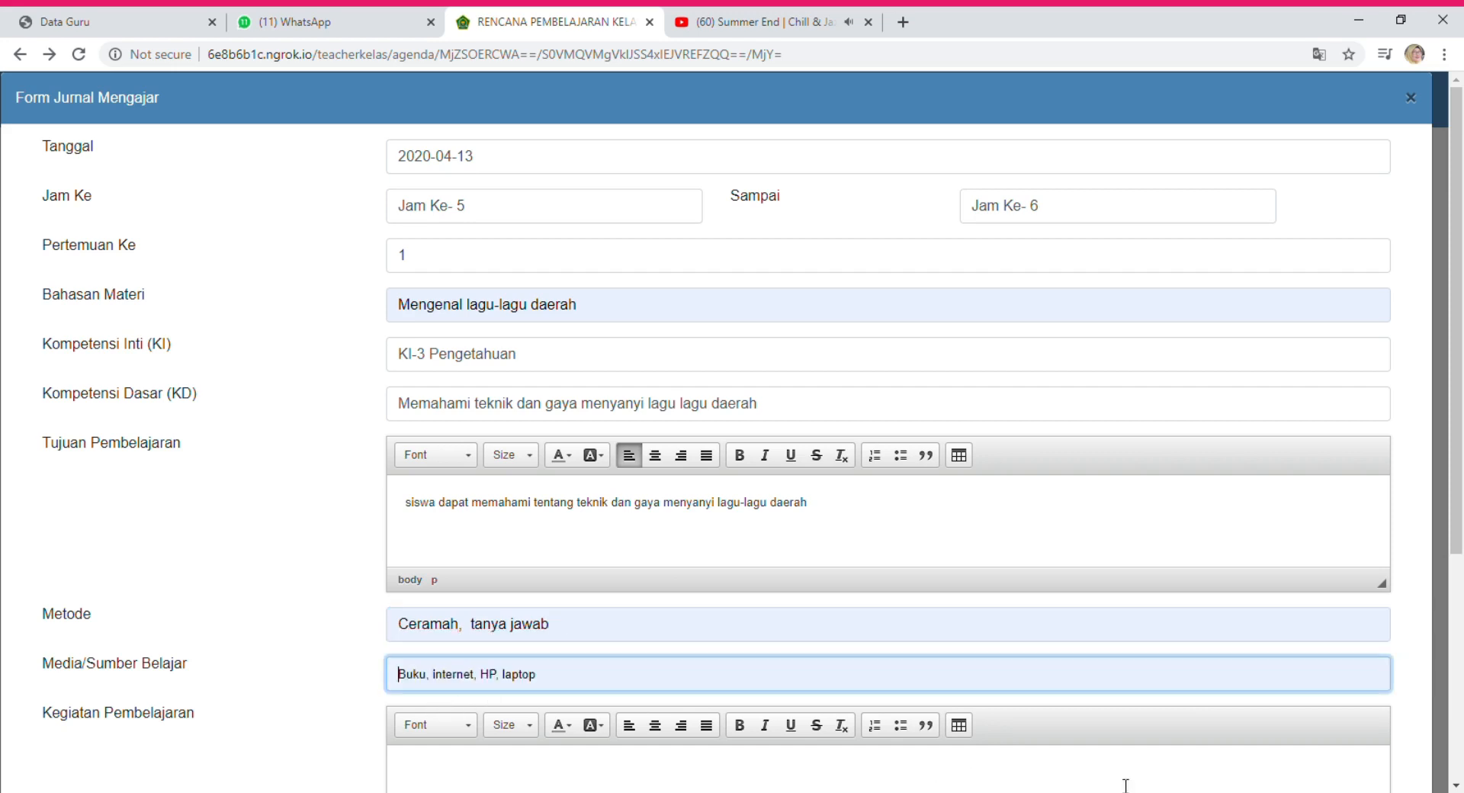
pyautogui.write('i')
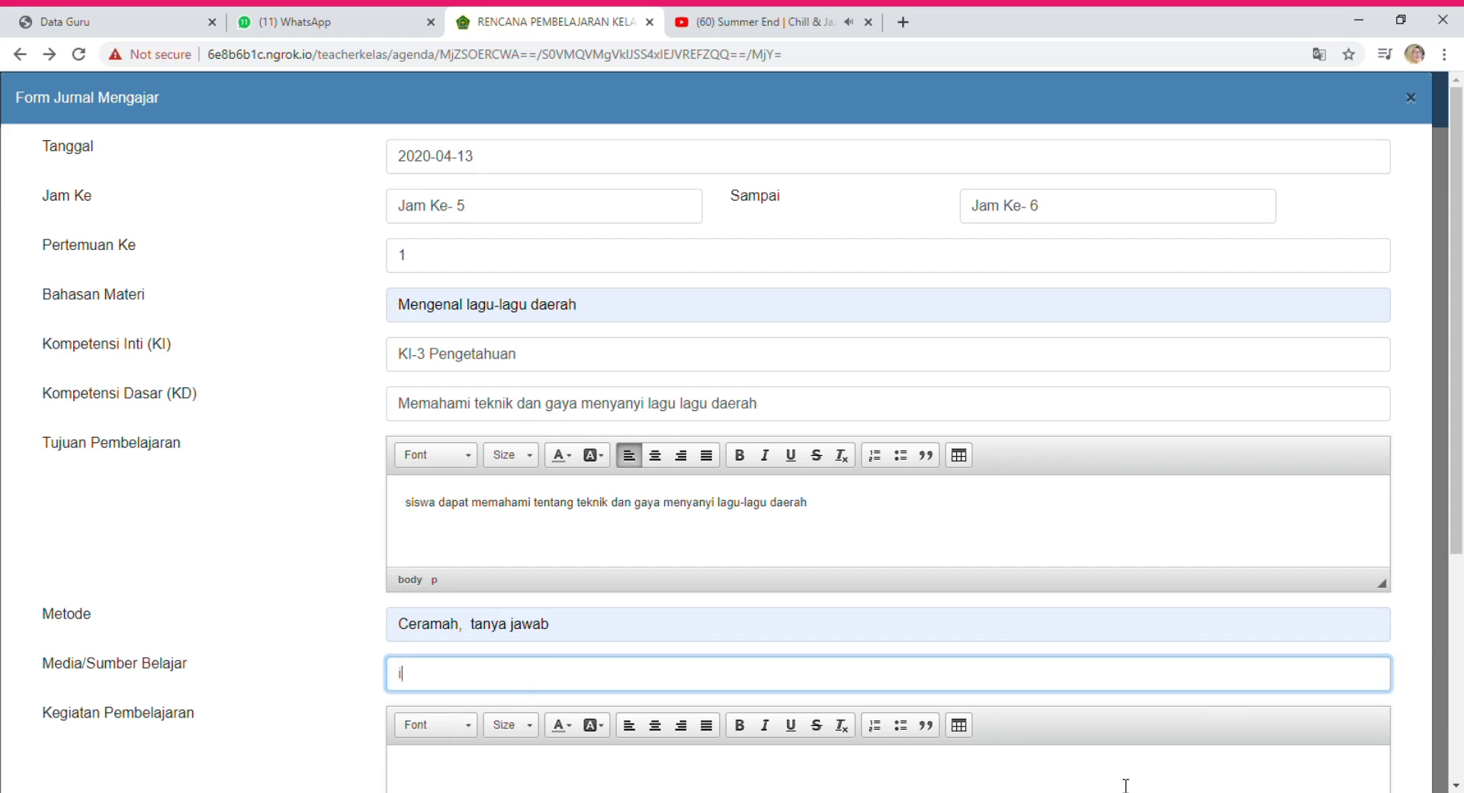
pyautogui.write('nternet, HP, Laptop')
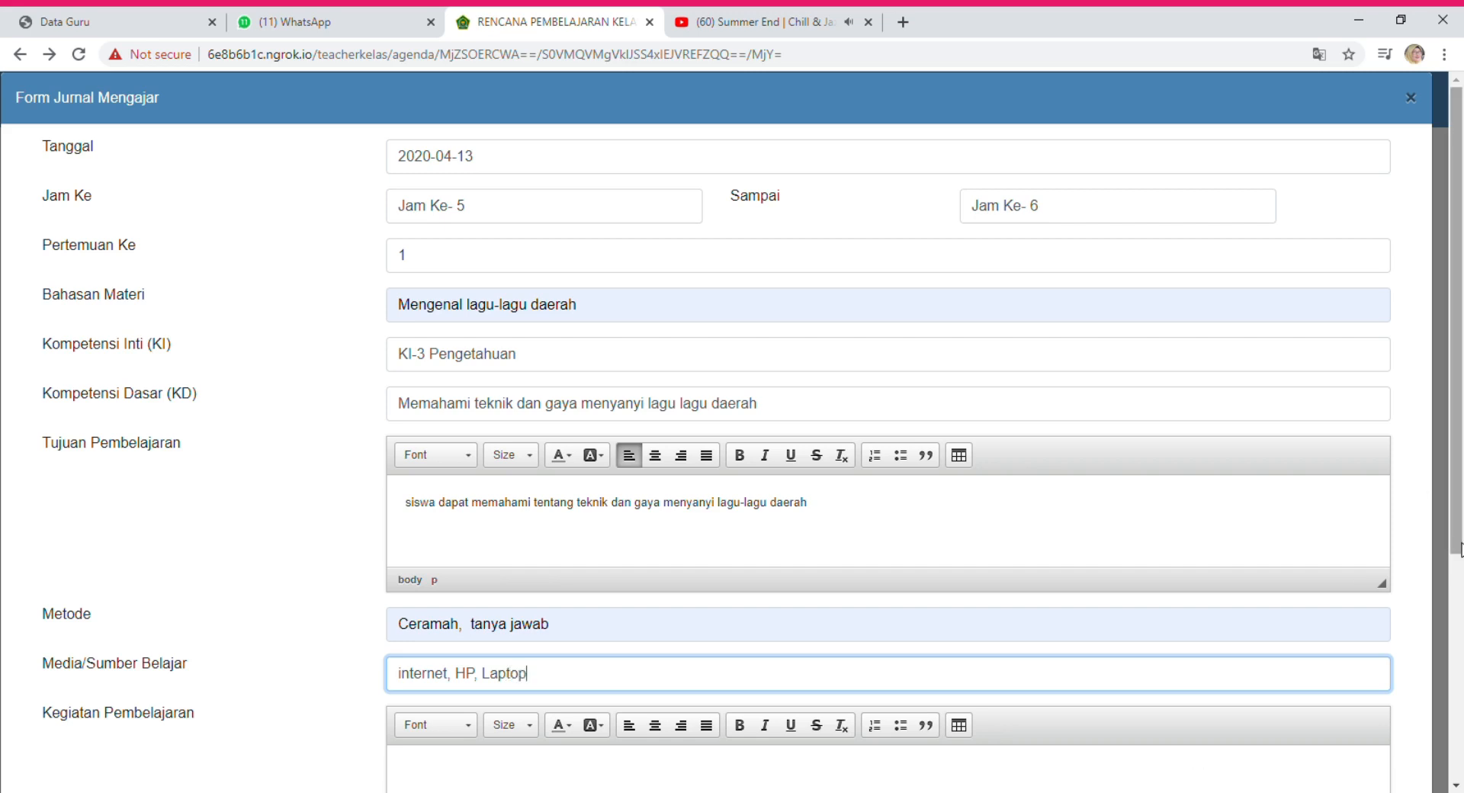
pyautogui.scroll(-4, 1459, 547)
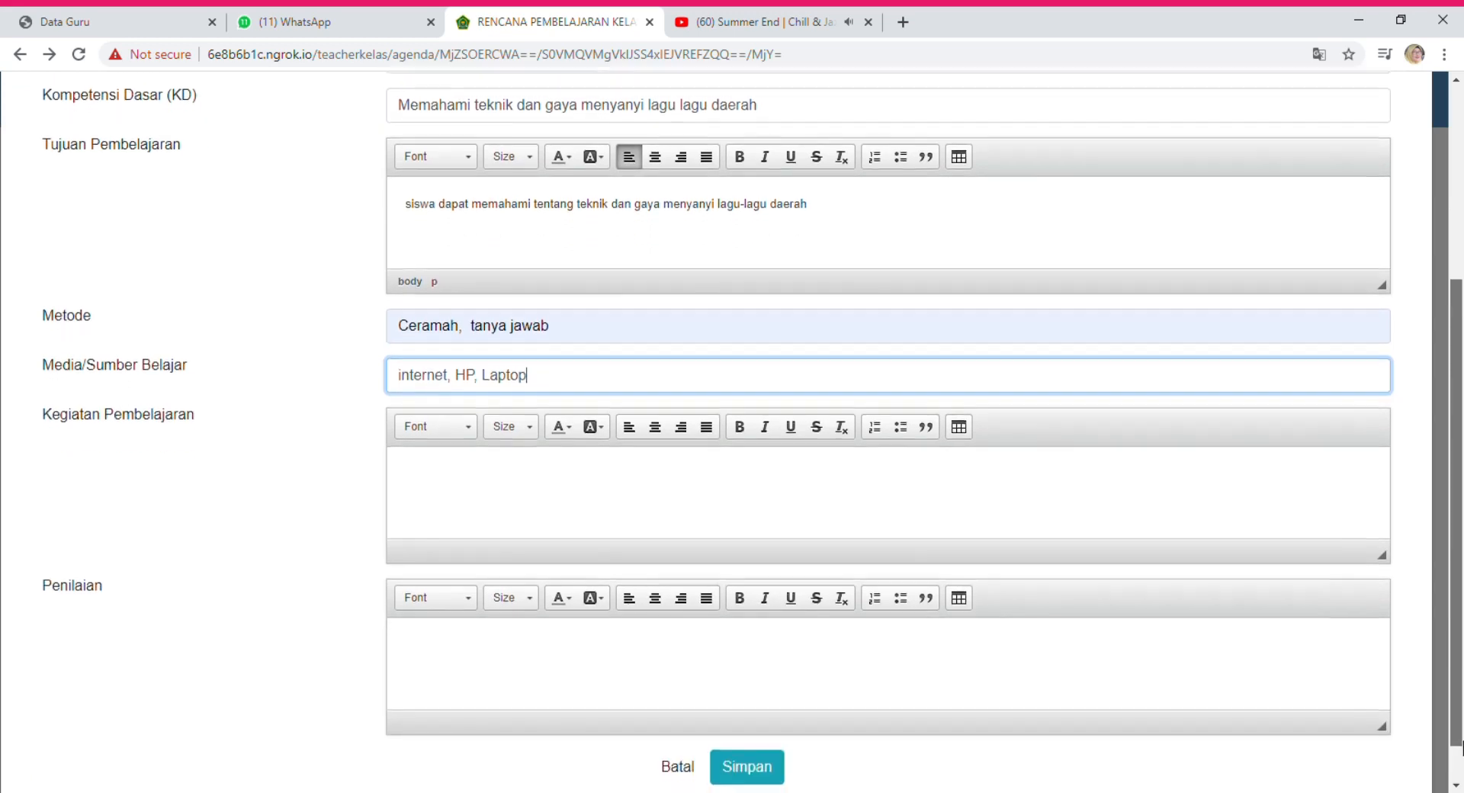
# Write the learning activity 'siswa membaca materi yang disampaikan oleh guru'.
pyautogui.click(509, 482)
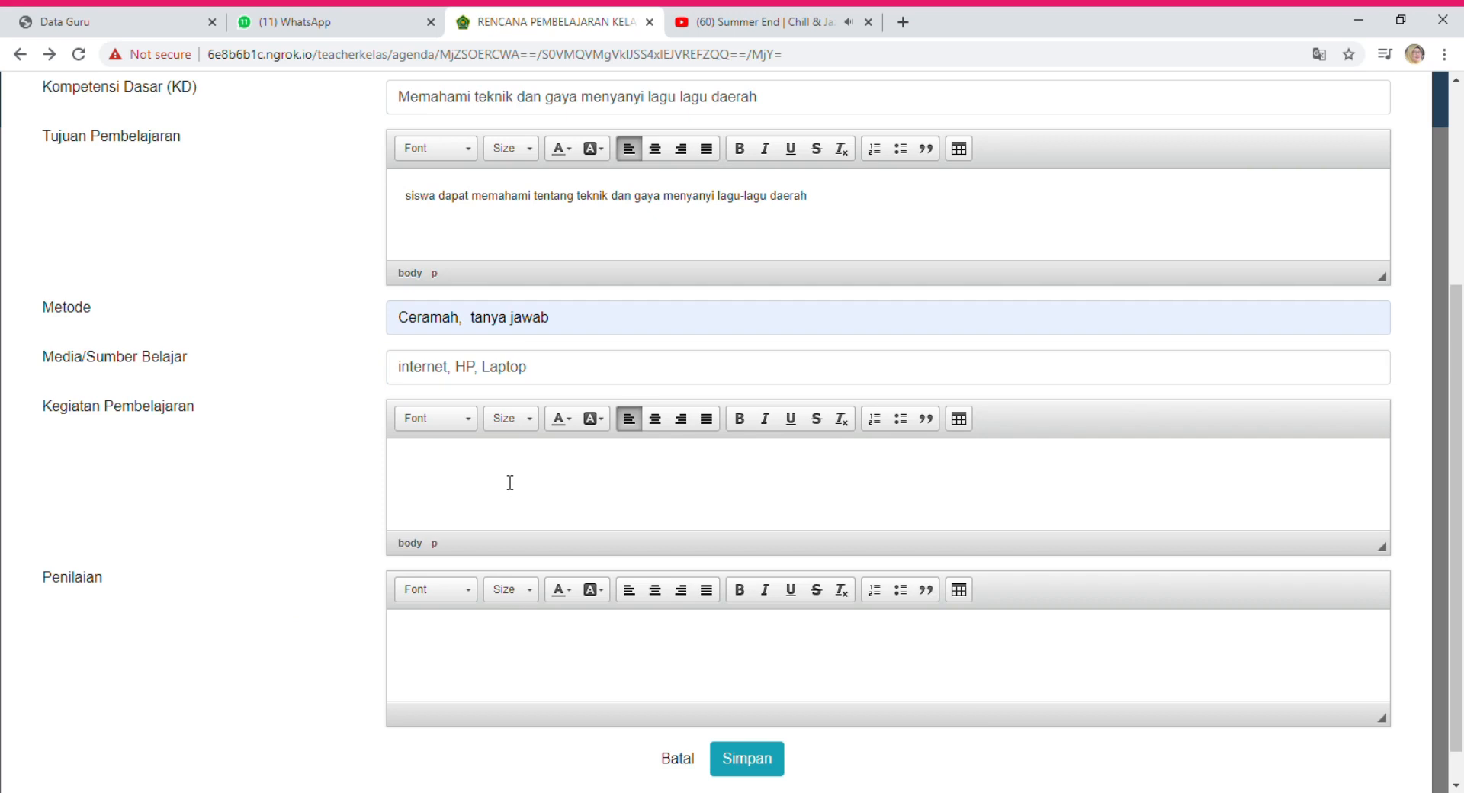
pyautogui.write('siswa ')
pyautogui.write('membaca')
pyautogui.write(' mater')
pyautogui.write('i yang d')
pyautogui.write('isampiaka')
pyautogui.press('BackSpace')
pyautogui.press('BackSpace')
pyautogui.press('BackSpace')
pyautogui.press('BackSpace')
pyautogui.write('aikan ')
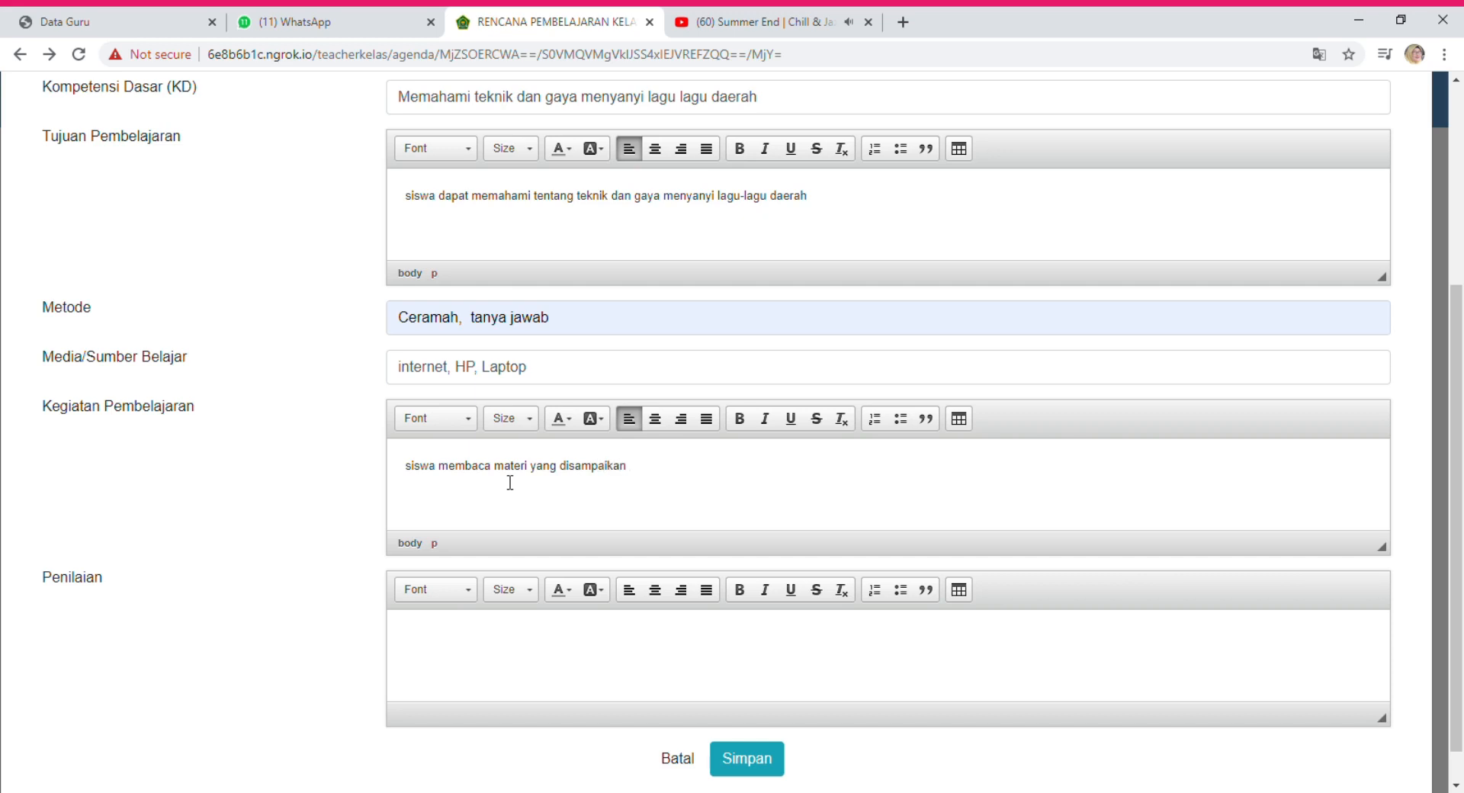
pyautogui.write('oleh guru')
# Enter the assessment 'kuis atau soal pilihan ganda' and save the journal.
pyautogui.click(571, 655)
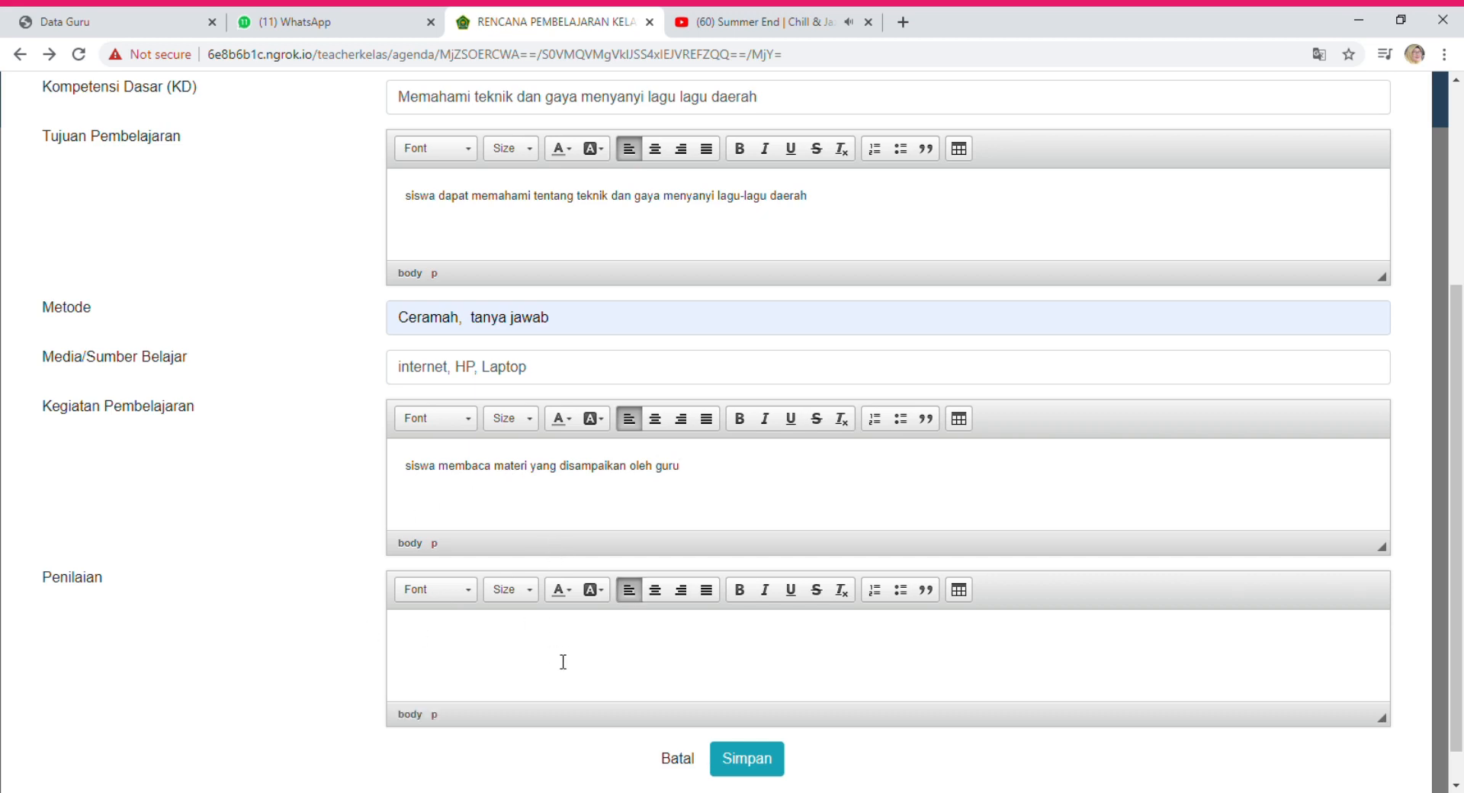
pyautogui.write('kuis atau soal pilihan gansa')
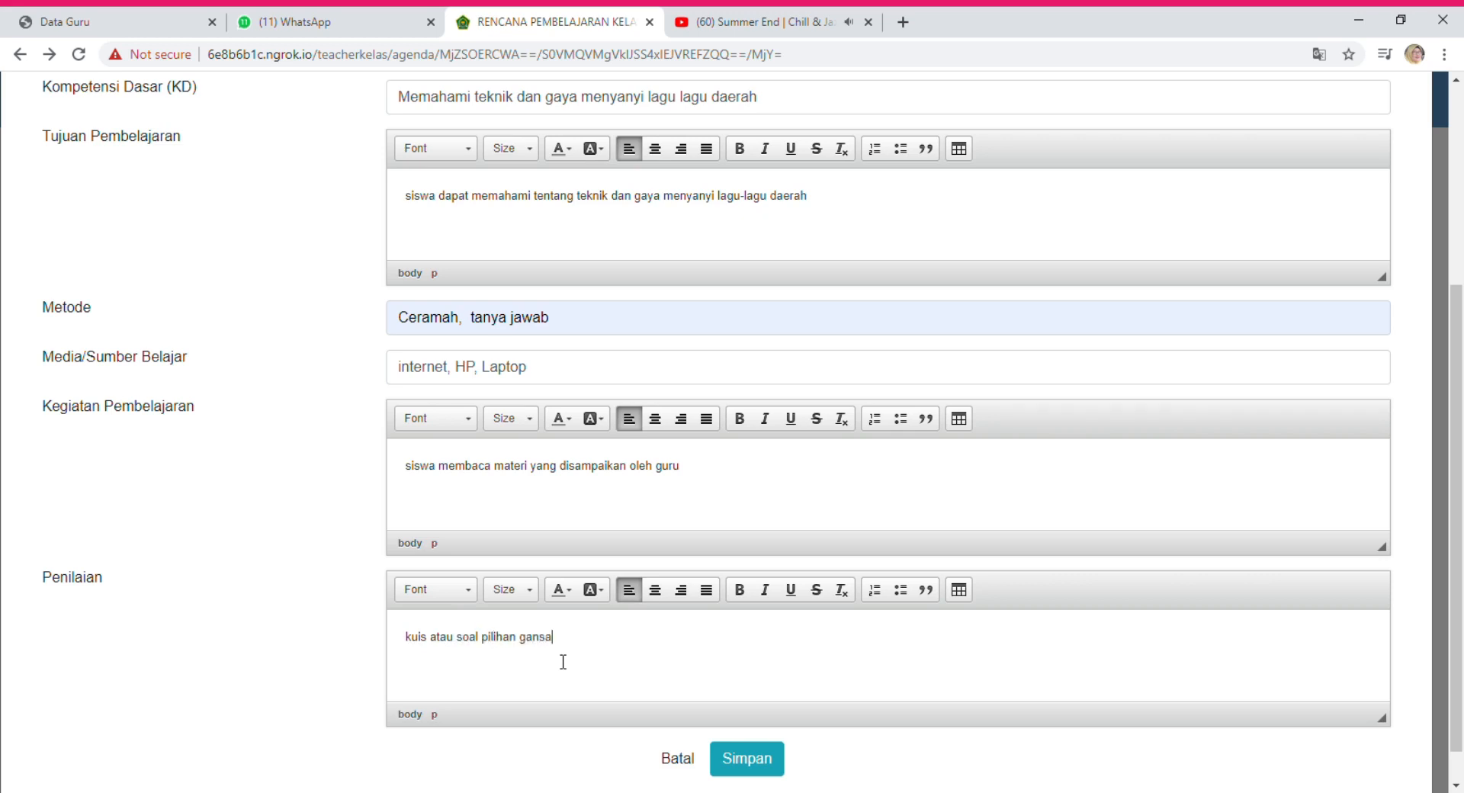
pyautogui.press('BackSpace')
pyautogui.press('BackSpace')
pyautogui.press('BackSpace')
pyautogui.press('BackSpace')
pyautogui.press('BackSpace')
pyautogui.write('gans')
pyautogui.press('BackSpace')
pyautogui.write('da')
pyautogui.click(753, 765)
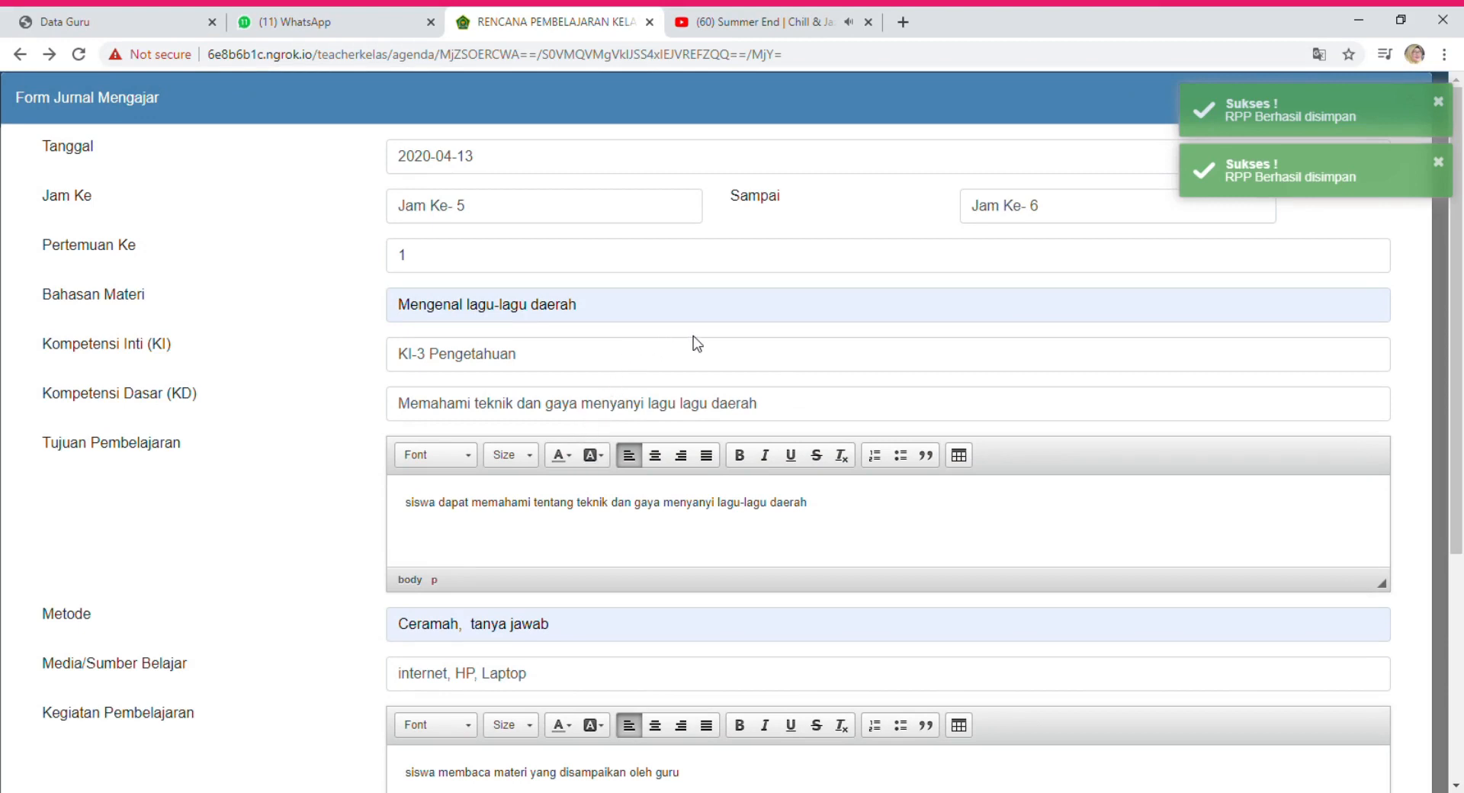
# Submit the journal form again and dismiss the 'RPP Berhasil disimpan' notice.
pyautogui.scroll(-5, 693, 335)
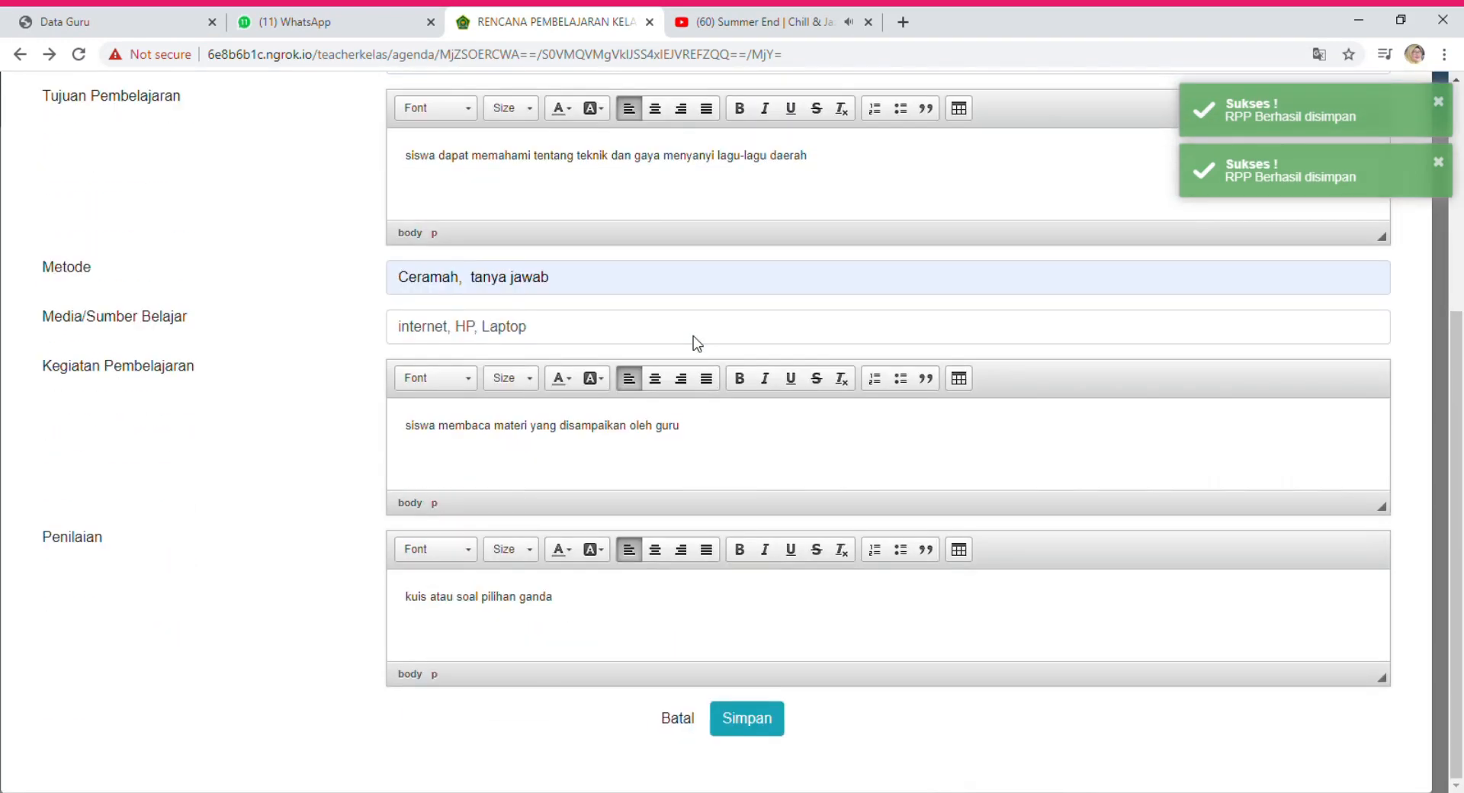
pyautogui.click(766, 731)
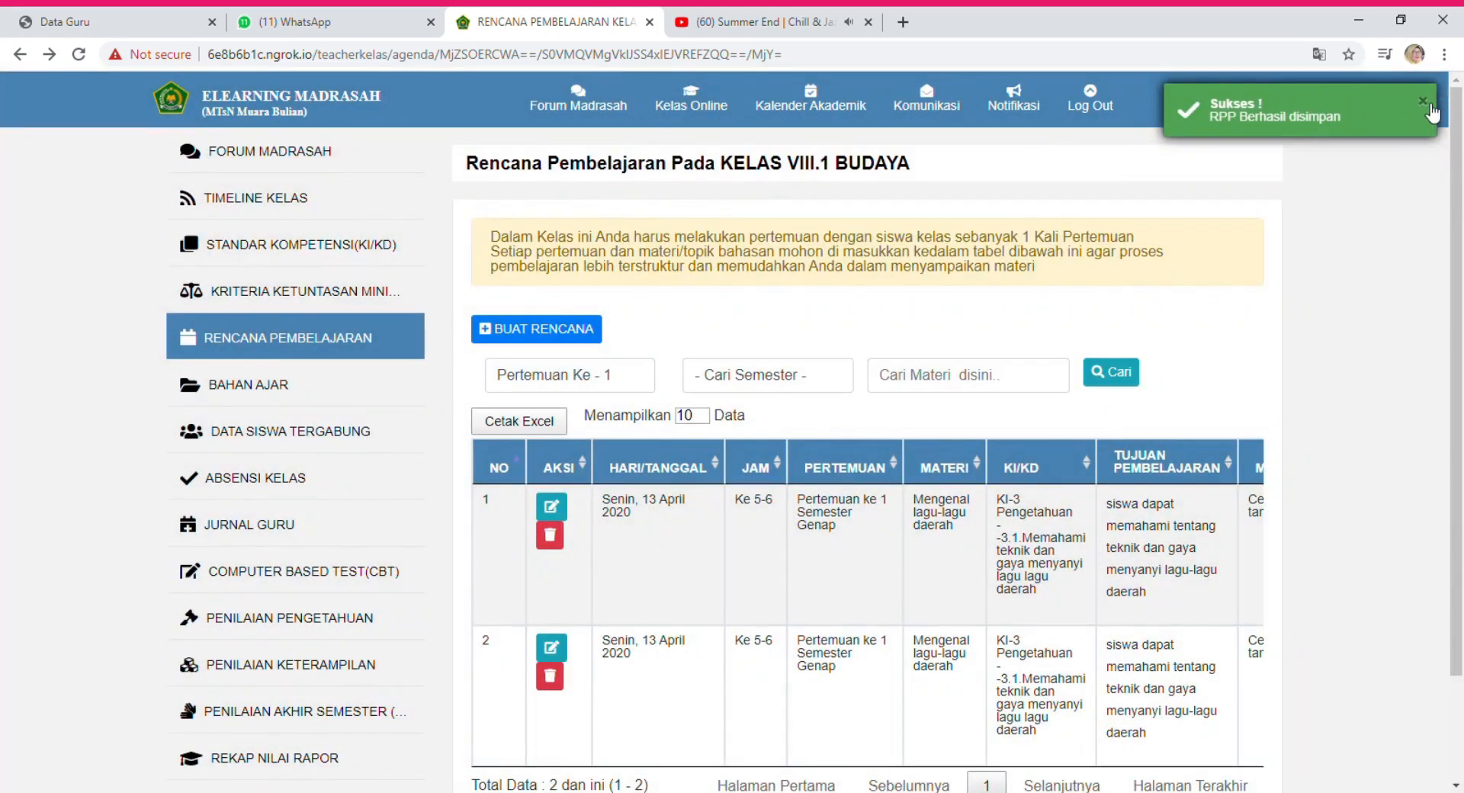
pyautogui.click(1424, 103)
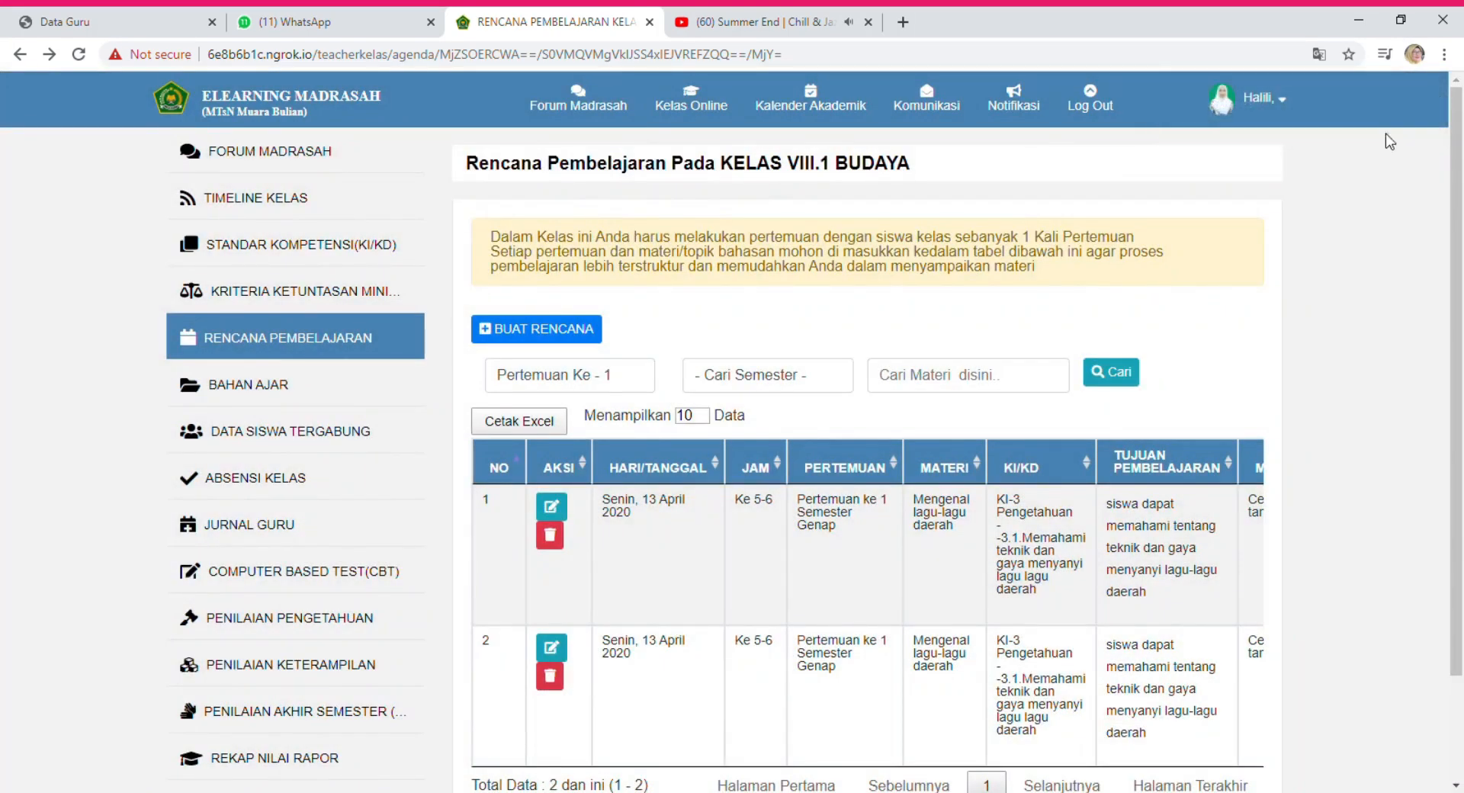
# Attempt to delete the 13 April lesson plans but cancel each confirmation.
pyautogui.click(549, 677)
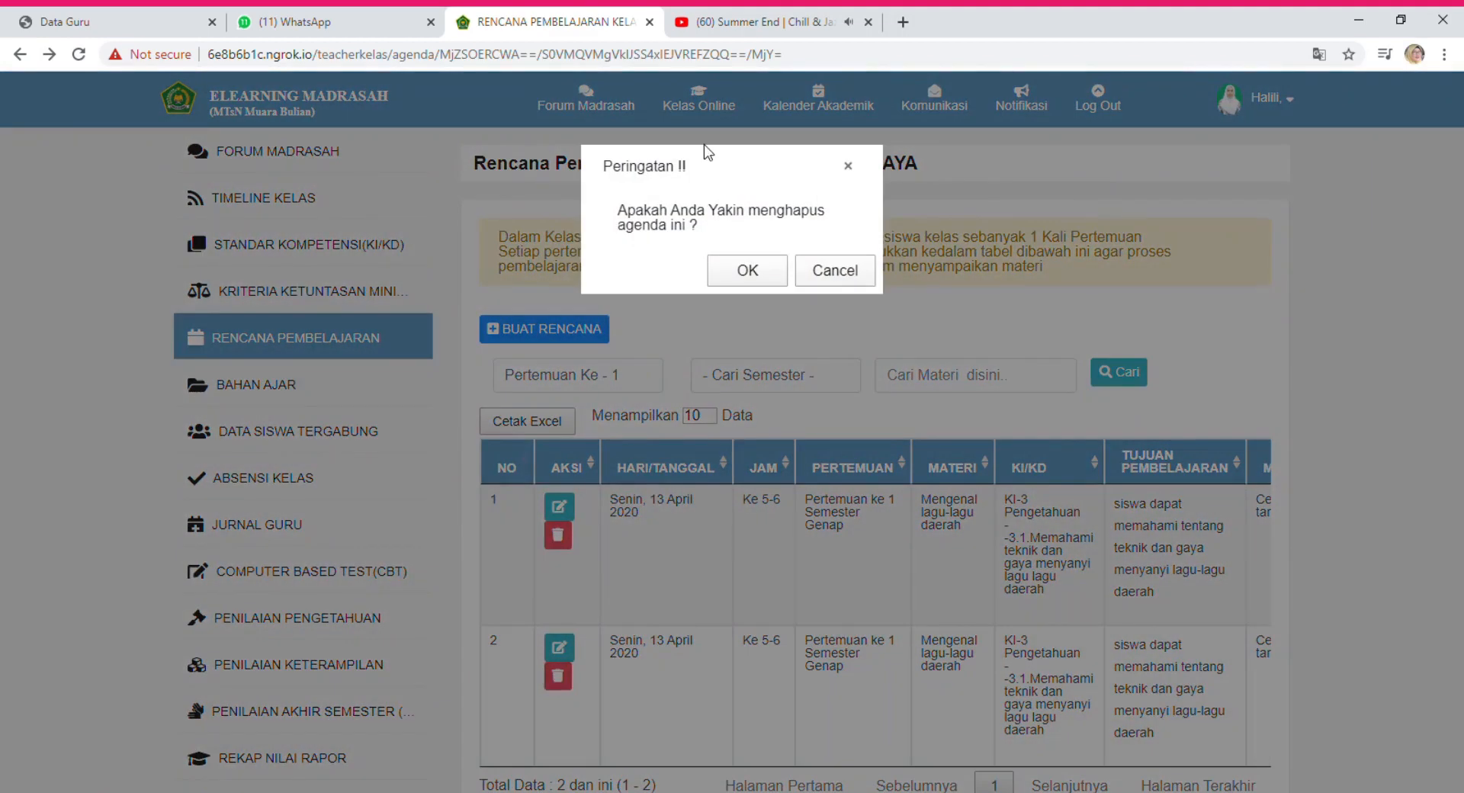
pyautogui.click(749, 272)
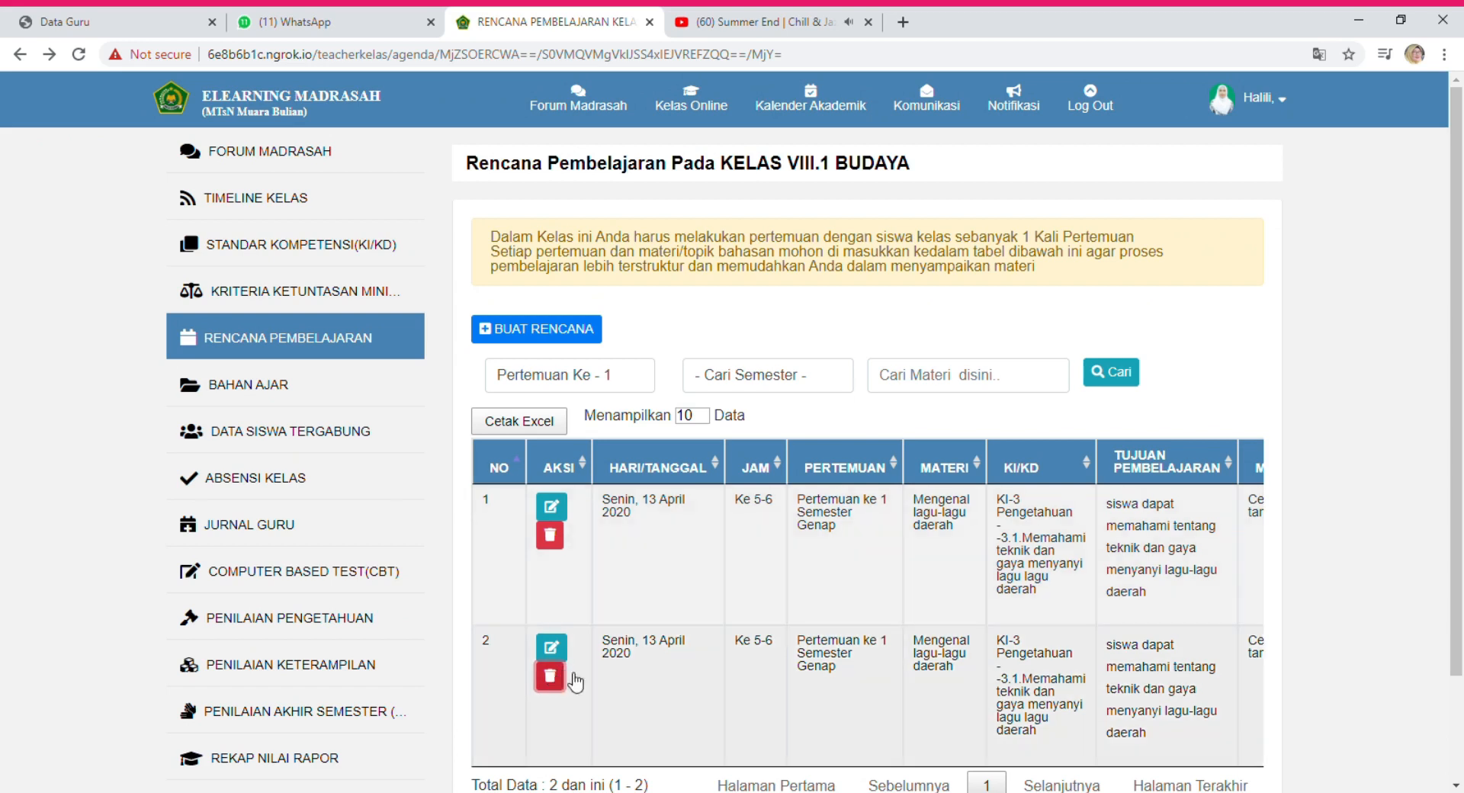
pyautogui.click(550, 536)
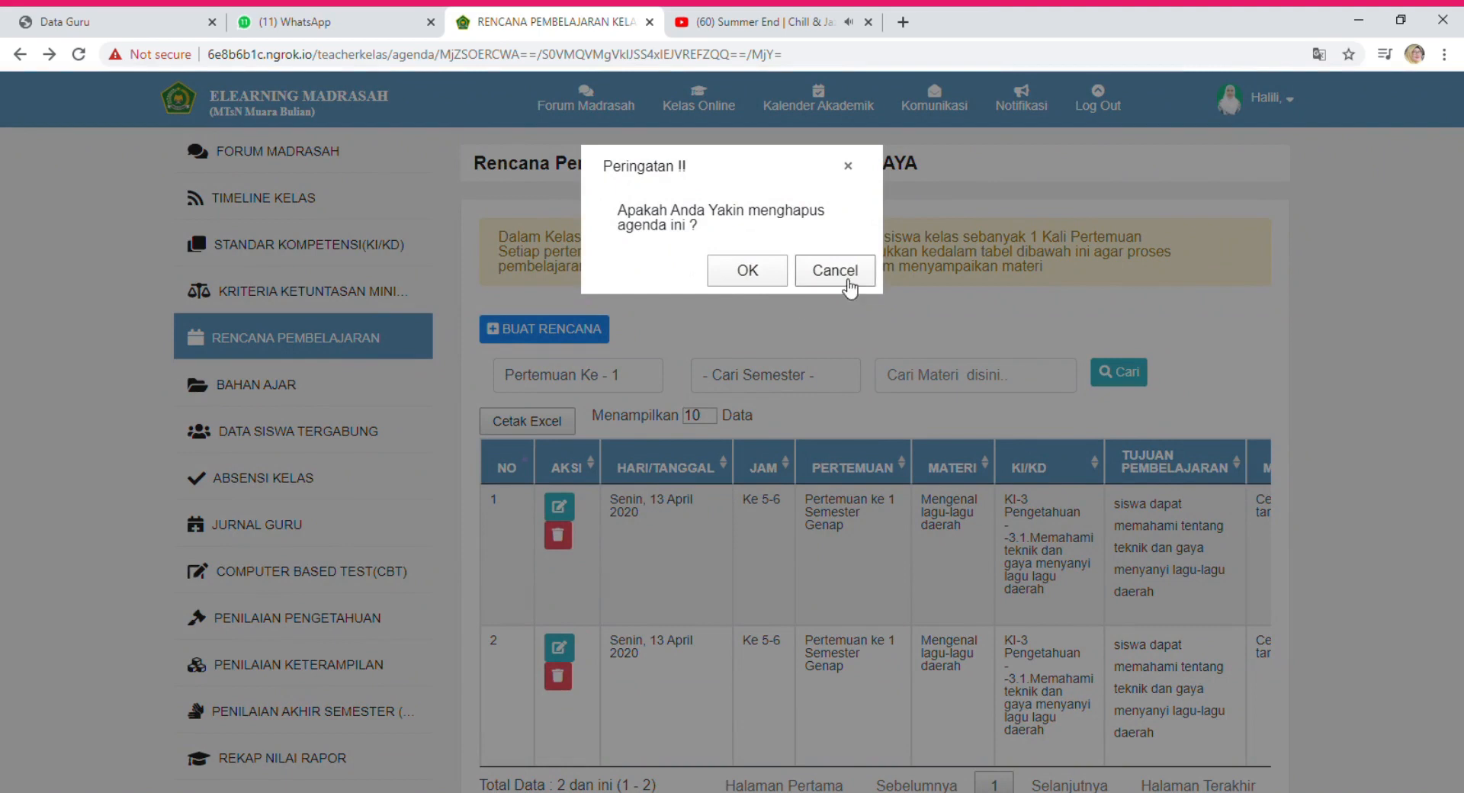
pyautogui.click(827, 284)
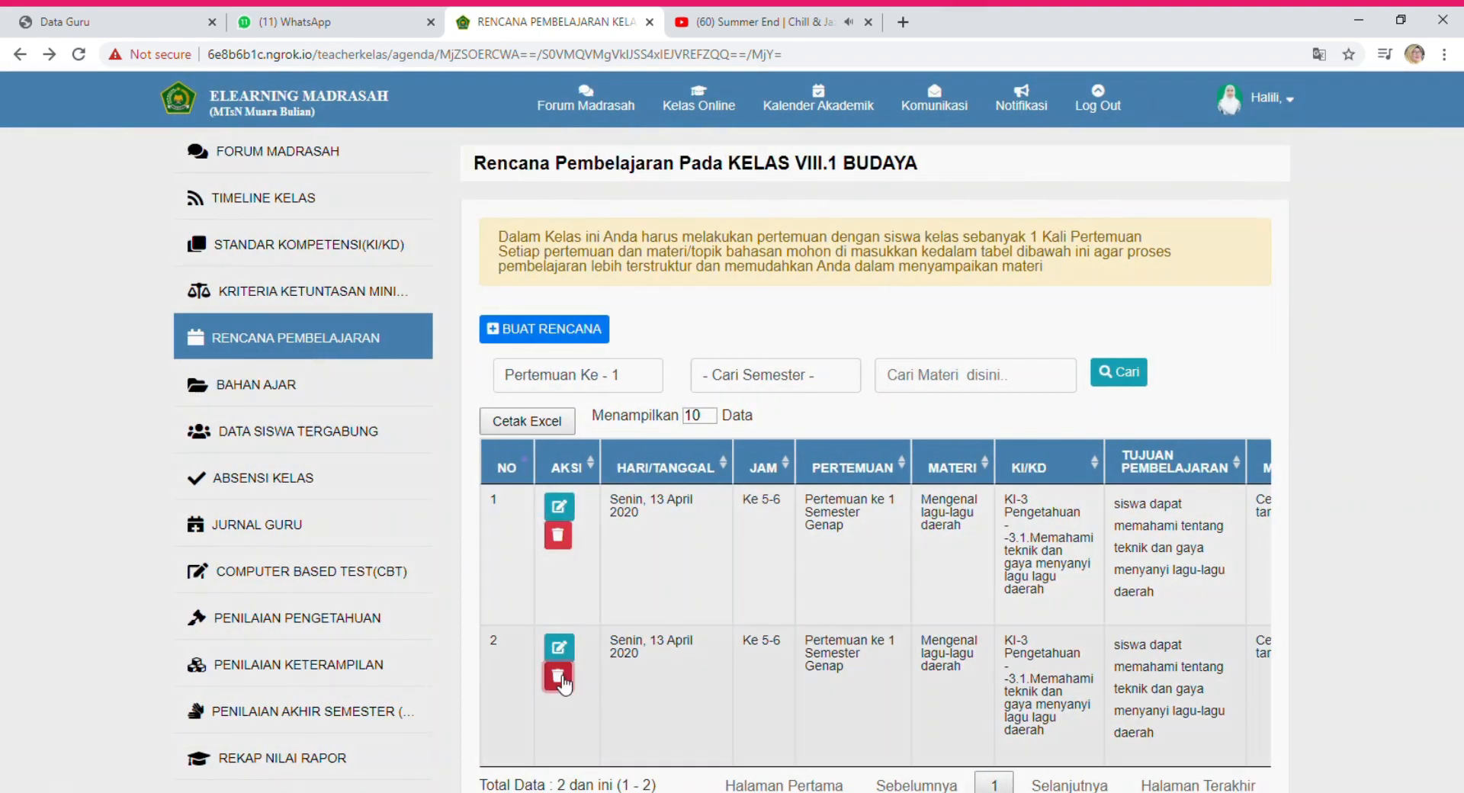
pyautogui.click(549, 677)
pyautogui.click(747, 271)
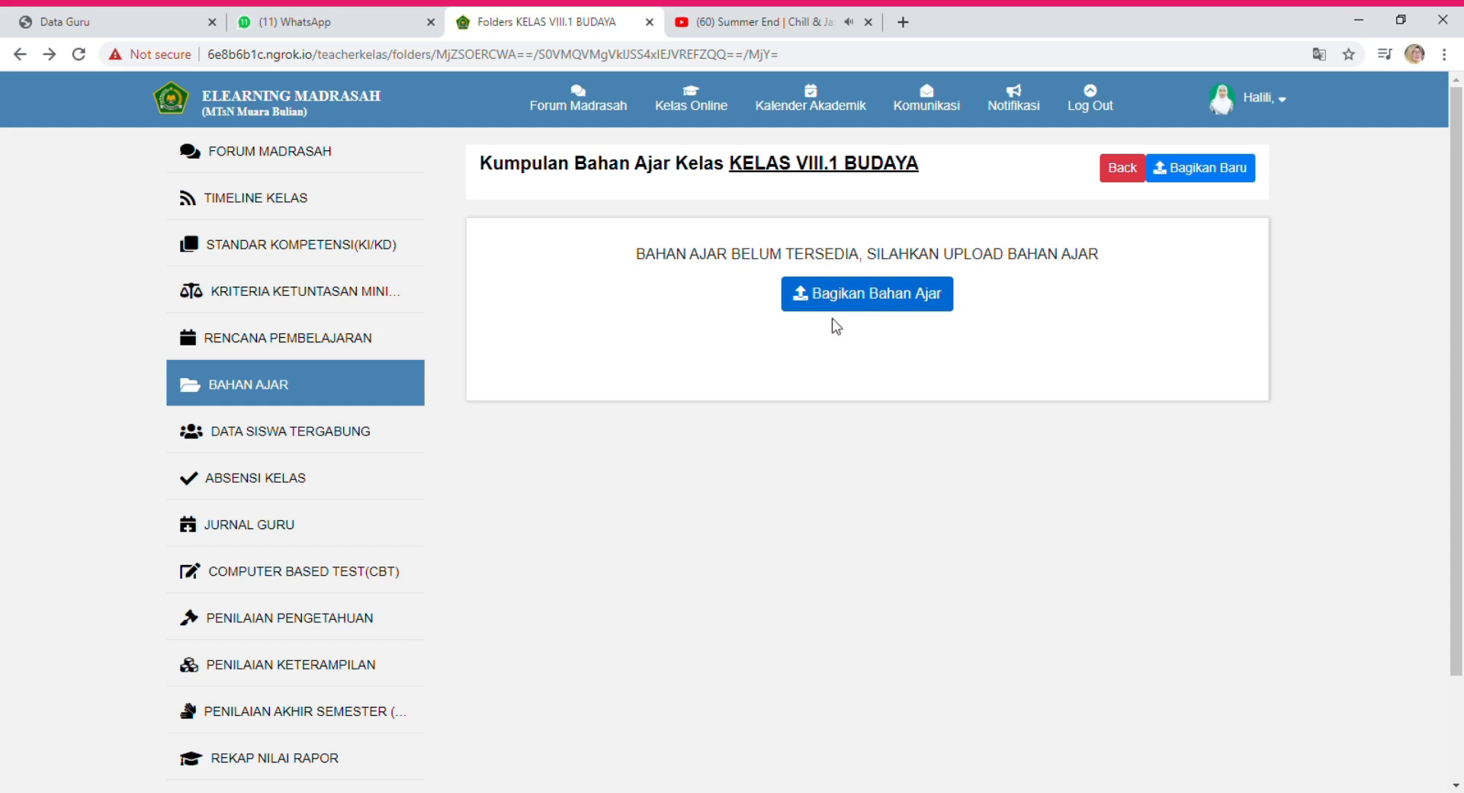
# Start sharing a new teaching material uploaded from the computer.
pyautogui.click(854, 302)
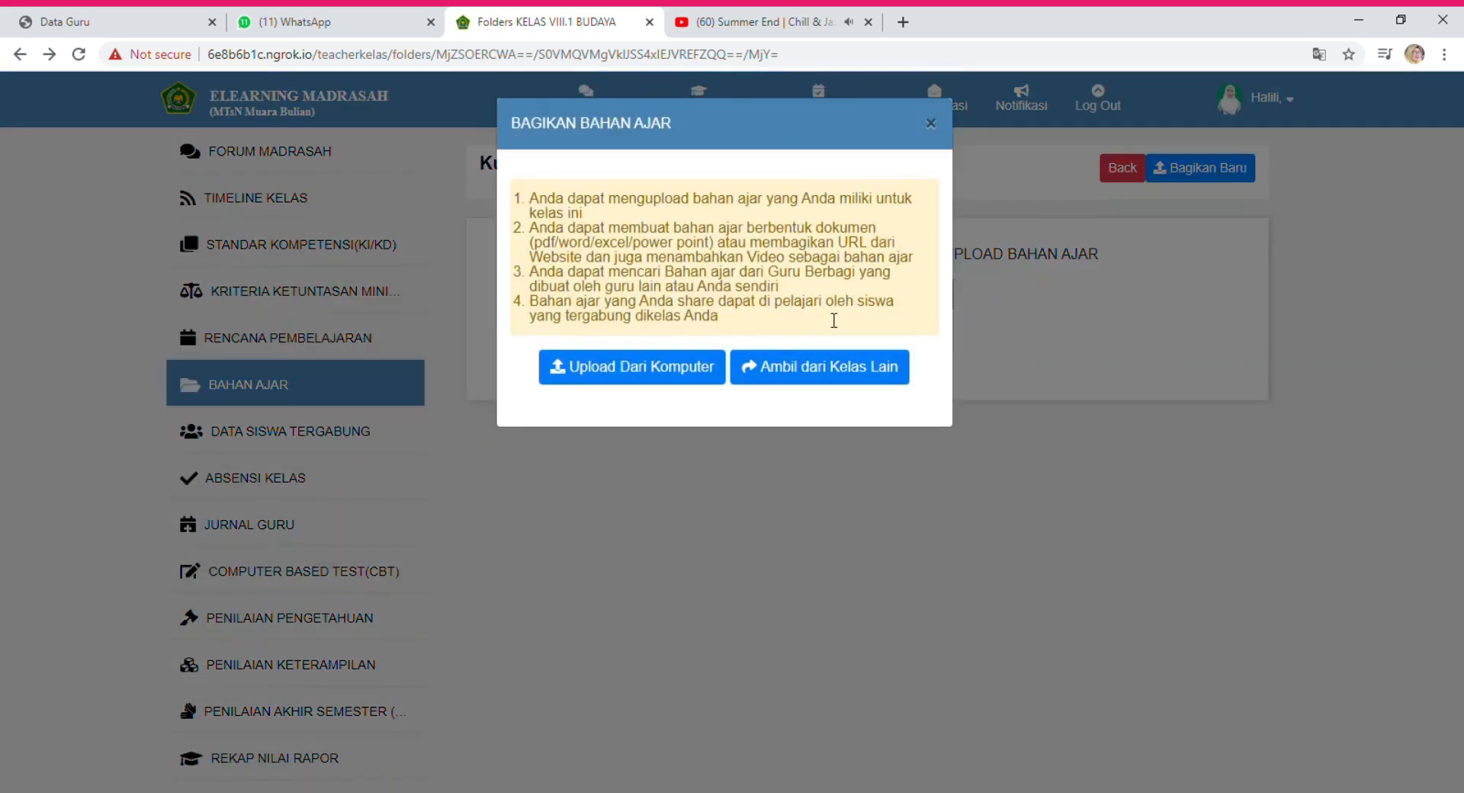
pyautogui.click(668, 369)
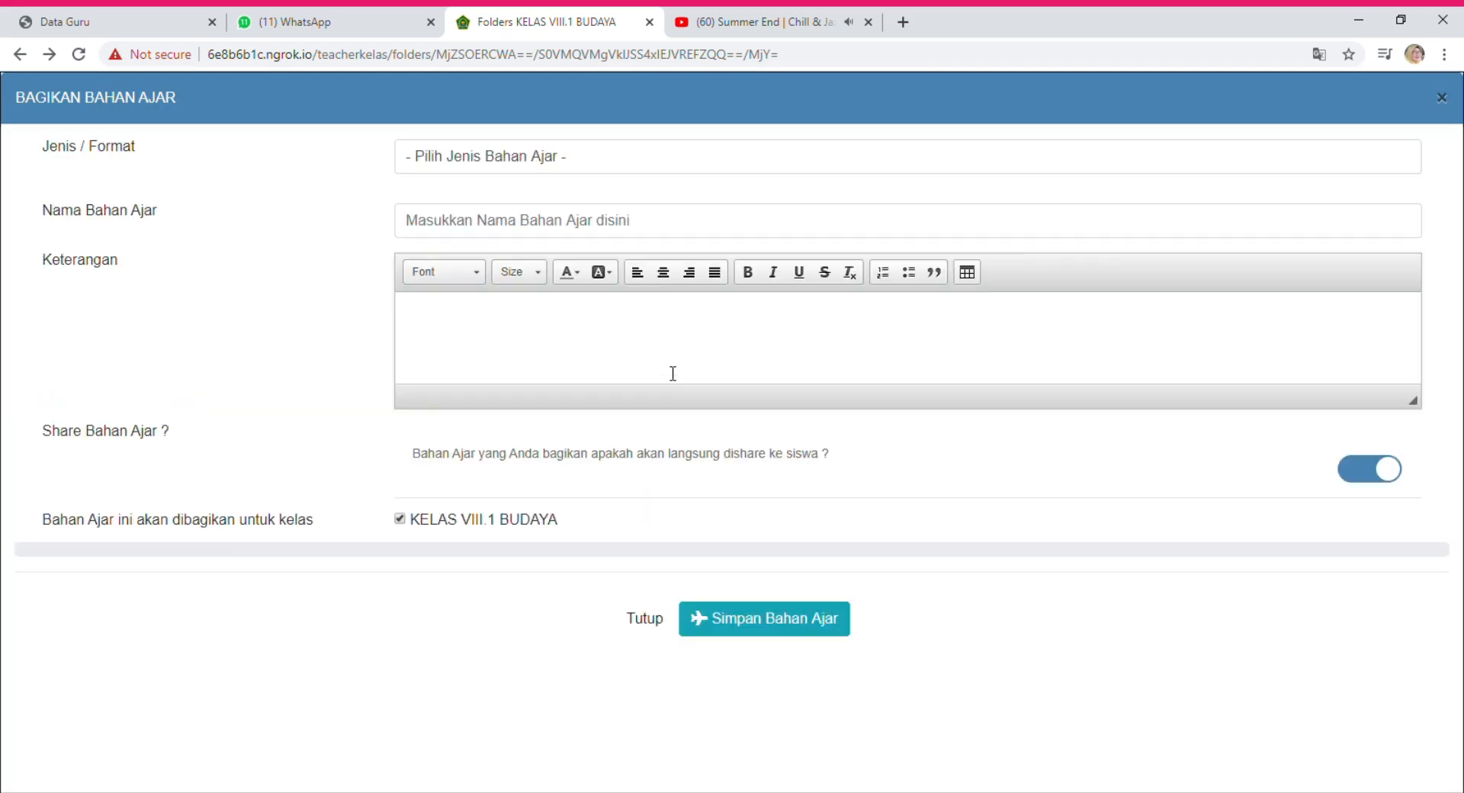
pyautogui.click(450, 160)
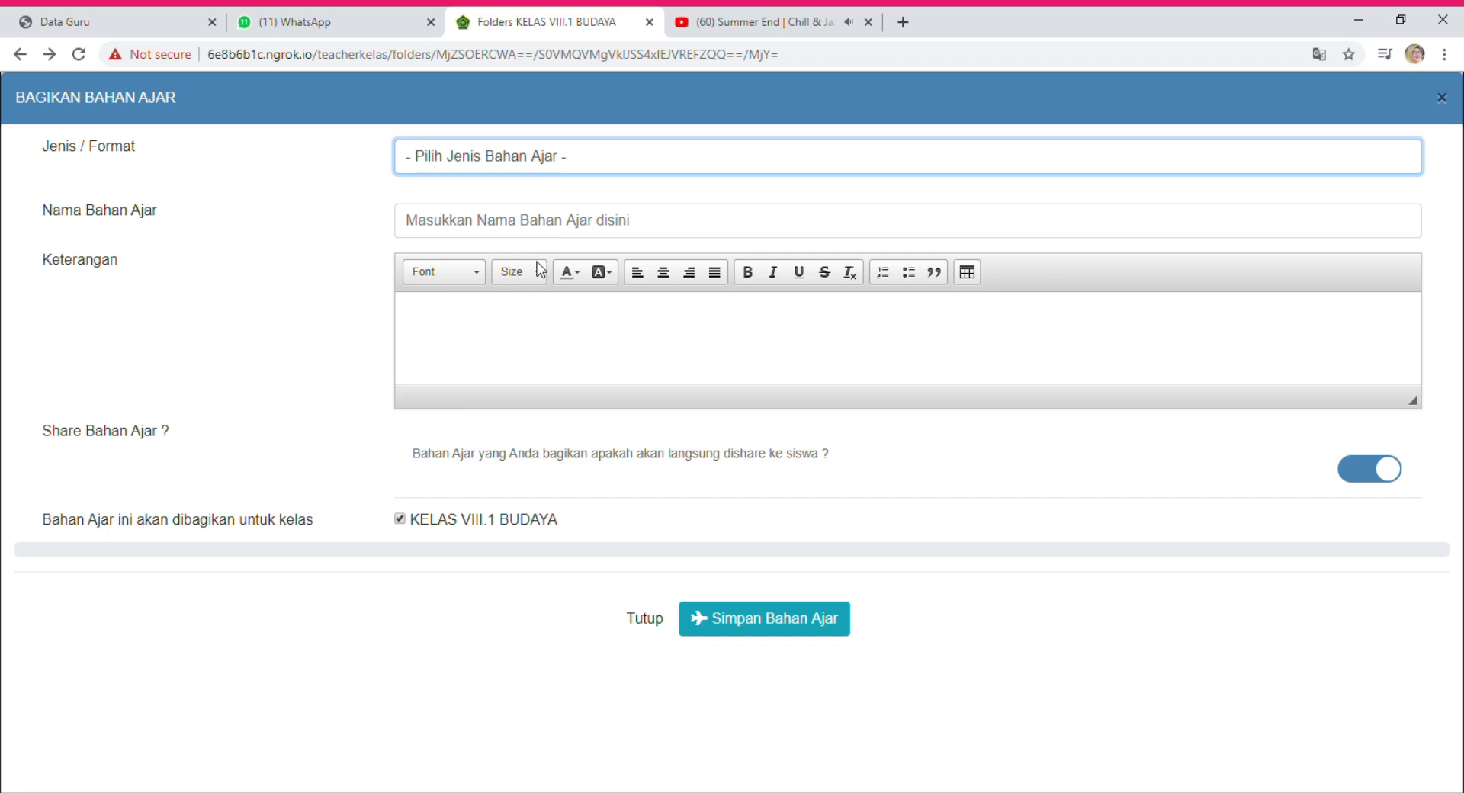
# Choose 'Bahan Ajar Format Power Point' and attach the SENI Kelas 8 .ppt file.
pyautogui.press('Down')
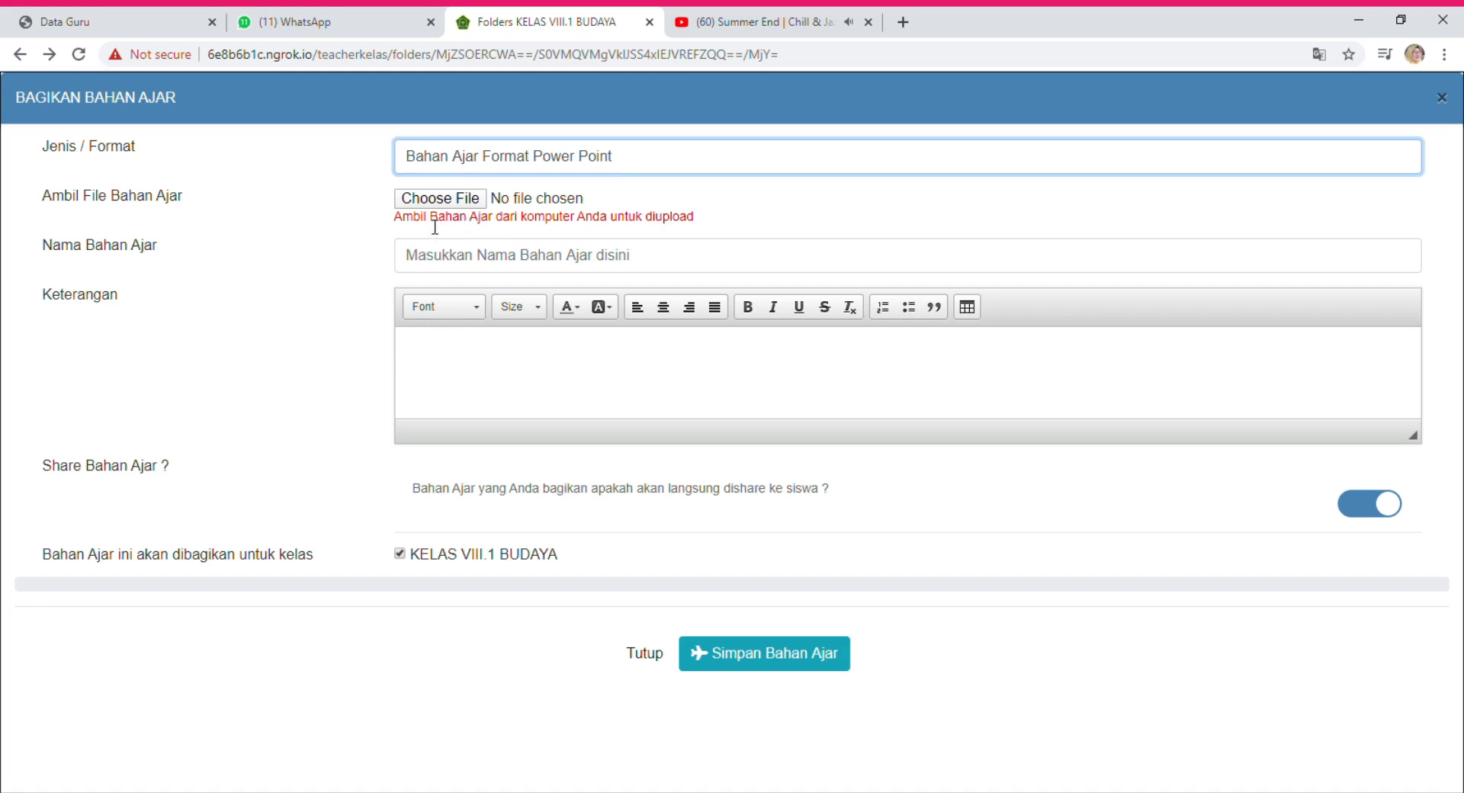
pyautogui.click(446, 202)
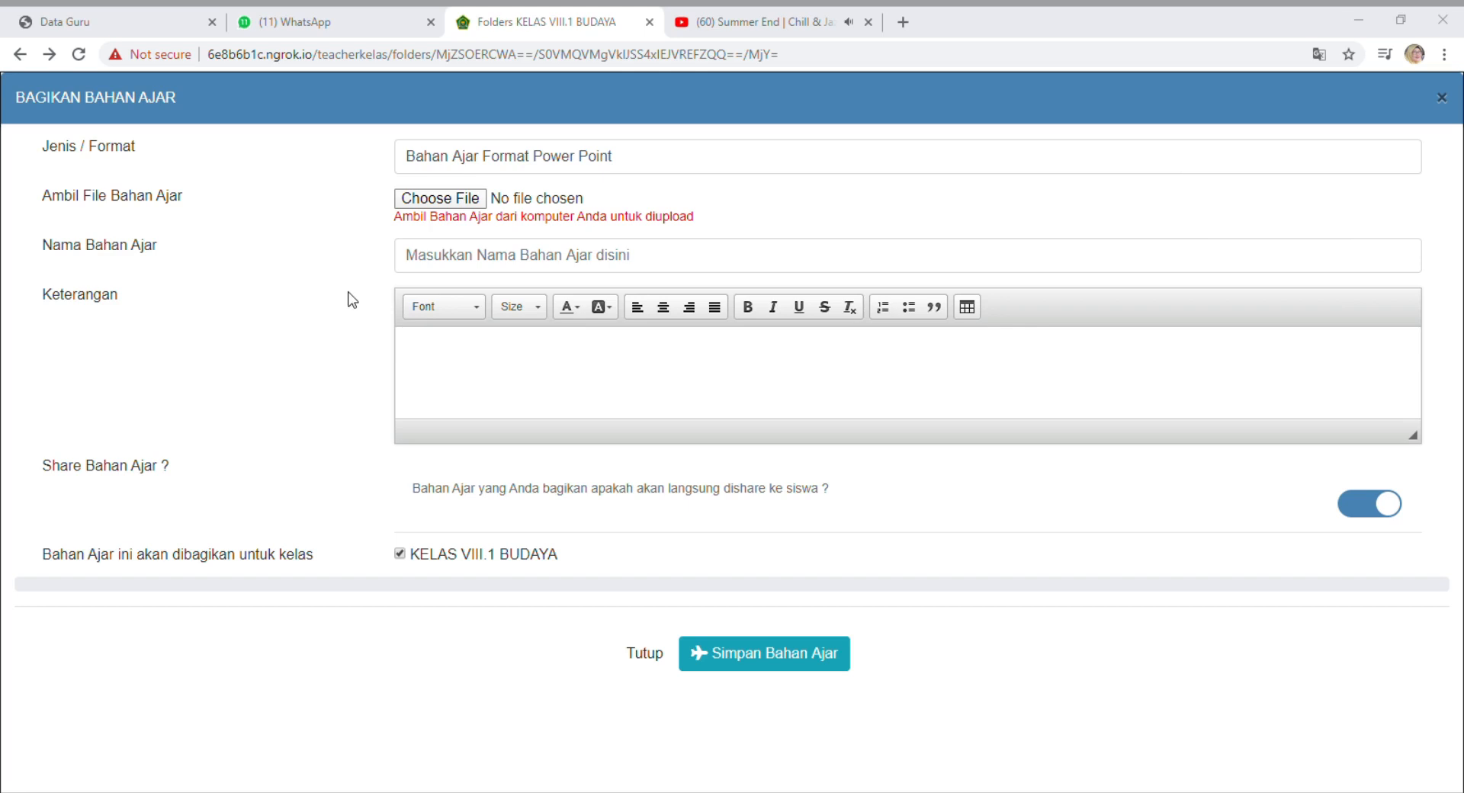
pyautogui.press('Return')
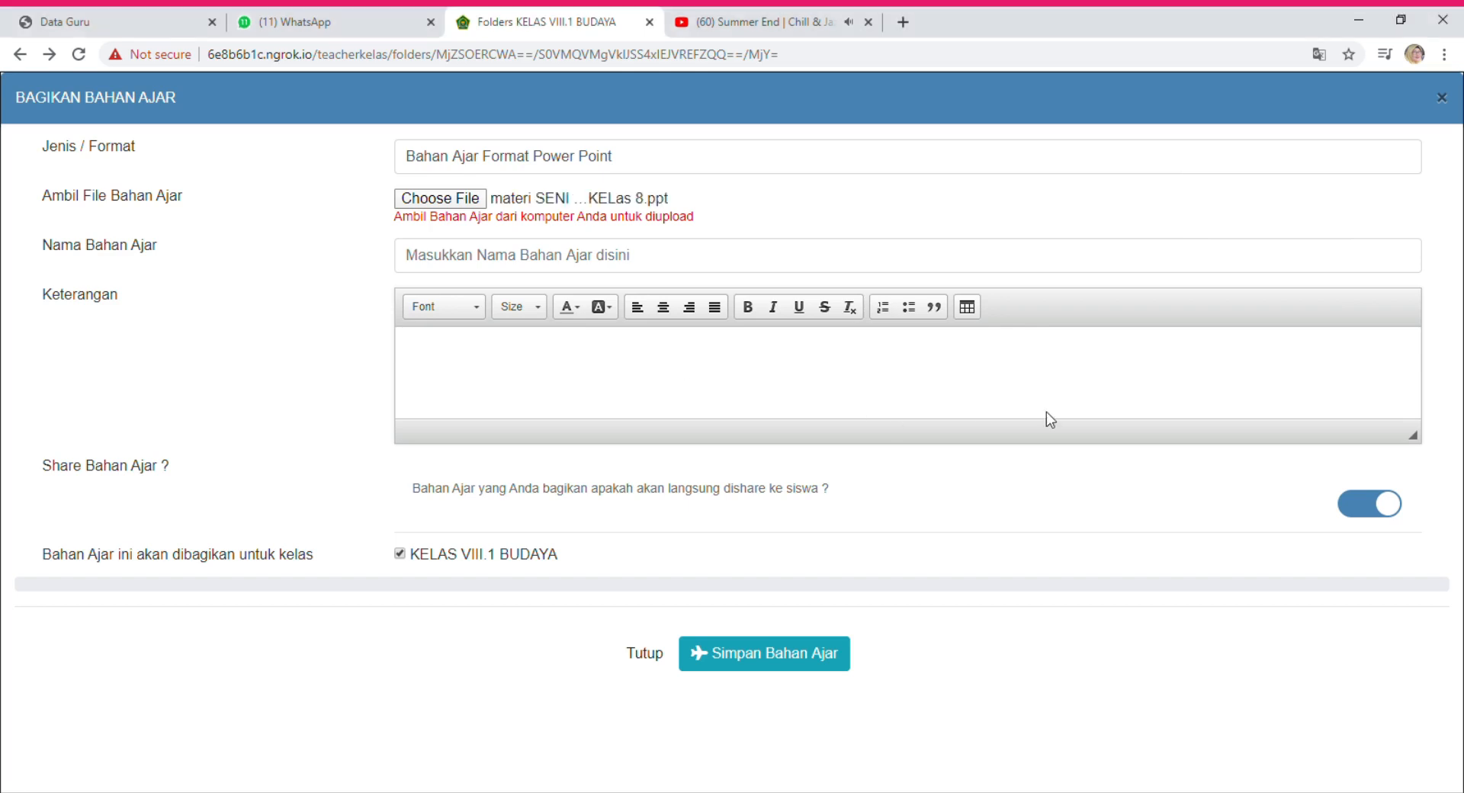
pyautogui.click(447, 264)
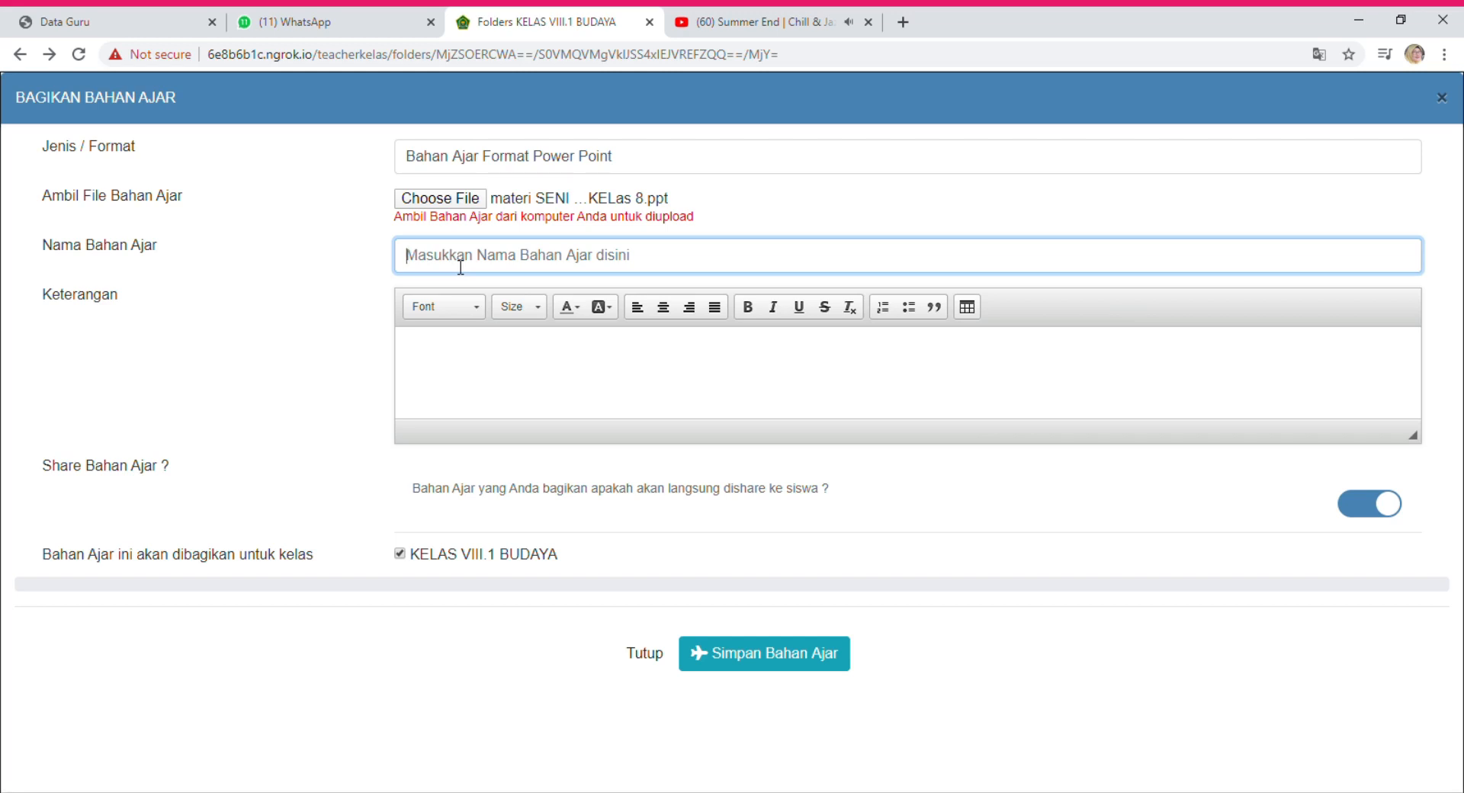
# Name the material 'SENI BUDAYA TENTANG LAGU DAERAH'.
pyautogui.write('sen')
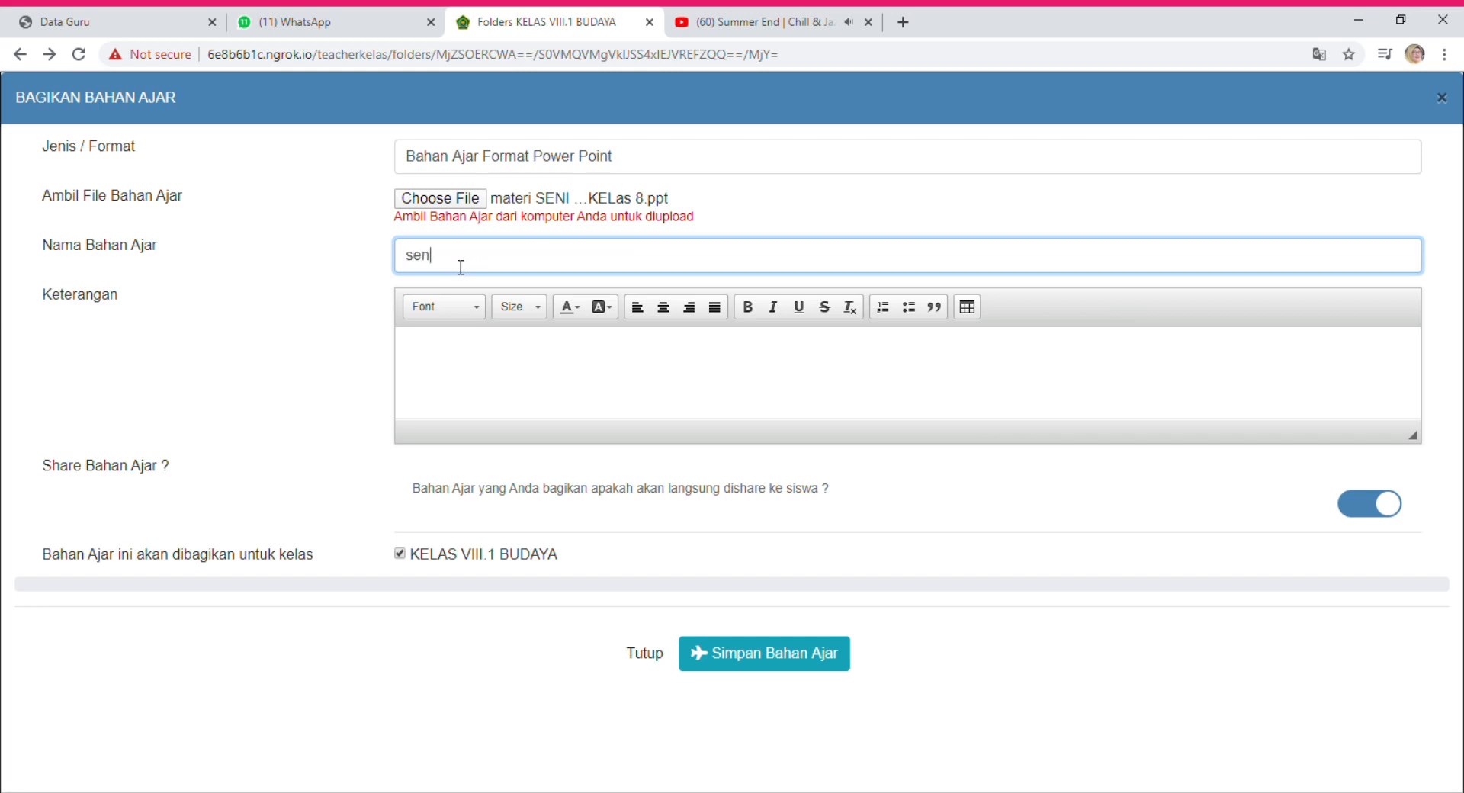
pyautogui.write('i buadaya')
pyautogui.press('BackSpace')
pyautogui.press('BackSpace')
pyautogui.press('BackSpace')
pyautogui.press('BackSpace')
pyautogui.press('BackSpace')
pyautogui.press('BackSpace')
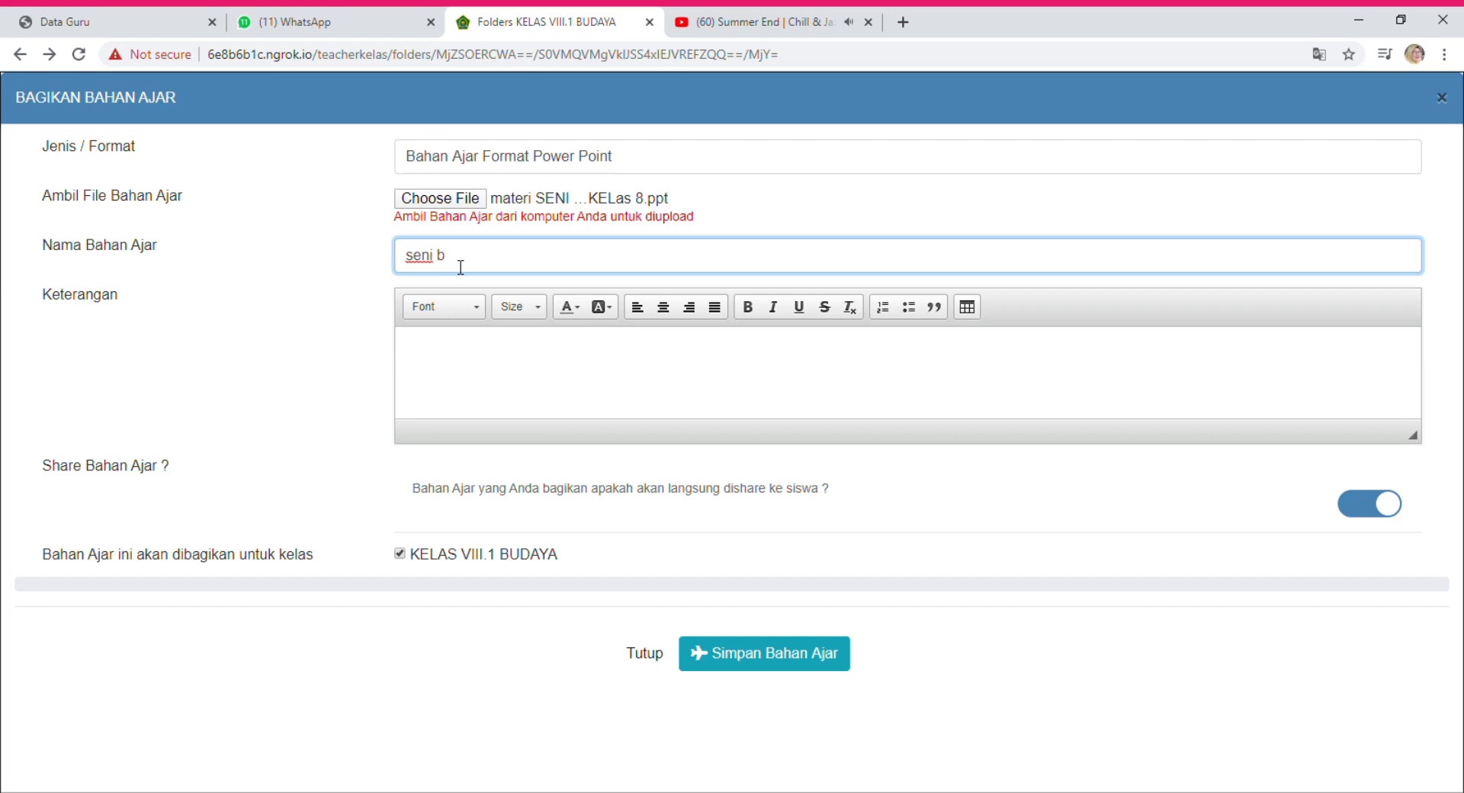
pyautogui.press('BackSpace')
pyautogui.press('BackSpace')
pyautogui.press('BackSpace')
pyautogui.press('BackSpace')
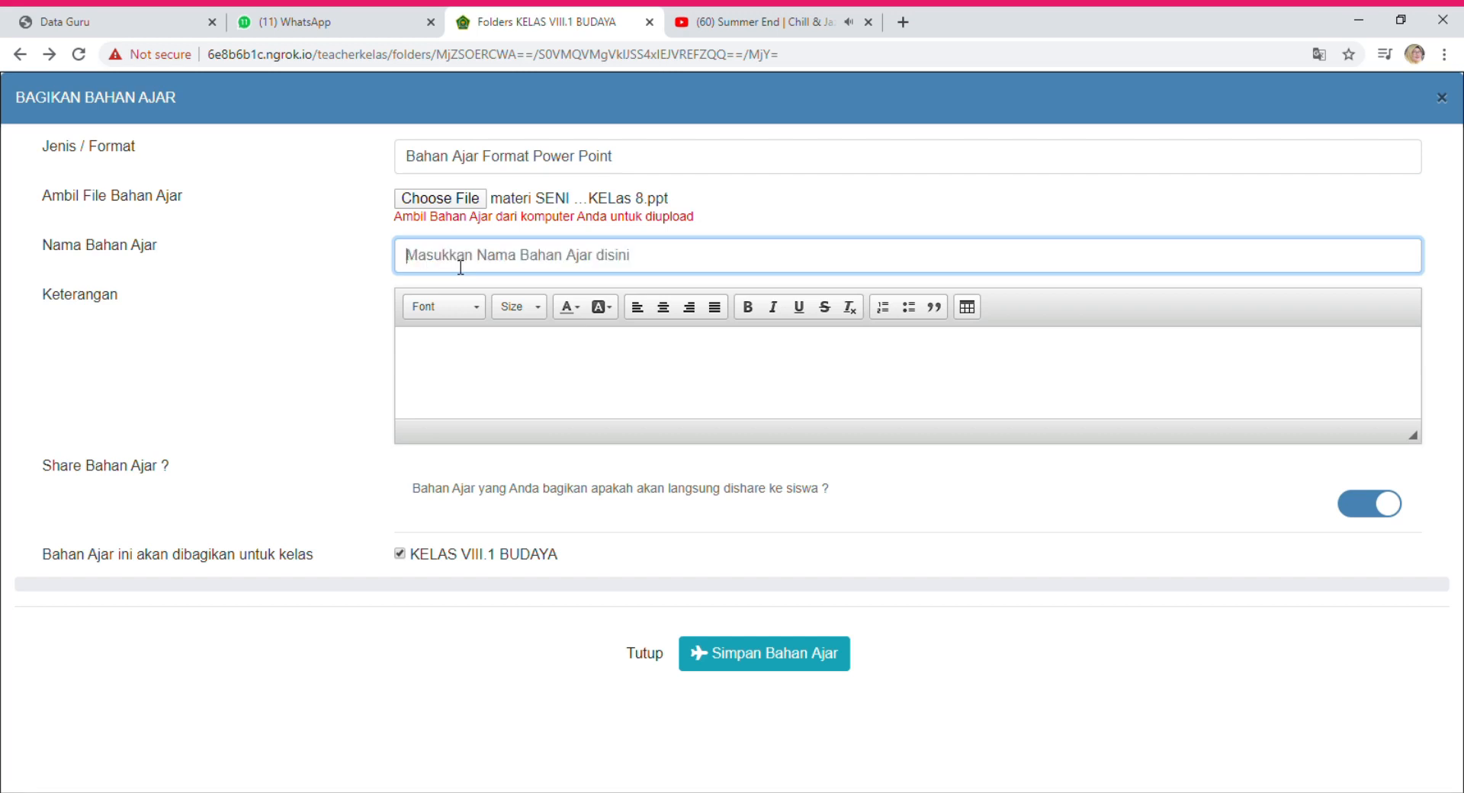
pyautogui.write('SENI')
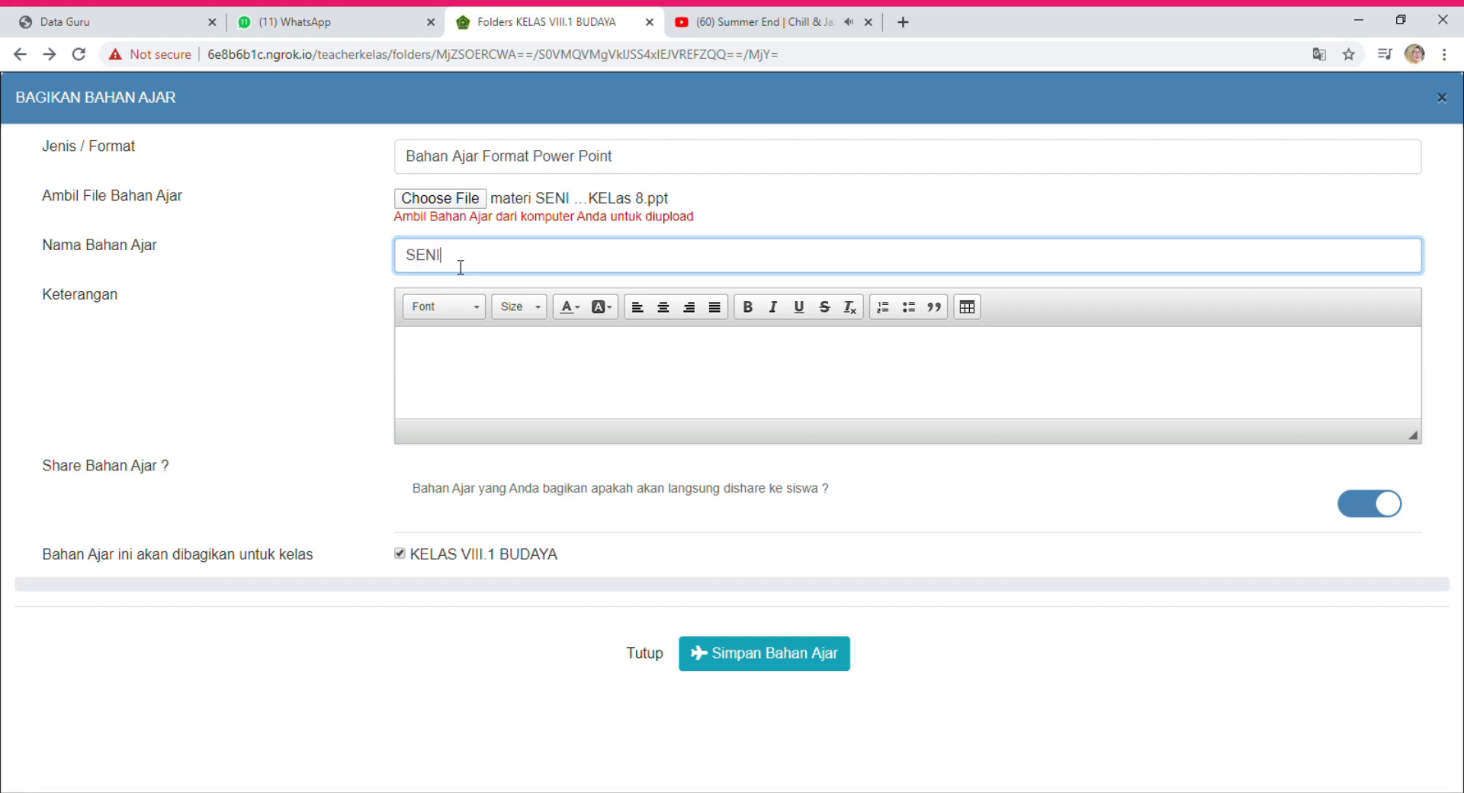
pyautogui.write(' BUDAYA TENTANG LAGU DAERAH')
pyautogui.click(559, 297)
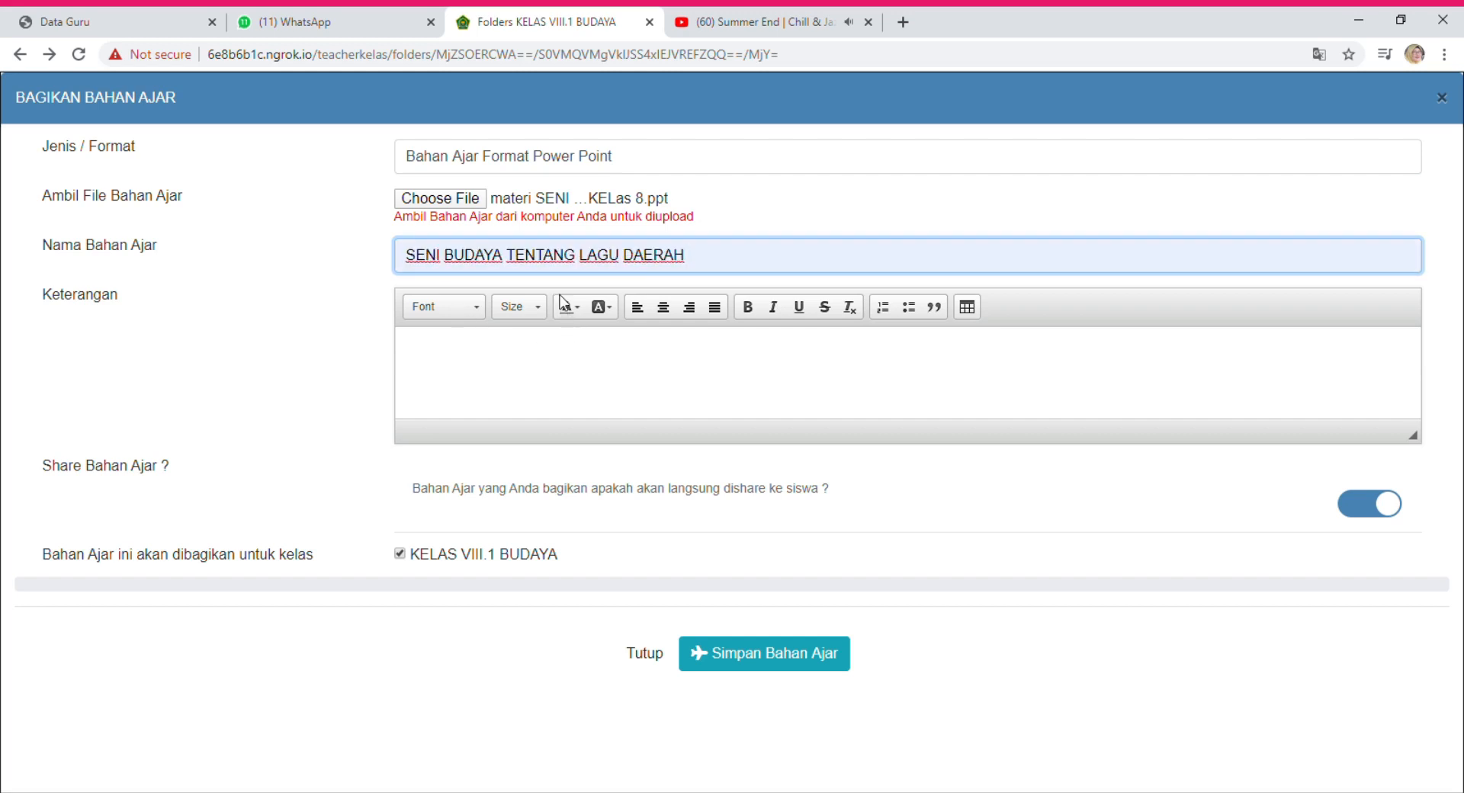
# Describe it as 'SILAKAN SISWA UNTUK MELIHAT BAHAN AJAR YANG DISAMPAIKAN'.
pyautogui.click(544, 361)
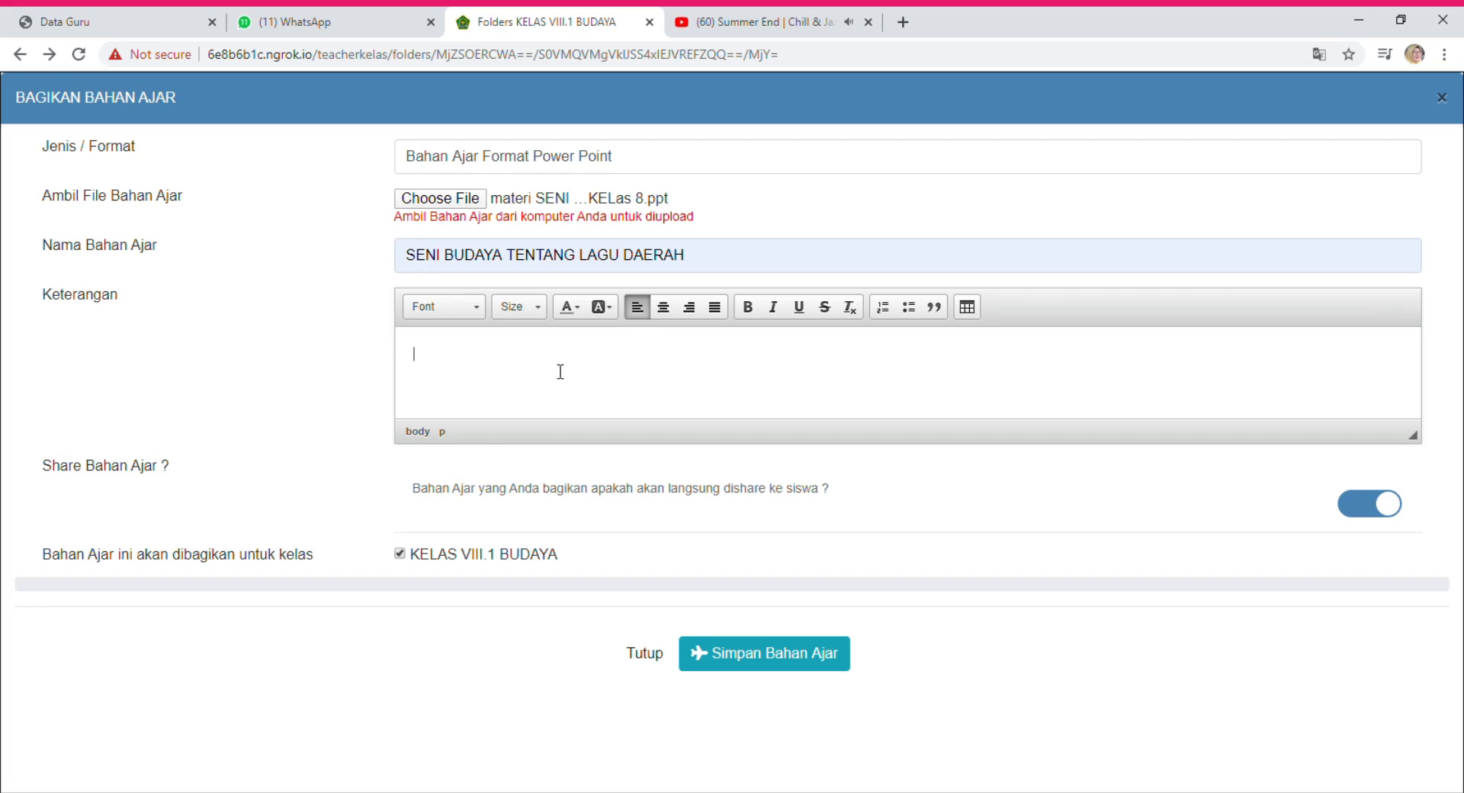
pyautogui.write('SIALAK')
pyautogui.press('BackSpace')
pyautogui.press('BackSpace')
pyautogui.press('BackSpace')
pyautogui.press('BackSpace')
pyautogui.write('LAKAN SISWA UNTUKUK ')
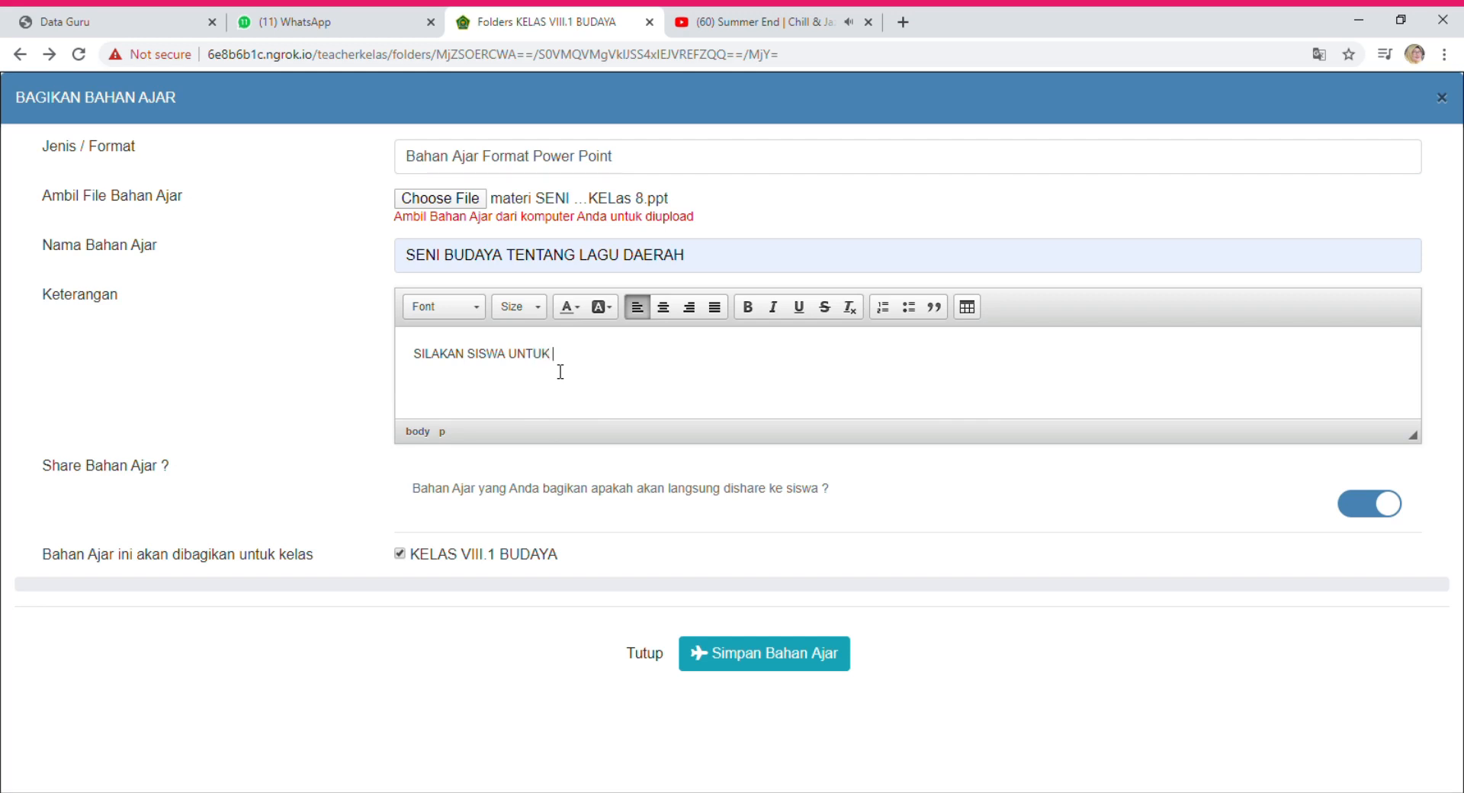
pyautogui.write('MELIHATA BAHAN YAAJAR YANG DISAMPAIKAN')
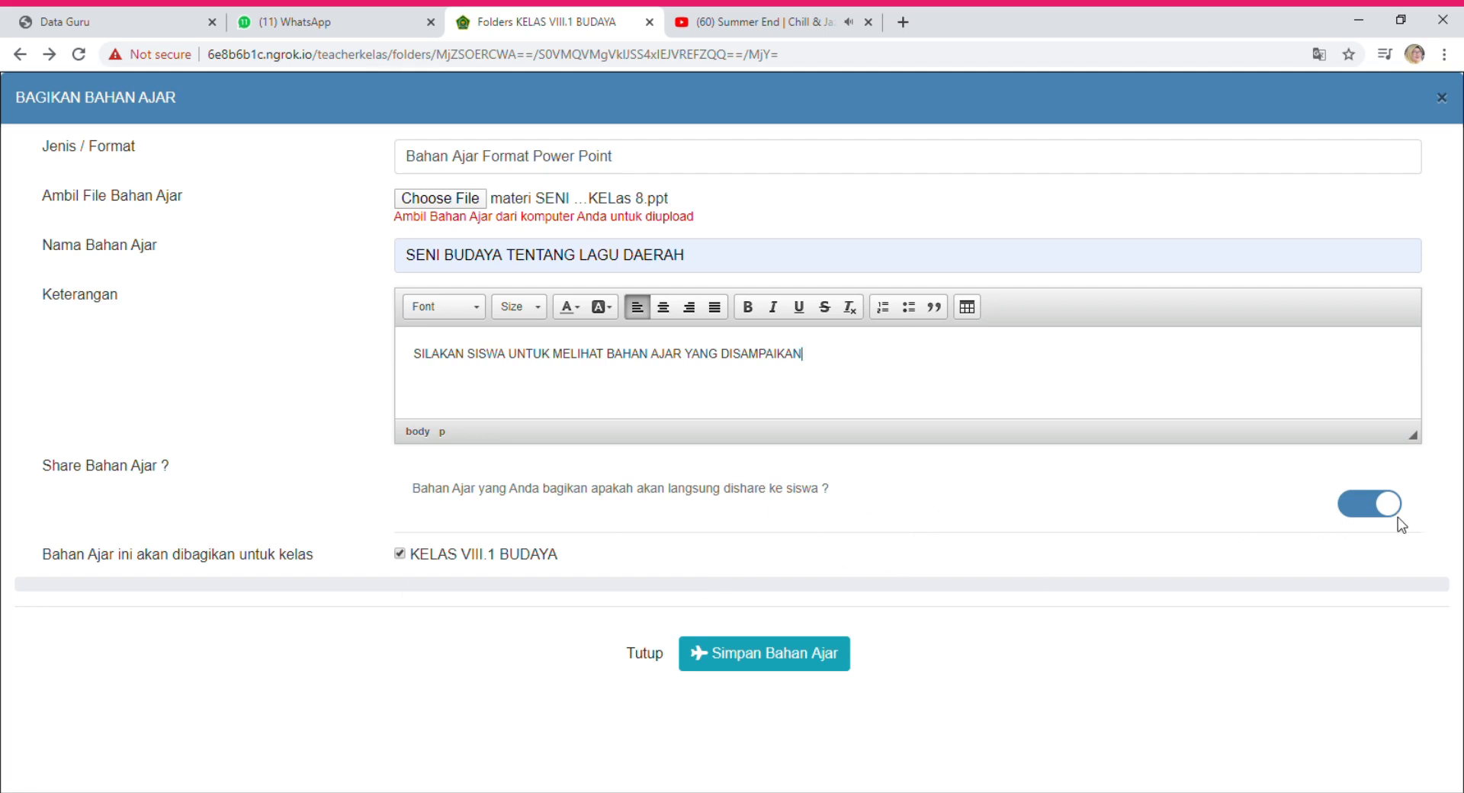
# Turn on Share Bahan Ajar and save the PowerPoint material to start uploading it to KELAS VIII.1 BUDAYA.
pyautogui.click(1353, 511)
pyautogui.click(761, 669)
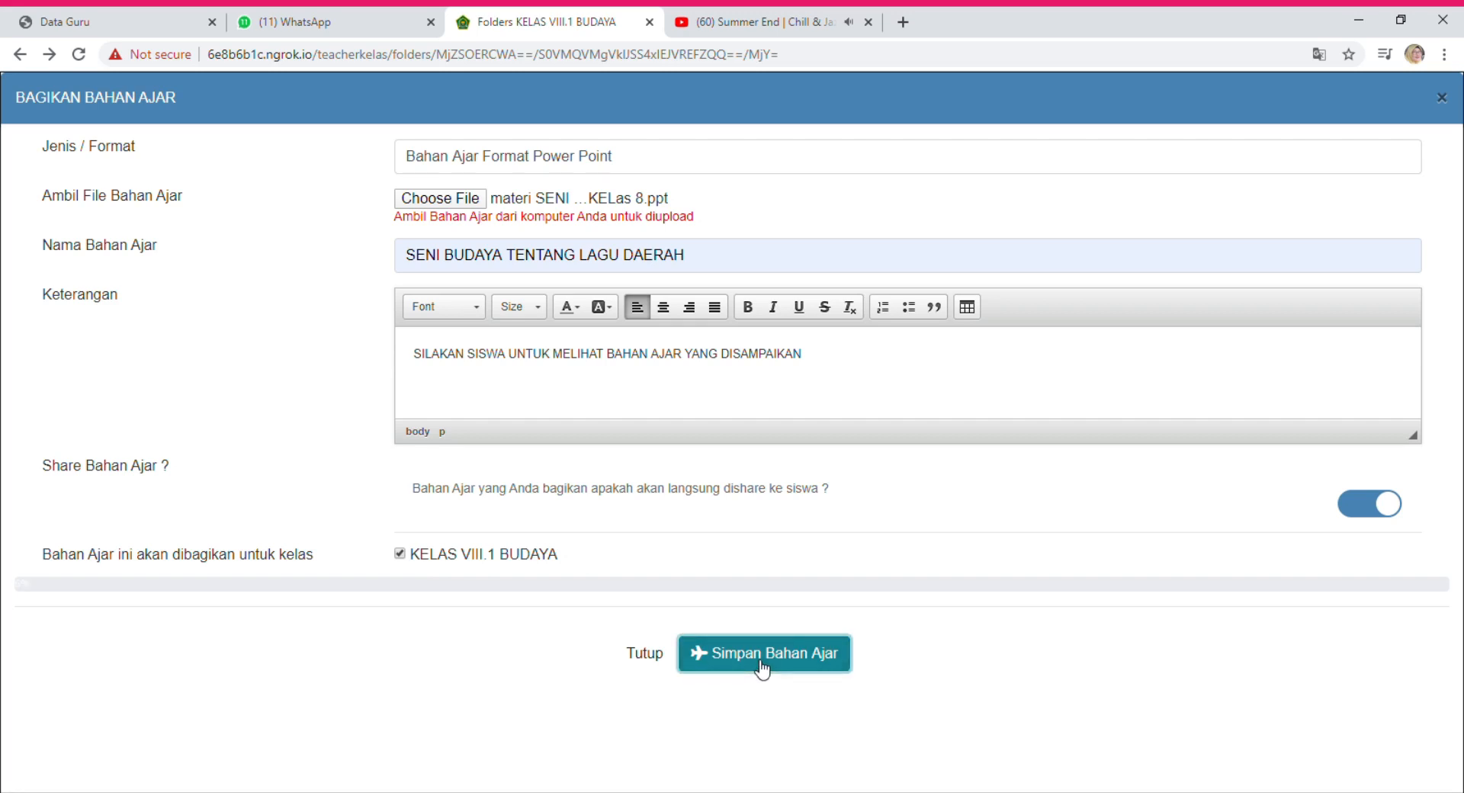
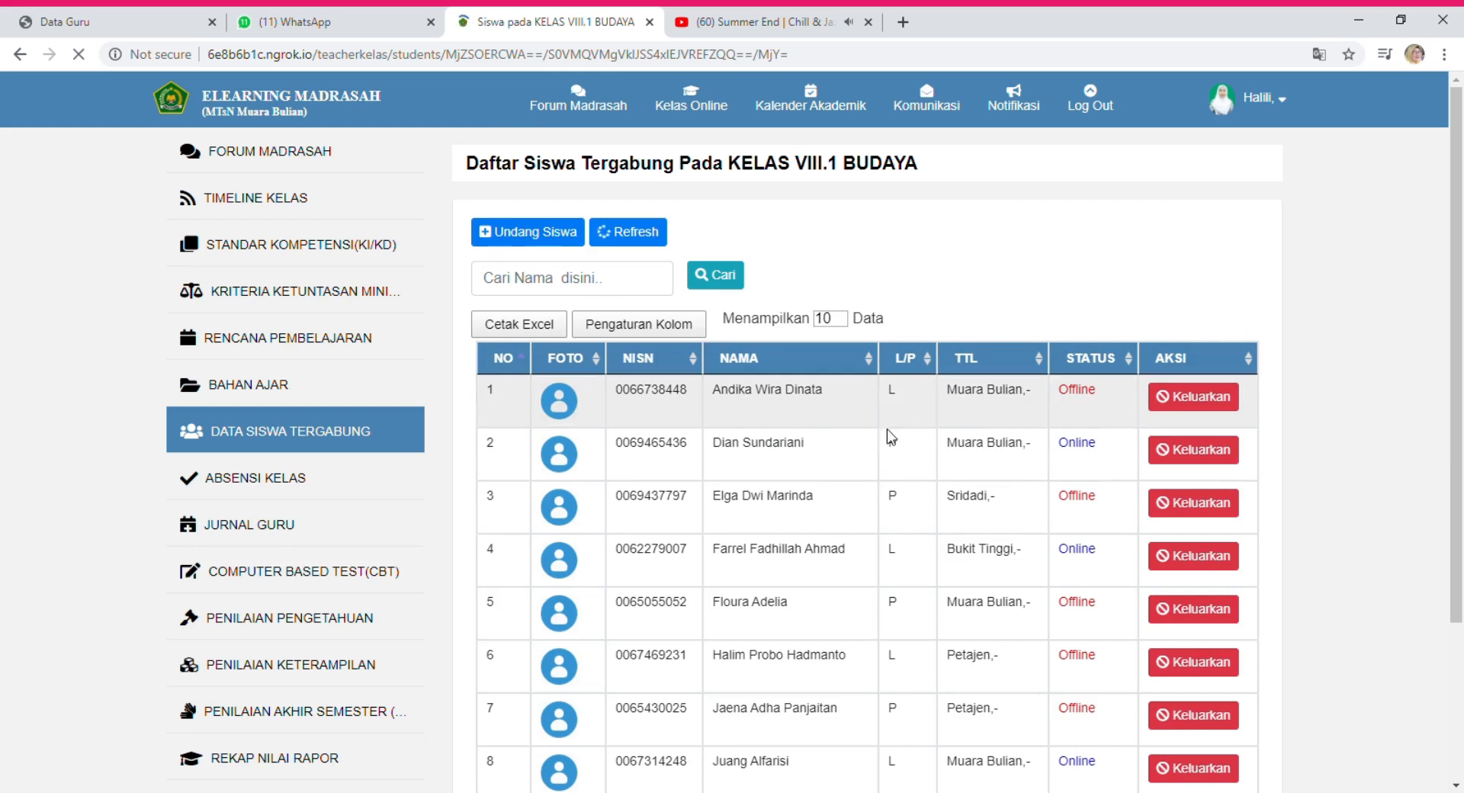
# Check the last page of the class's joined students, then scroll back up.
pyautogui.scroll(-3, 790, 624)
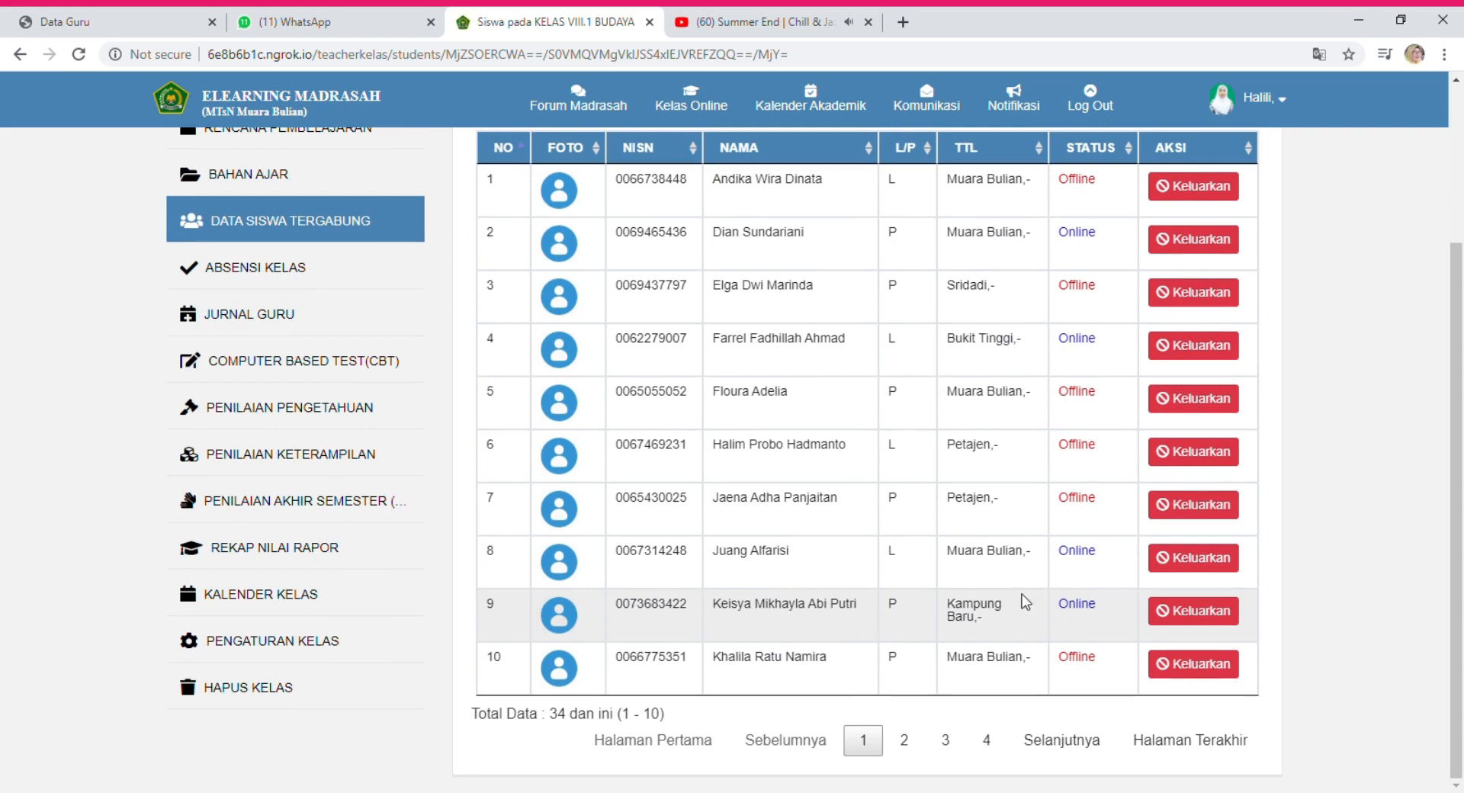
pyautogui.click(945, 740)
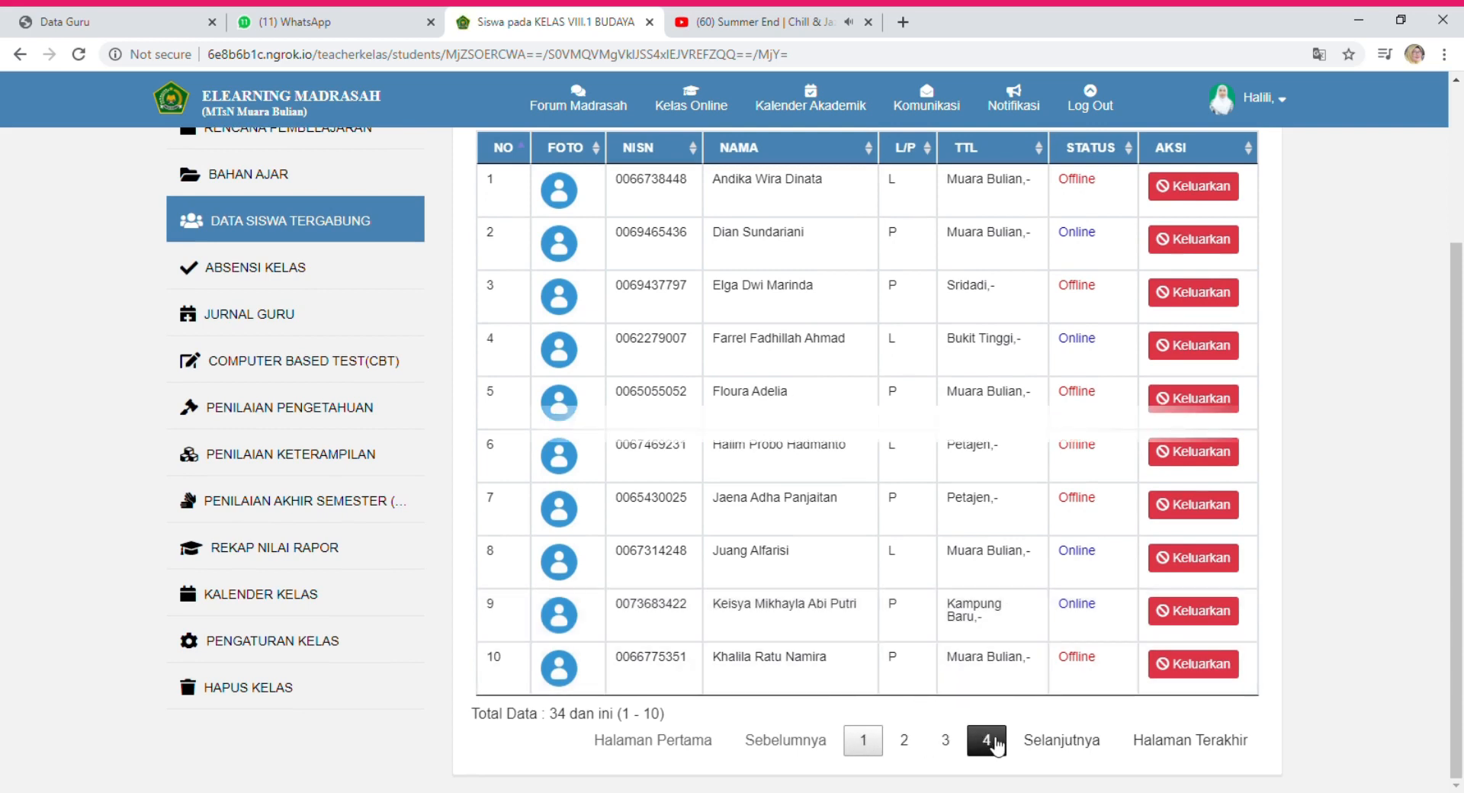
pyautogui.scroll(2, 987, 427)
pyautogui.scroll(1, 987, 430)
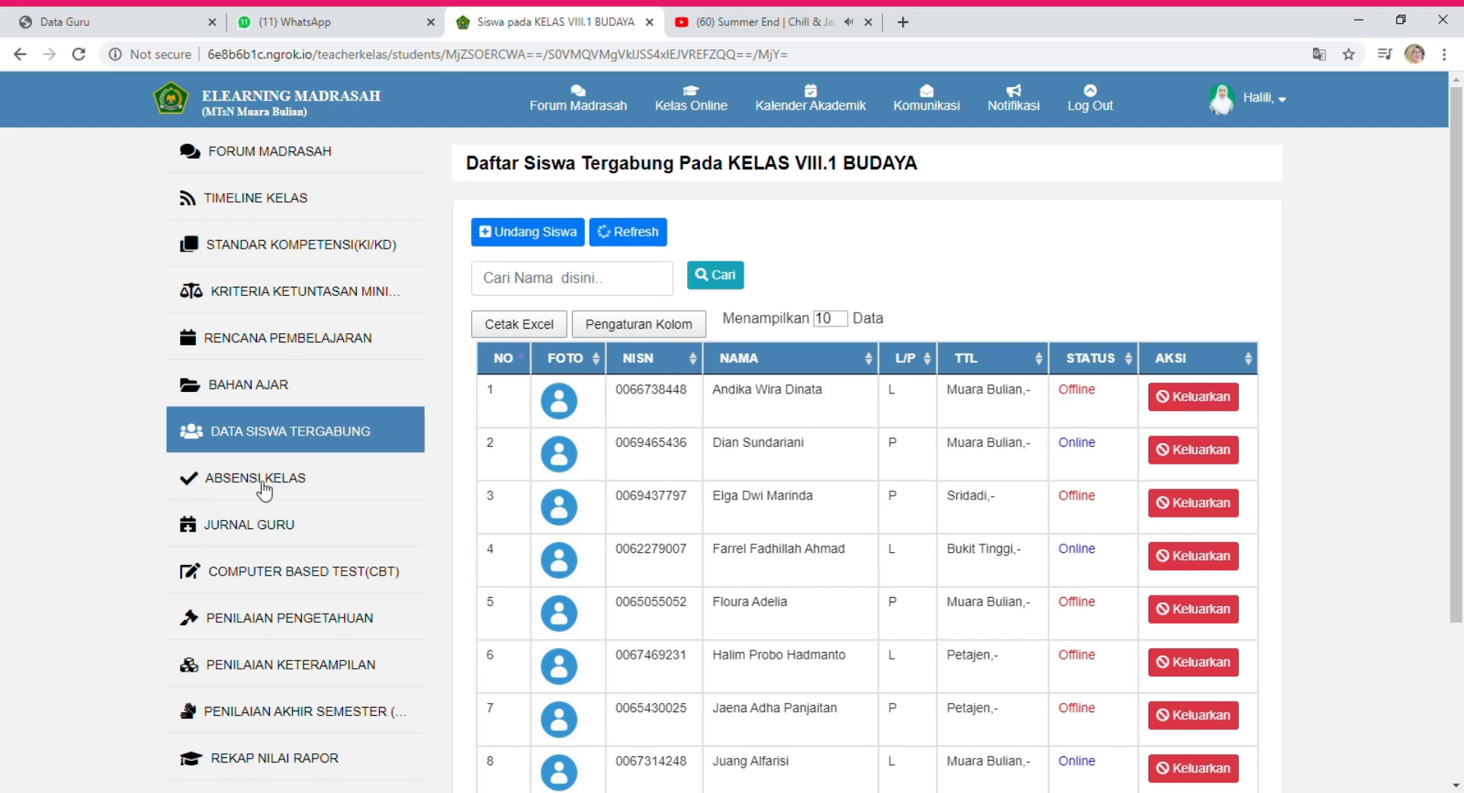
# Open ABSENSI KELAS for KELAS VIII.1 BUDAYA, showing its 34 students.
pyautogui.click(262, 482)
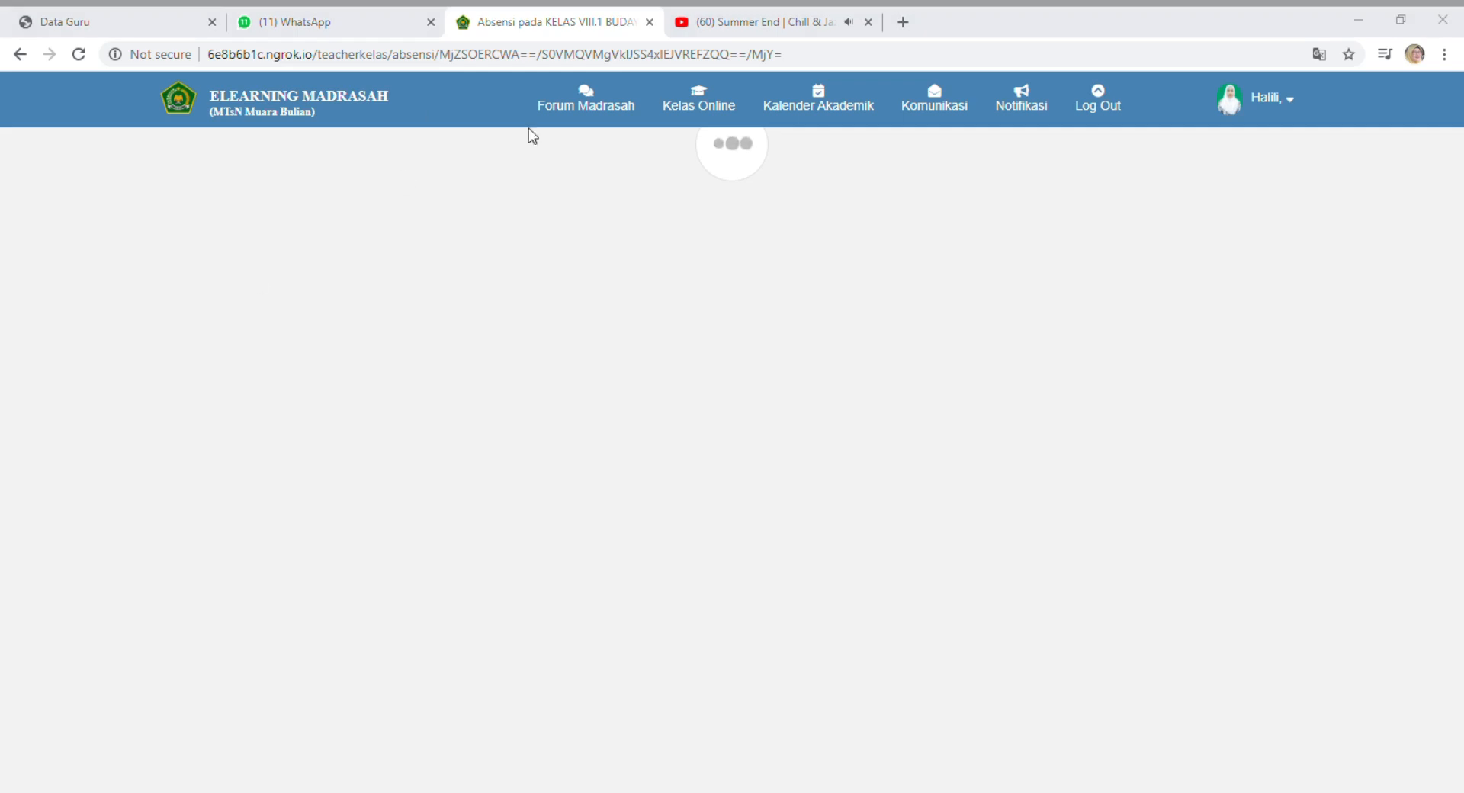
pyautogui.click(802, 247)
pyautogui.click(783, 254)
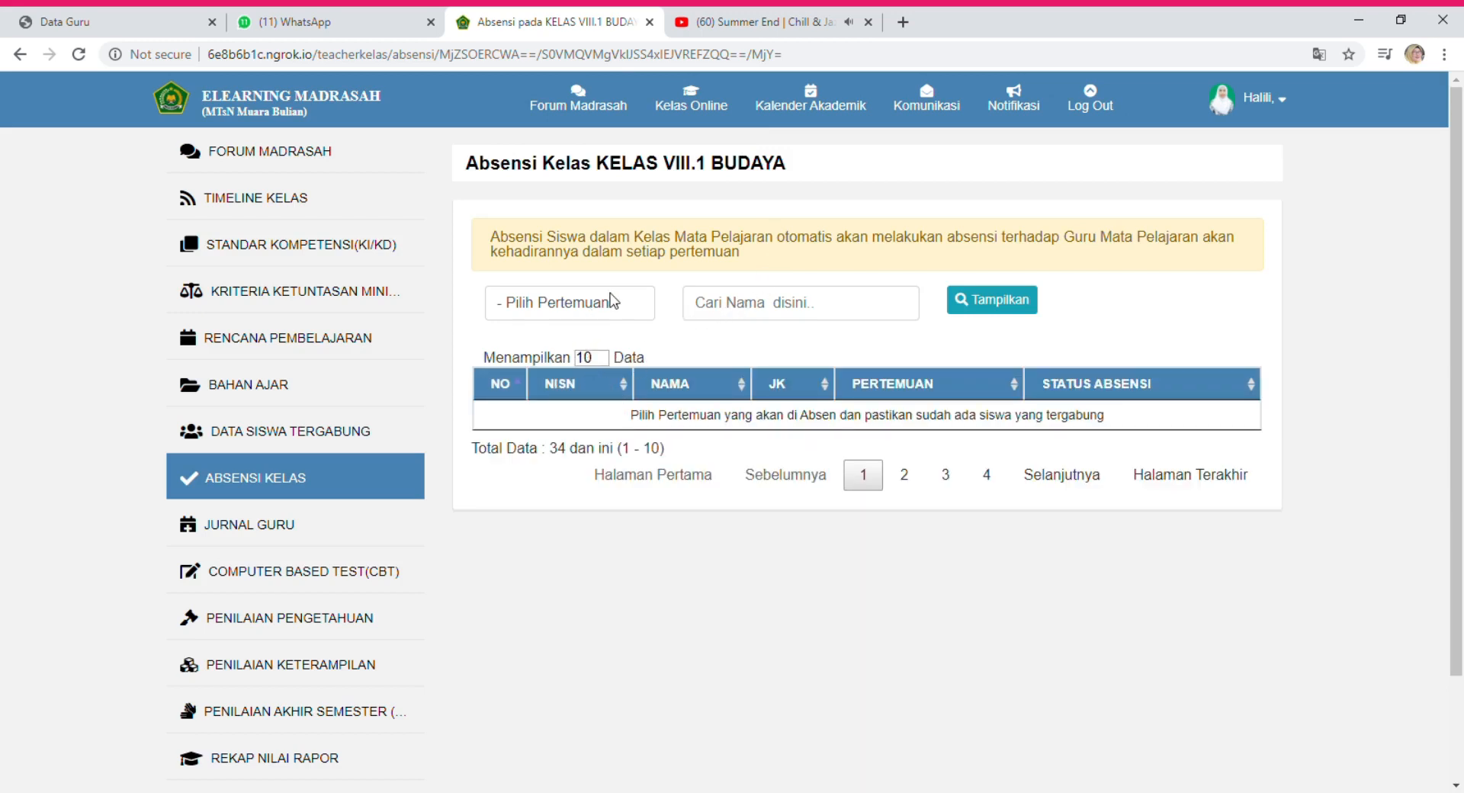
# Display attendance for Pertemuan Ke - 1, browse to the last page and back to page 1.
pyautogui.click(571, 304)
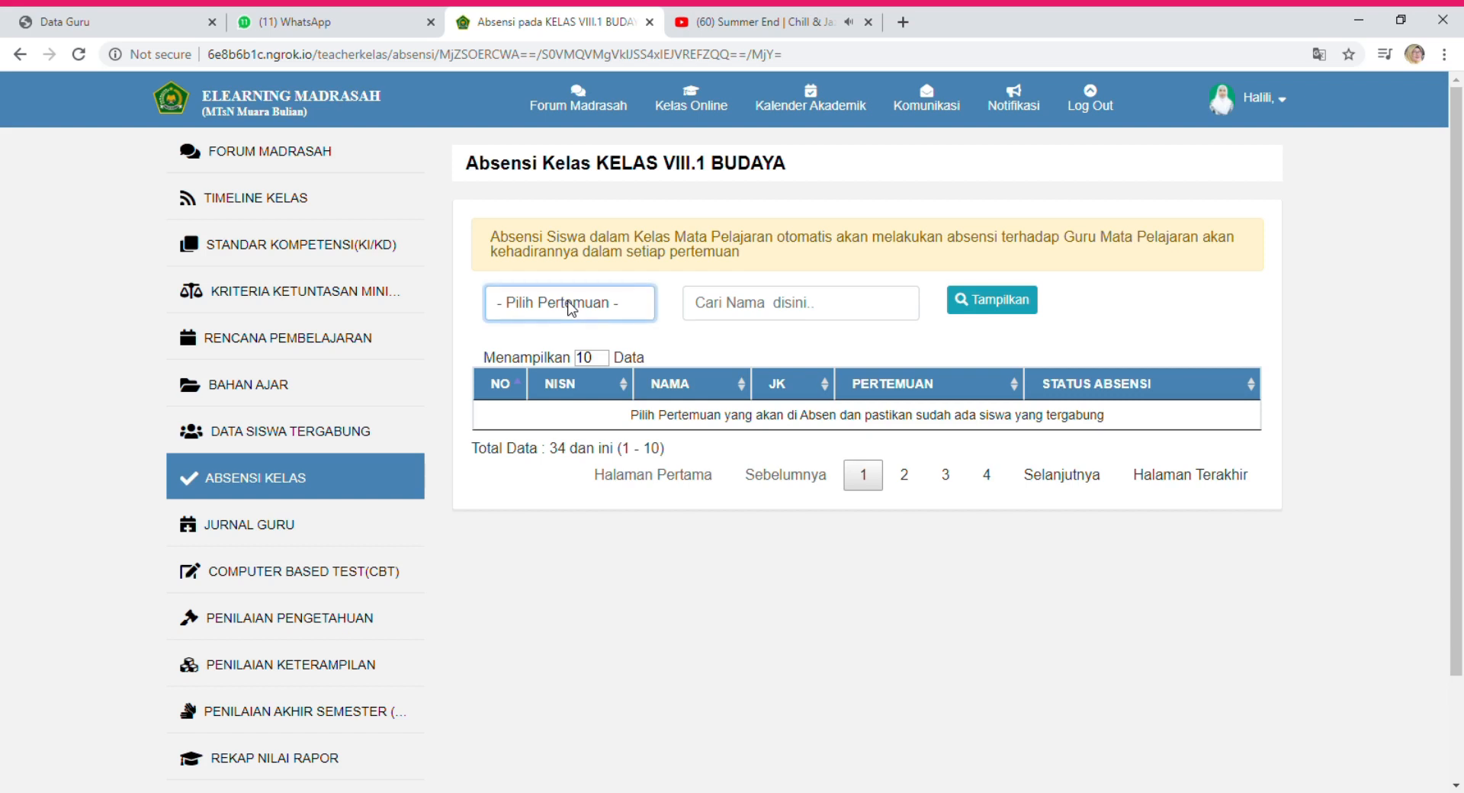
pyautogui.click(569, 350)
pyautogui.click(756, 319)
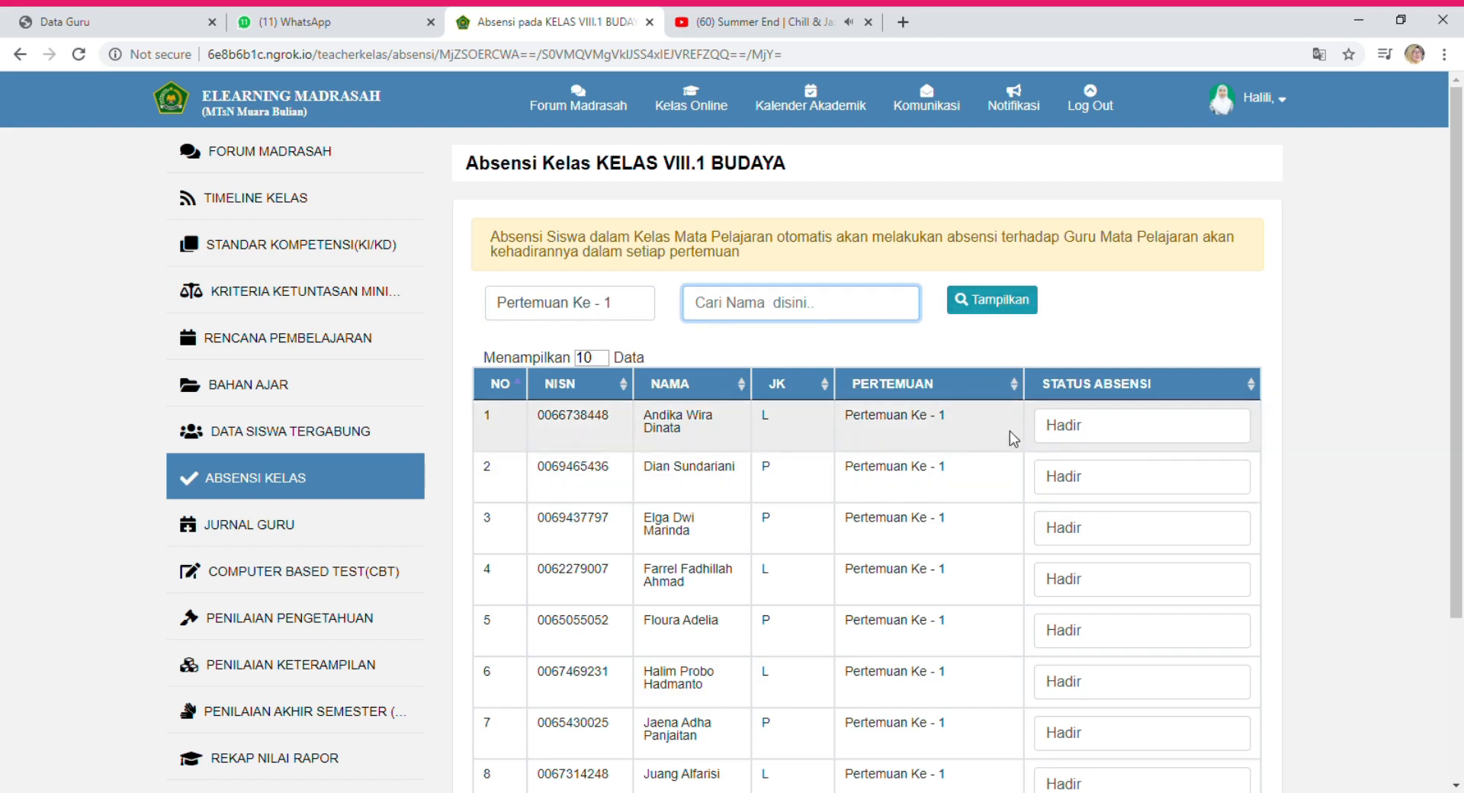
pyautogui.scroll(-3, 897, 466)
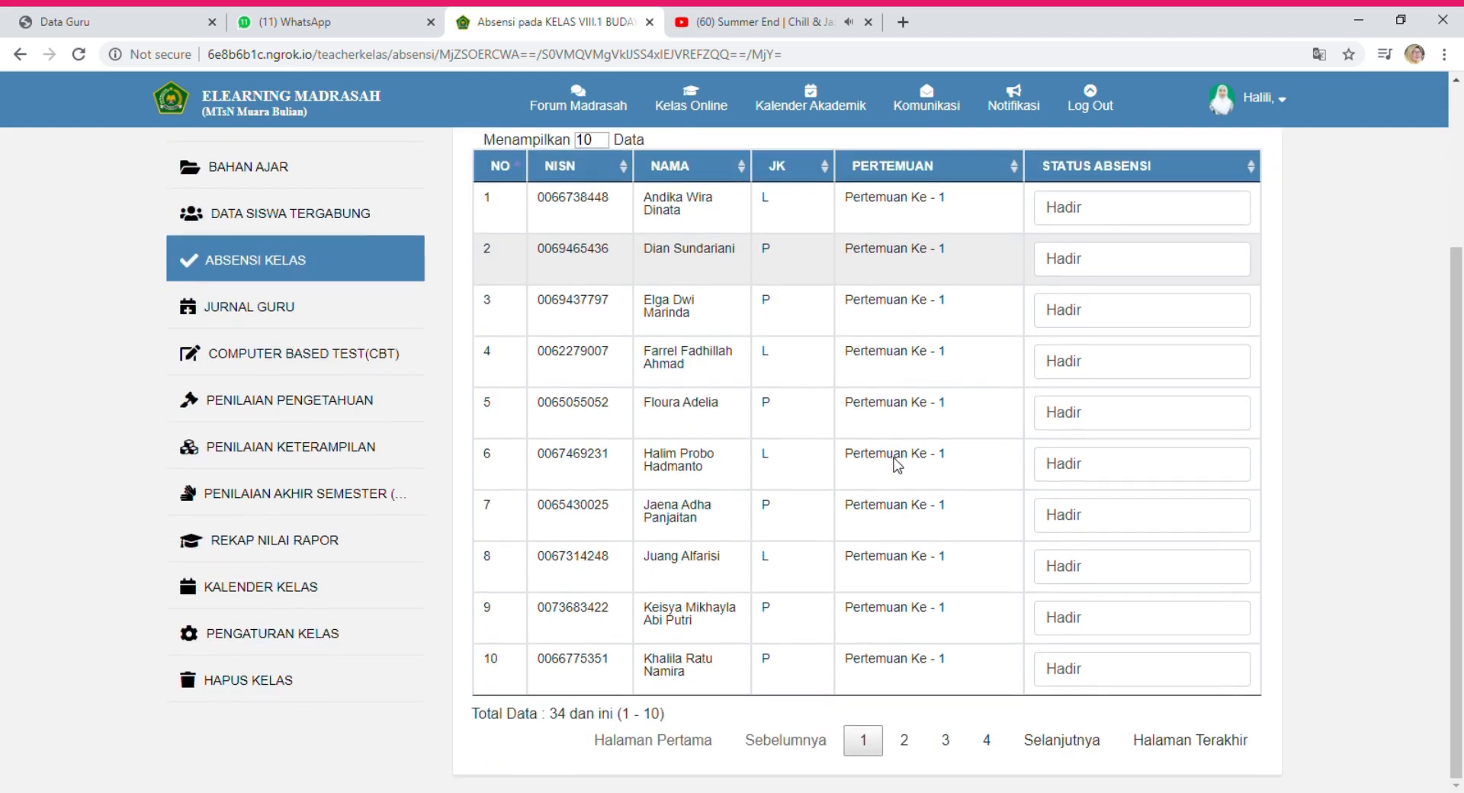
pyautogui.click(990, 744)
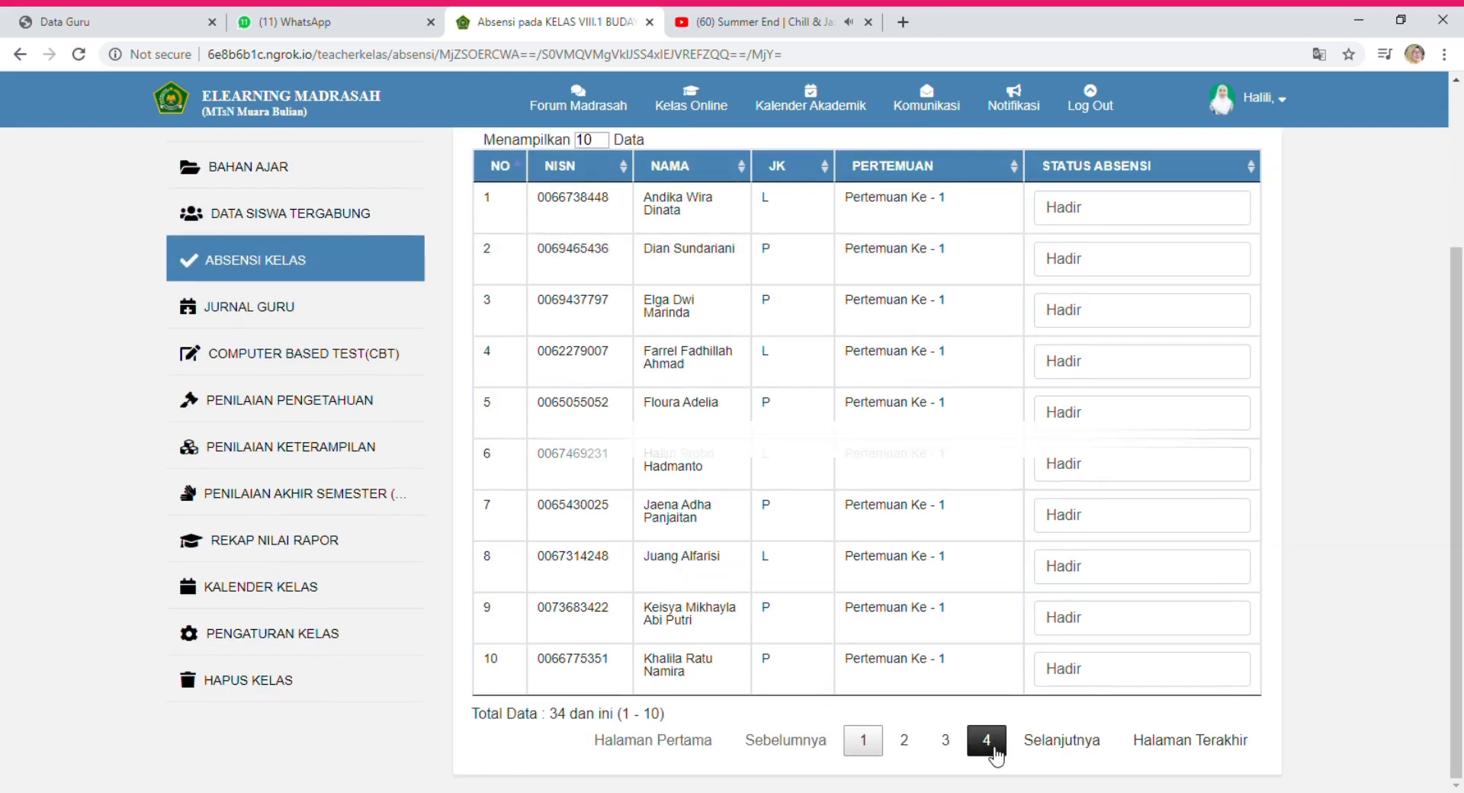
pyautogui.scroll(1, 994, 747)
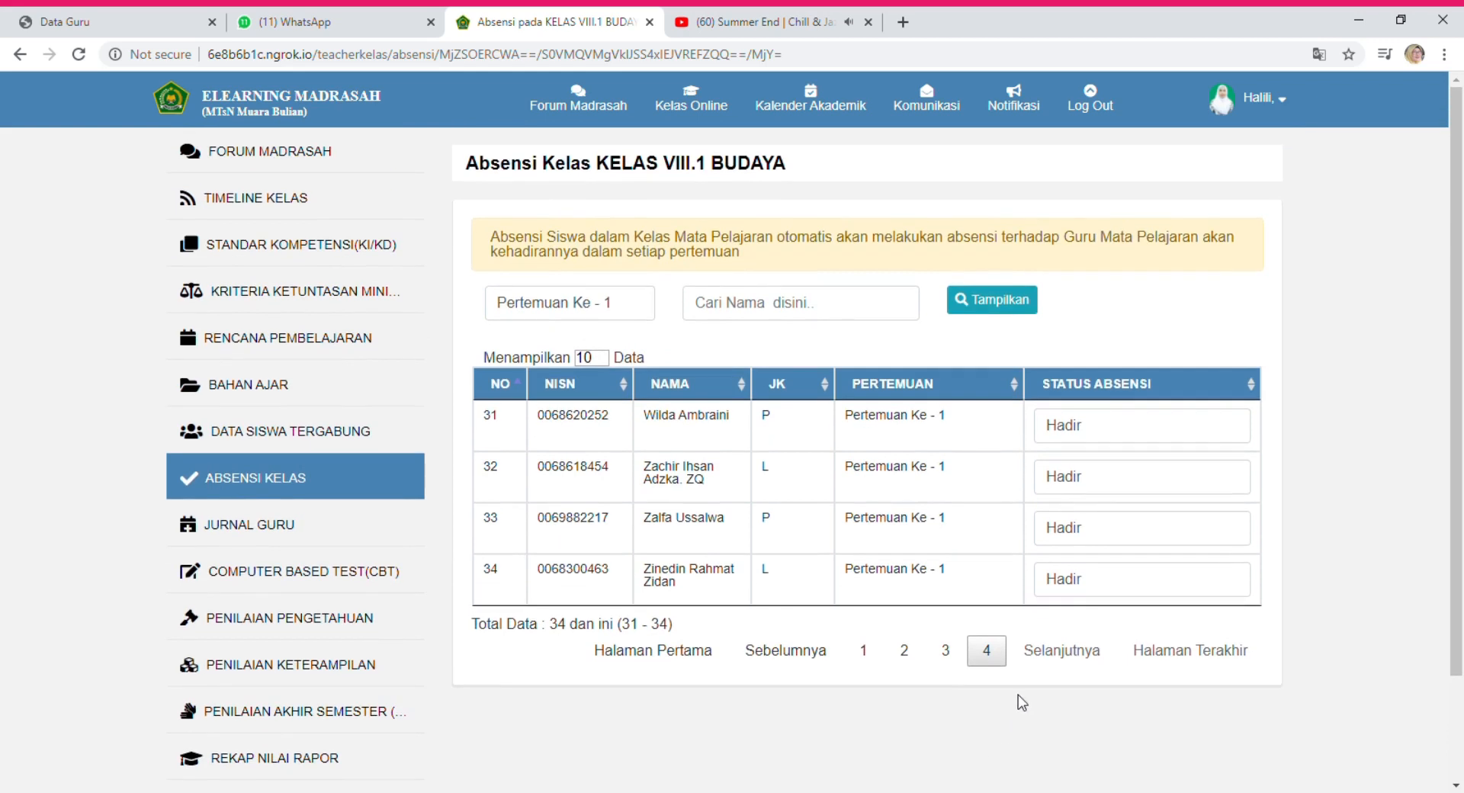
pyautogui.click(1007, 309)
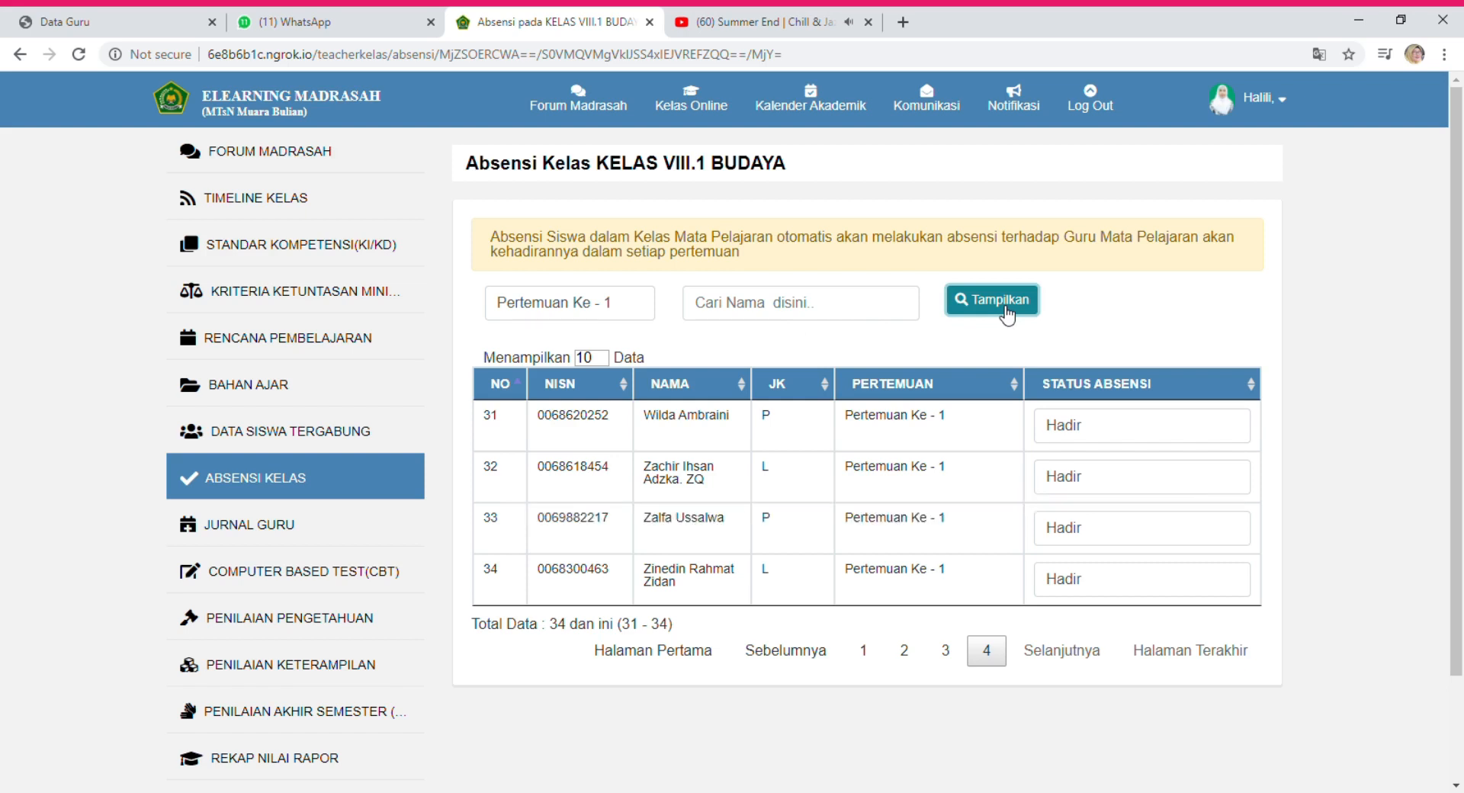
pyautogui.click(865, 652)
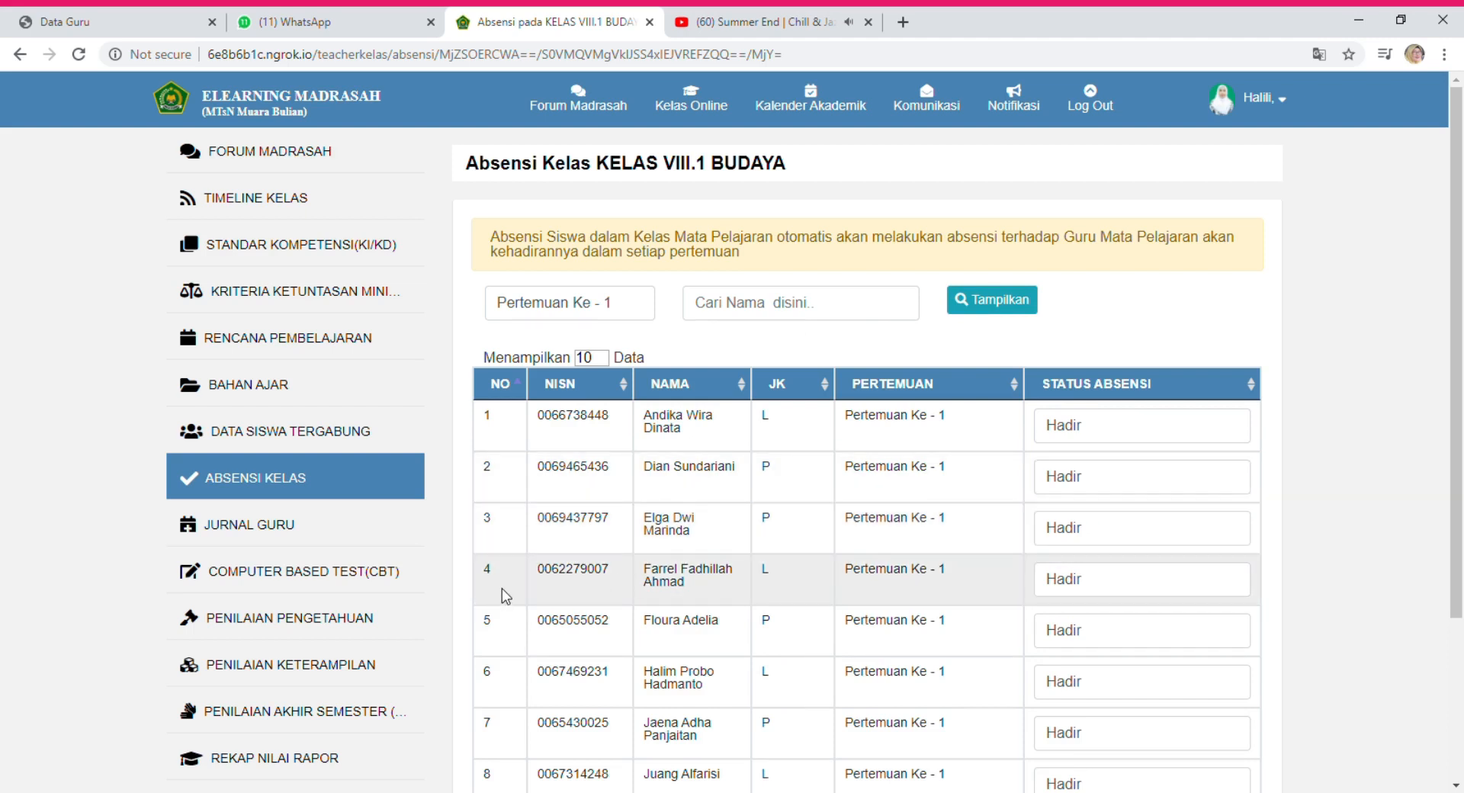
pyautogui.click(1059, 432)
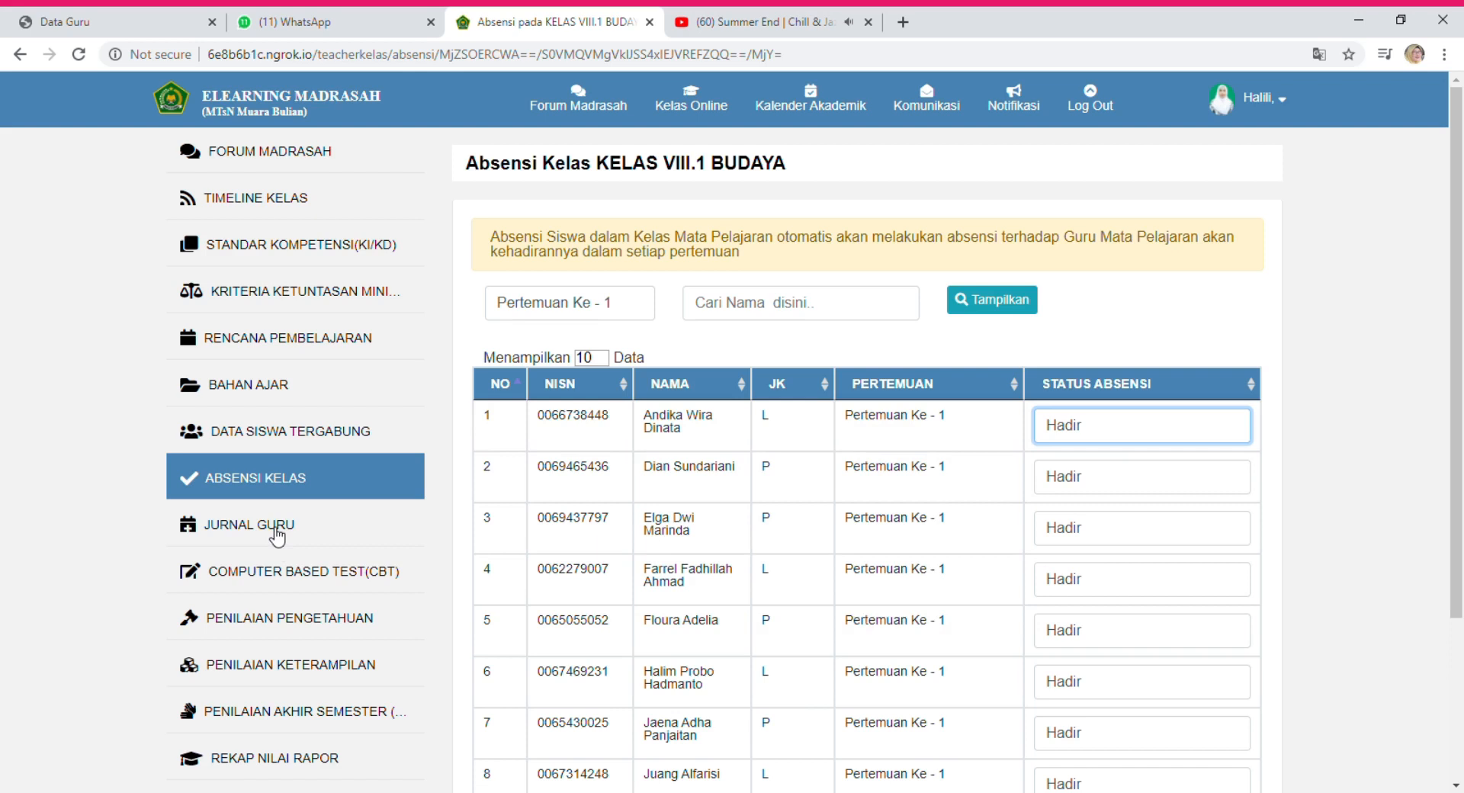
# Open JURNAL GURU and start a new incident with TAMBAH KEJADIAN.
pyautogui.click(276, 530)
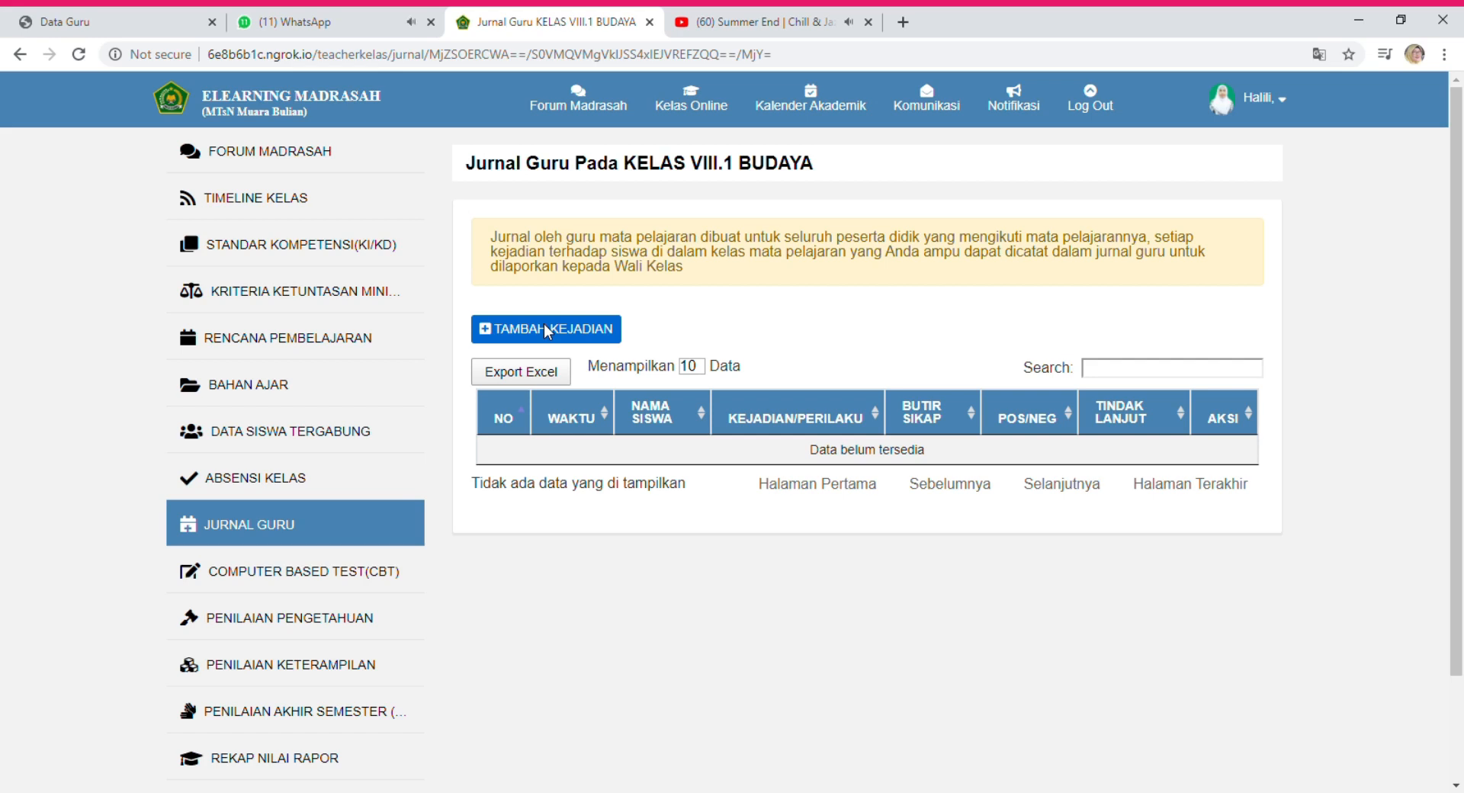
pyautogui.click(546, 330)
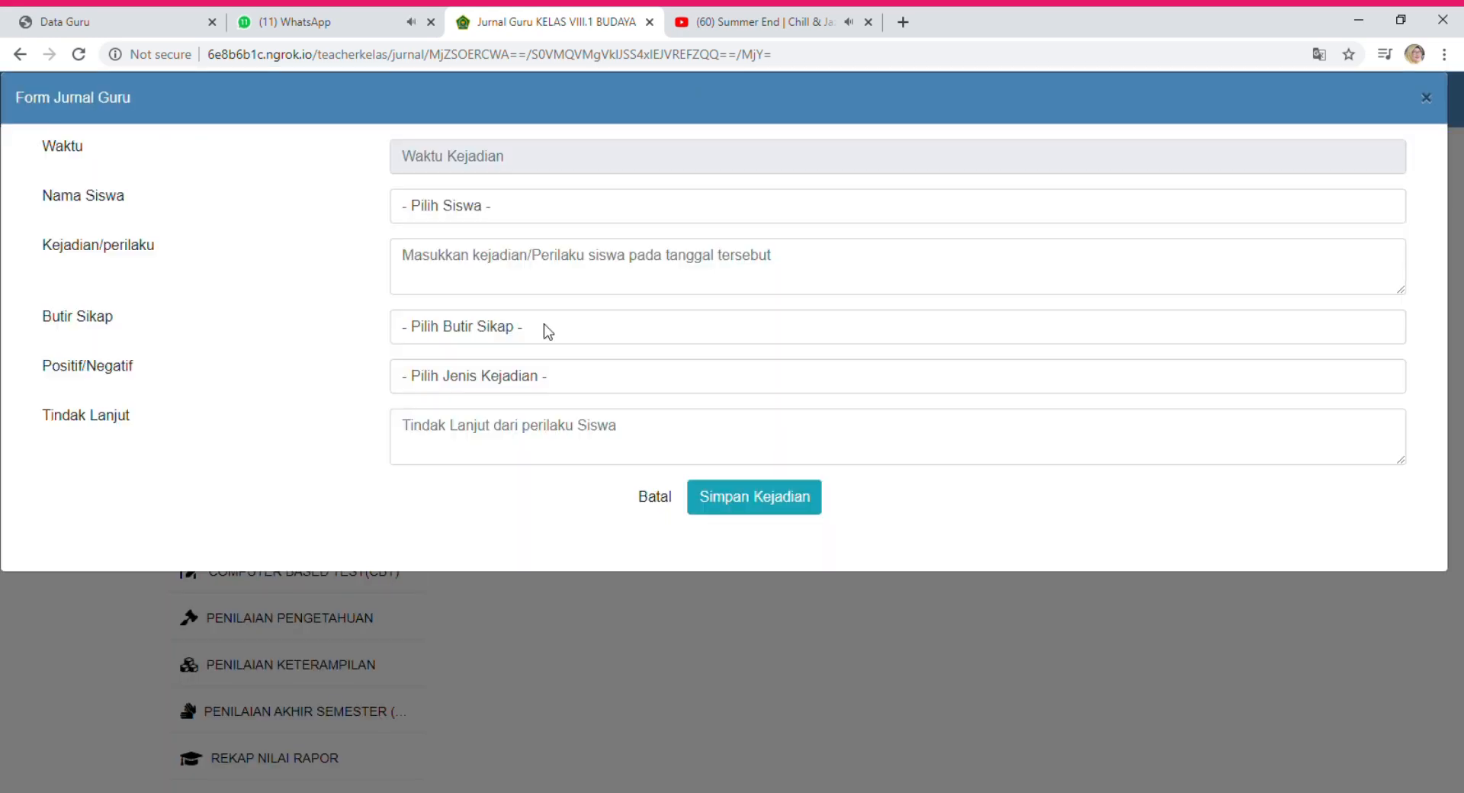
pyautogui.click(420, 162)
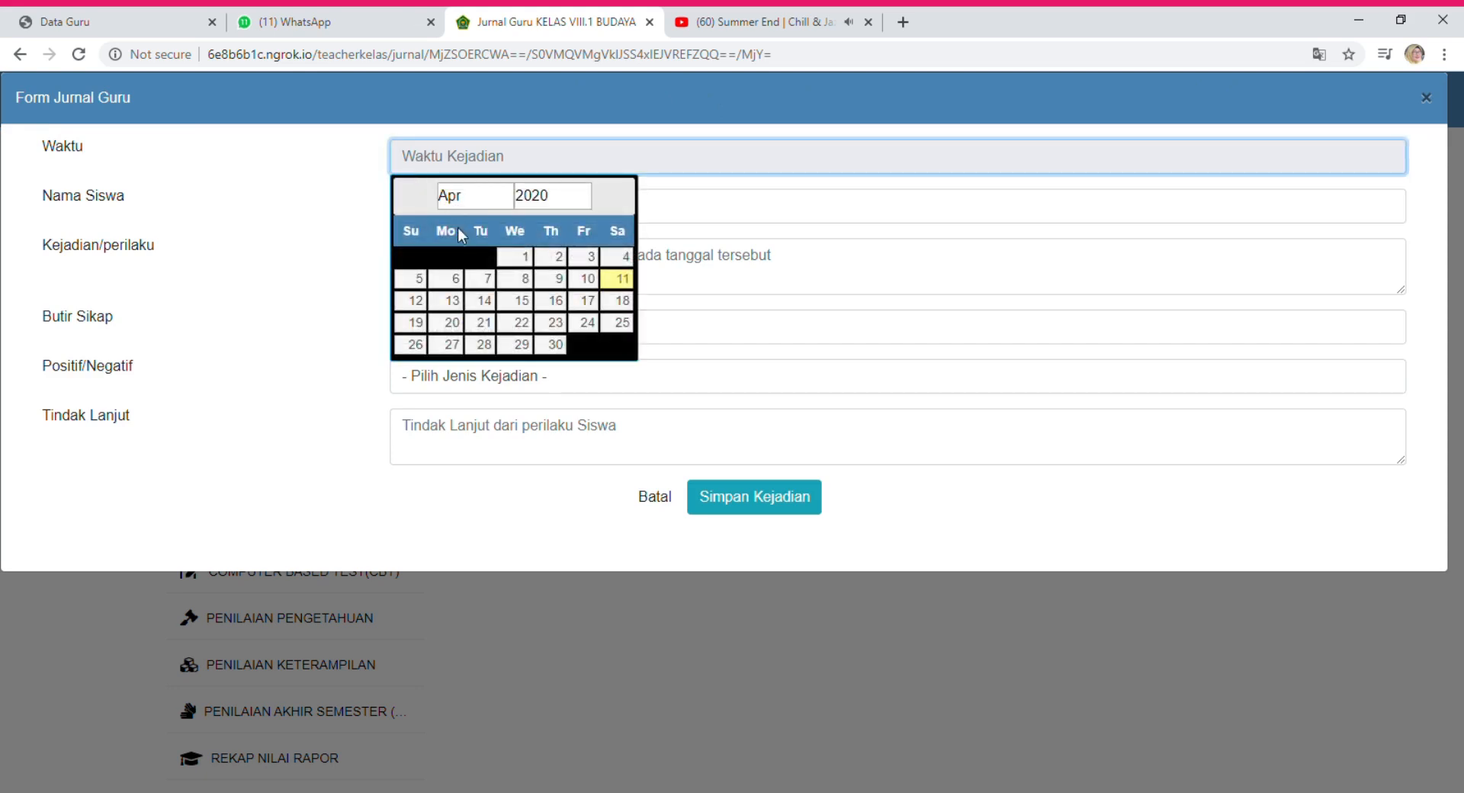
# Record a 'Terlambat' incident for the first student on 13 April 2020.
pyautogui.click(452, 300)
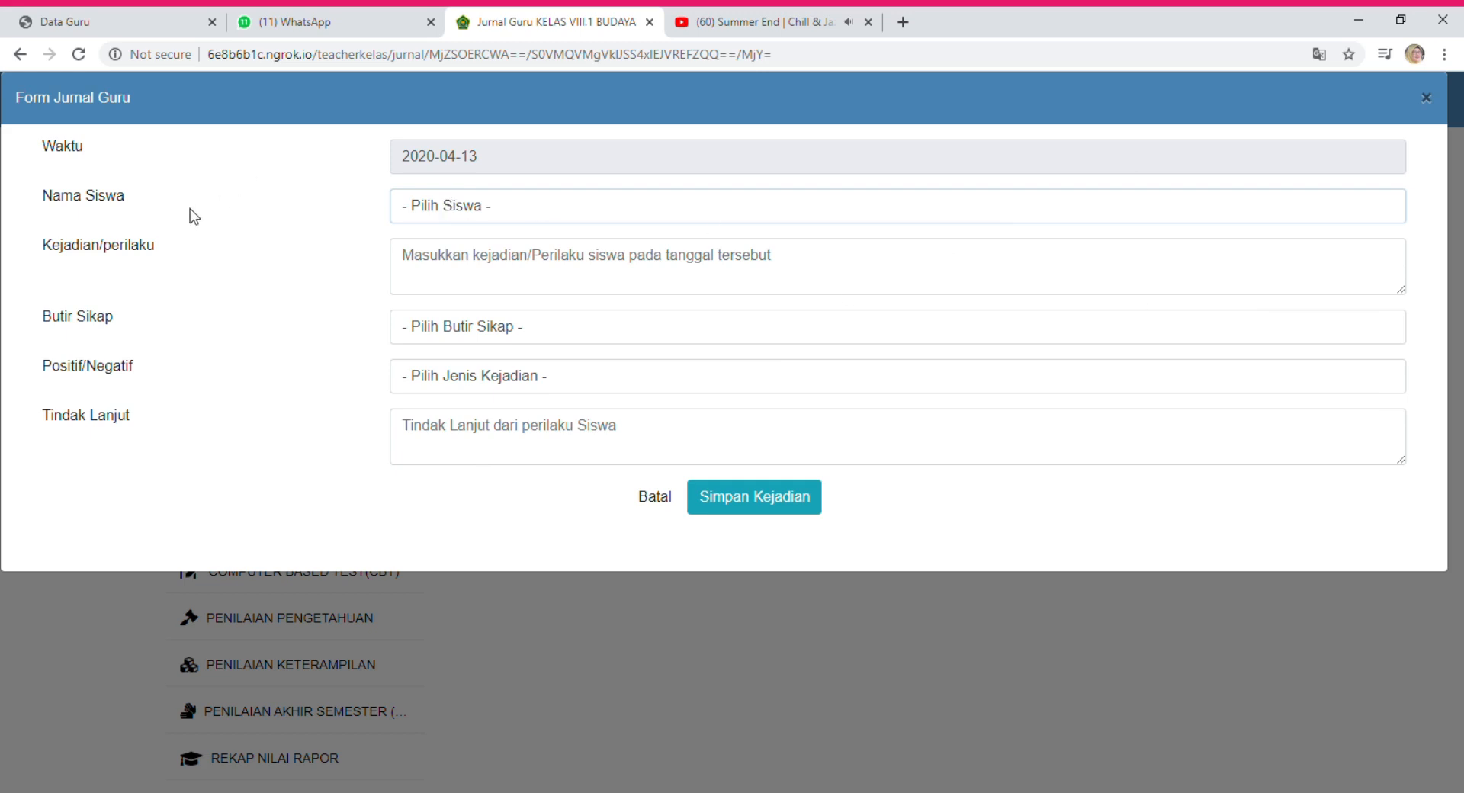
pyautogui.click(461, 213)
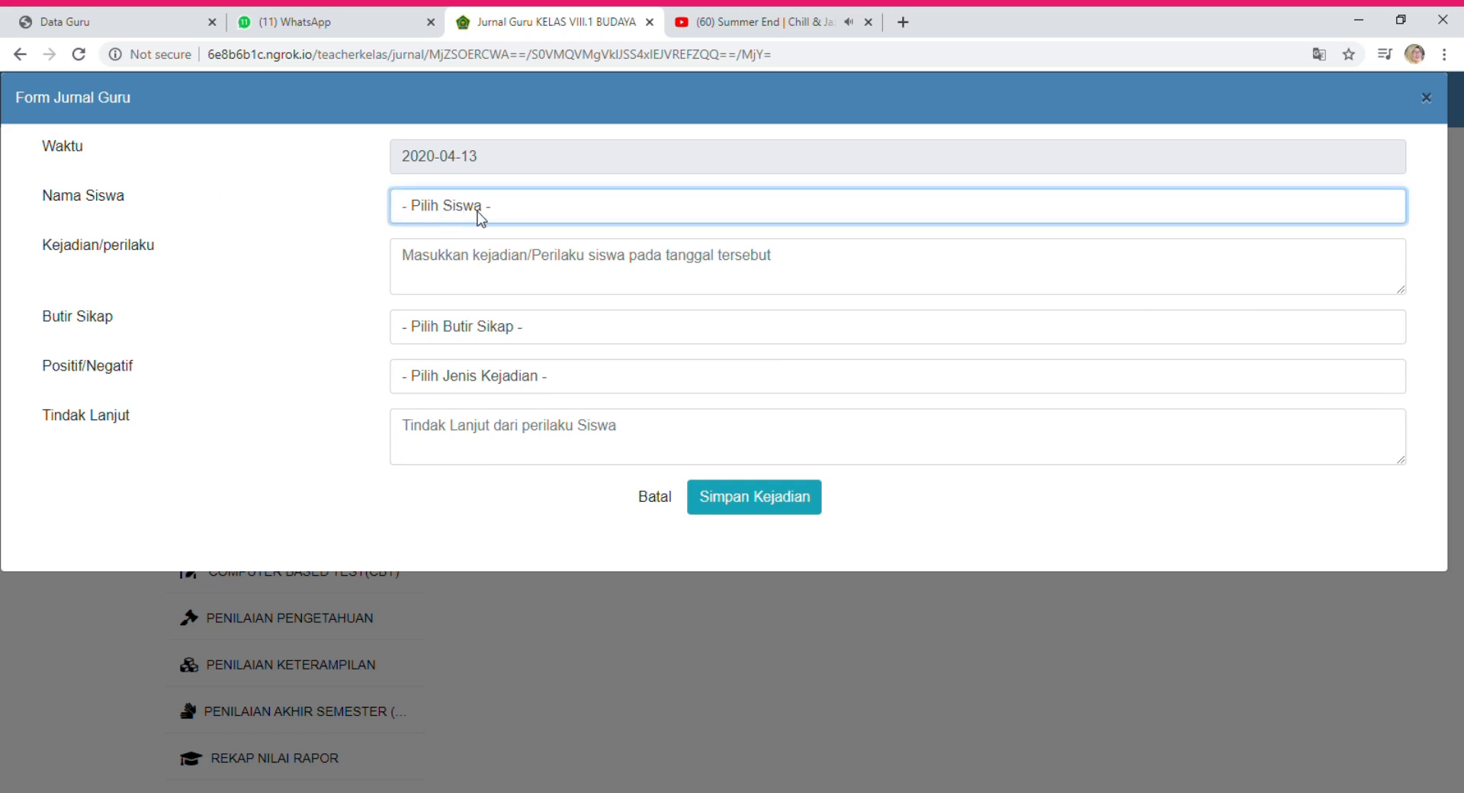
pyautogui.click(461, 252)
pyautogui.click(490, 272)
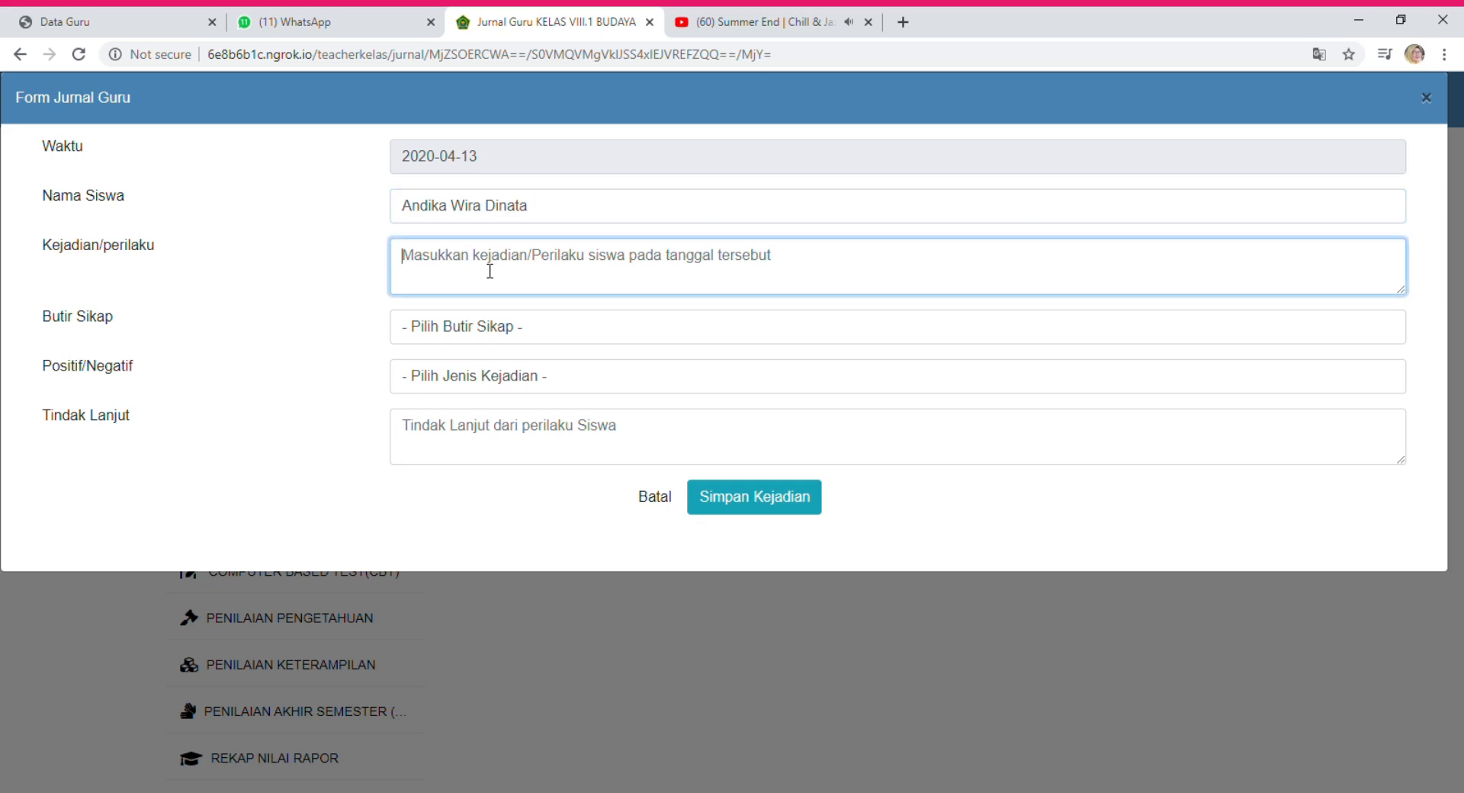
pyautogui.write('Terlambat')
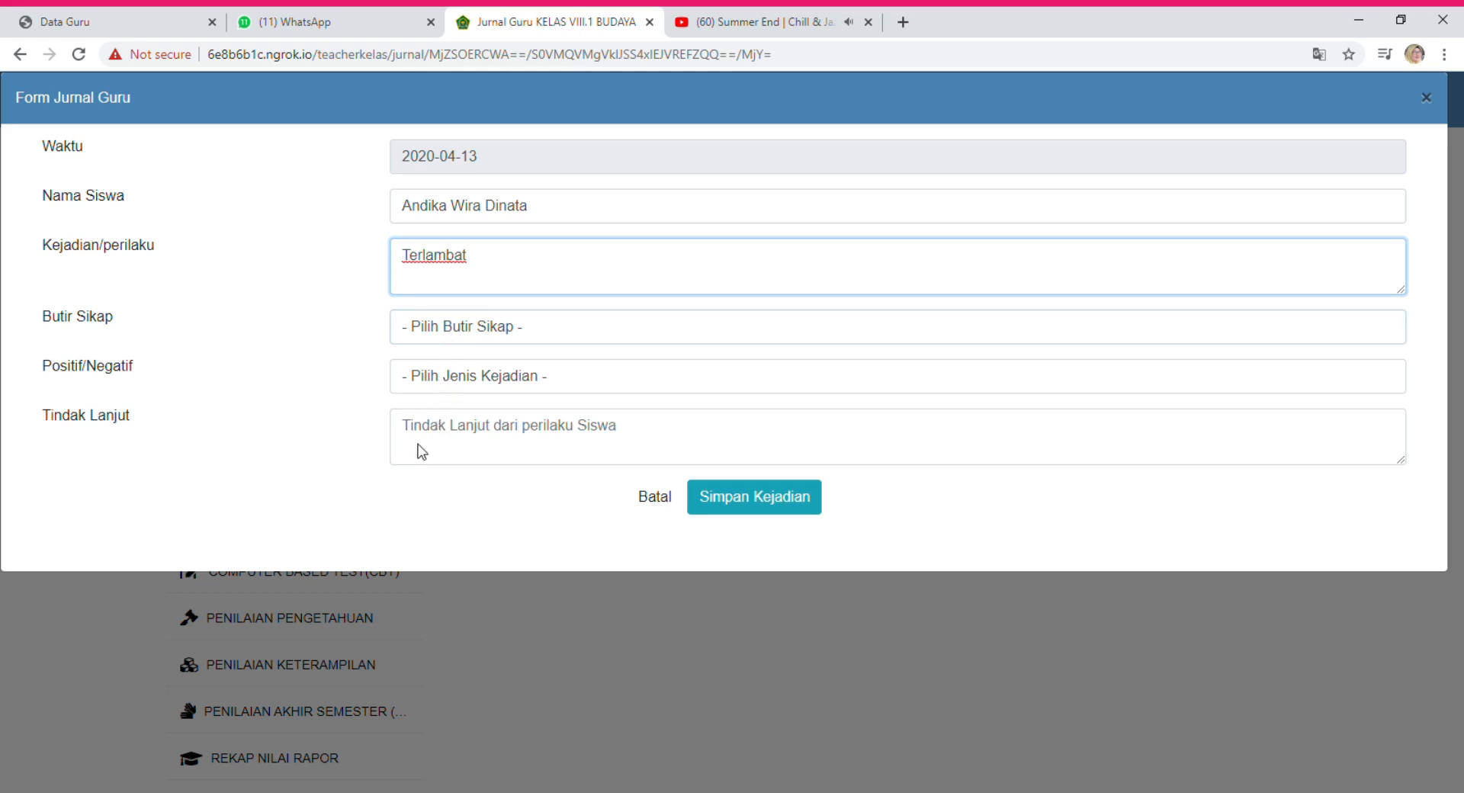
# Mark it Disiplin and Negatif, add follow-up 'hukuman mengambil sampah', and save the entry.
pyautogui.press('Tab')
pyautogui.press('Down')
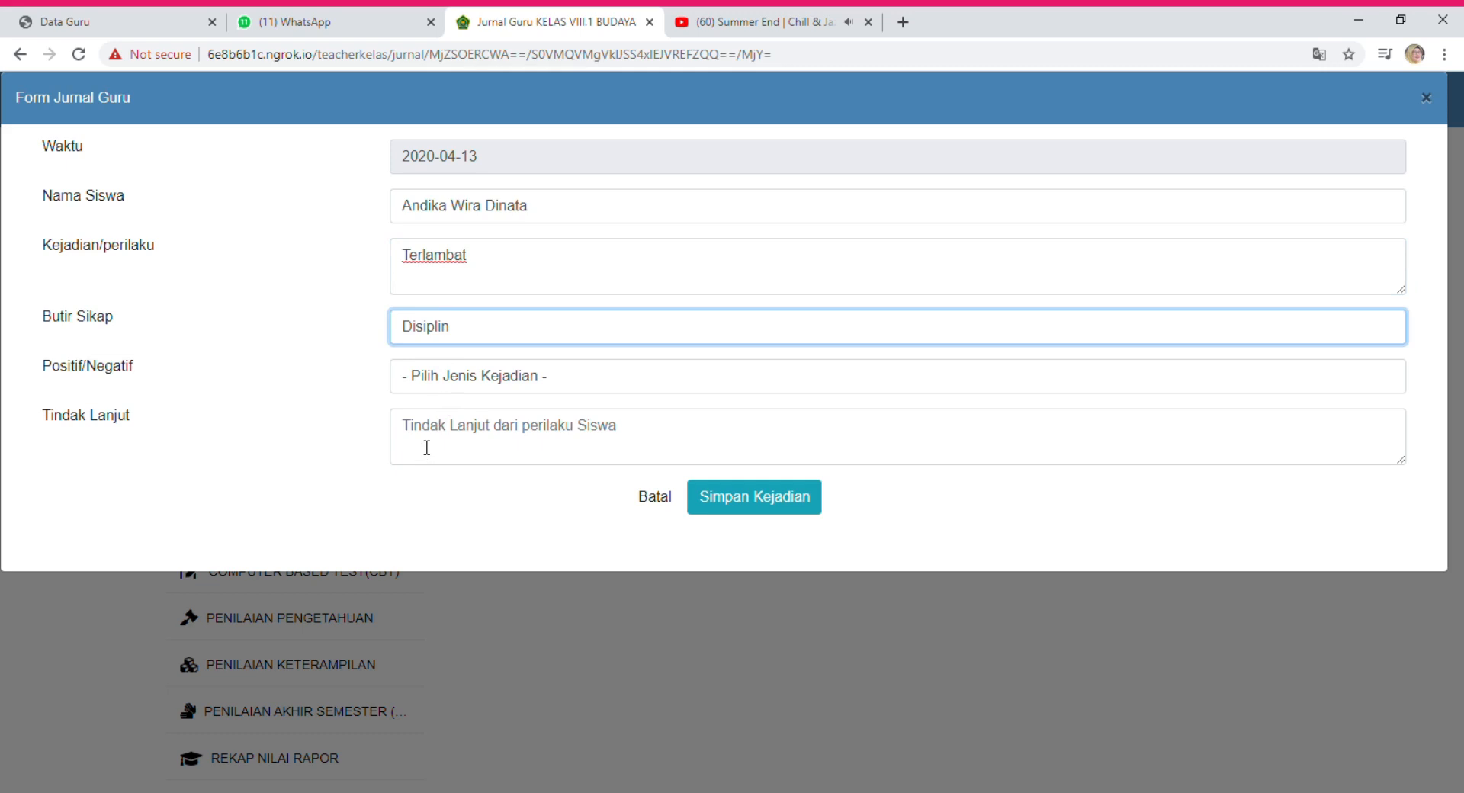
pyautogui.press('Tab')
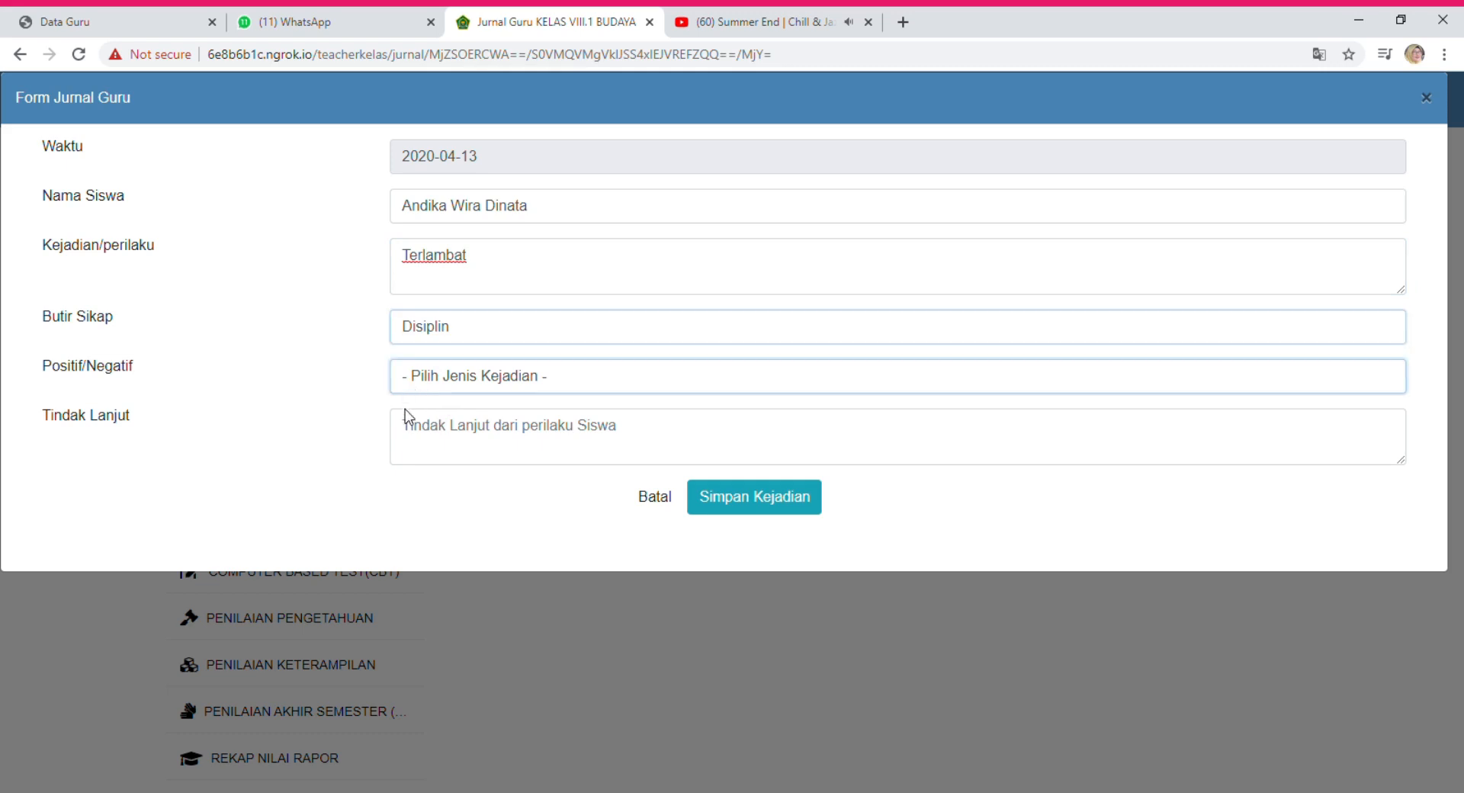
pyautogui.press('Down')
pyautogui.press('Tab')
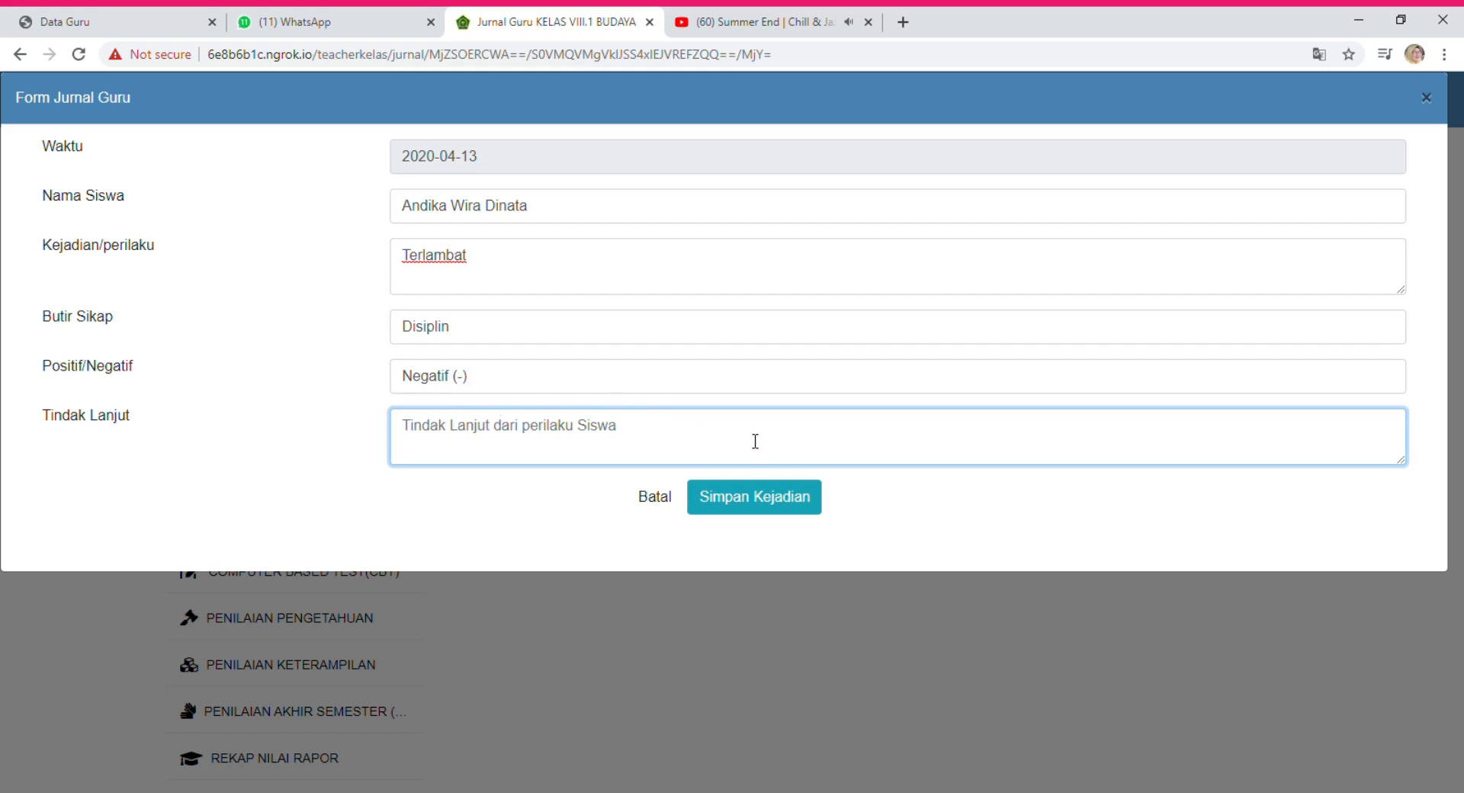
pyautogui.write('hukuma')
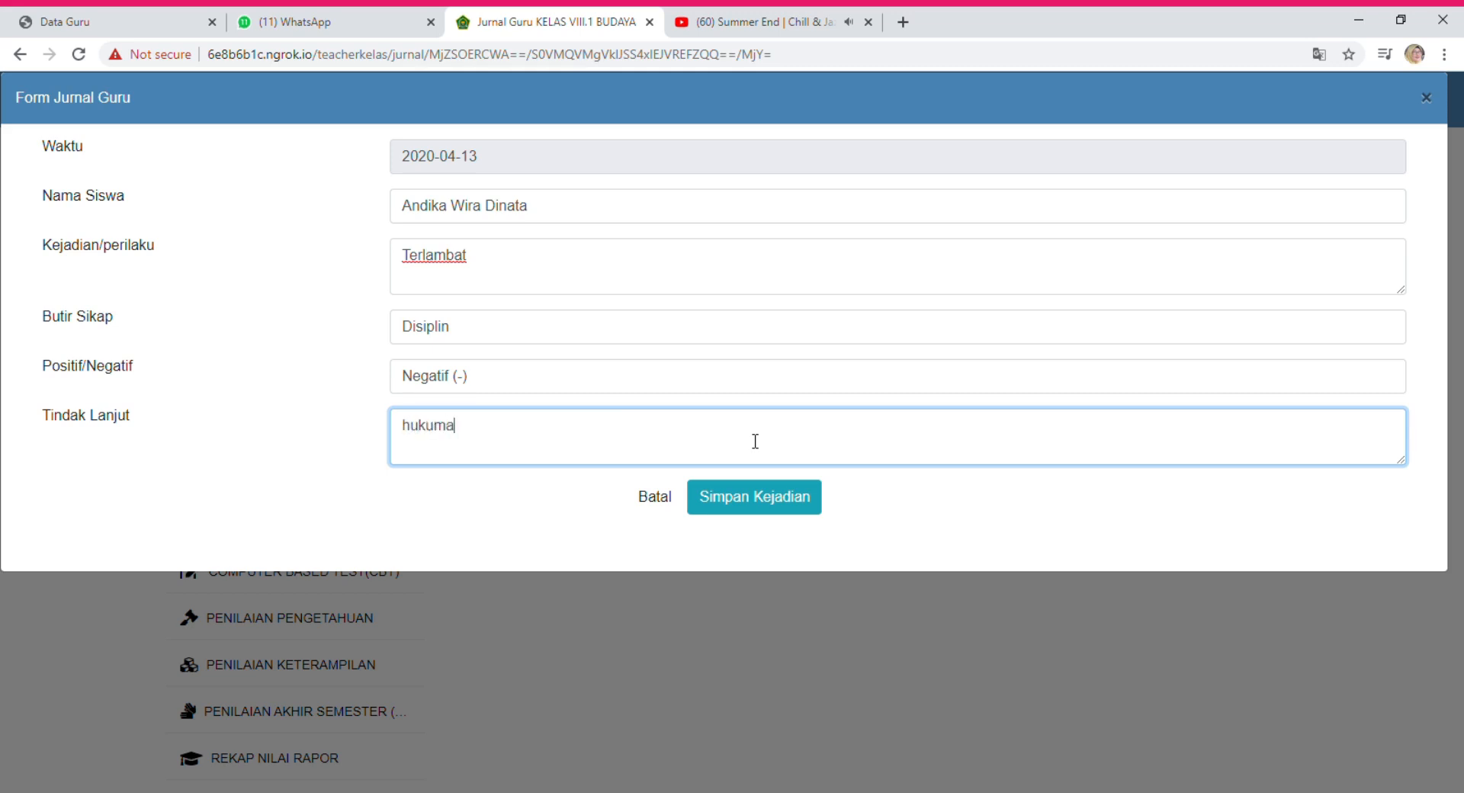
pyautogui.write('n')
pyautogui.write('mengg')
pyautogui.press('BackSpace')
pyautogui.write('ambil')
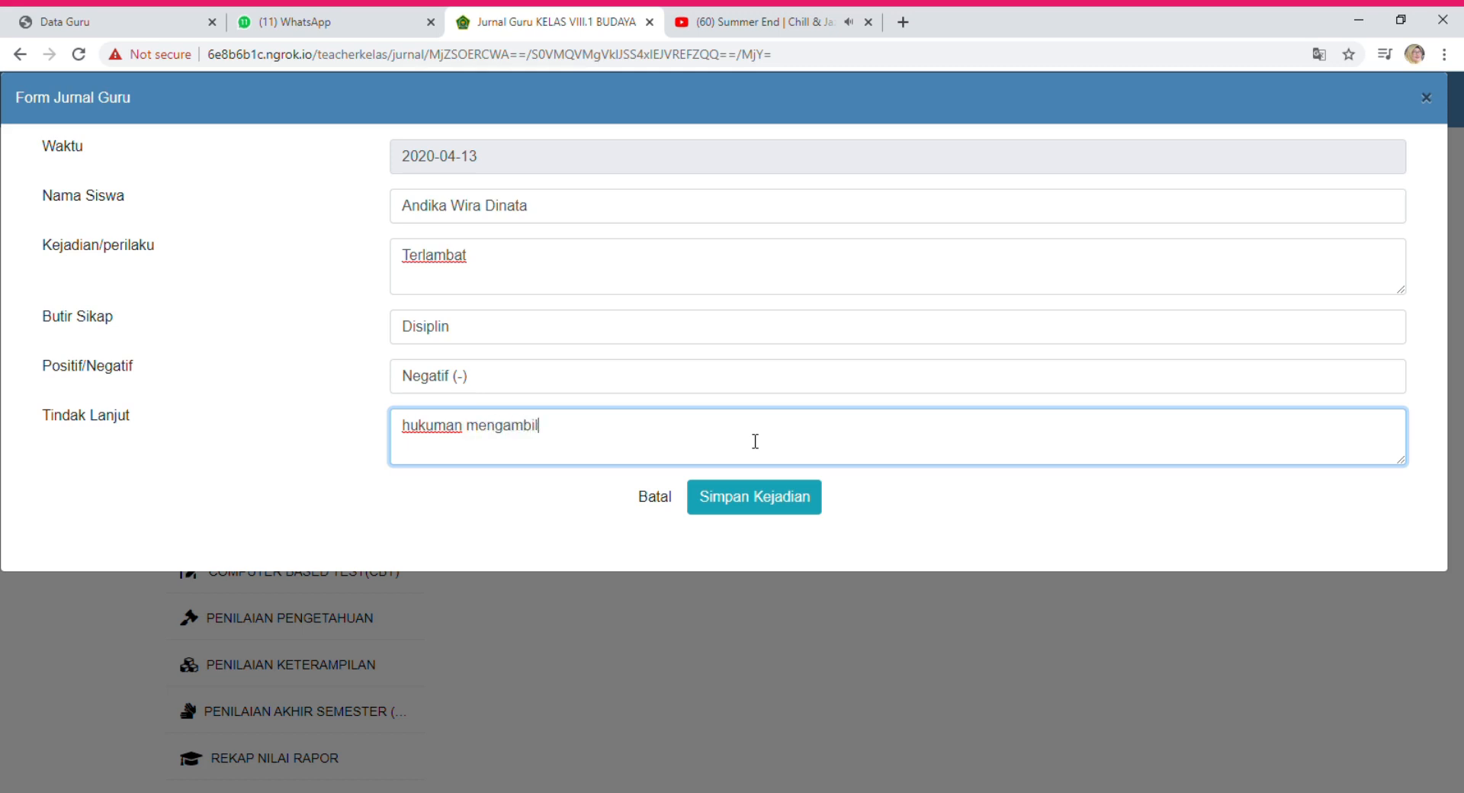
pyautogui.write('sampah')
pyautogui.press('Left')
pyautogui.click(757, 510)
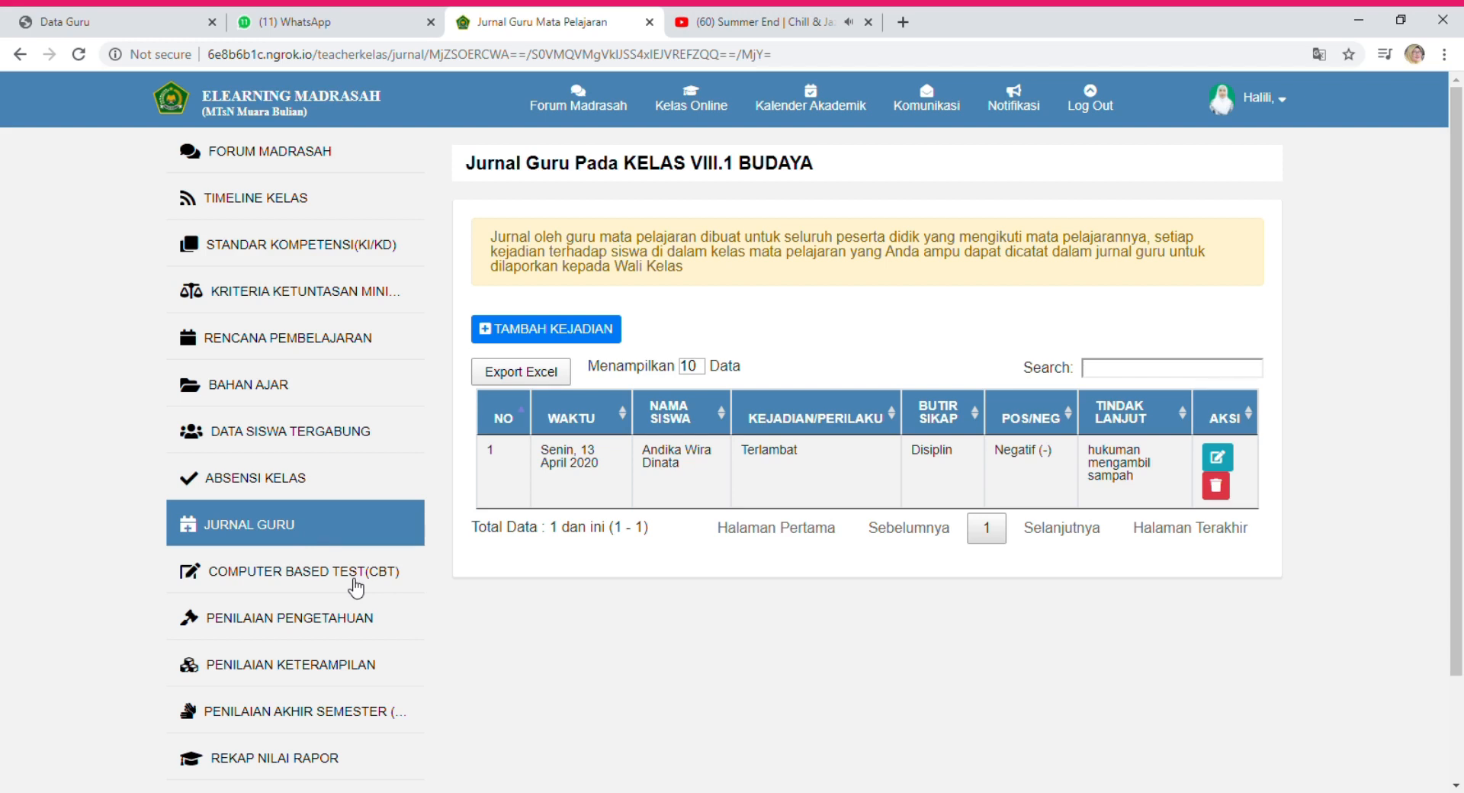
# Open the COMPUTER BASED TEST (CBT) list for KELAS VIII.1 BUDAYA.
pyautogui.click(354, 587)
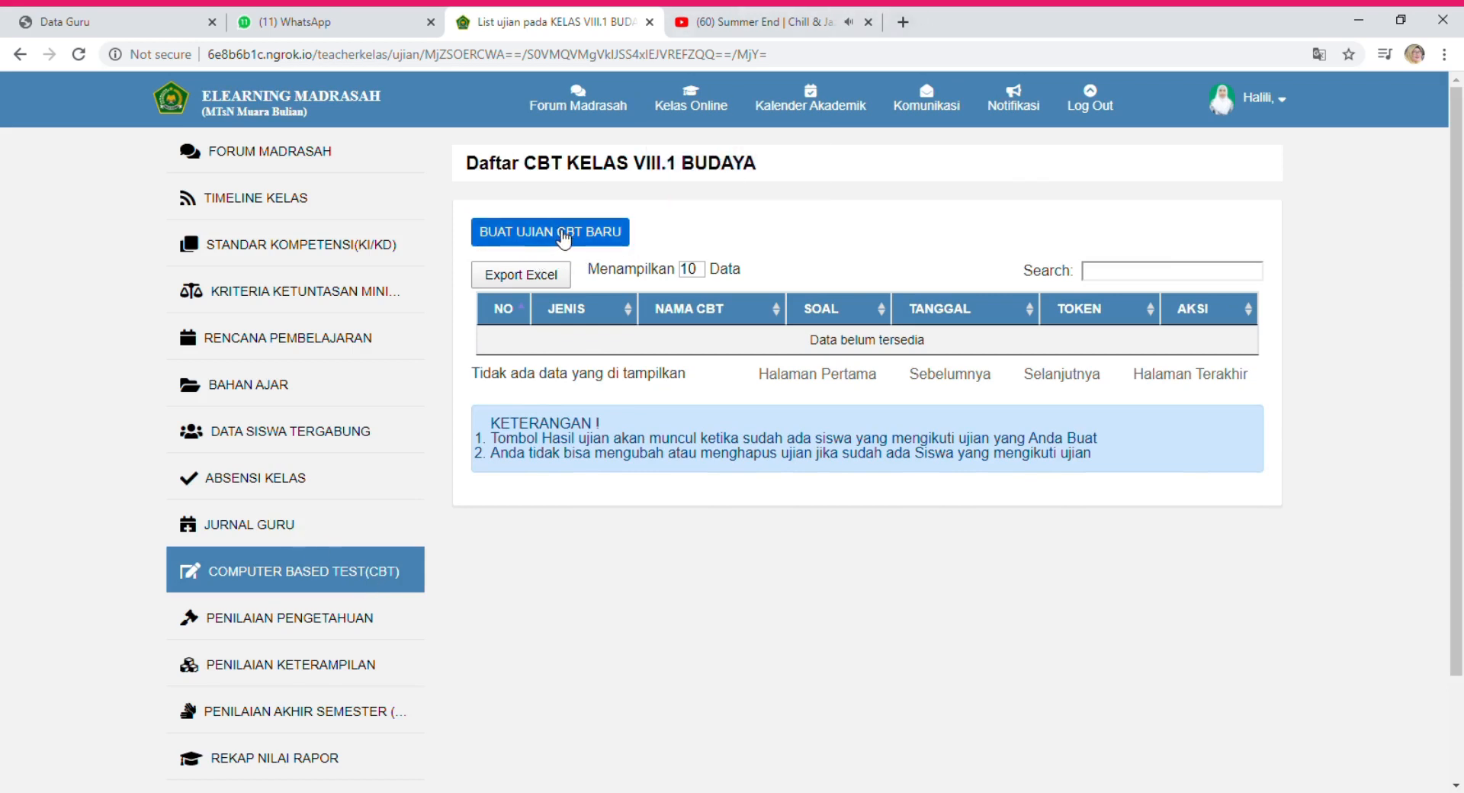
# Create a new Kuis-type CBT named 'kuis tentang lagu lagu daerah'.
pyautogui.click(563, 239)
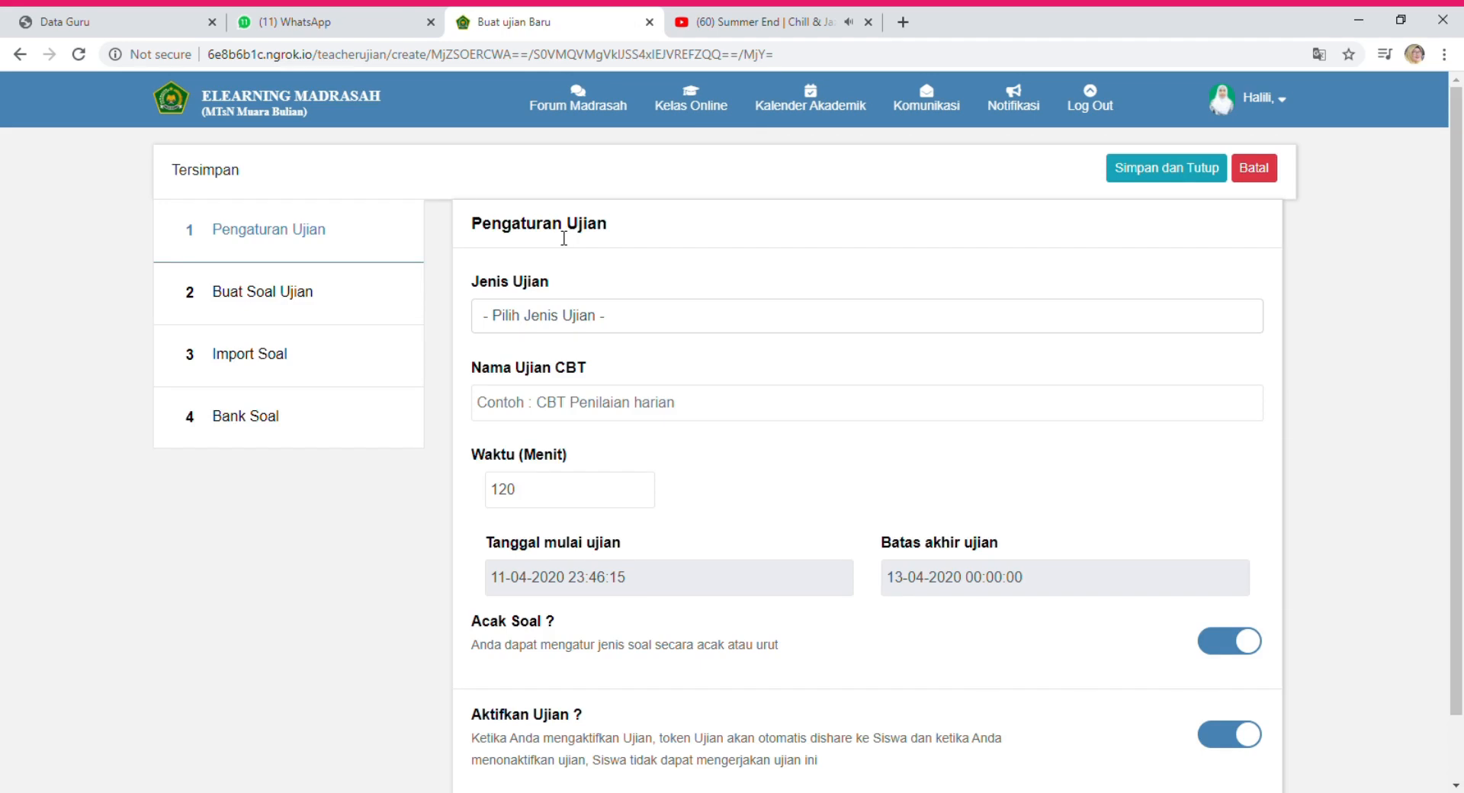
pyautogui.click(546, 326)
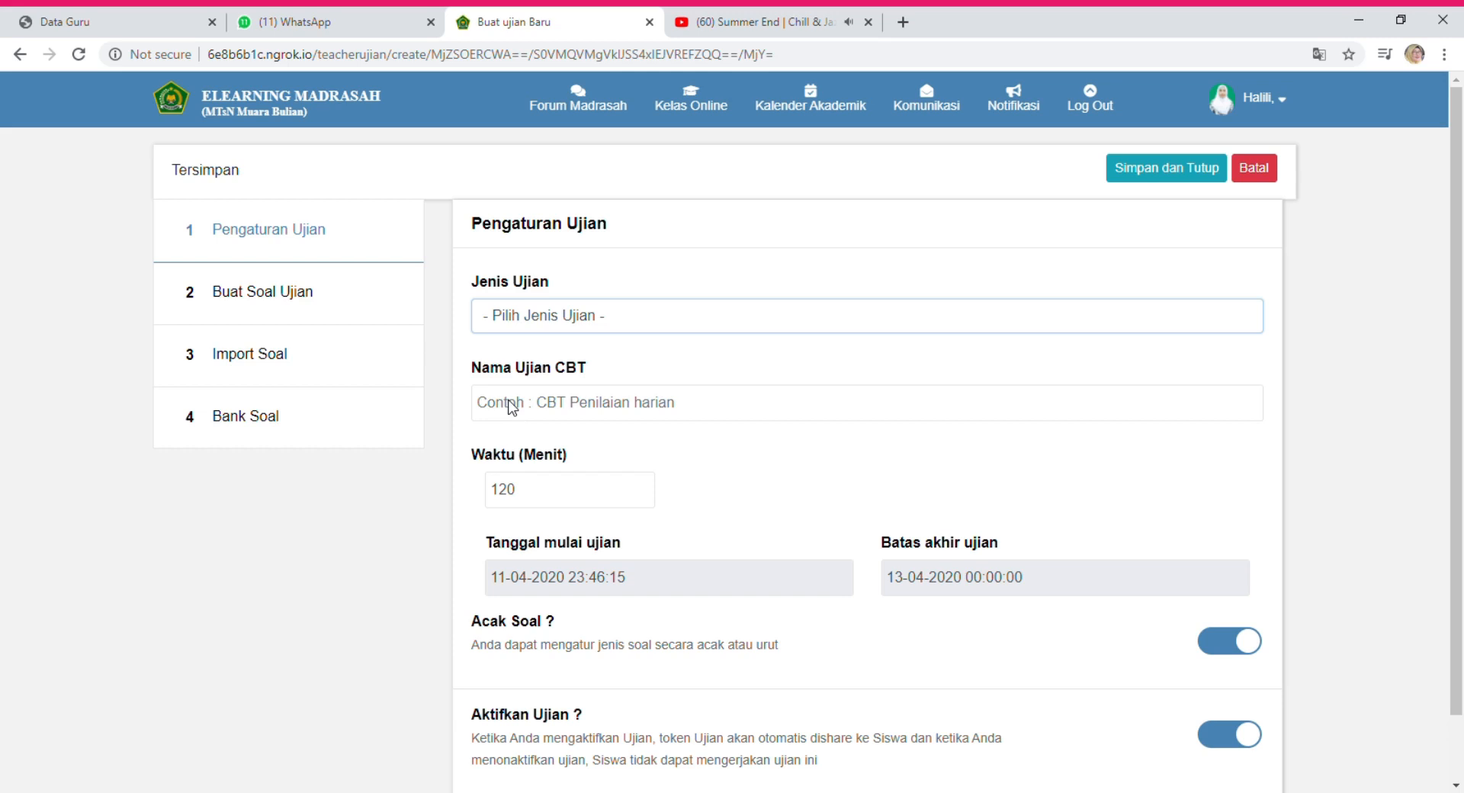
pyautogui.press('Down')
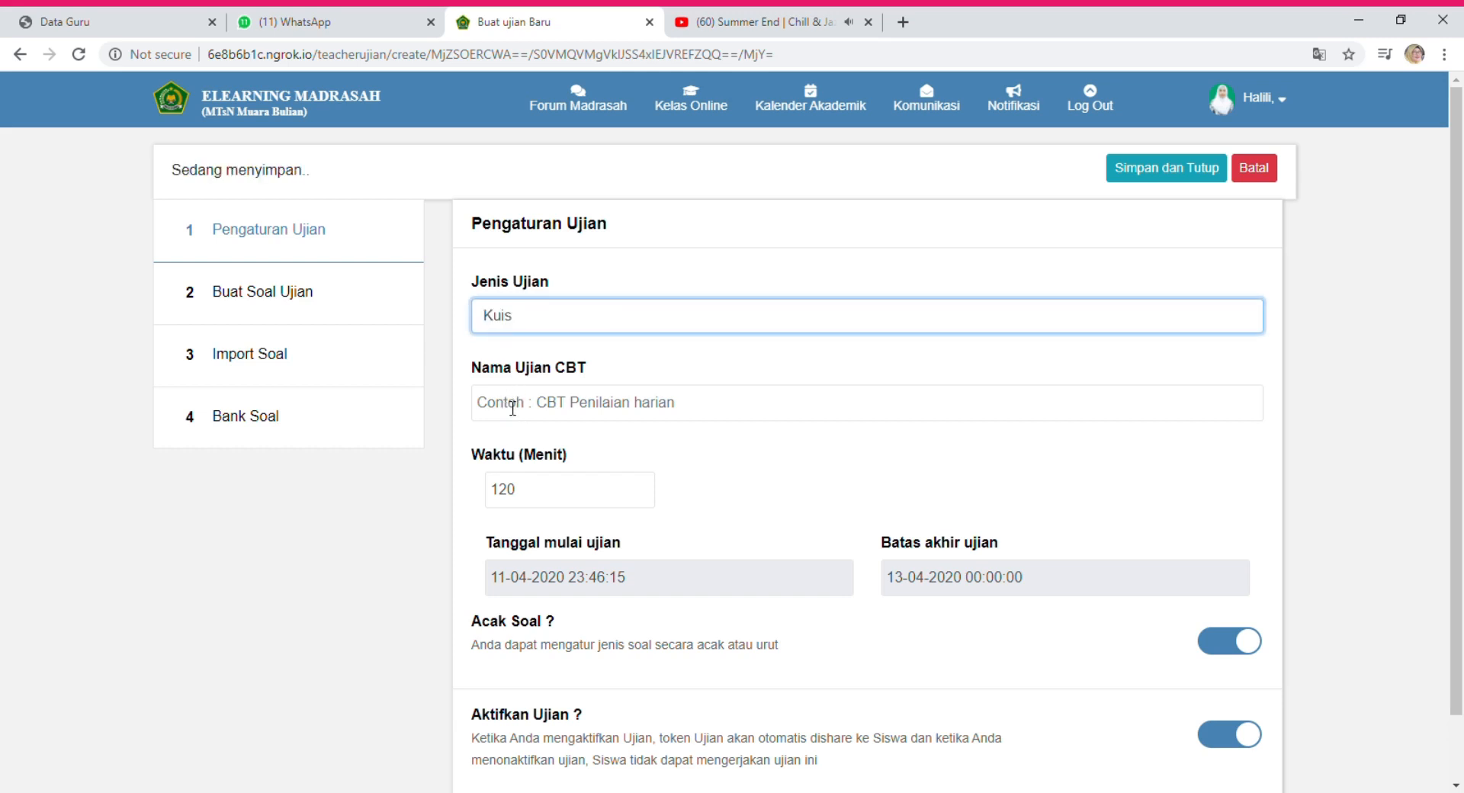
pyautogui.click(527, 411)
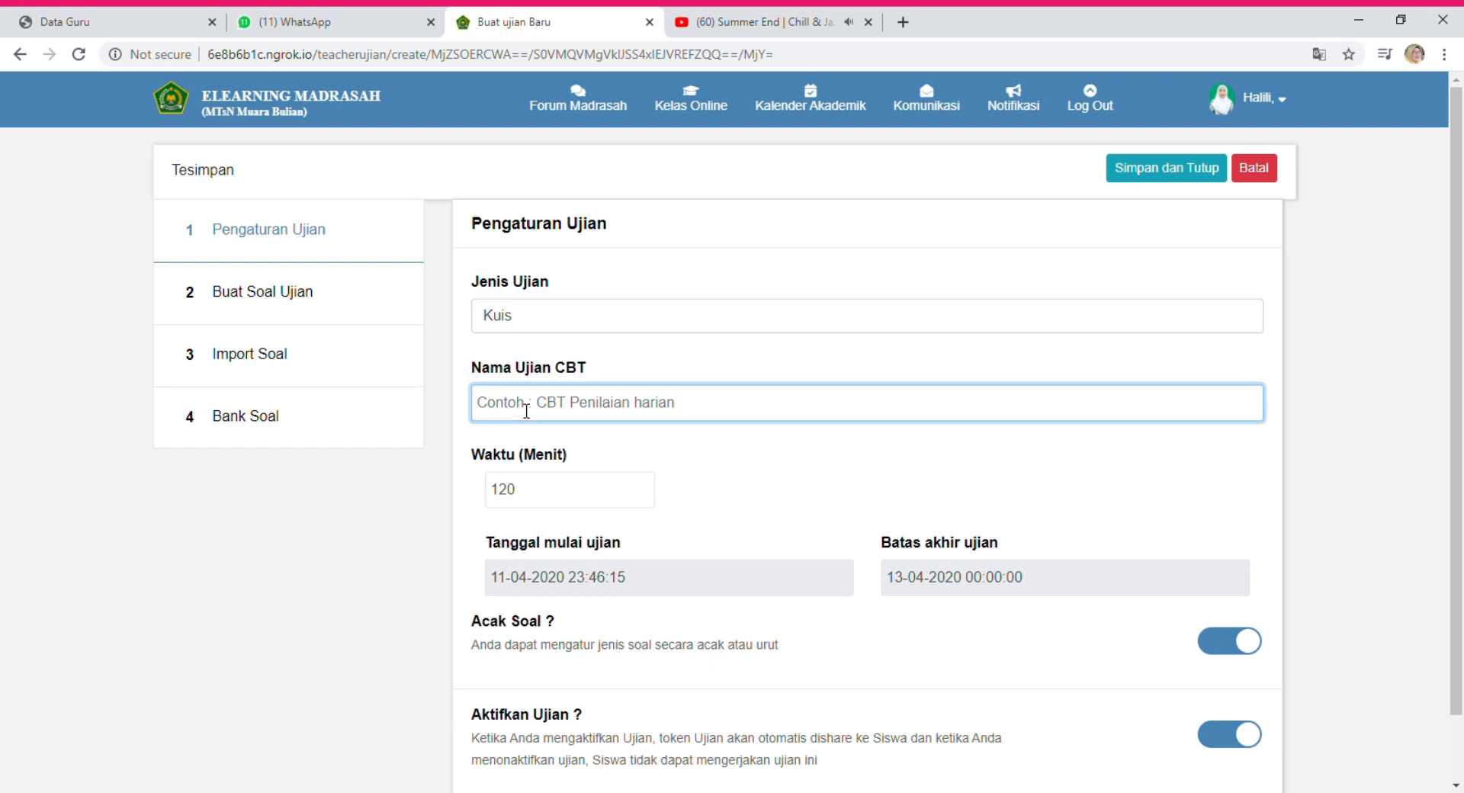
pyautogui.write('kui')
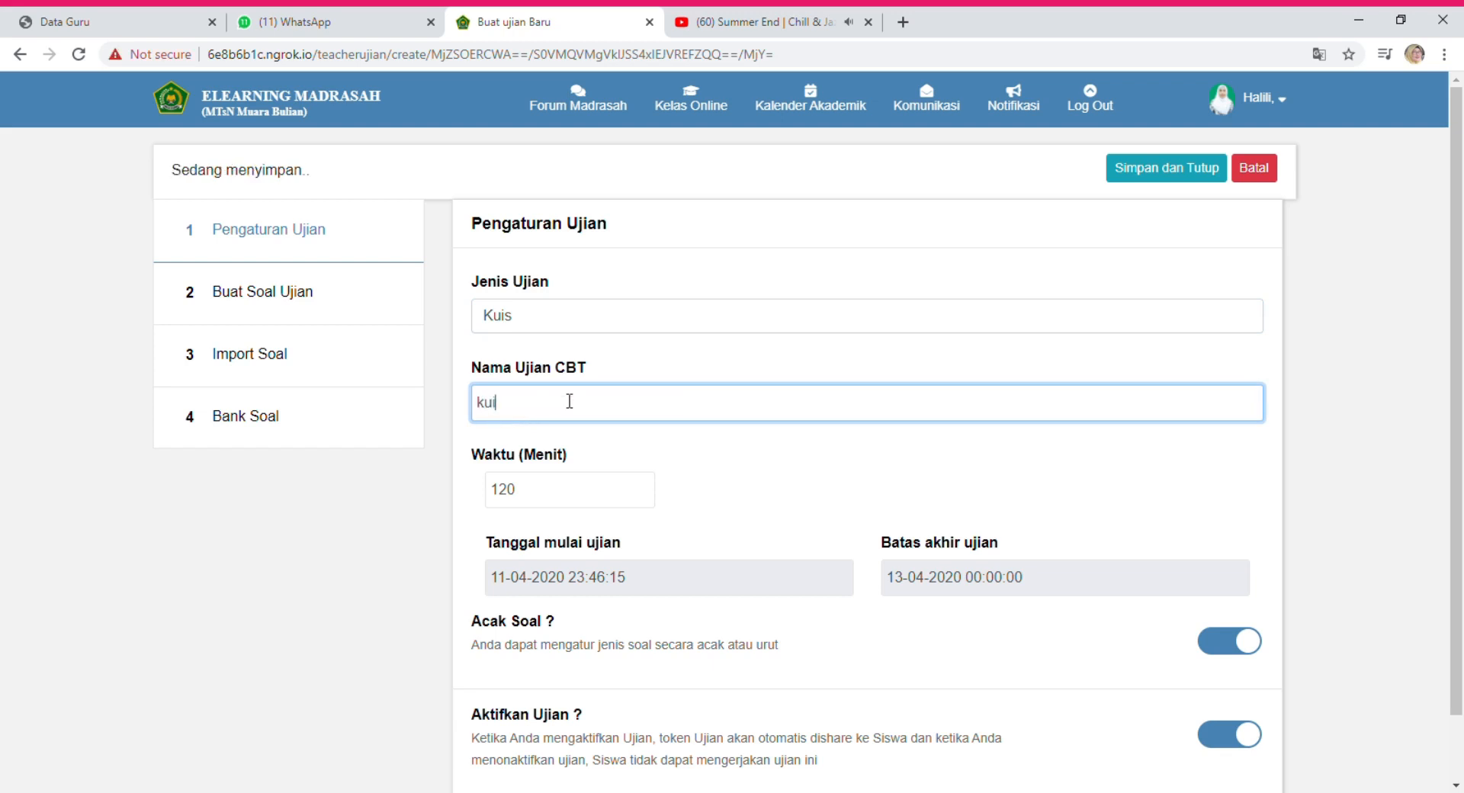
pyautogui.write('s ten')
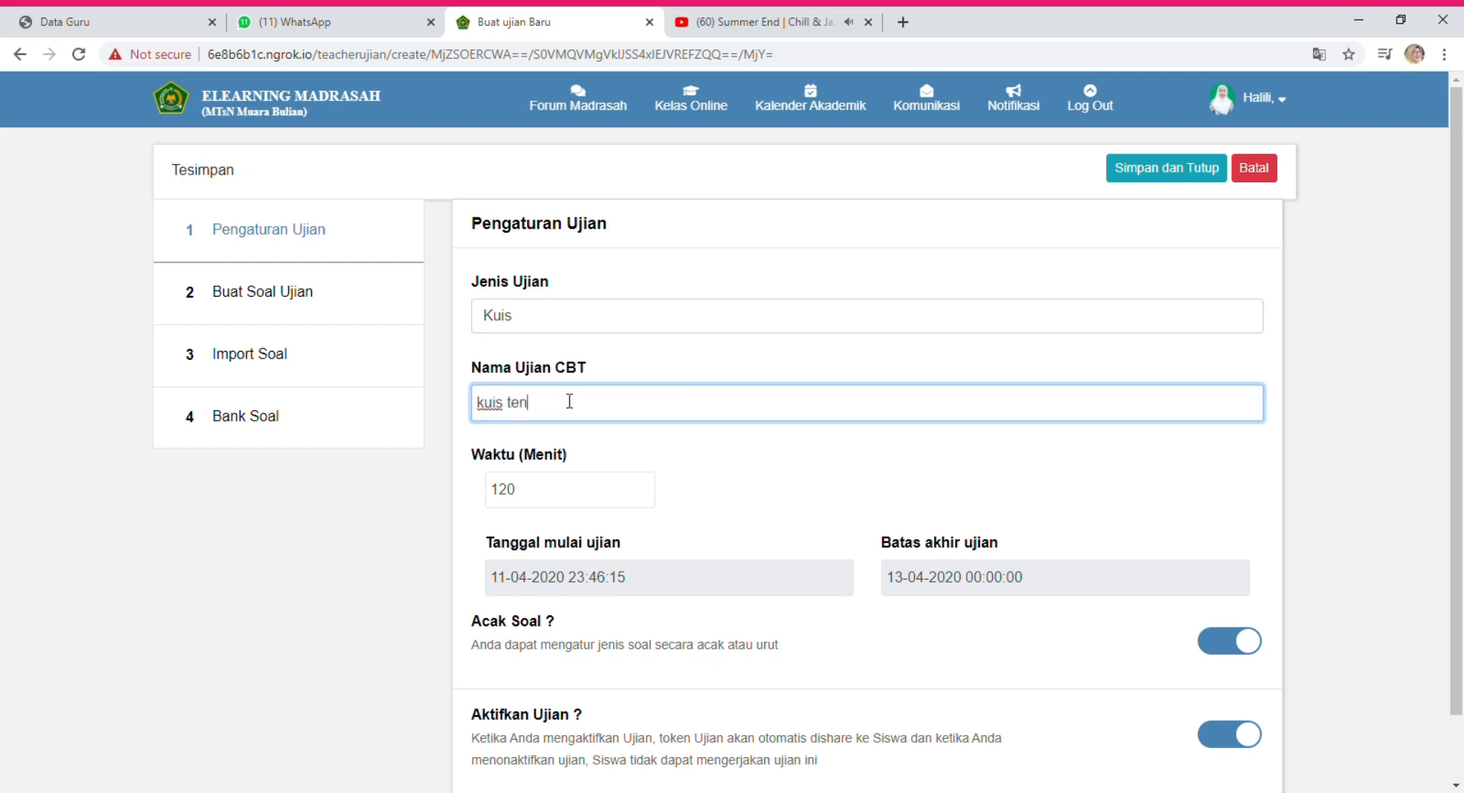
pyautogui.write('tang la')
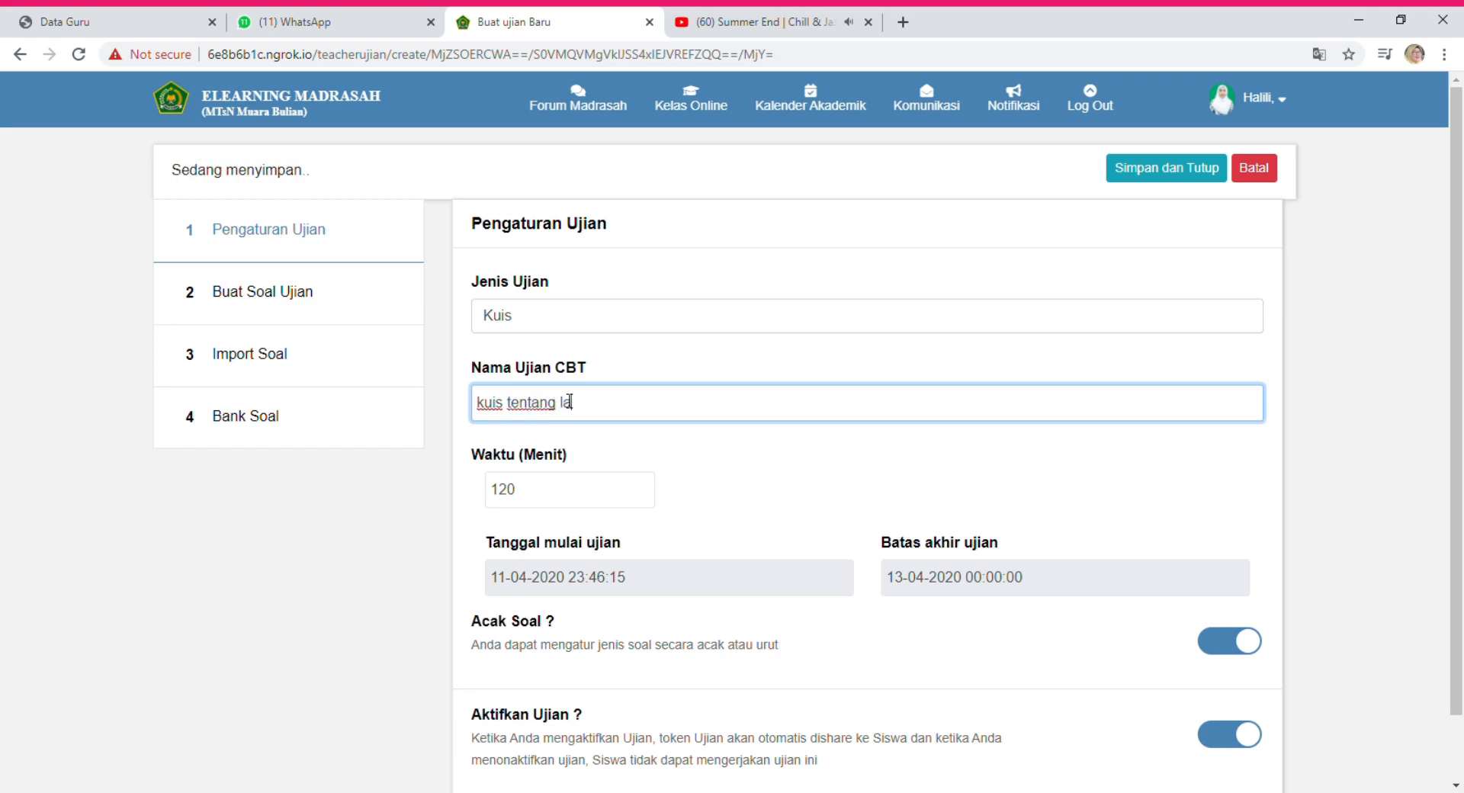
pyautogui.write('gu lagu dara')
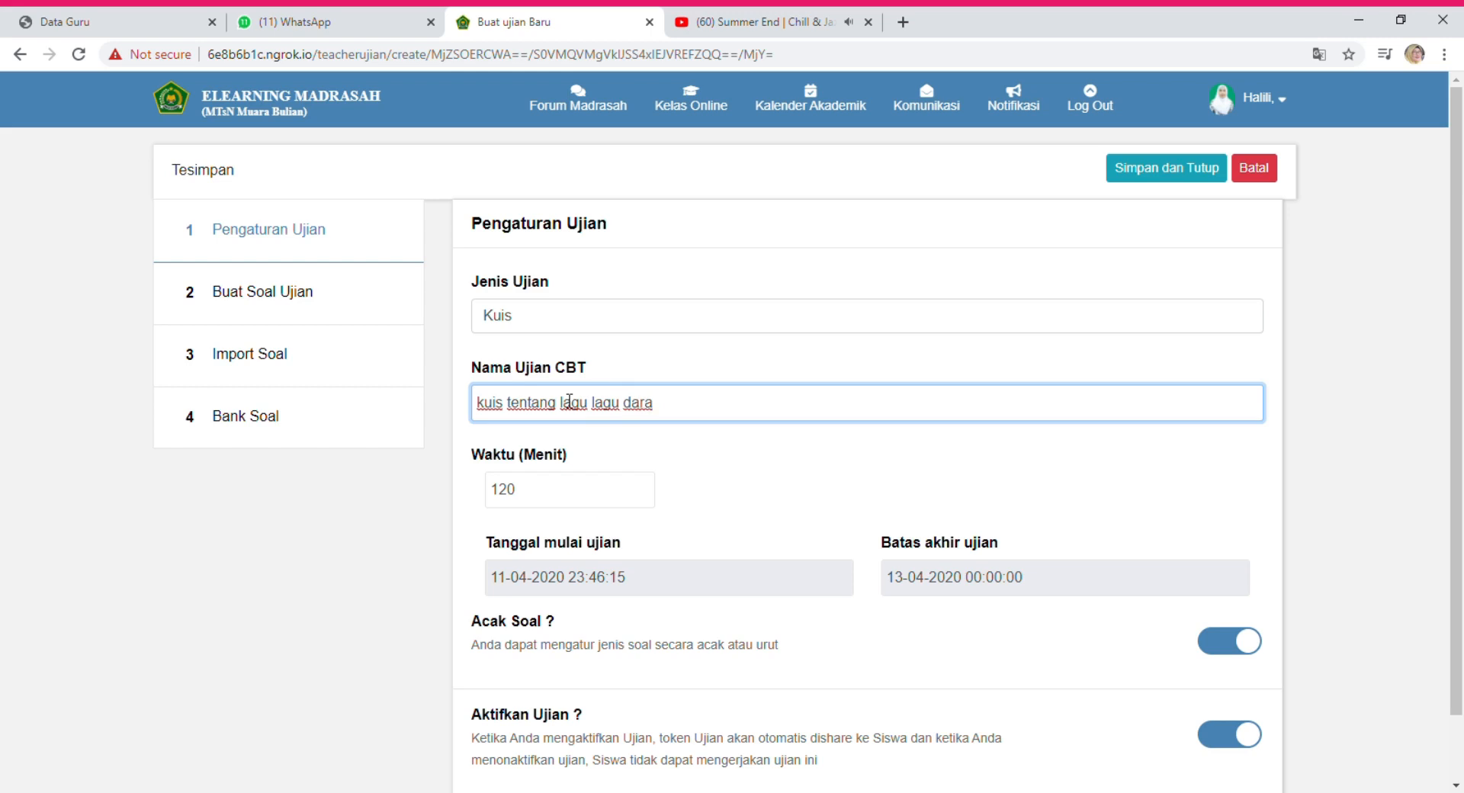
pyautogui.press('BackSpace')
pyautogui.press('BackSpace')
pyautogui.write('erah')
# Change the quiz duration from 120 to 30 minutes.
pyautogui.click(540, 494)
pyautogui.press('BackSpace')
pyautogui.press('BackSpace')
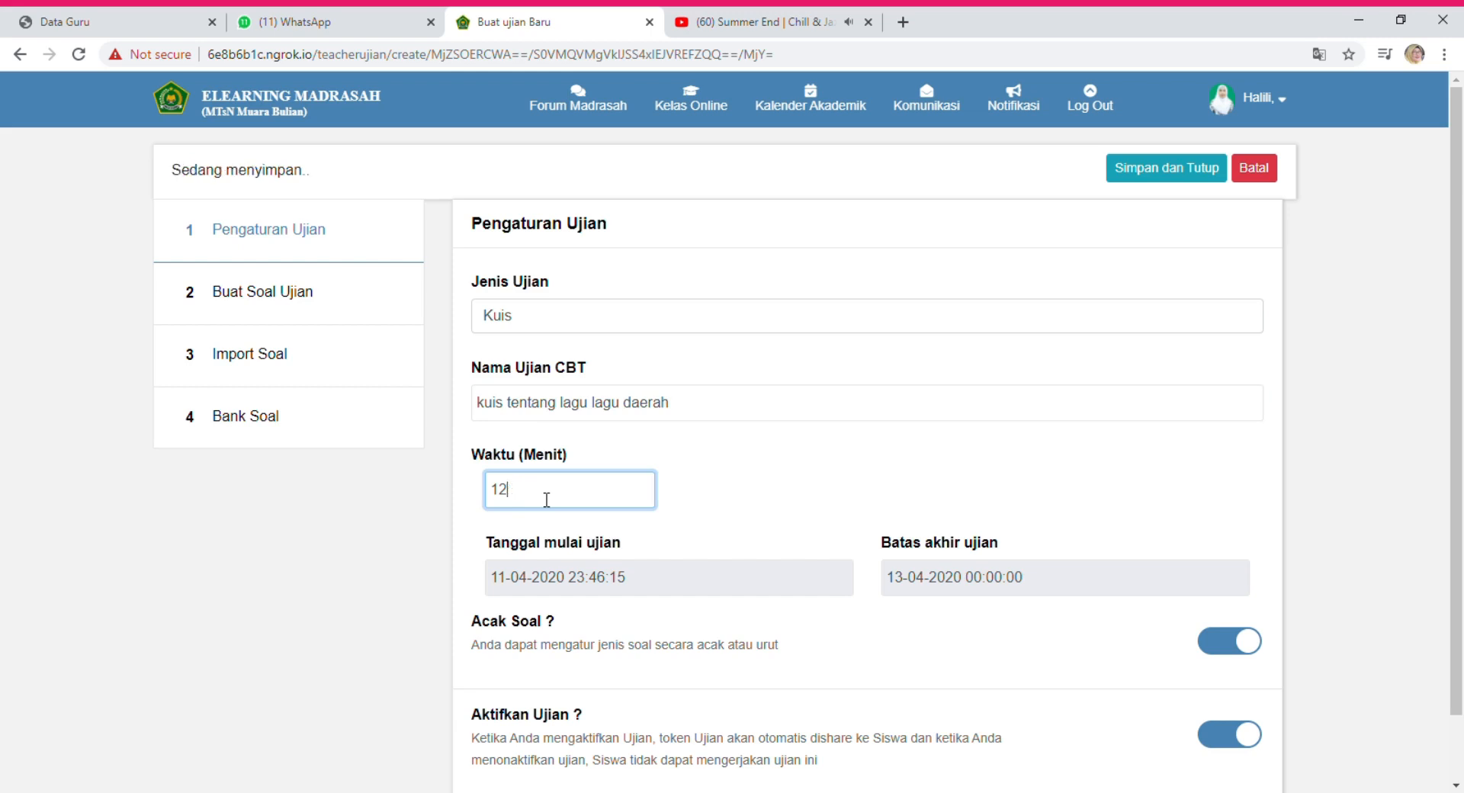
pyautogui.write('00')
pyautogui.press('BackSpace')
pyautogui.press('BackSpace')
pyautogui.press('BackSpace')
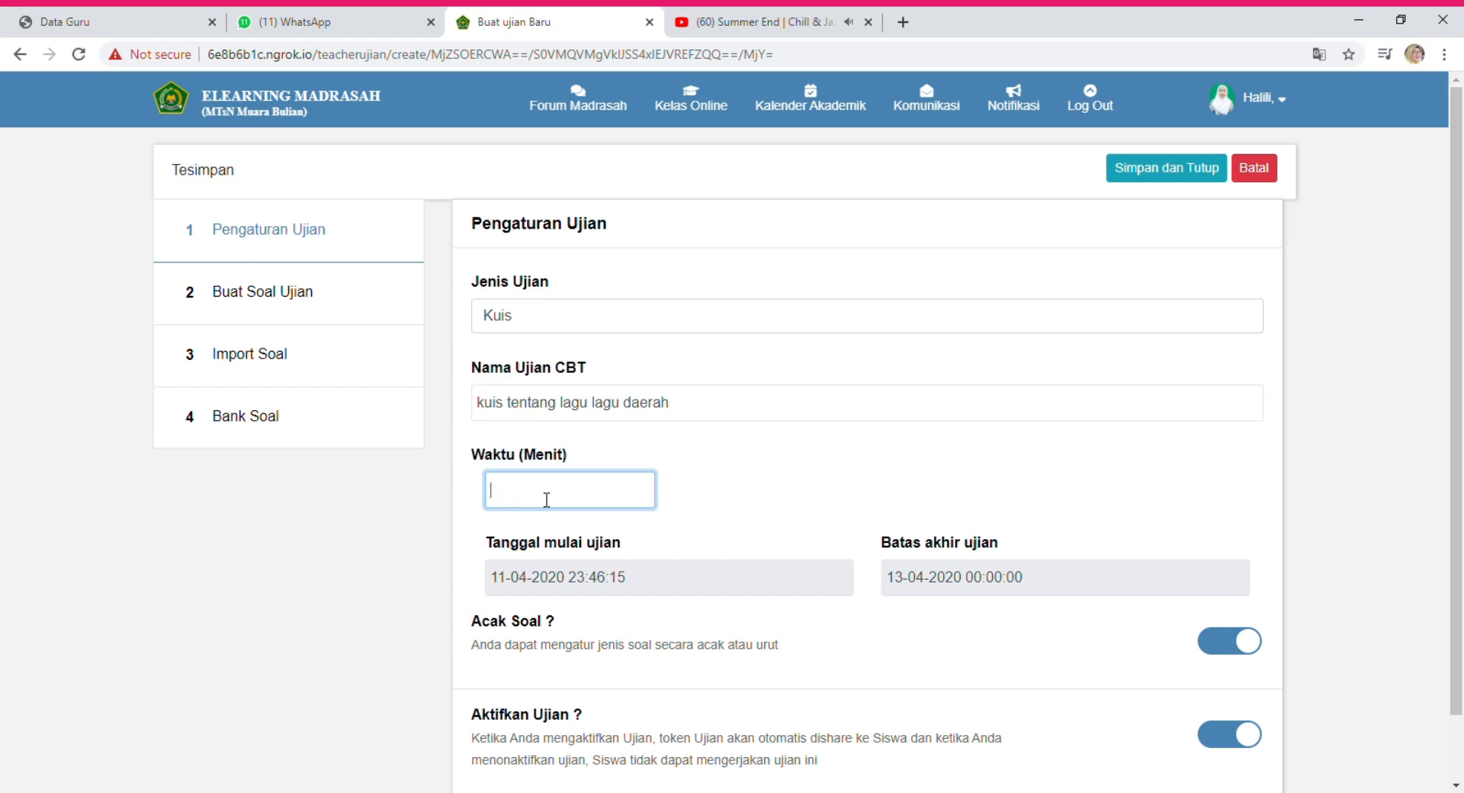
pyautogui.write('30')
# Set the quiz start to 13-04-2020 at 11:00.
pyautogui.click(568, 589)
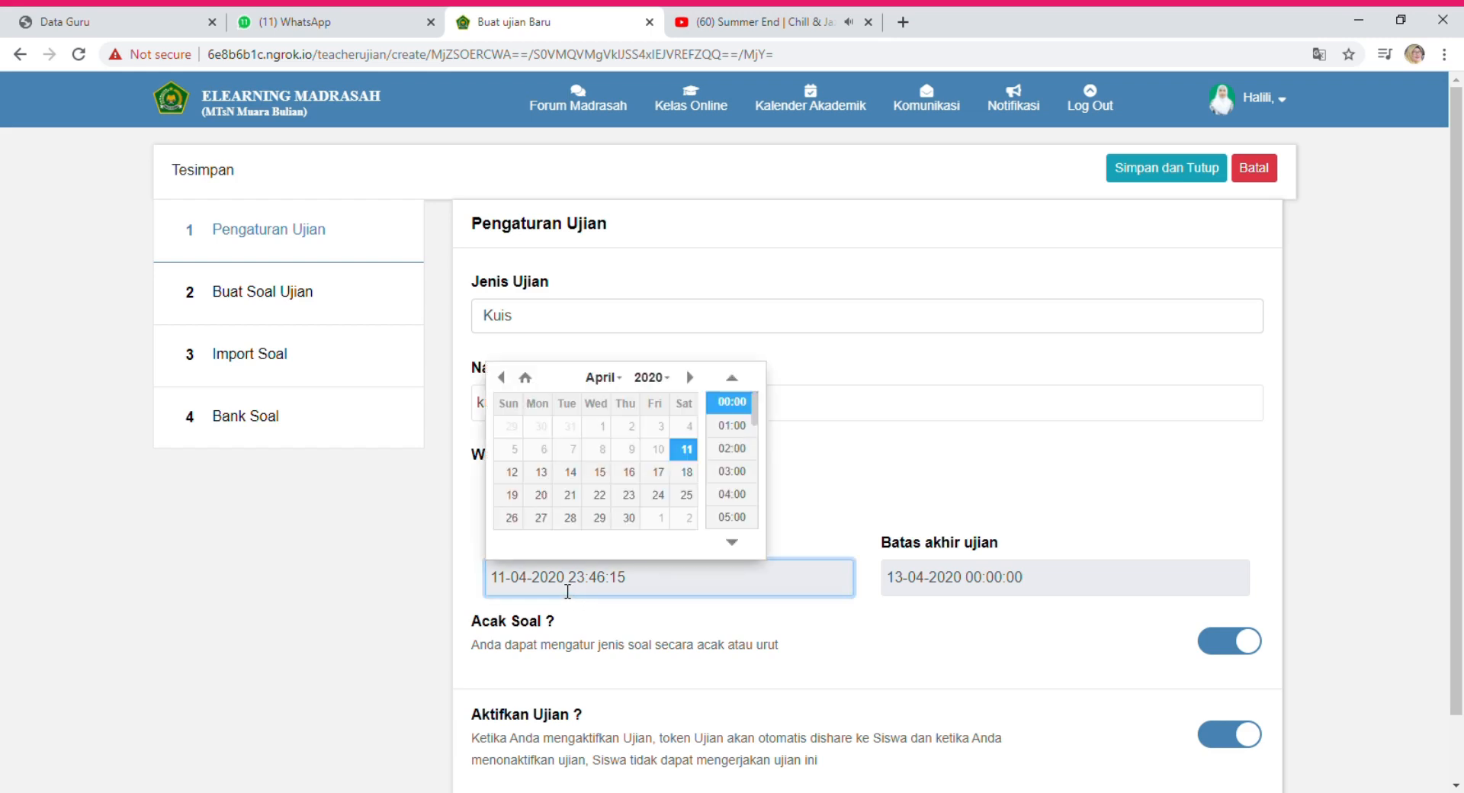
pyautogui.click(540, 473)
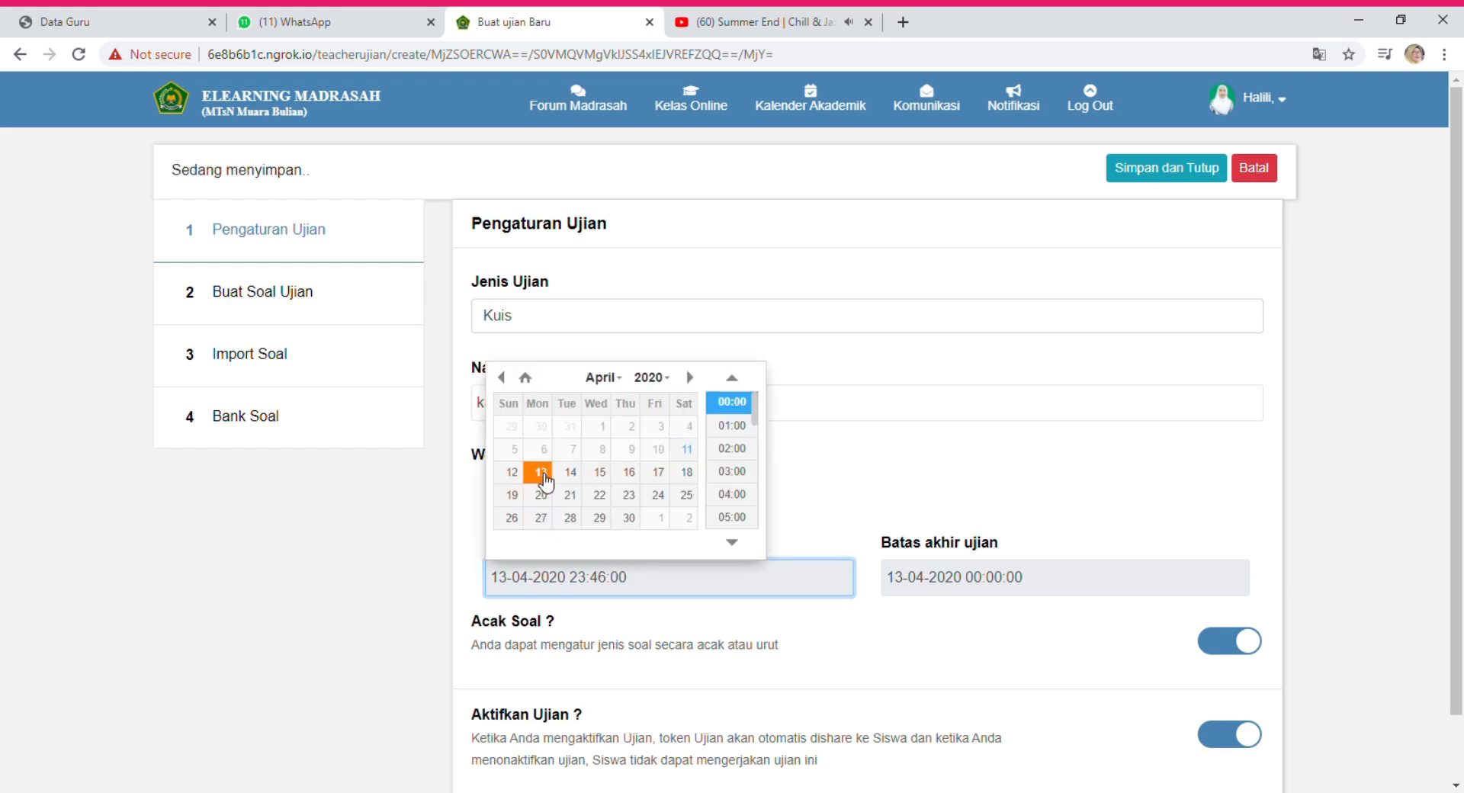
pyautogui.click(964, 492)
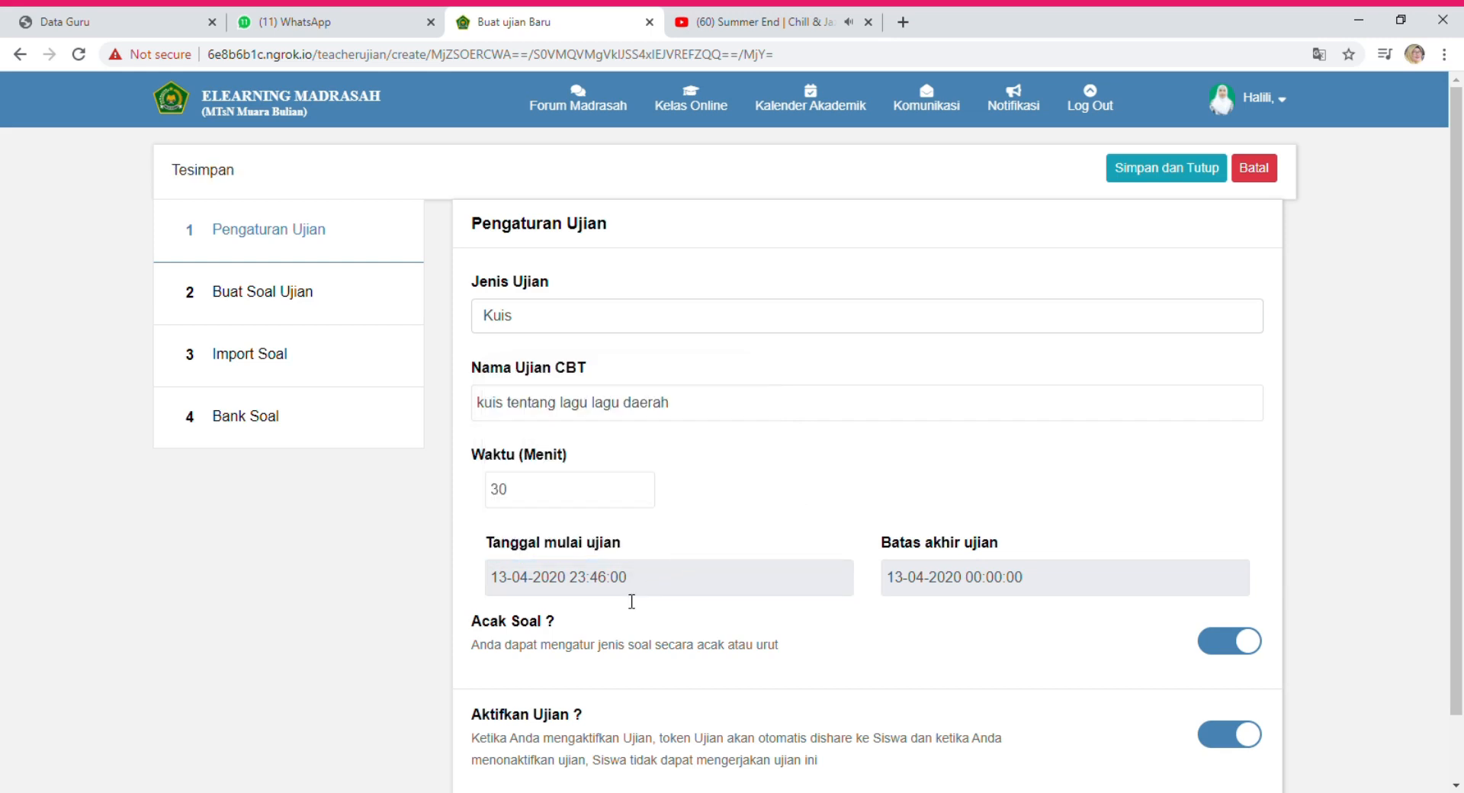
pyautogui.click(597, 588)
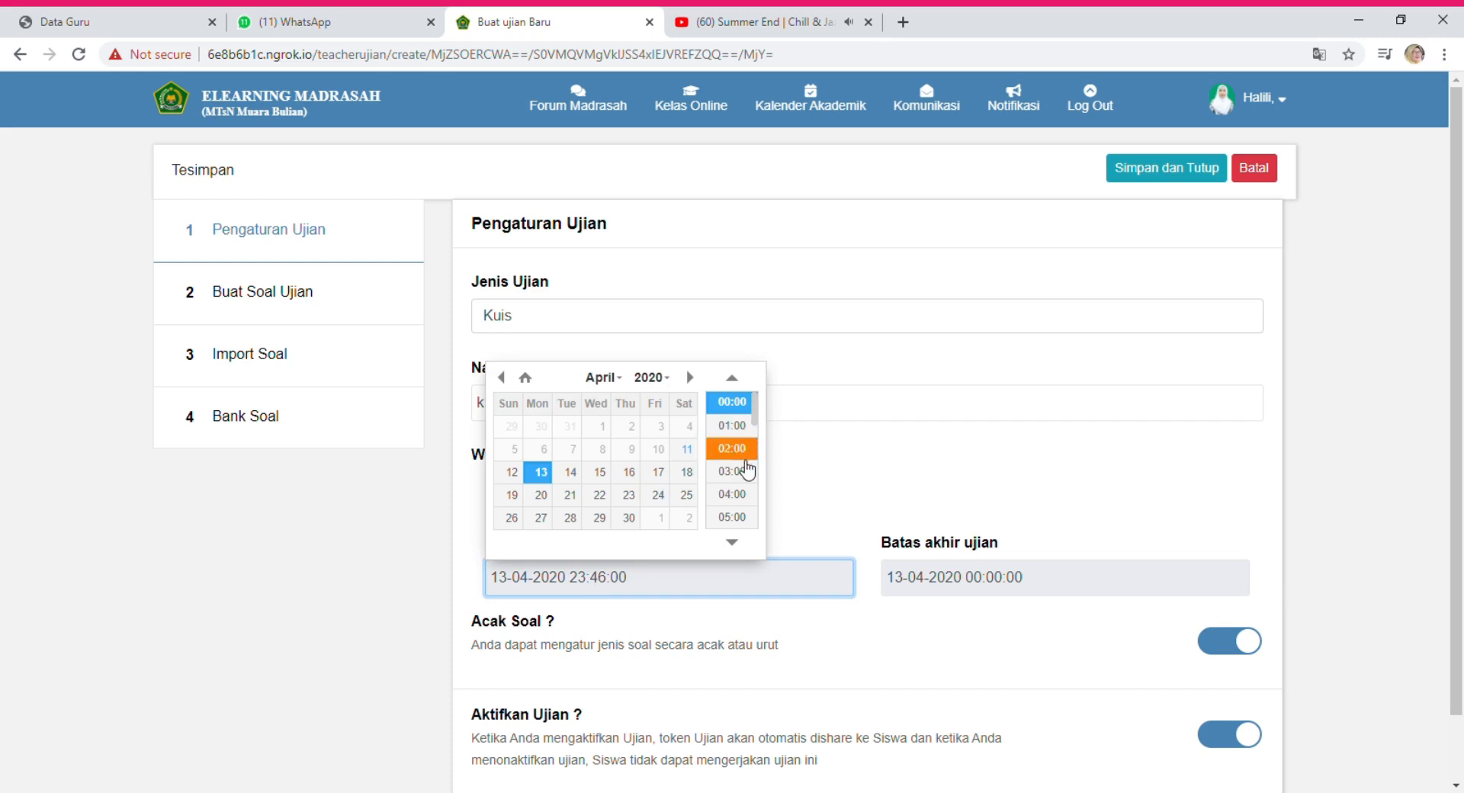
pyautogui.scroll(-1, 758, 421)
pyautogui.moveTo(758, 423); pyautogui.dragTo(765, 463)
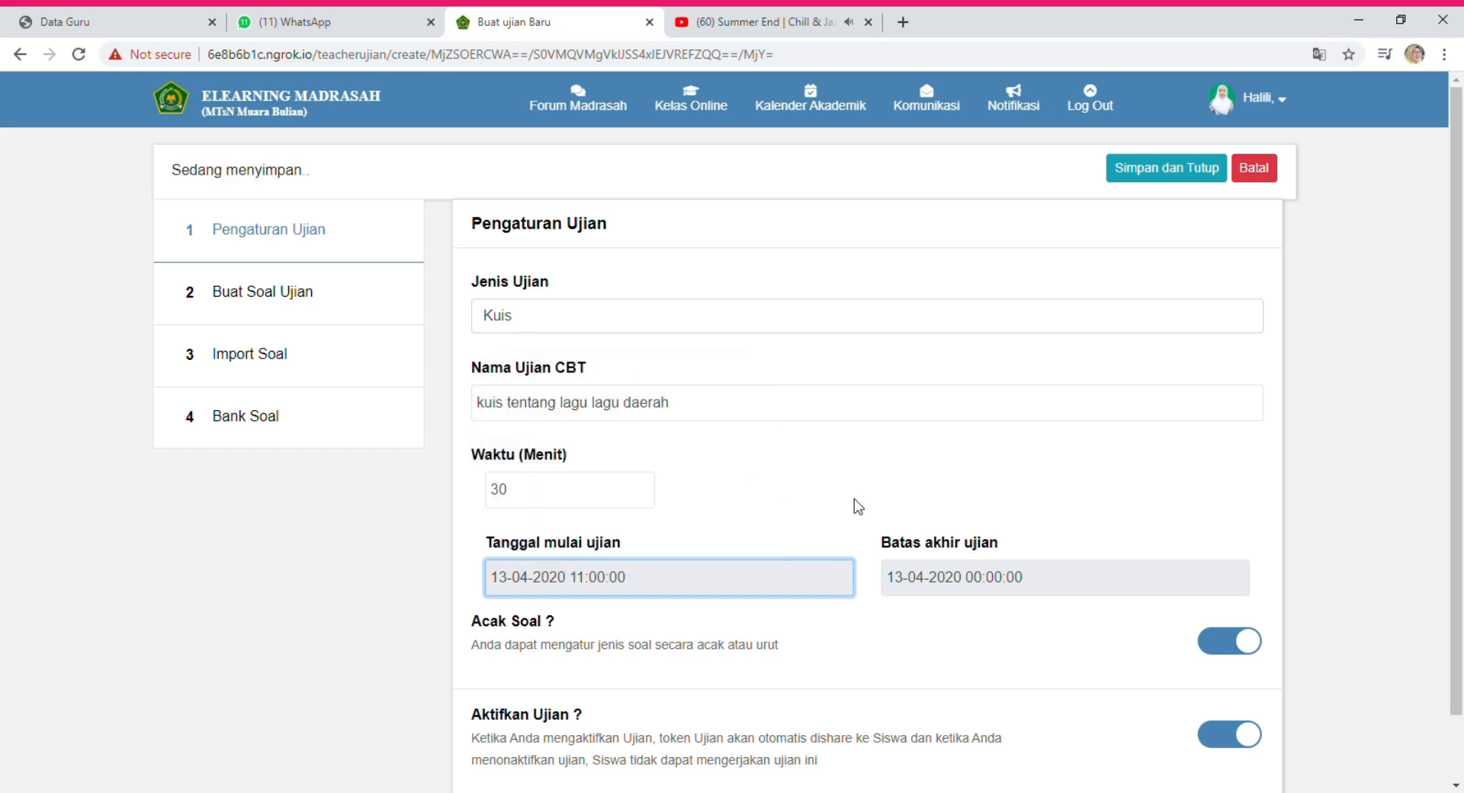
# Set the quiz end deadline to 13-04-2020 at 12:00.
pyautogui.click(988, 586)
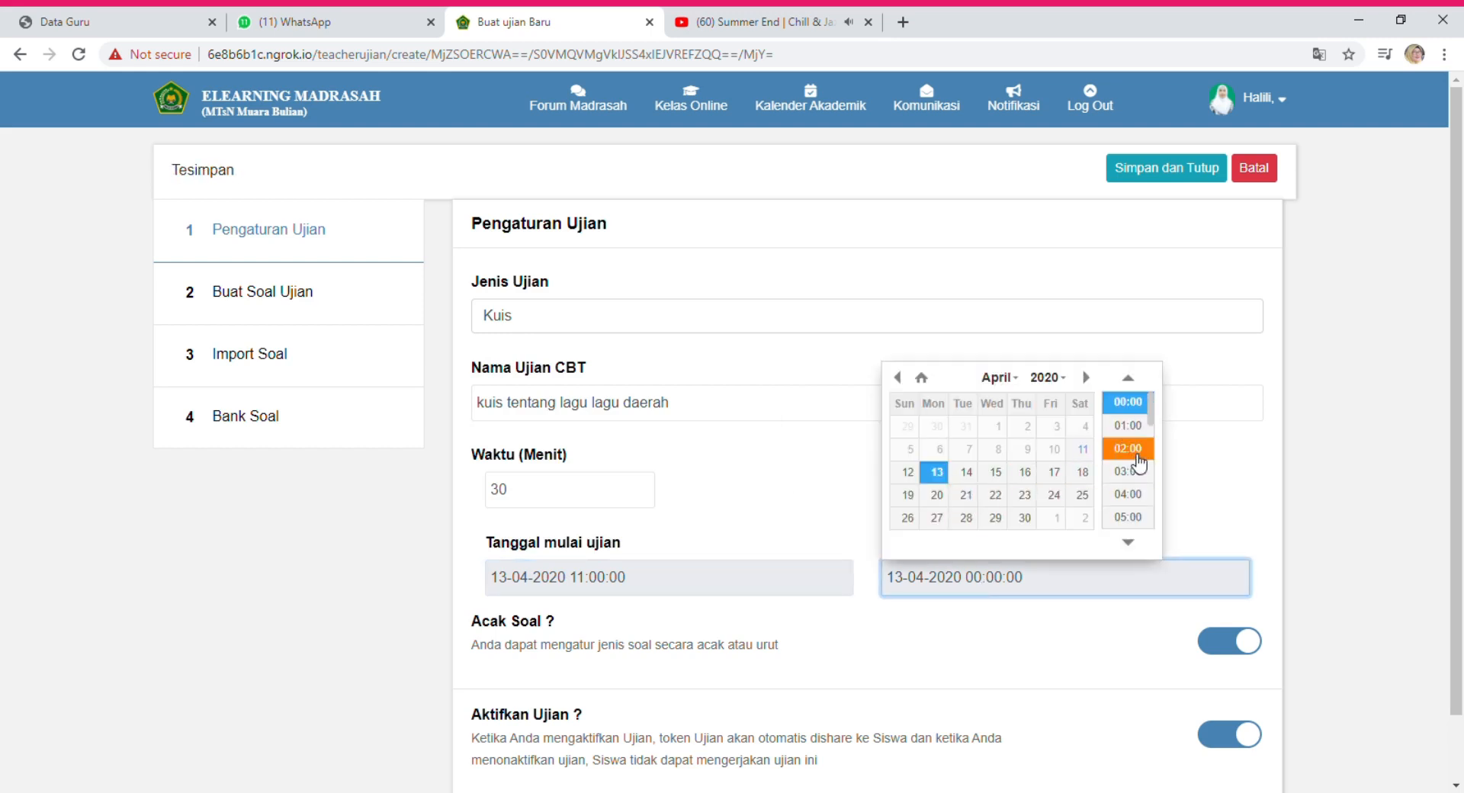
pyautogui.moveTo(1152, 414); pyautogui.dragTo(1160, 467)
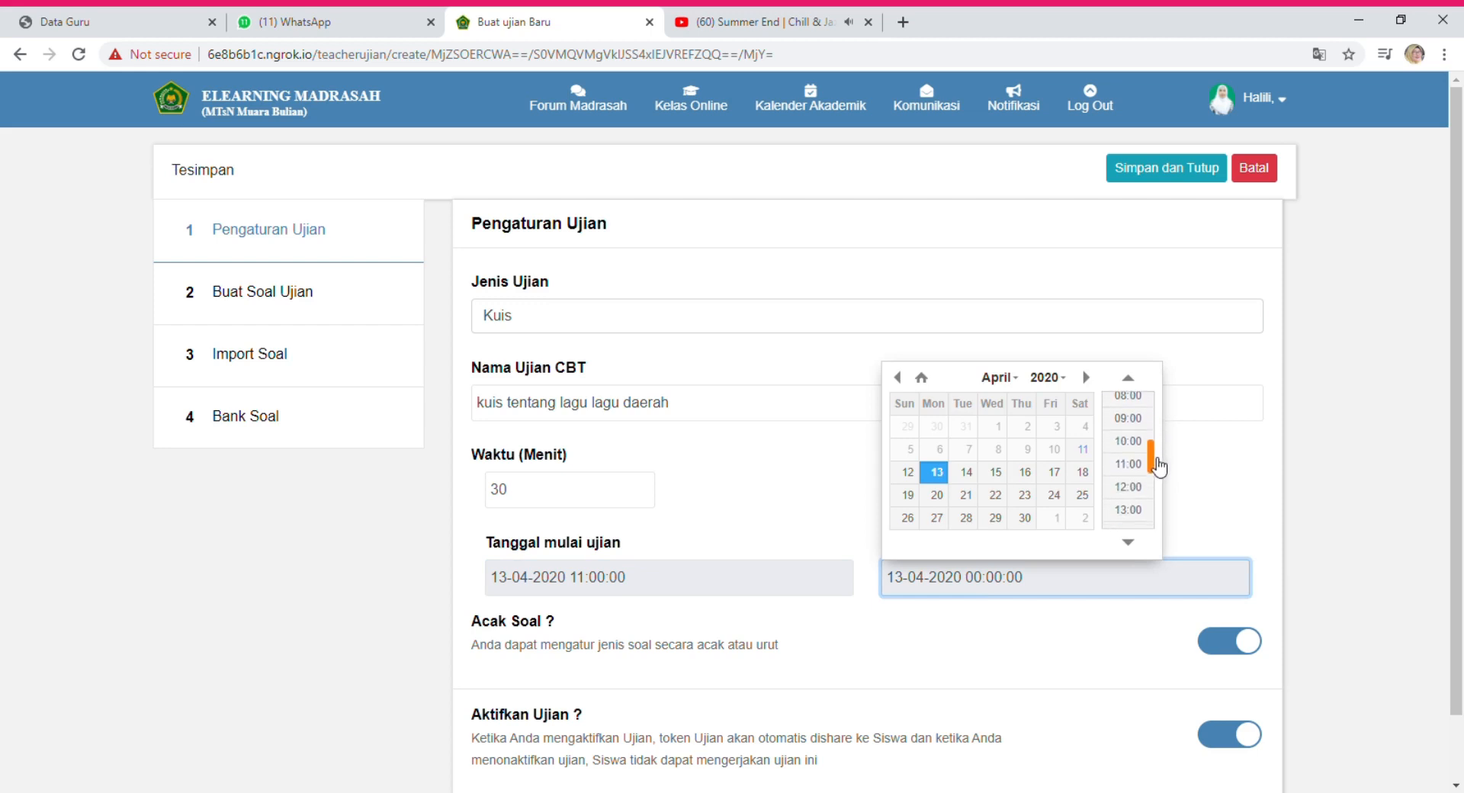
pyautogui.click(1137, 488)
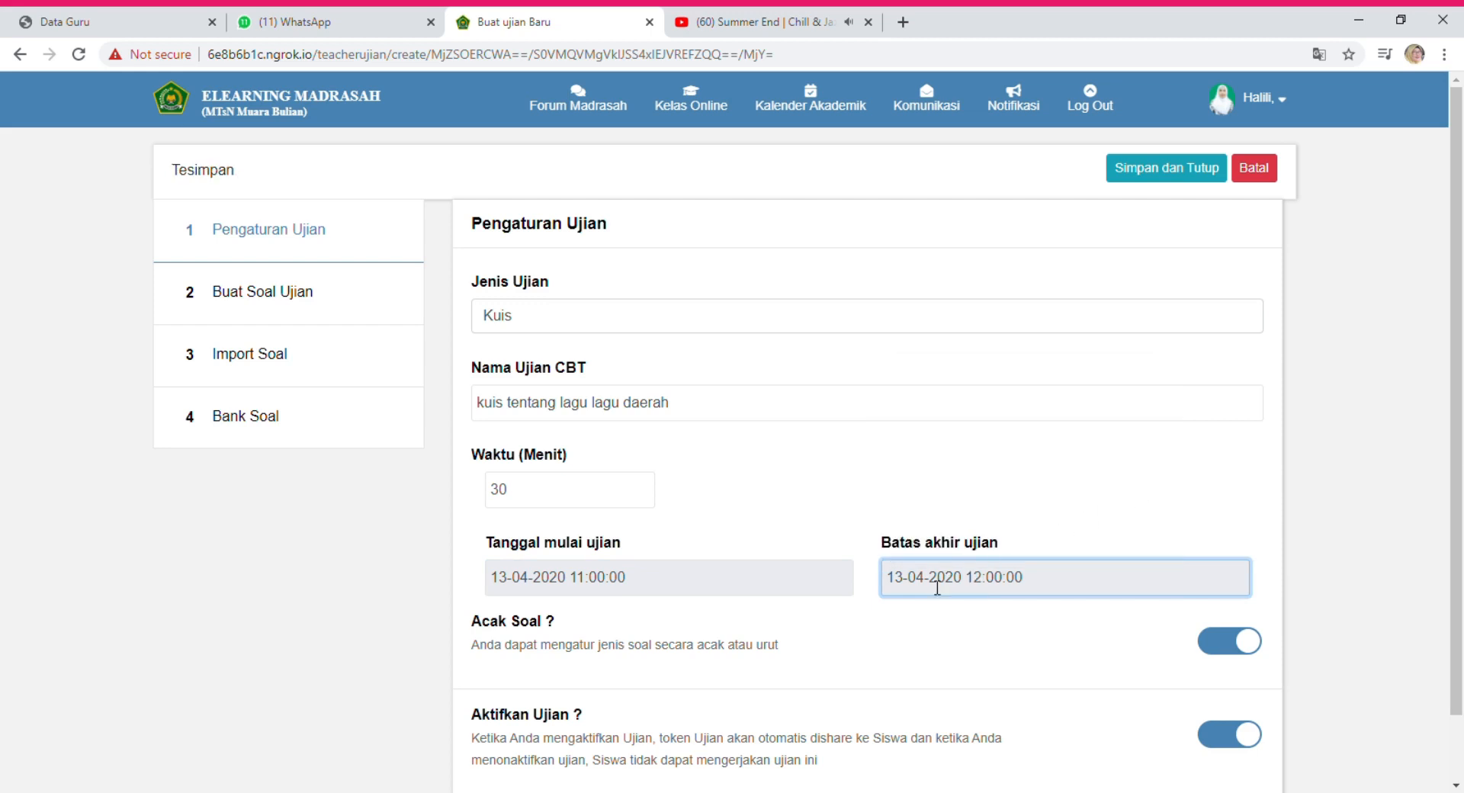
pyautogui.click(494, 490)
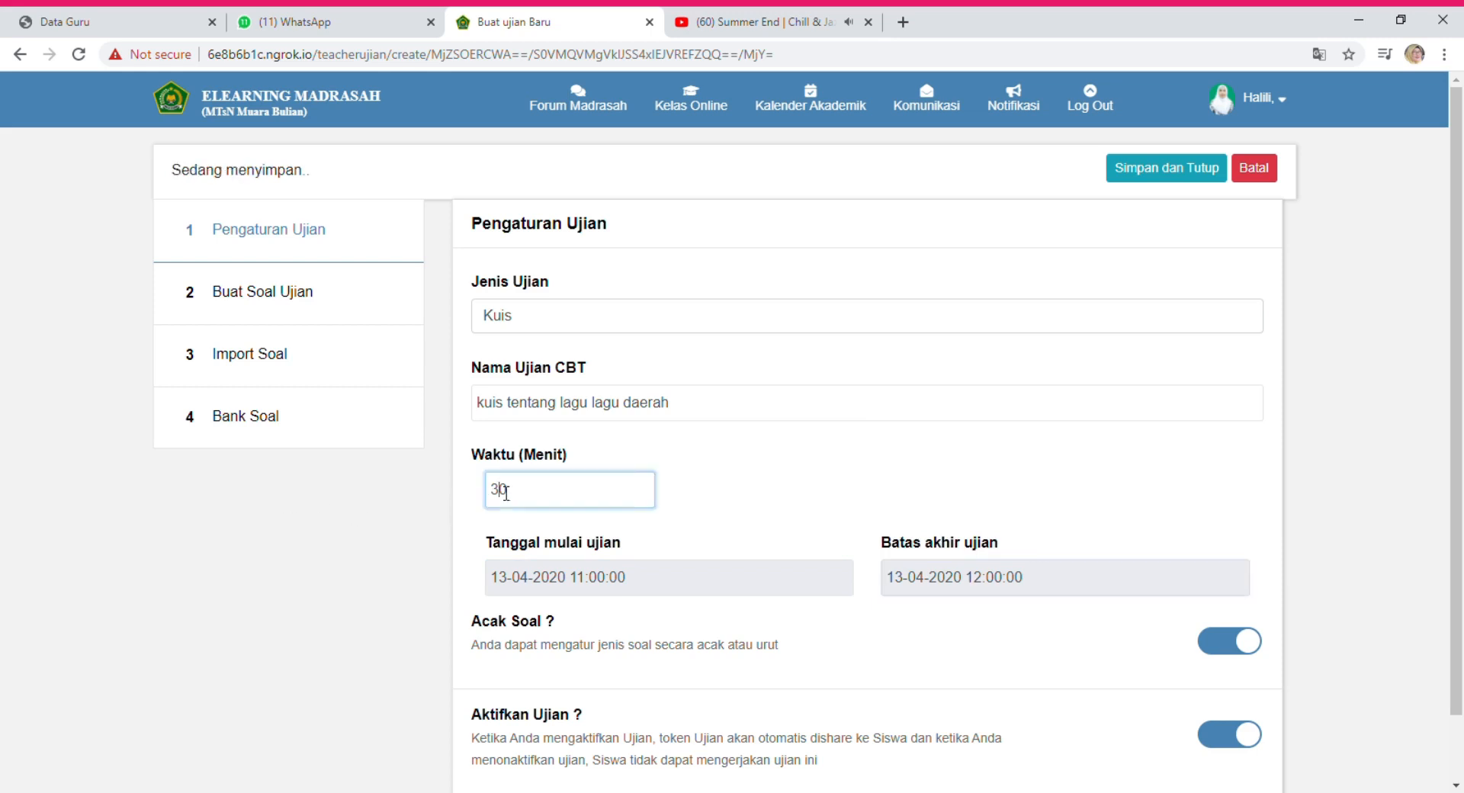
# Replace the quiz duration with 60 minutes and check that the settings saved.
pyautogui.hotkey('ctrl', 'a')
pyautogui.write('60')
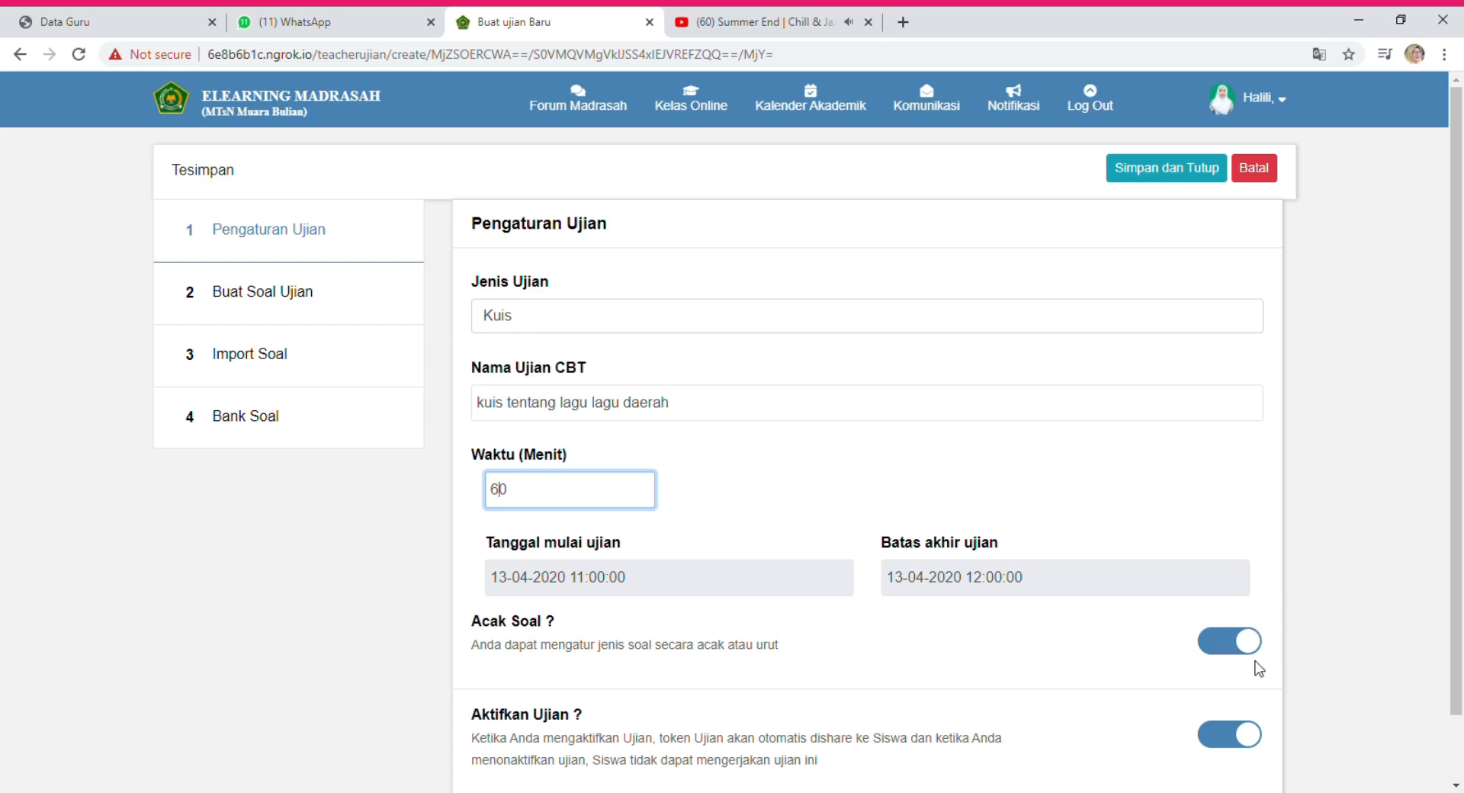
pyautogui.scroll(-1, 1034, 674)
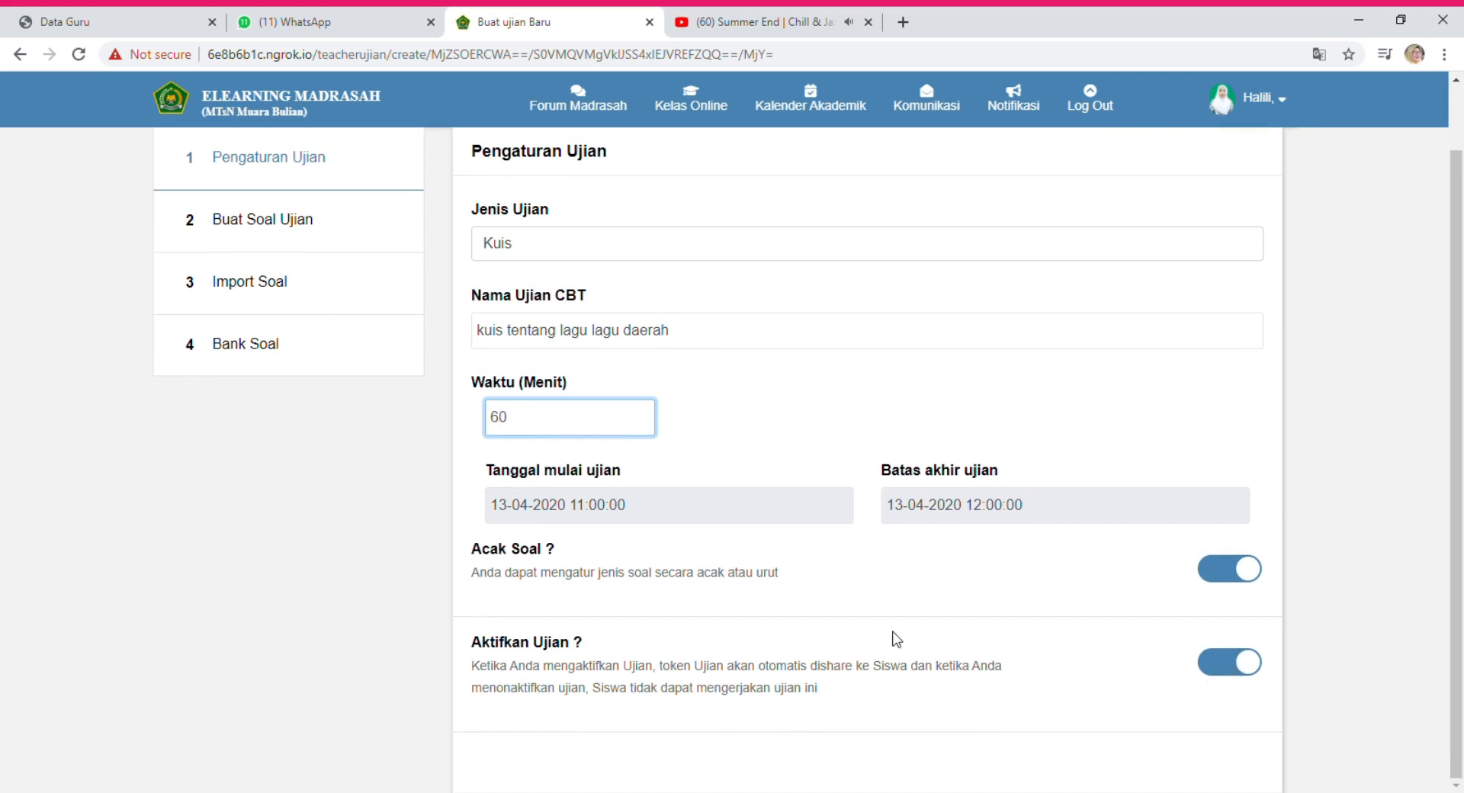
pyautogui.scroll(1, 896, 640)
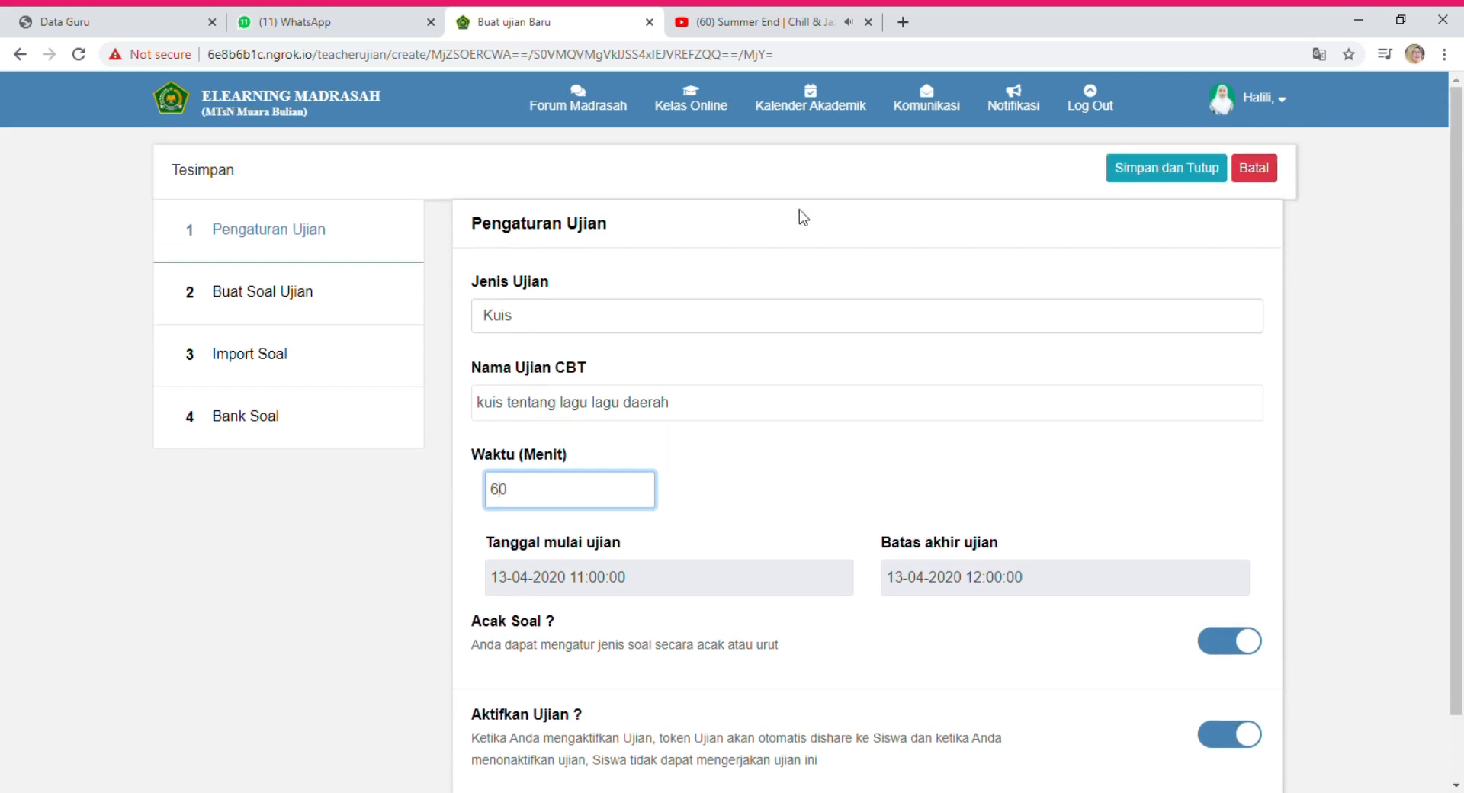
# Go to Buat Soal Ujian and pick a type for Pertanyaan Ke - 1.
pyautogui.click(269, 298)
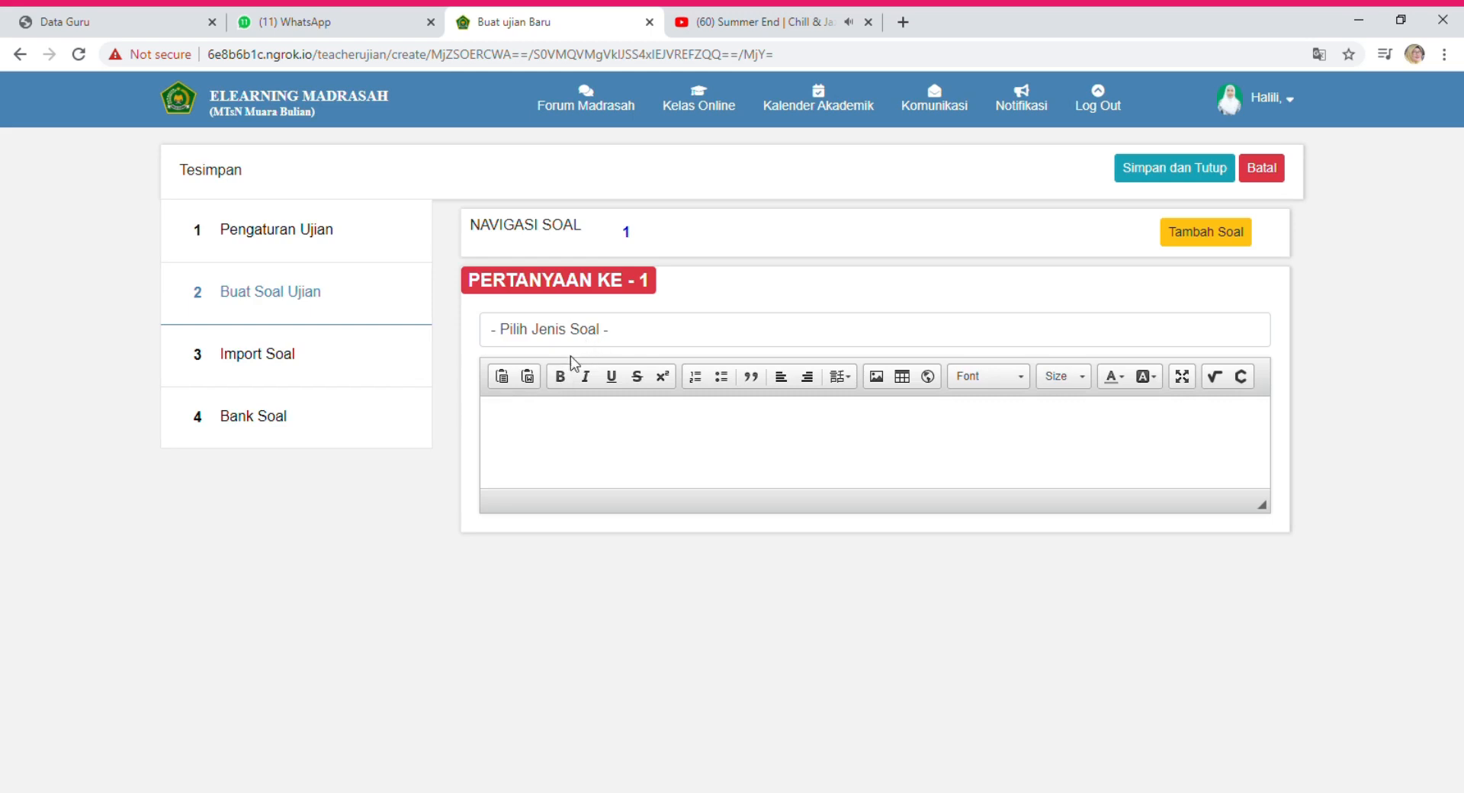
pyautogui.click(558, 337)
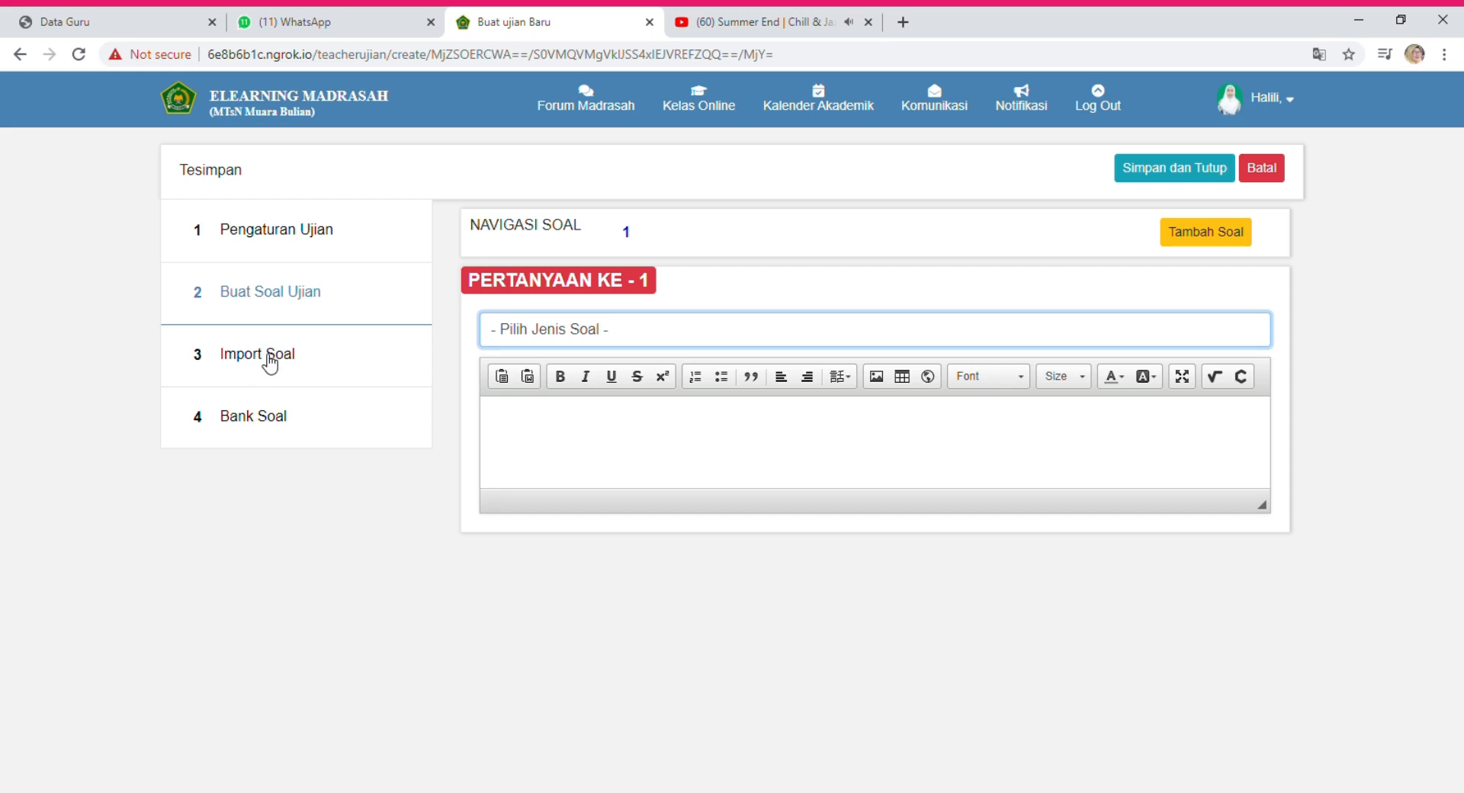
# Switch to Import Soal and download and open the template soal (1).xlsx.
pyautogui.click(270, 364)
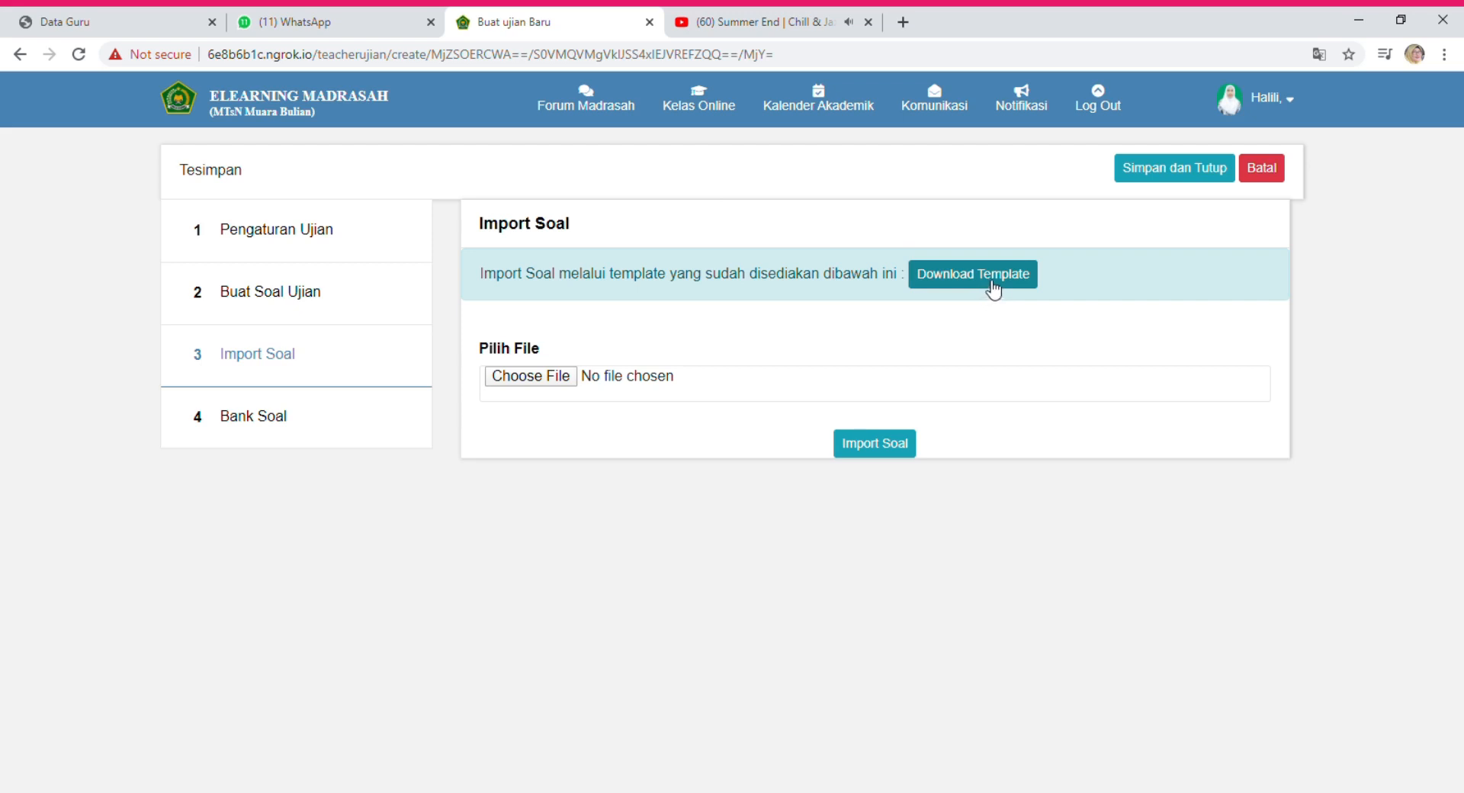
pyautogui.click(1000, 285)
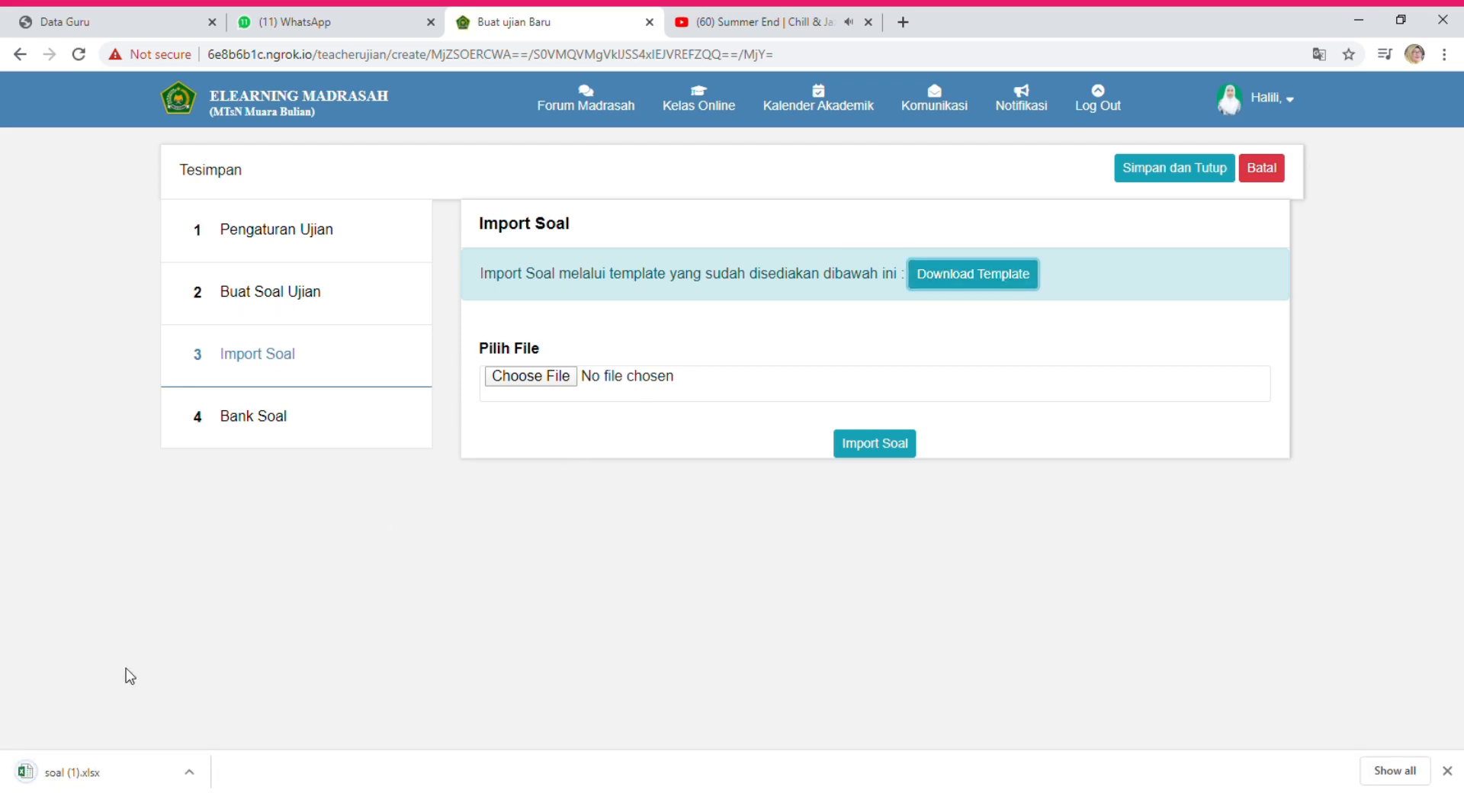
pyautogui.click(65, 775)
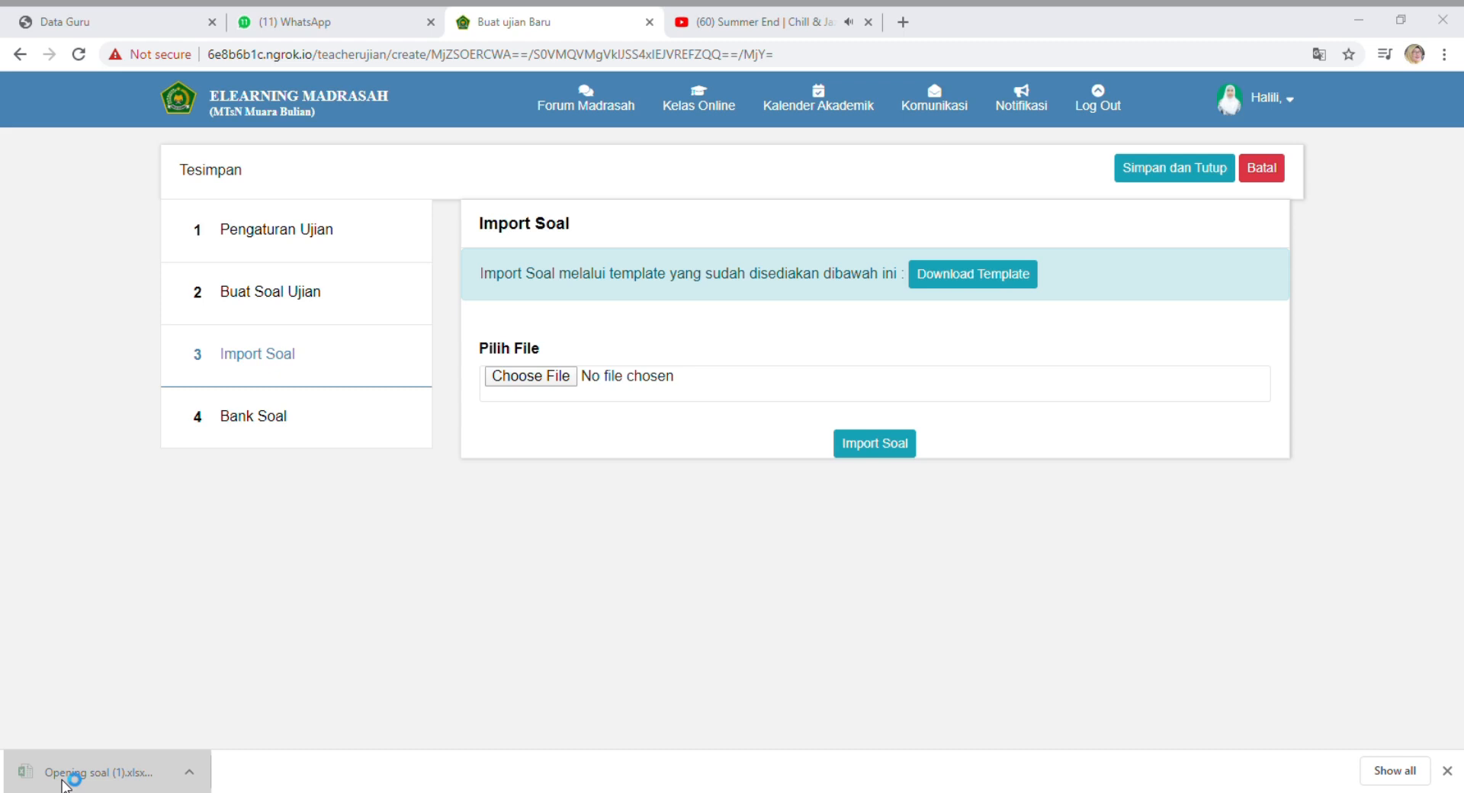
pyautogui.click(67, 775)
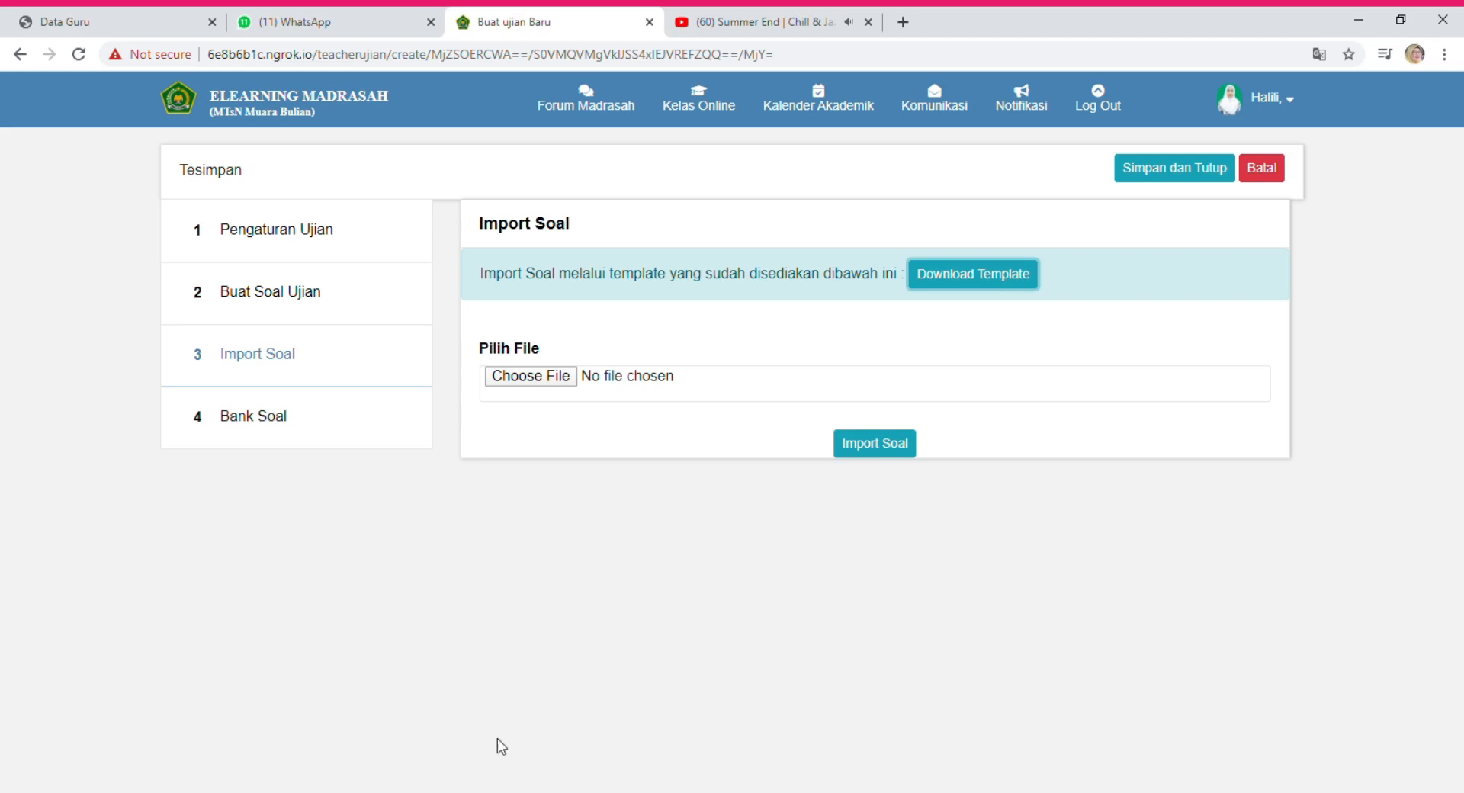
# Import the questions from TEMPLATE SOAL SENI BUDAYA.xlsx into the quiz.
pyautogui.click(536, 380)
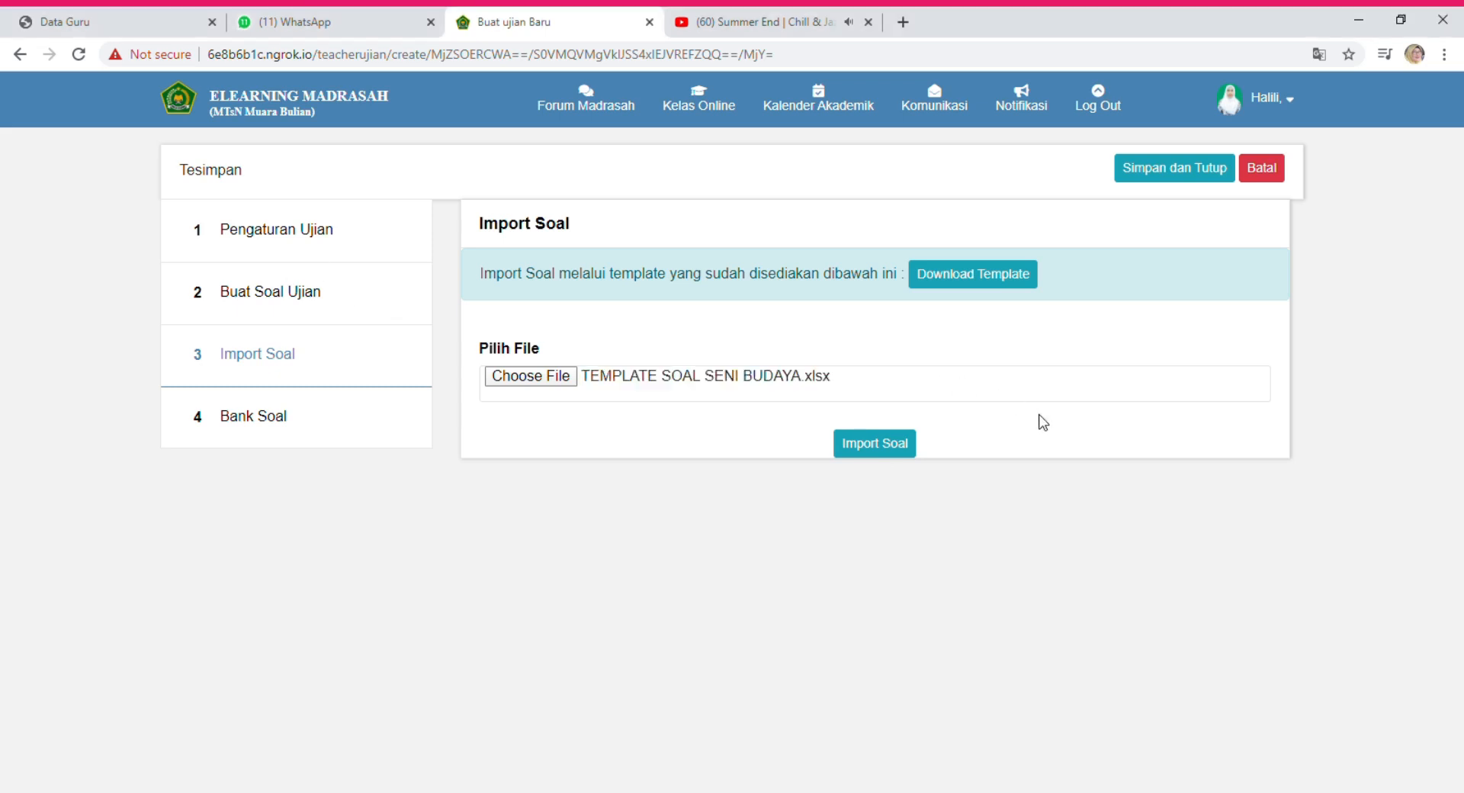
pyautogui.click(914, 447)
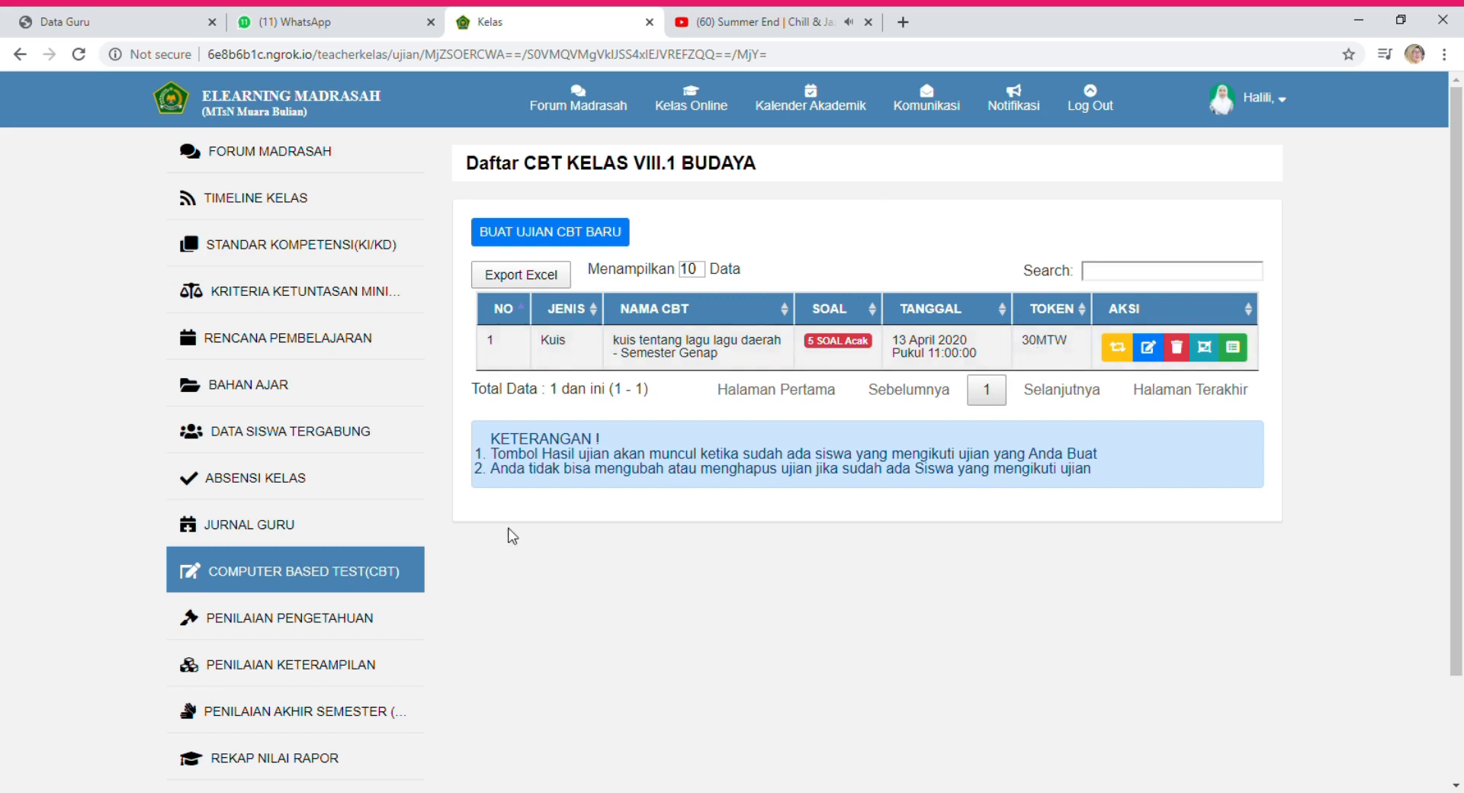
# Look over the Daftar CBT quiz list, then go to KALENDER KELAS.
pyautogui.scroll(-2, 327, 627)
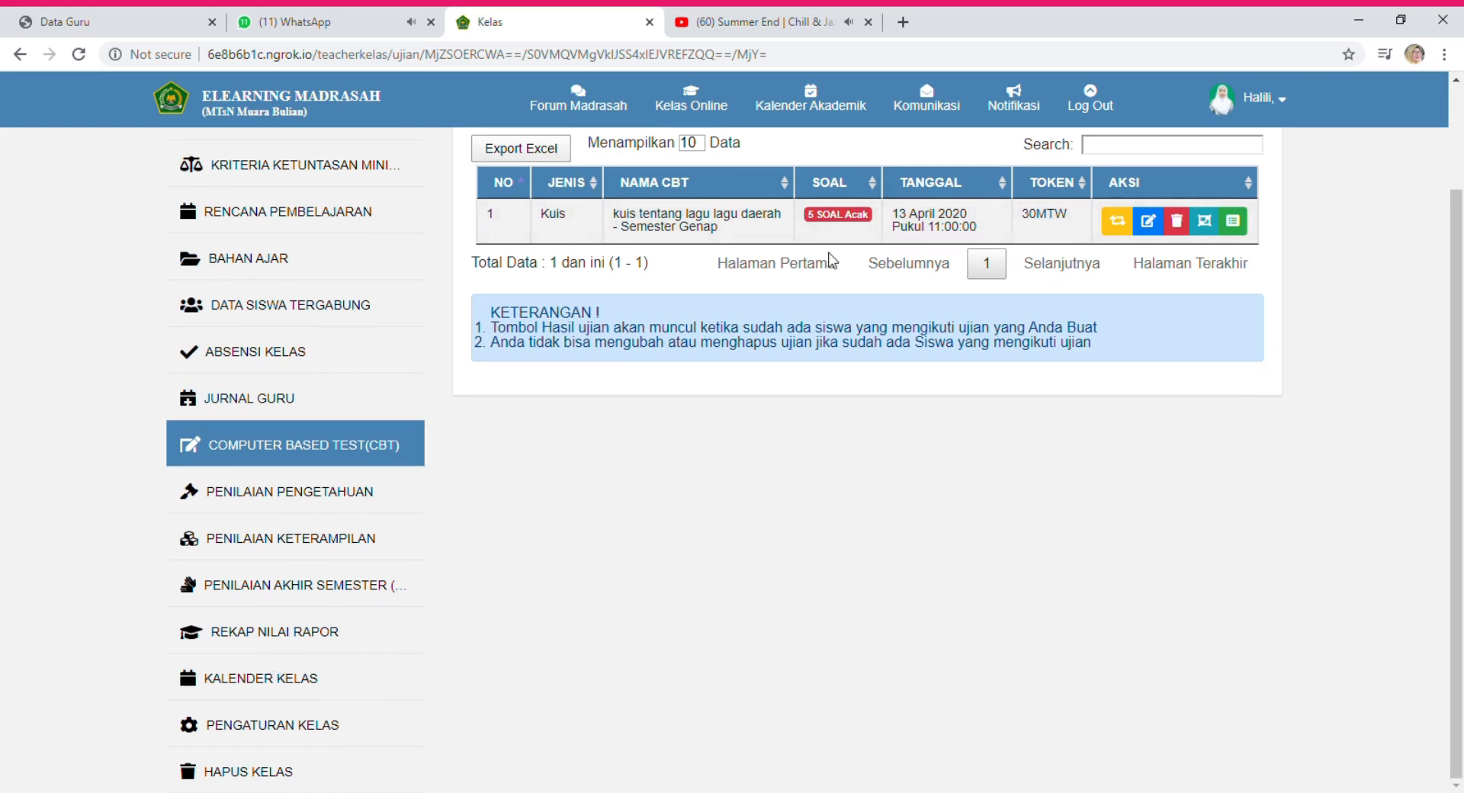
pyautogui.scroll(1, 861, 256)
pyautogui.scroll(1, 860, 256)
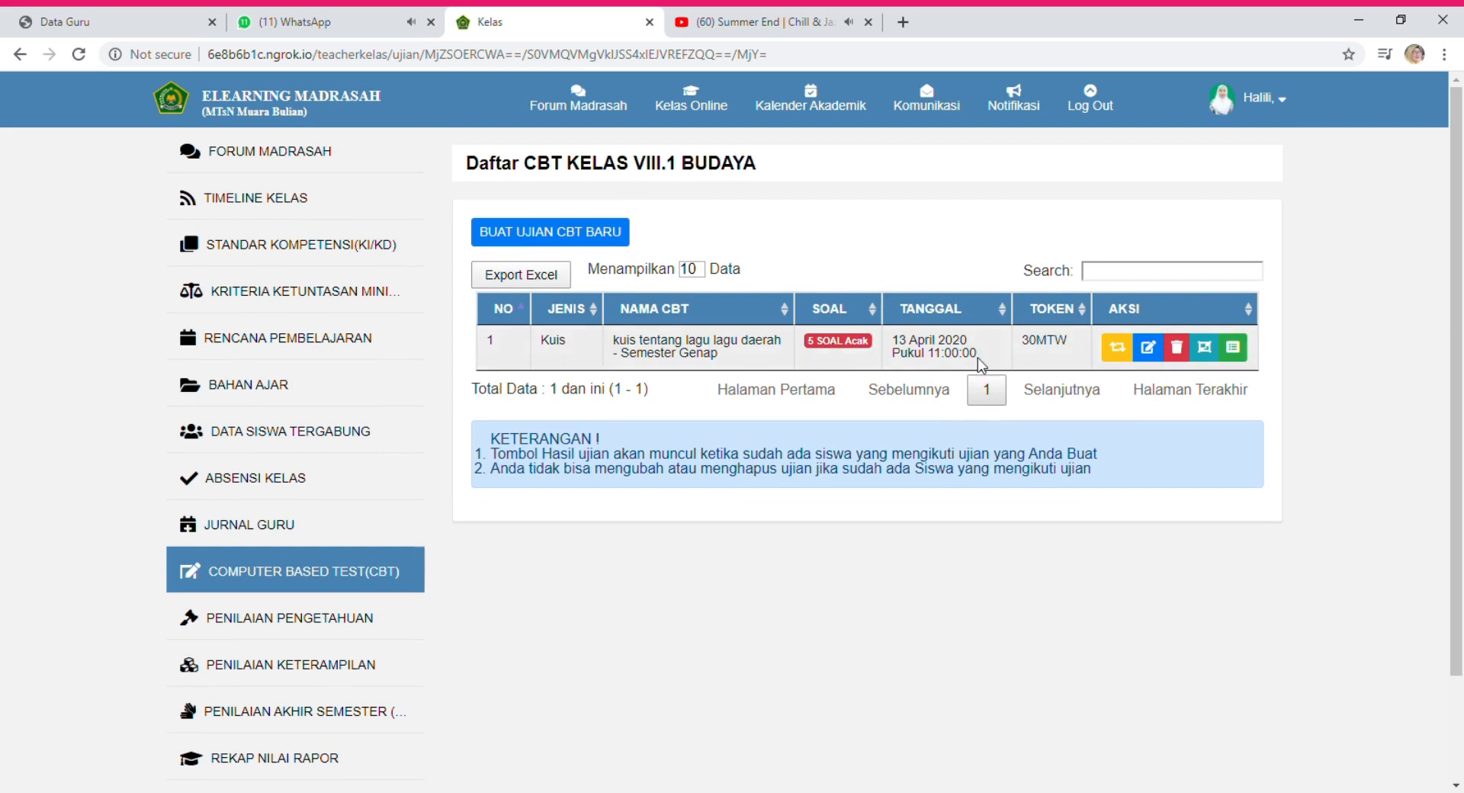
pyautogui.scroll(-2, 340, 611)
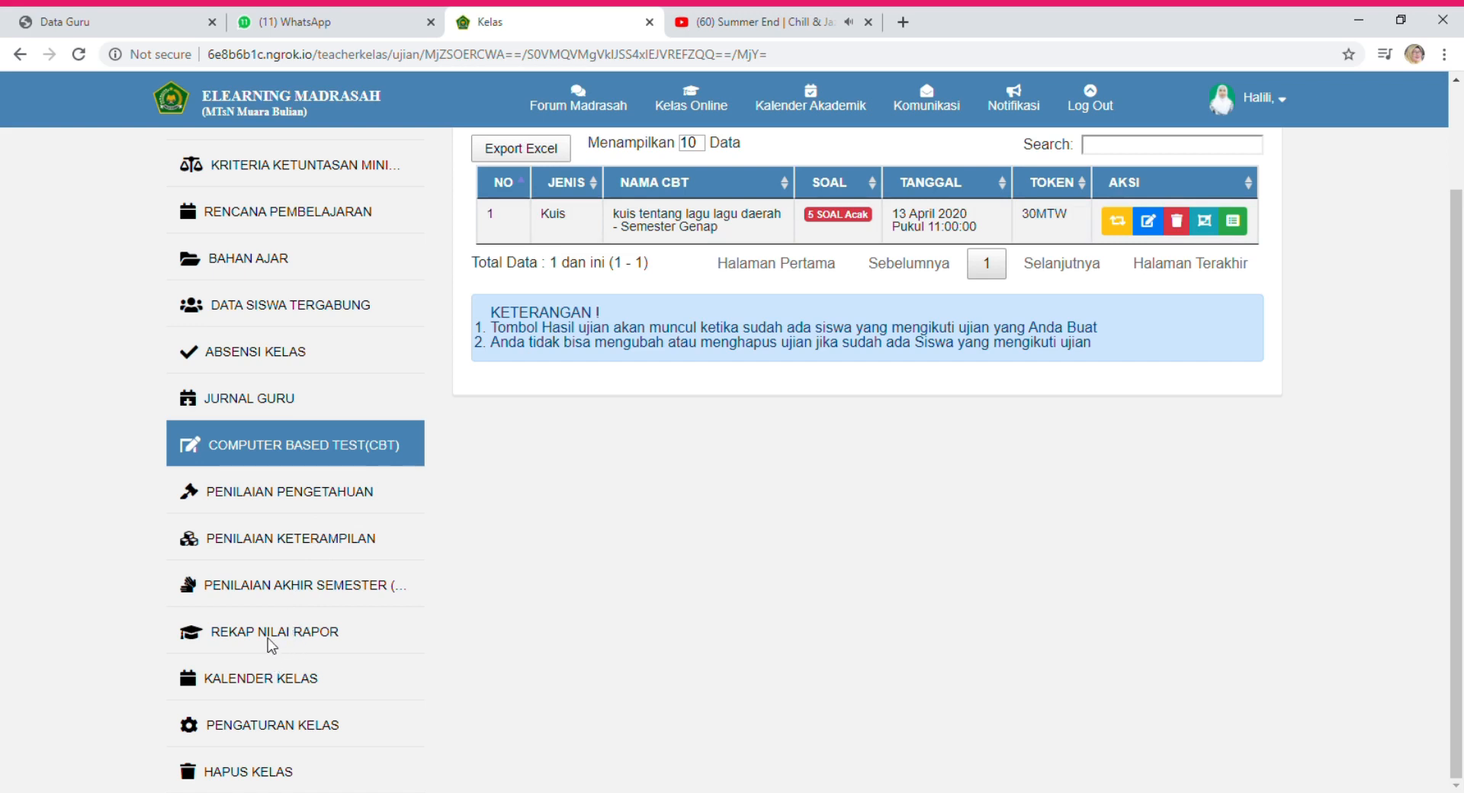
pyautogui.click(249, 684)
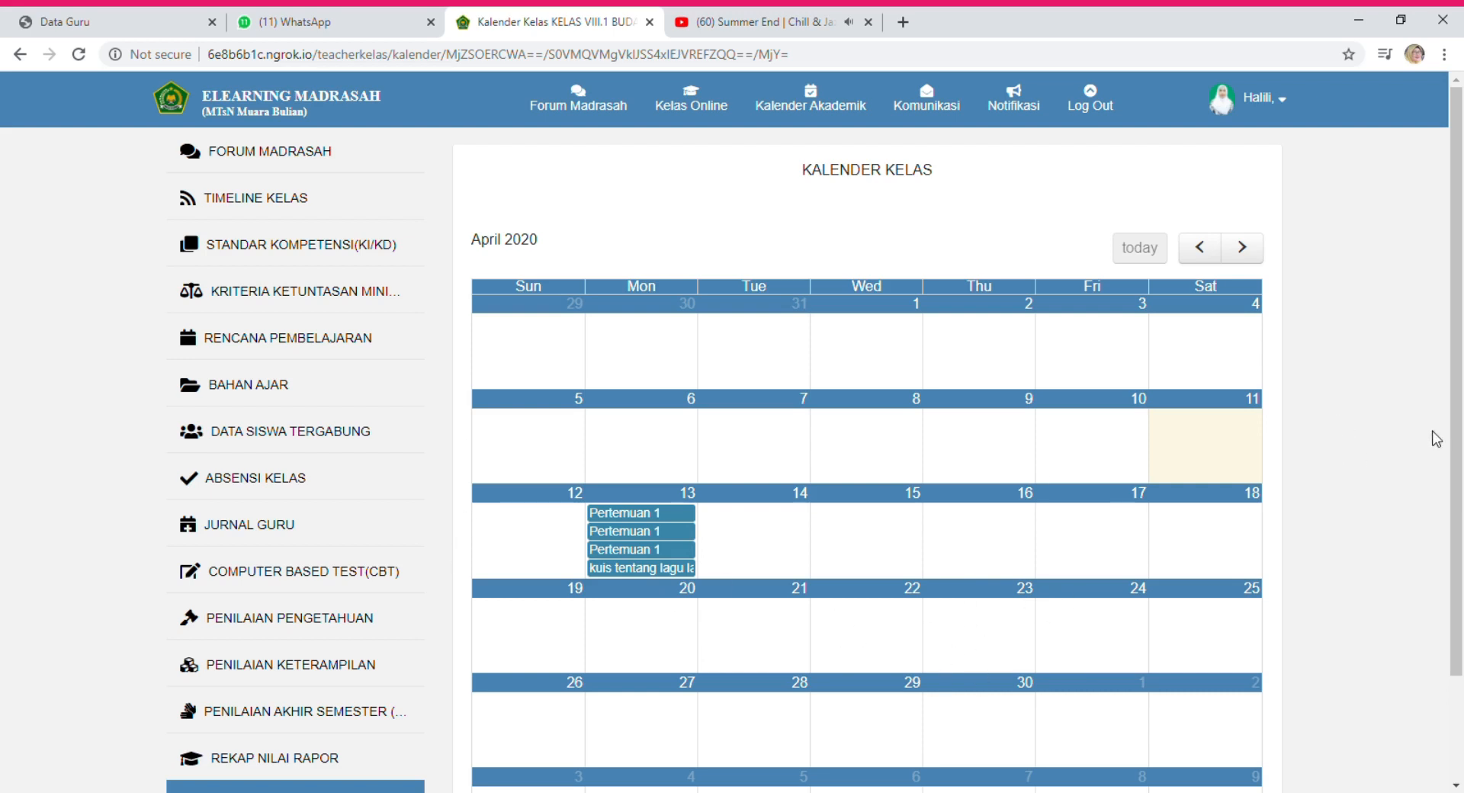
# Scroll the April 2020 calendar to see the regional-songs quiz on 13 April.
pyautogui.scroll(-3, 804, 746)
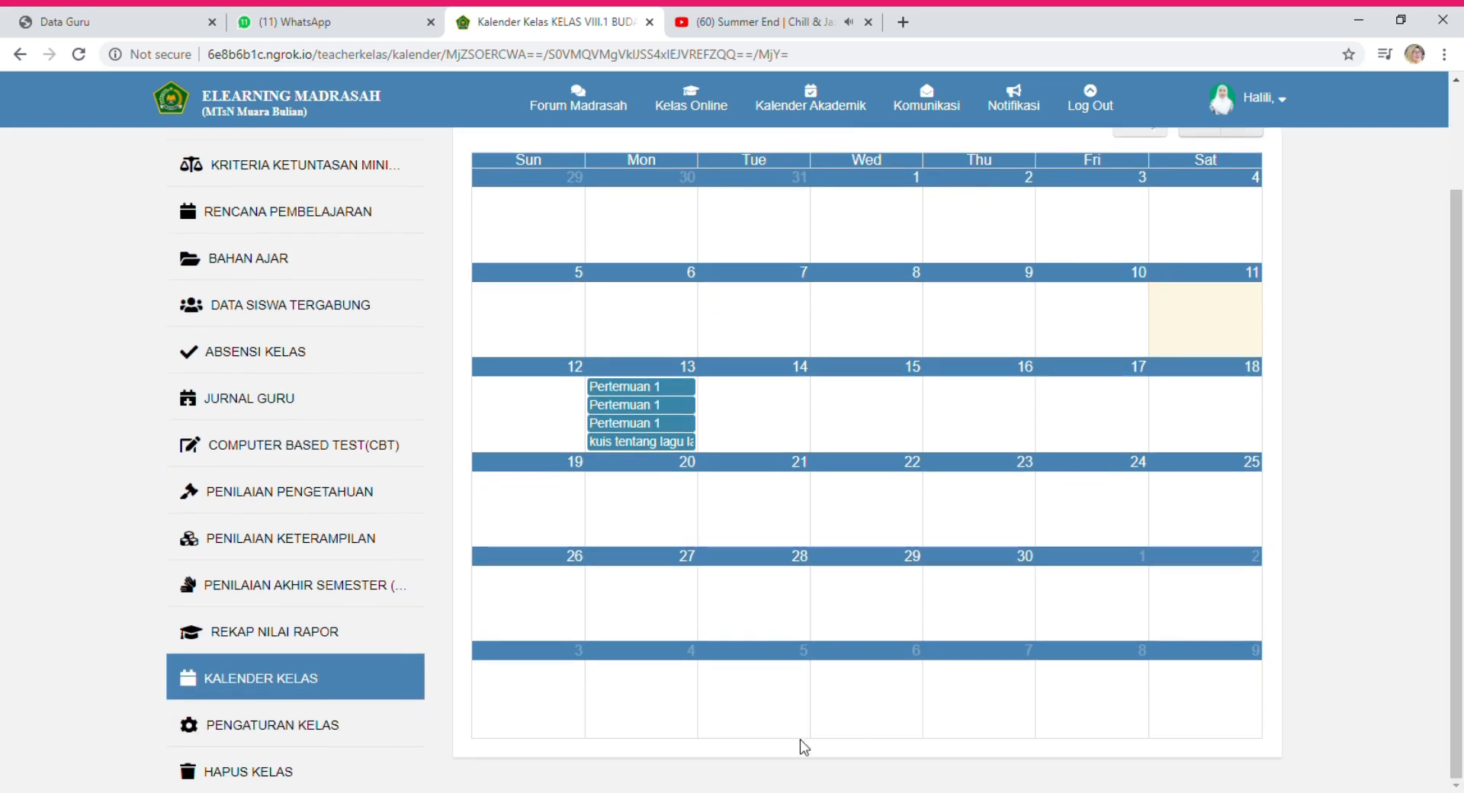
# Open the Pengaturan page of KELAS VIII.1 BUDAYA and review its fields.
pyautogui.click(253, 732)
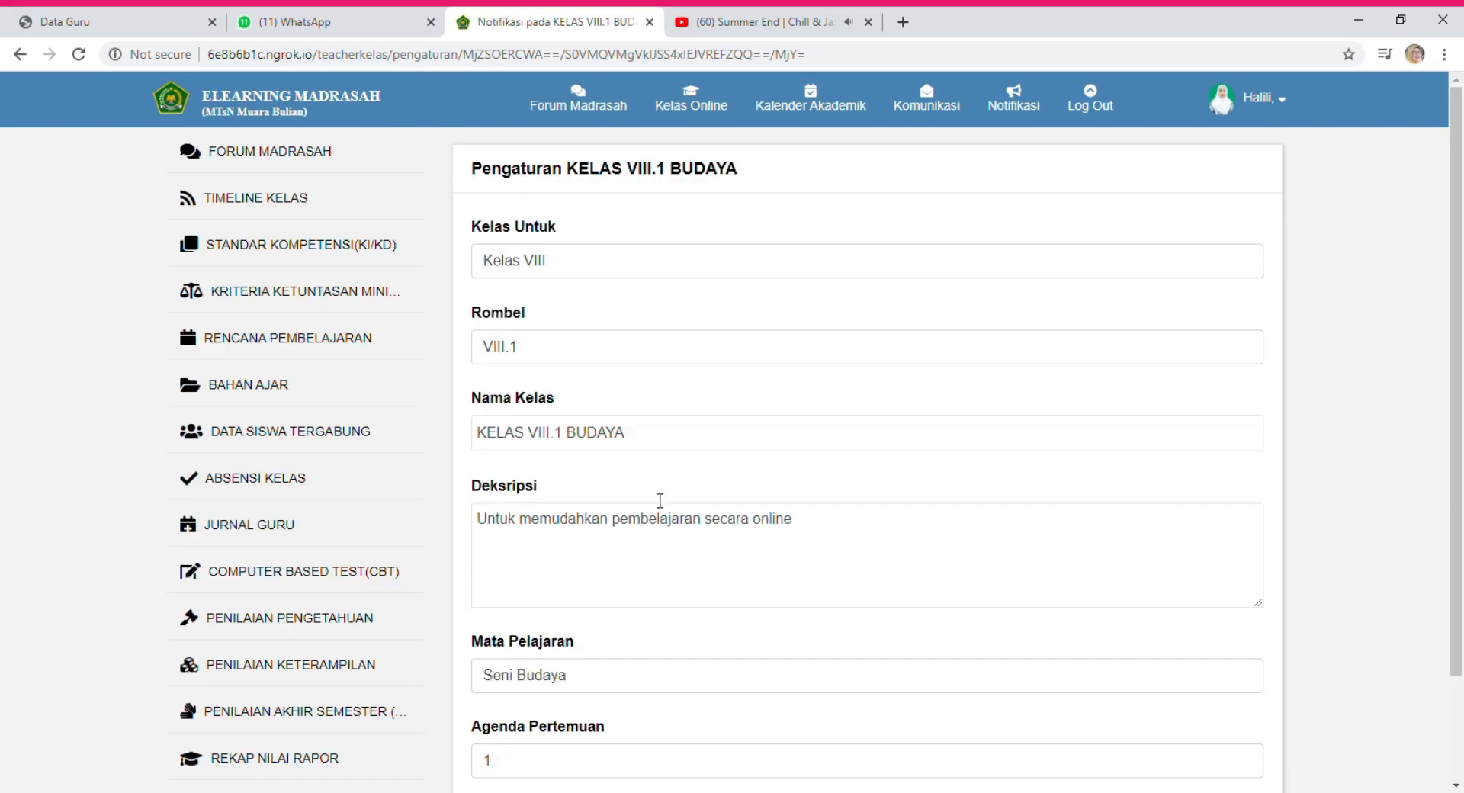
pyautogui.scroll(-2, 676, 554)
pyautogui.scroll(2, 676, 554)
pyautogui.scroll(-2, 676, 554)
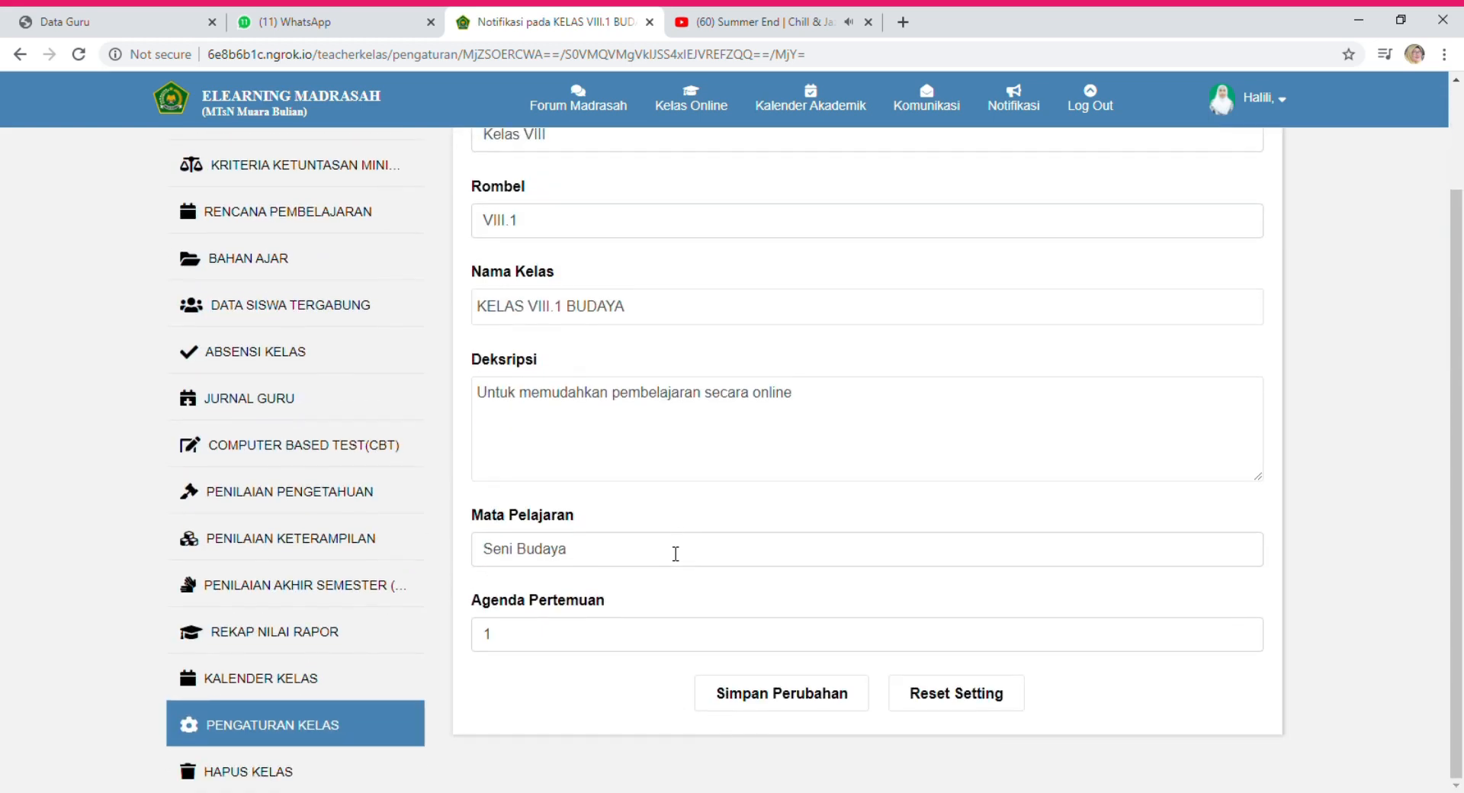
pyautogui.scroll(2, 691, 396)
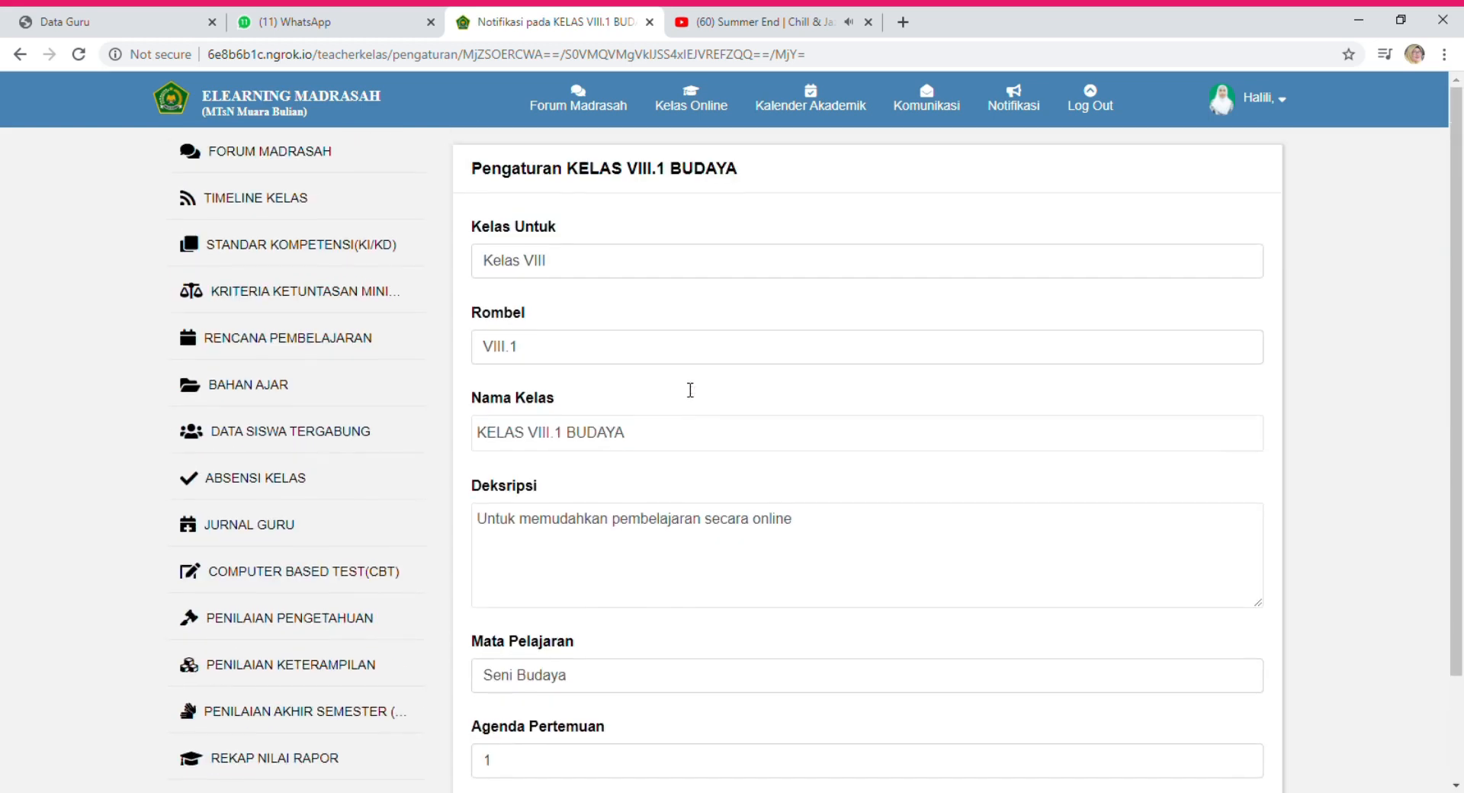
pyautogui.scroll(-2, 684, 389)
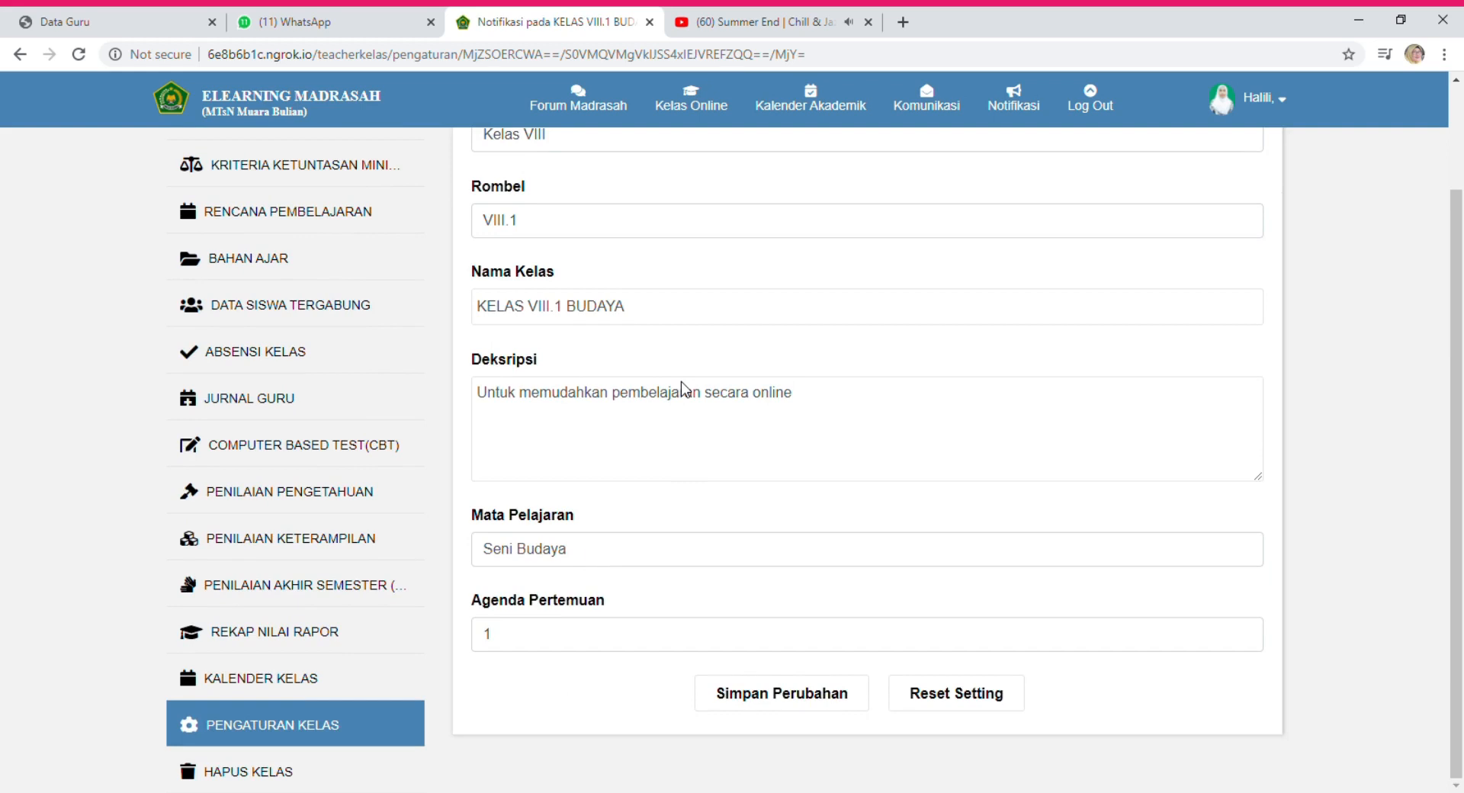
pyautogui.scroll(2, 684, 389)
pyautogui.scroll(-2, 684, 389)
pyautogui.scroll(2, 524, 416)
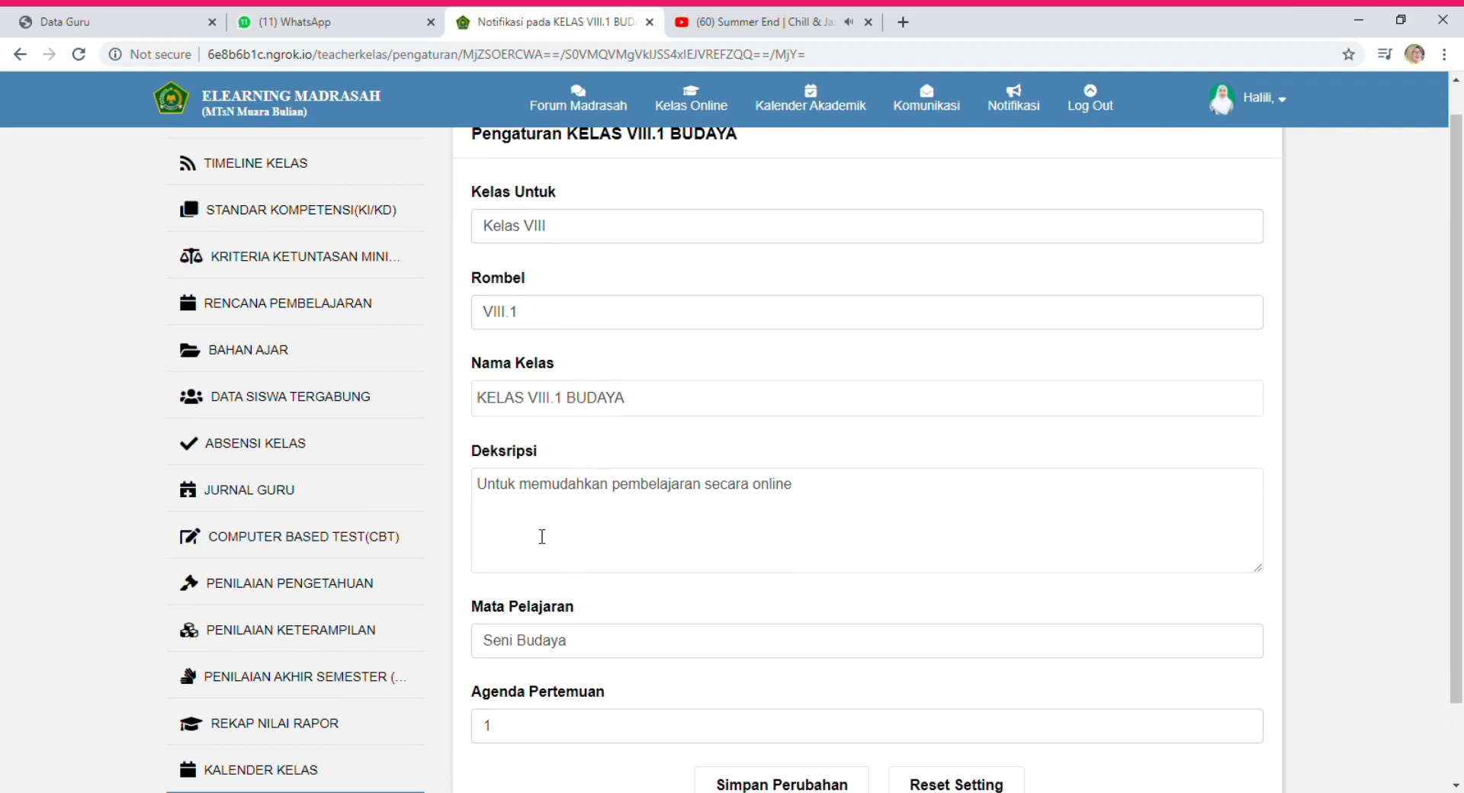
pyautogui.scroll(-2, 565, 562)
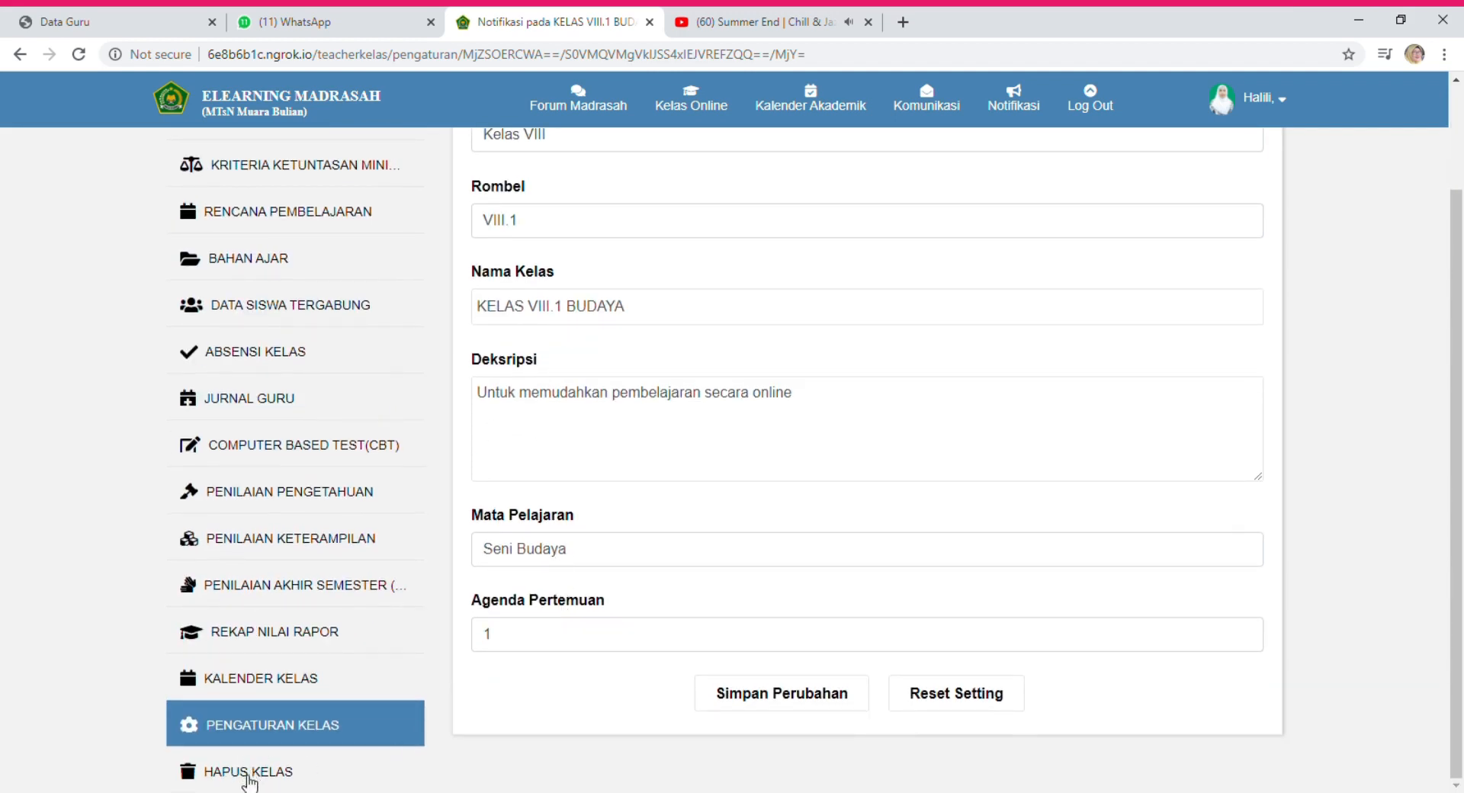
# Set the Agenda Pertemuan meeting number to 1.
pyautogui.click(482, 630)
pyautogui.write('1')
pyautogui.scroll(2, 627, 531)
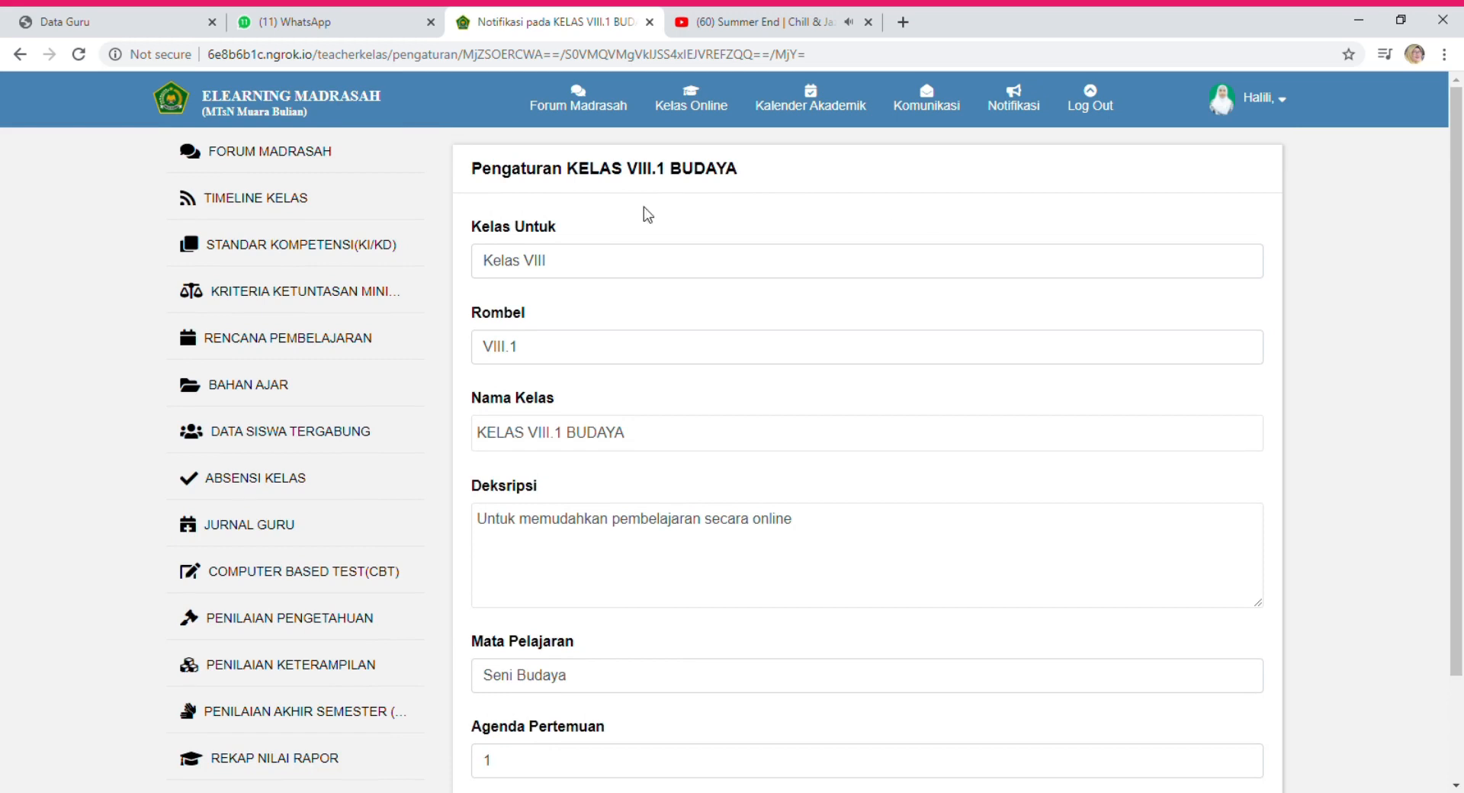
# Return to Forum Madrasah and choose Buat Kelas Online from the Kelas Online Anda menu.
pyautogui.click(295, 149)
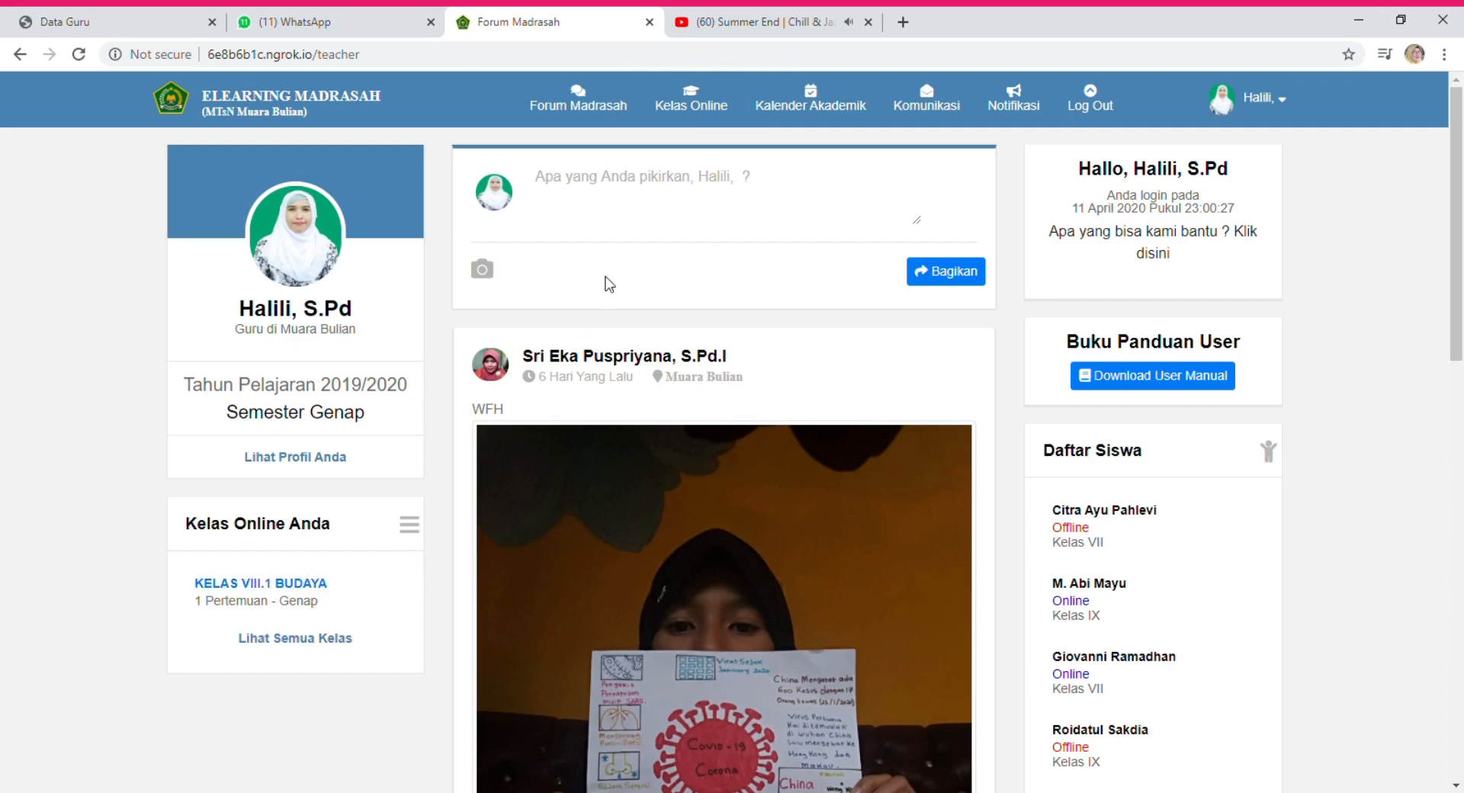
pyautogui.click(409, 528)
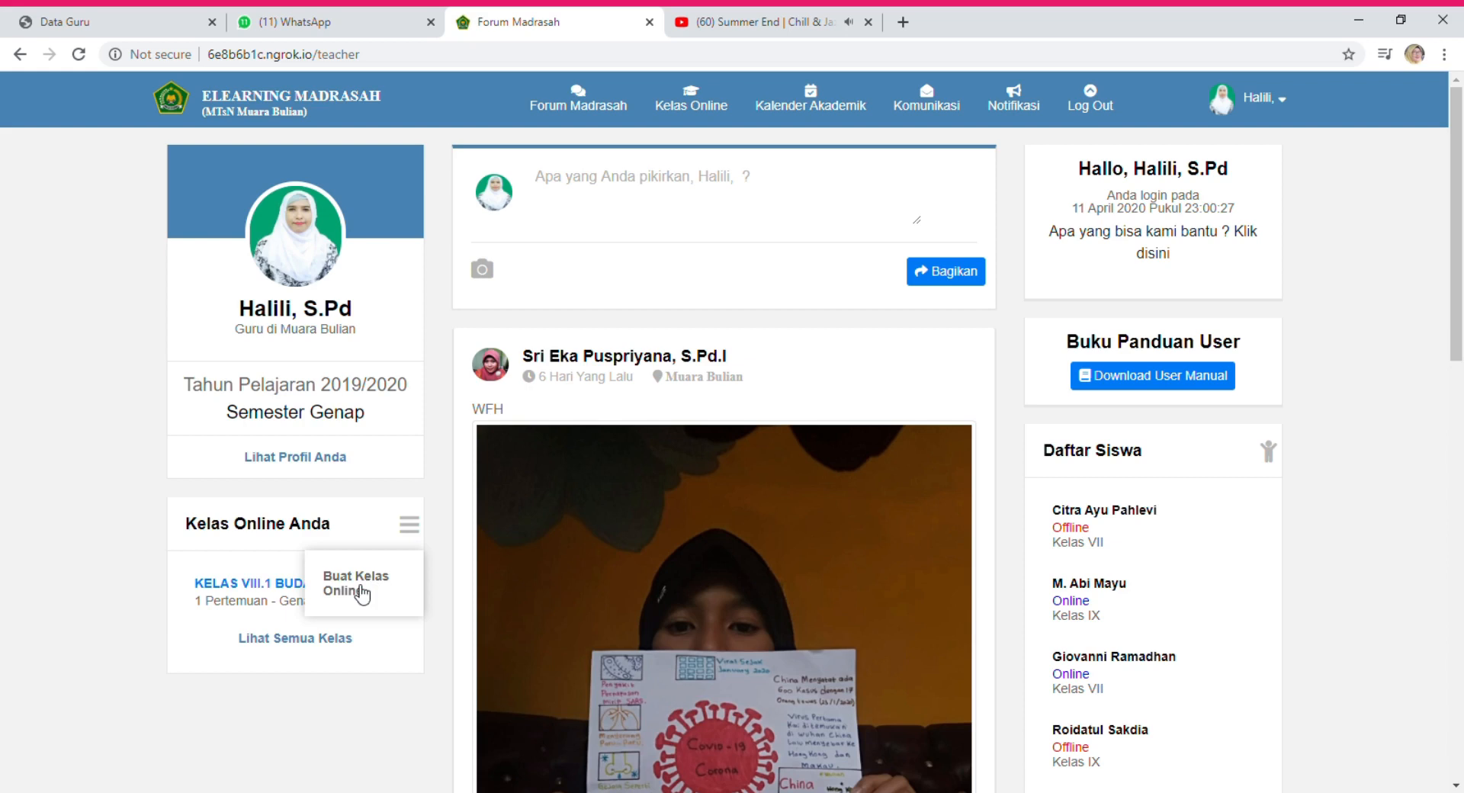
pyautogui.click(359, 592)
# Set Kelas VIII, rombel VIII.2, and name the class 'KELAS VIII.2 OKE'.
pyautogui.click(727, 185)
pyautogui.click(725, 244)
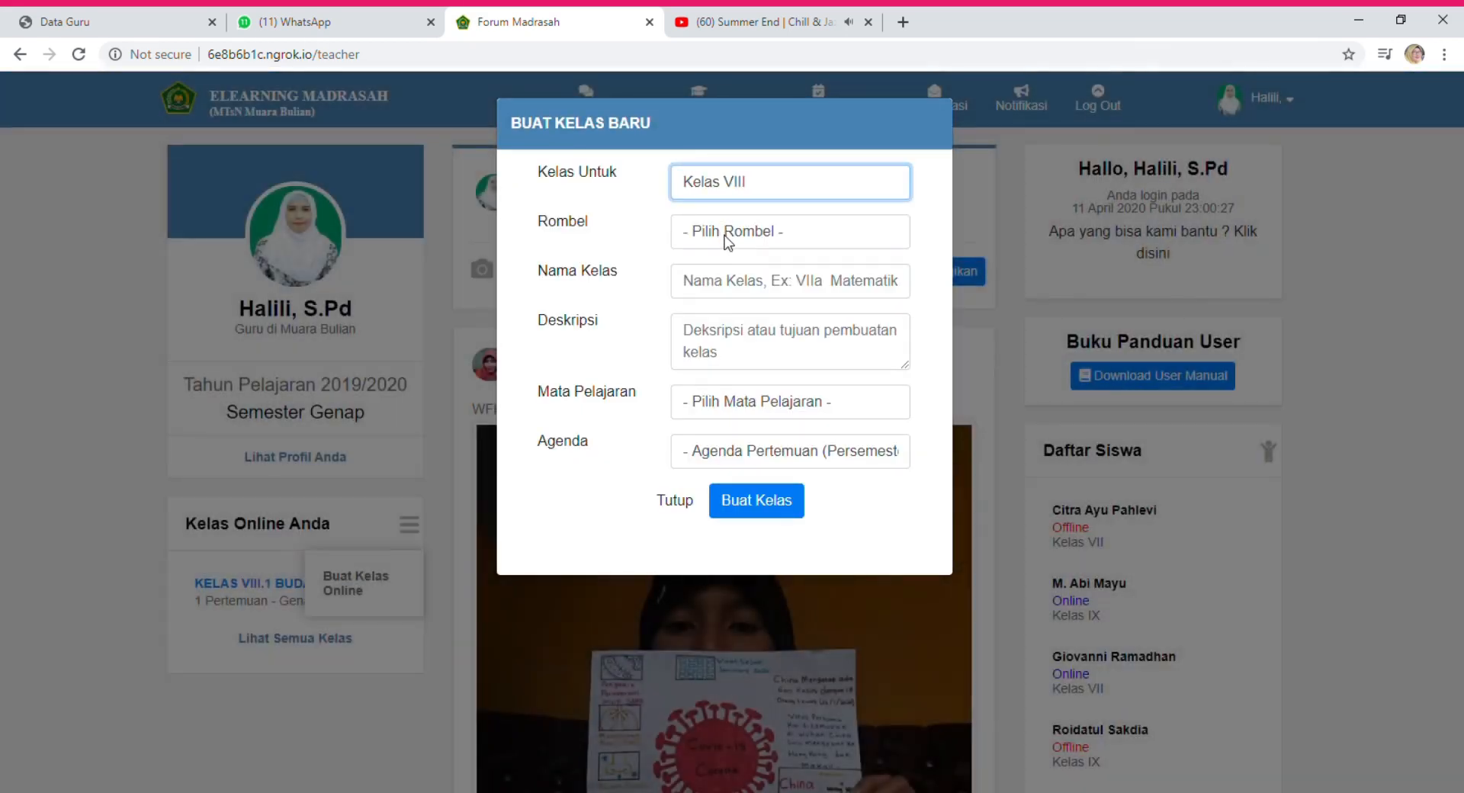
pyautogui.click(724, 237)
pyautogui.click(710, 305)
pyautogui.click(723, 292)
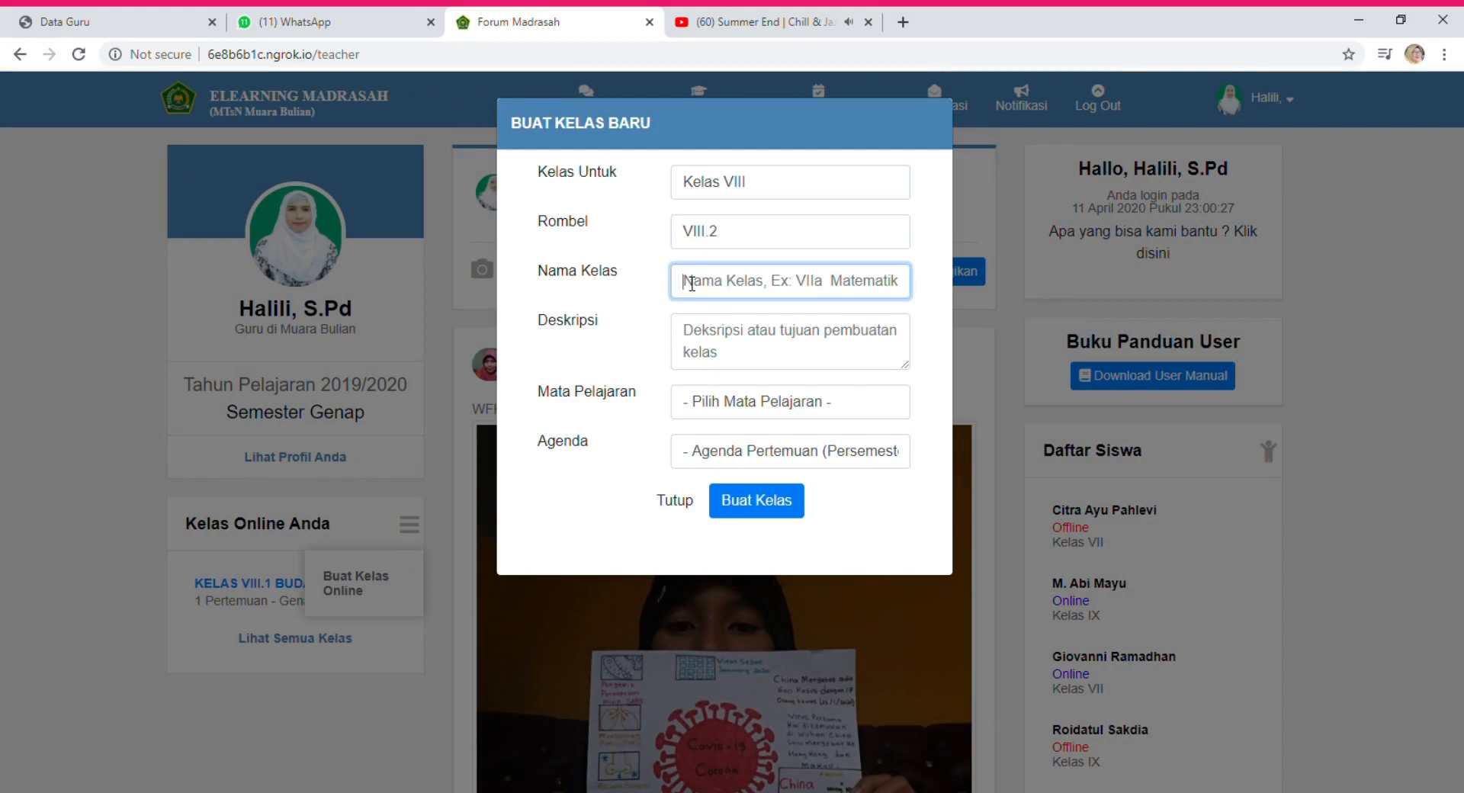
pyautogui.write('KE')
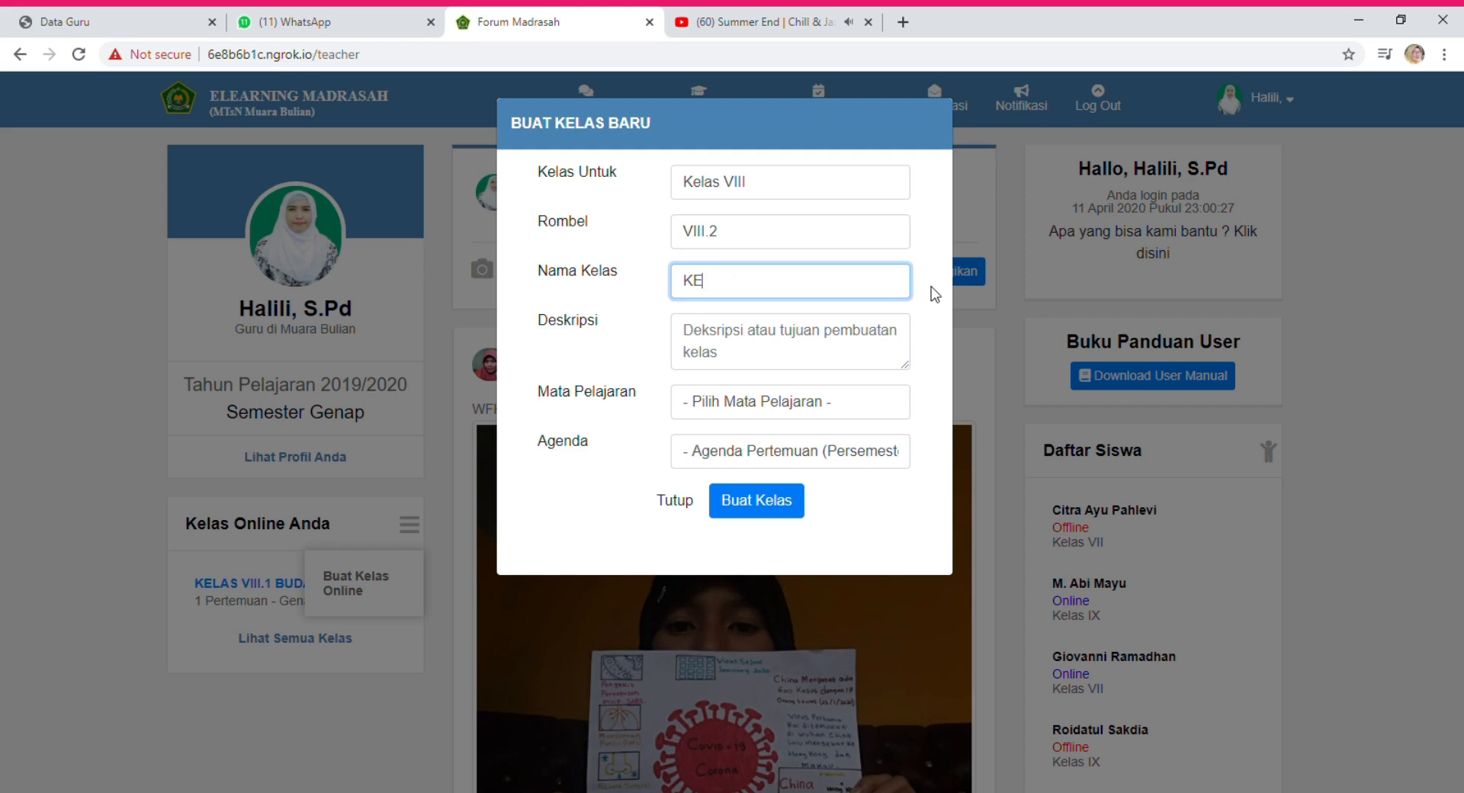
pyautogui.write('LAS VIII.2 OKE')
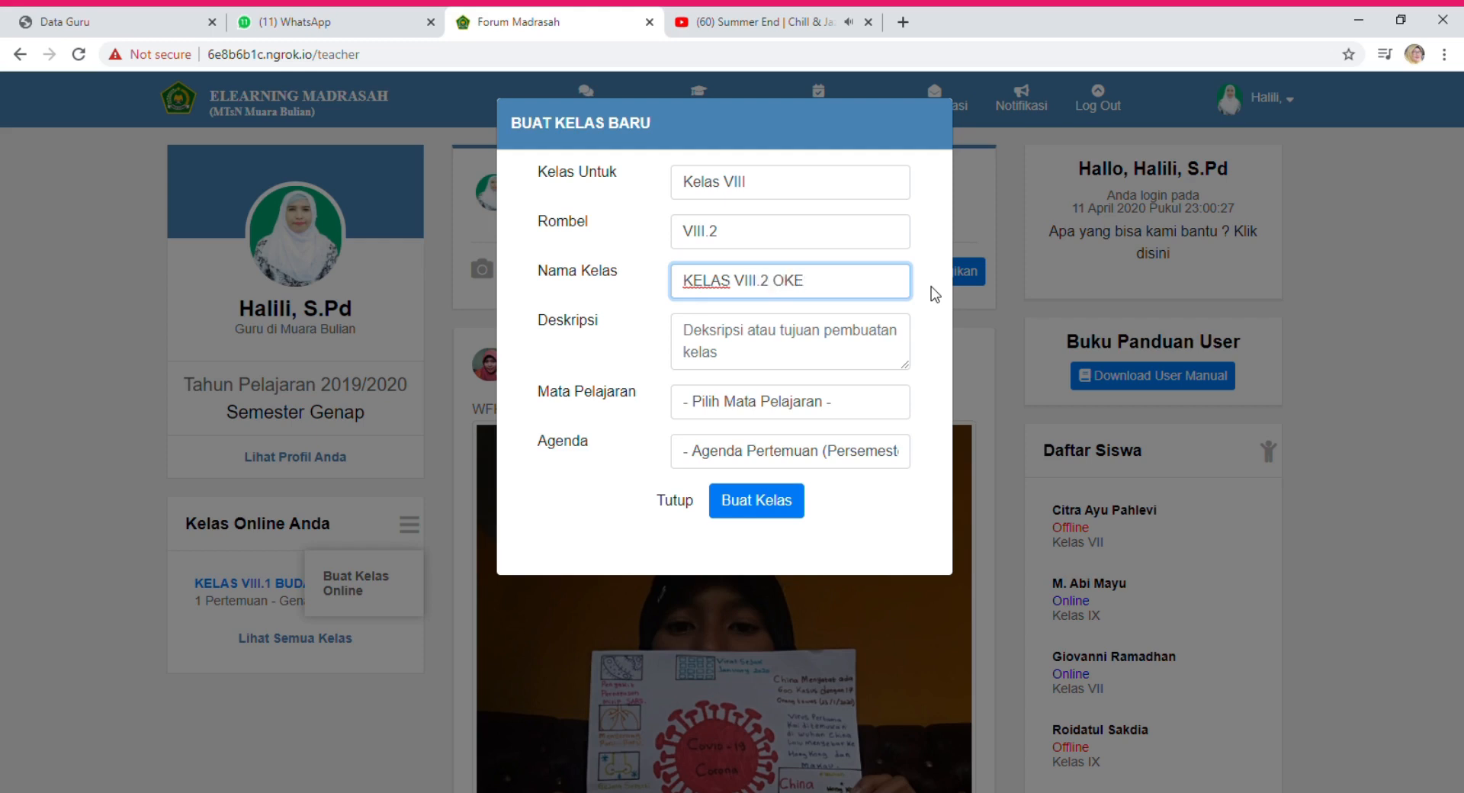
# Add description 'Untuk memudahkan pembelajarn secara online', subject Seni Budaya, agenda 1, and create the class.
pyautogui.click(748, 367)
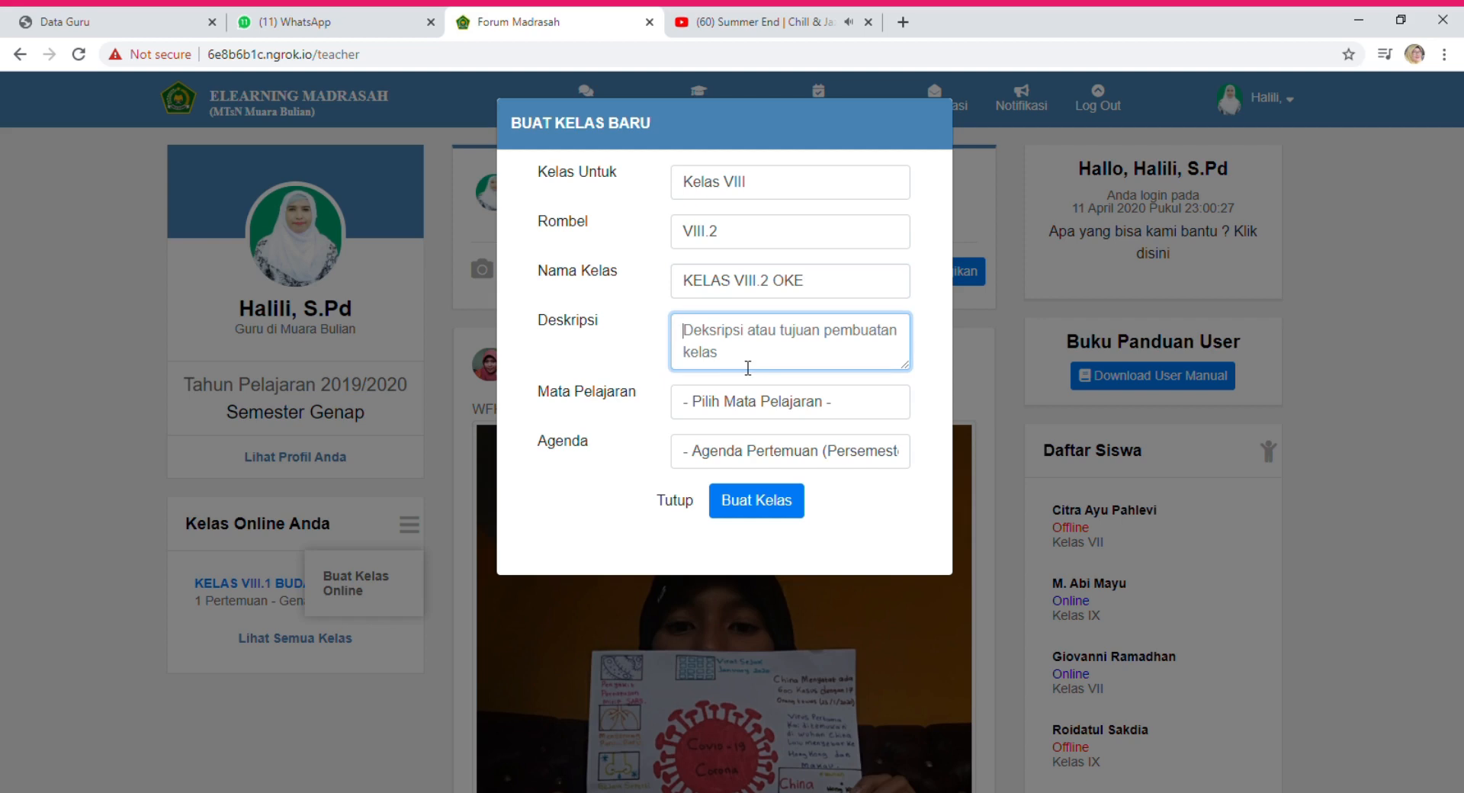
pyautogui.write('Untuk memudahkan pembelajarn secara ')
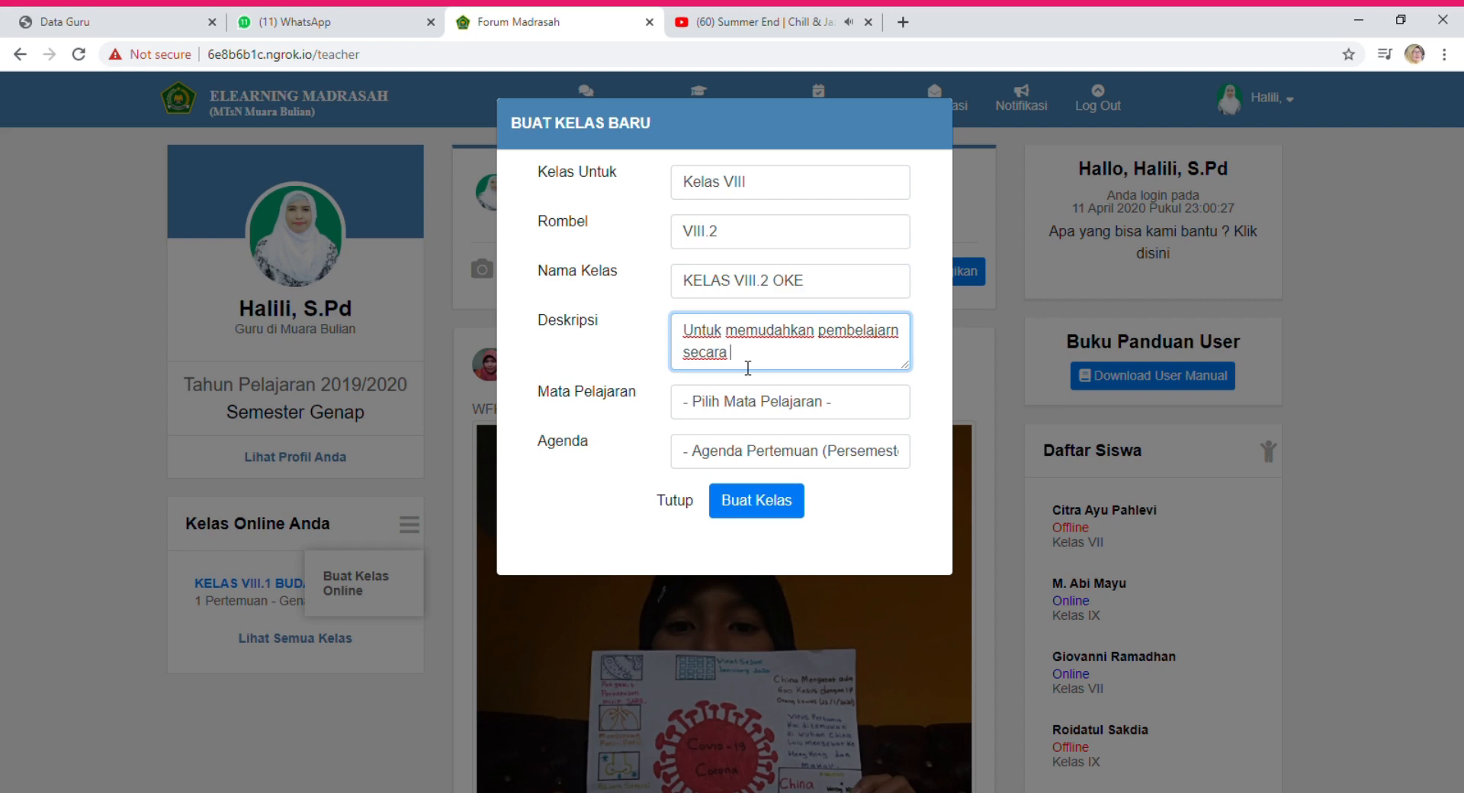
pyautogui.write('online')
pyautogui.press('Tab')
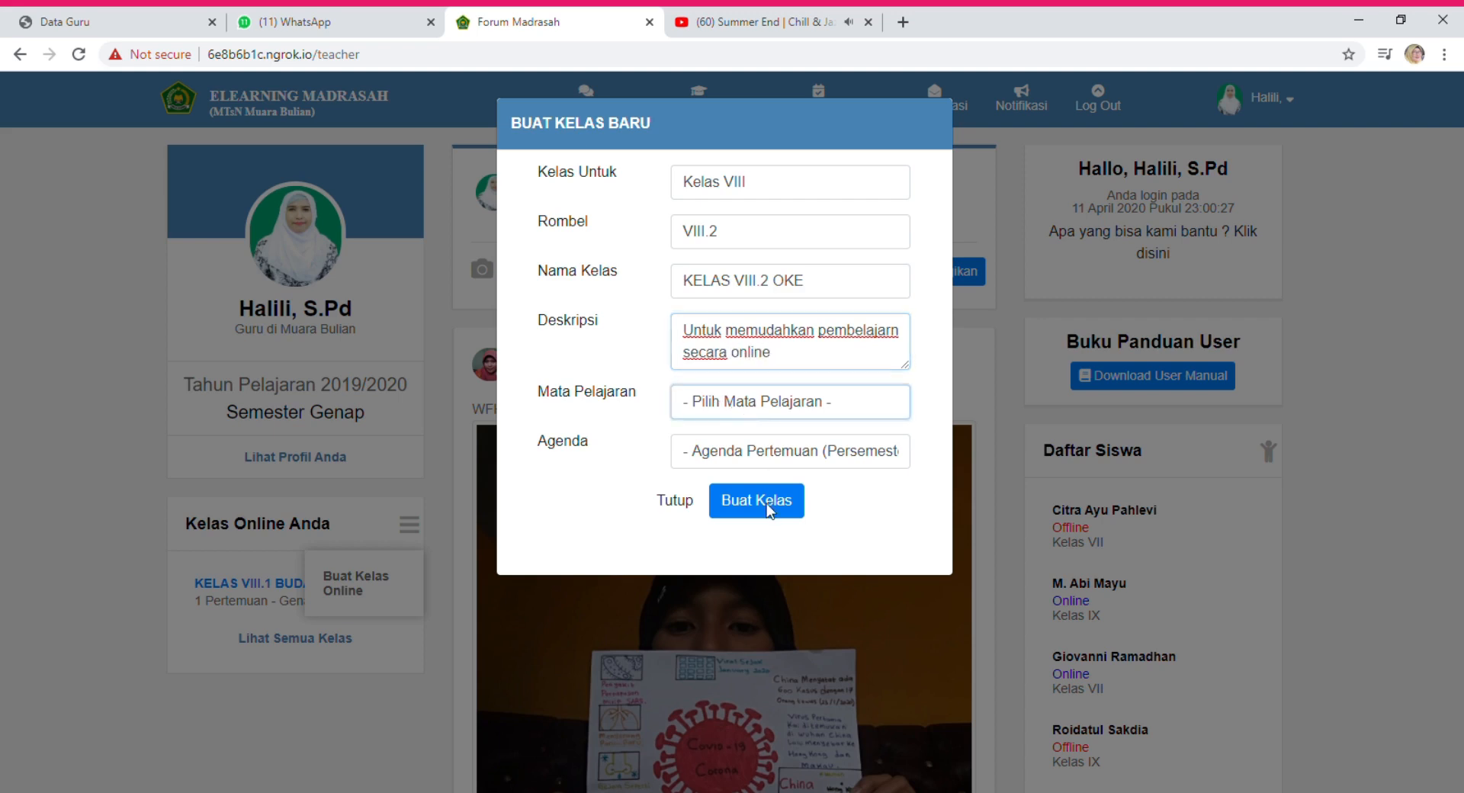
pyautogui.press('s')
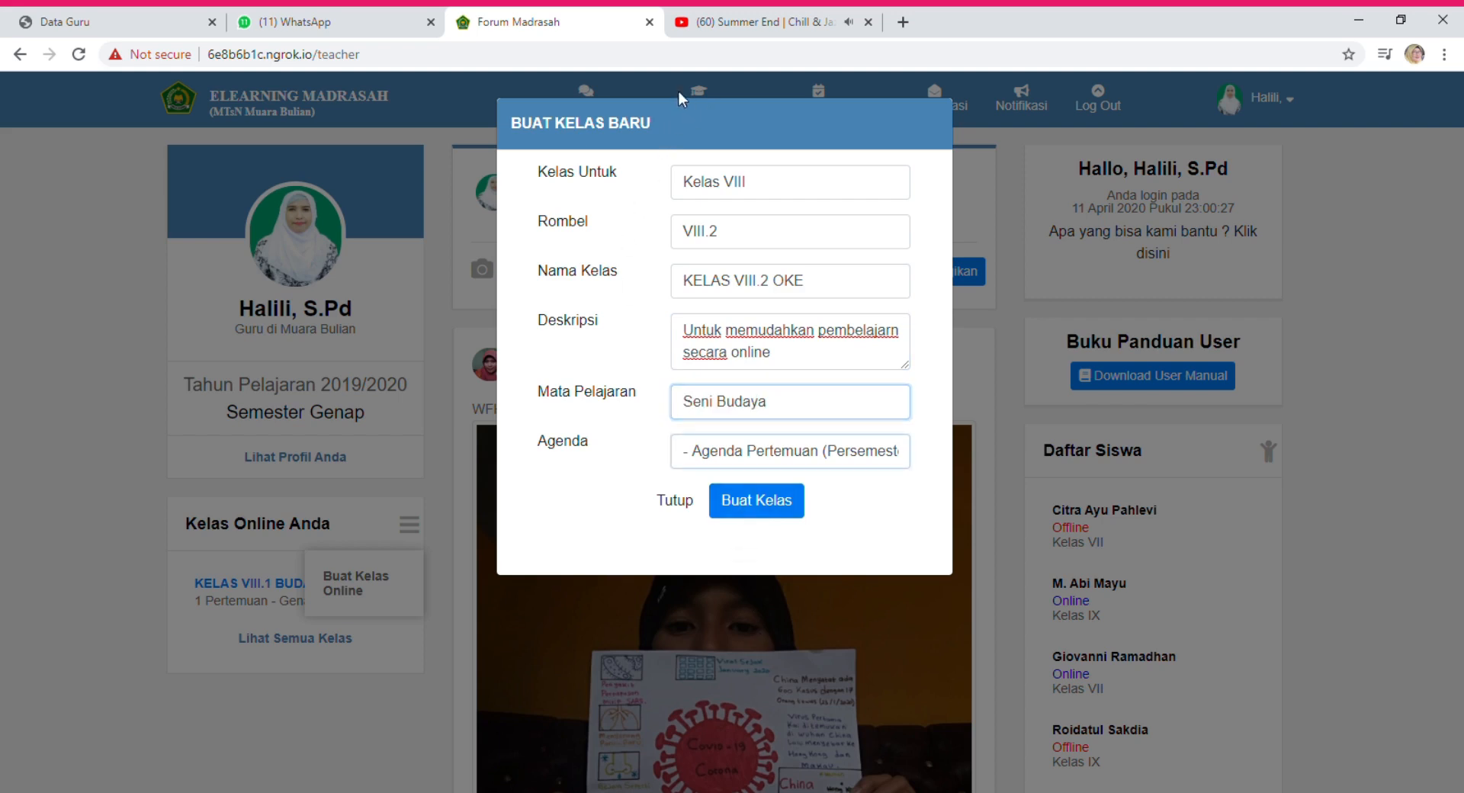
pyautogui.press('Tab')
pyautogui.press('1')
pyautogui.click(762, 505)
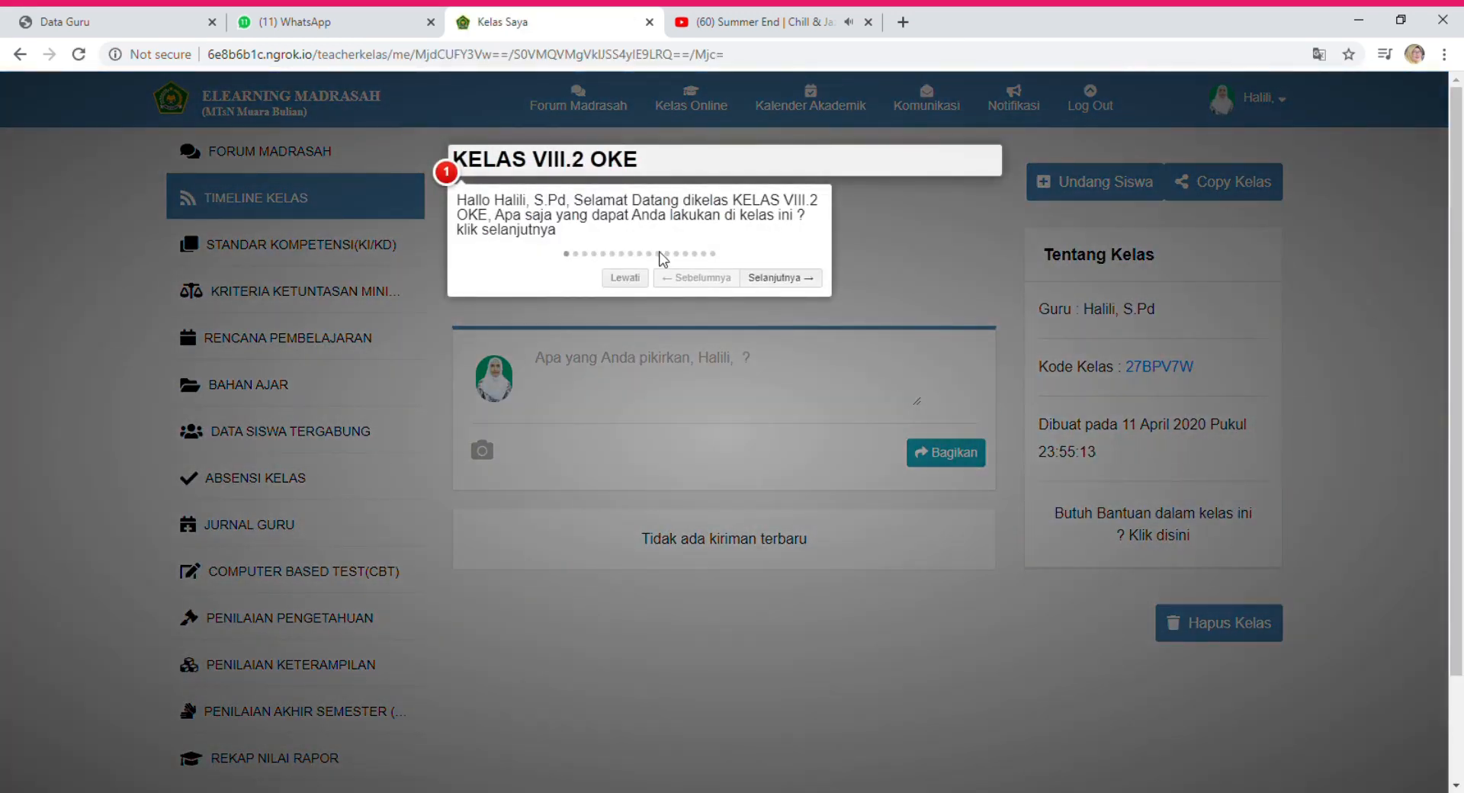
pyautogui.click(624, 277)
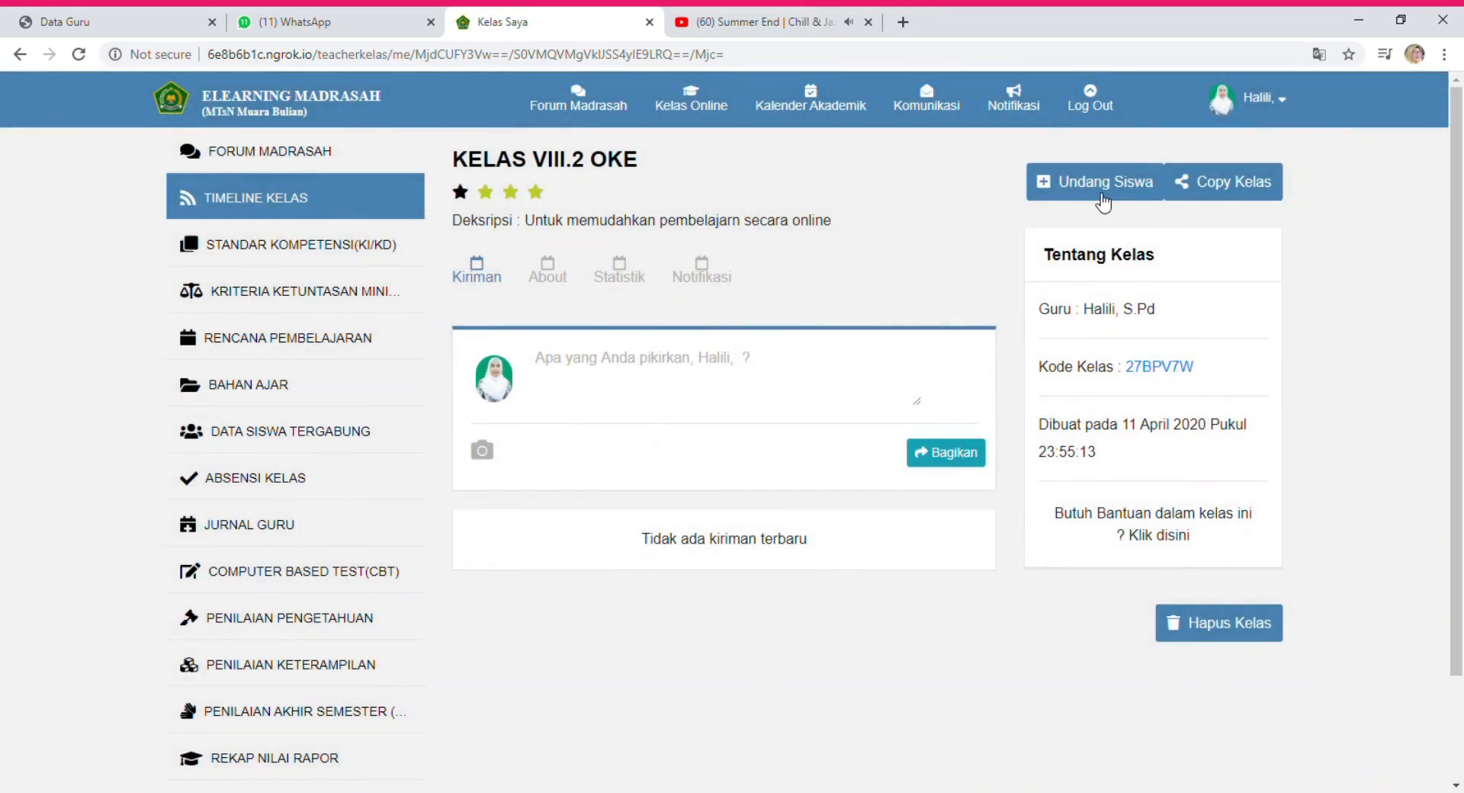
# Add all 34 listed VIII.2 students with Gabungkan Semua Siswa, then close the invite list.
pyautogui.click(1115, 188)
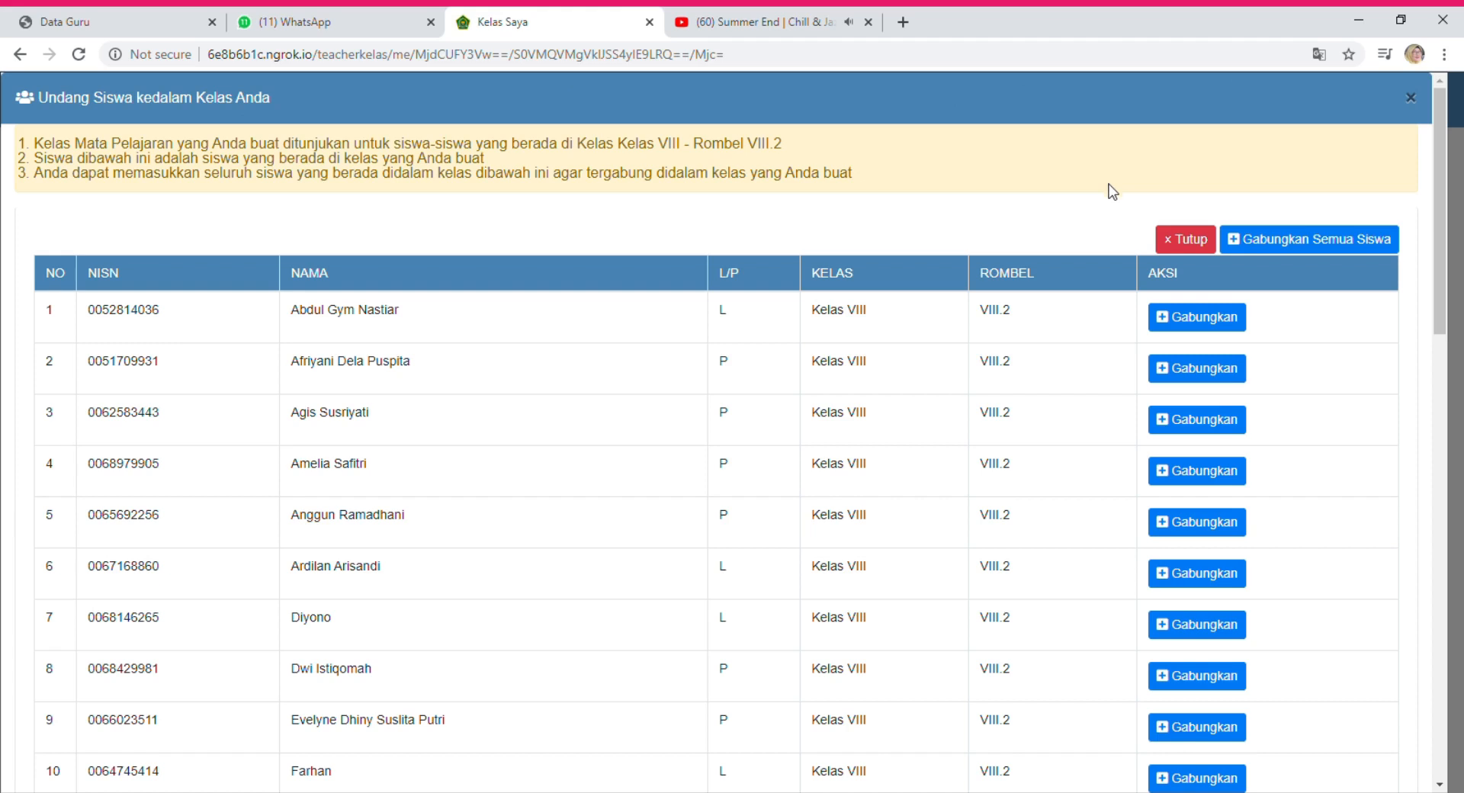
pyautogui.scroll(-14, 539, 373)
pyautogui.scroll(-3, 544, 376)
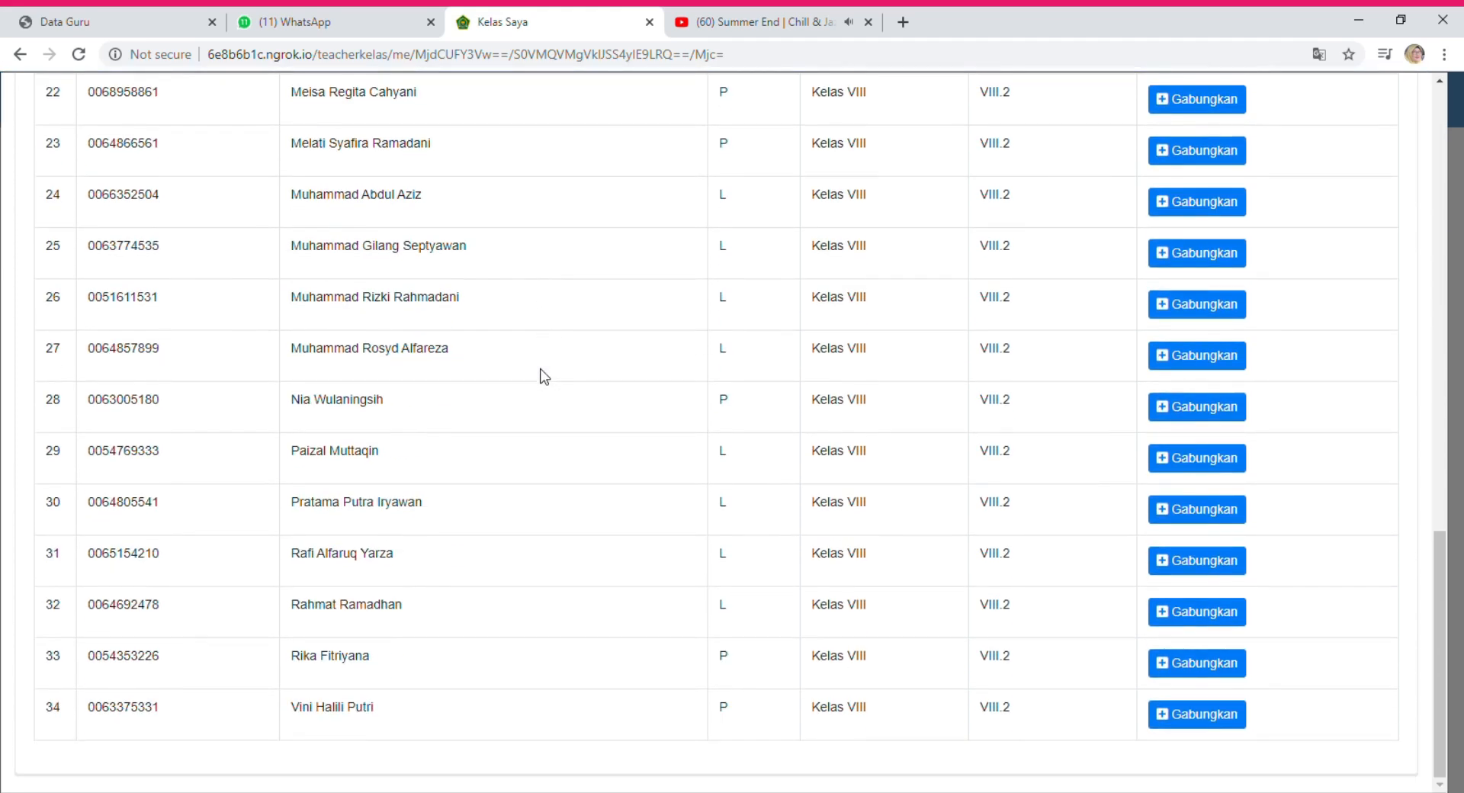
pyautogui.scroll(18, 543, 375)
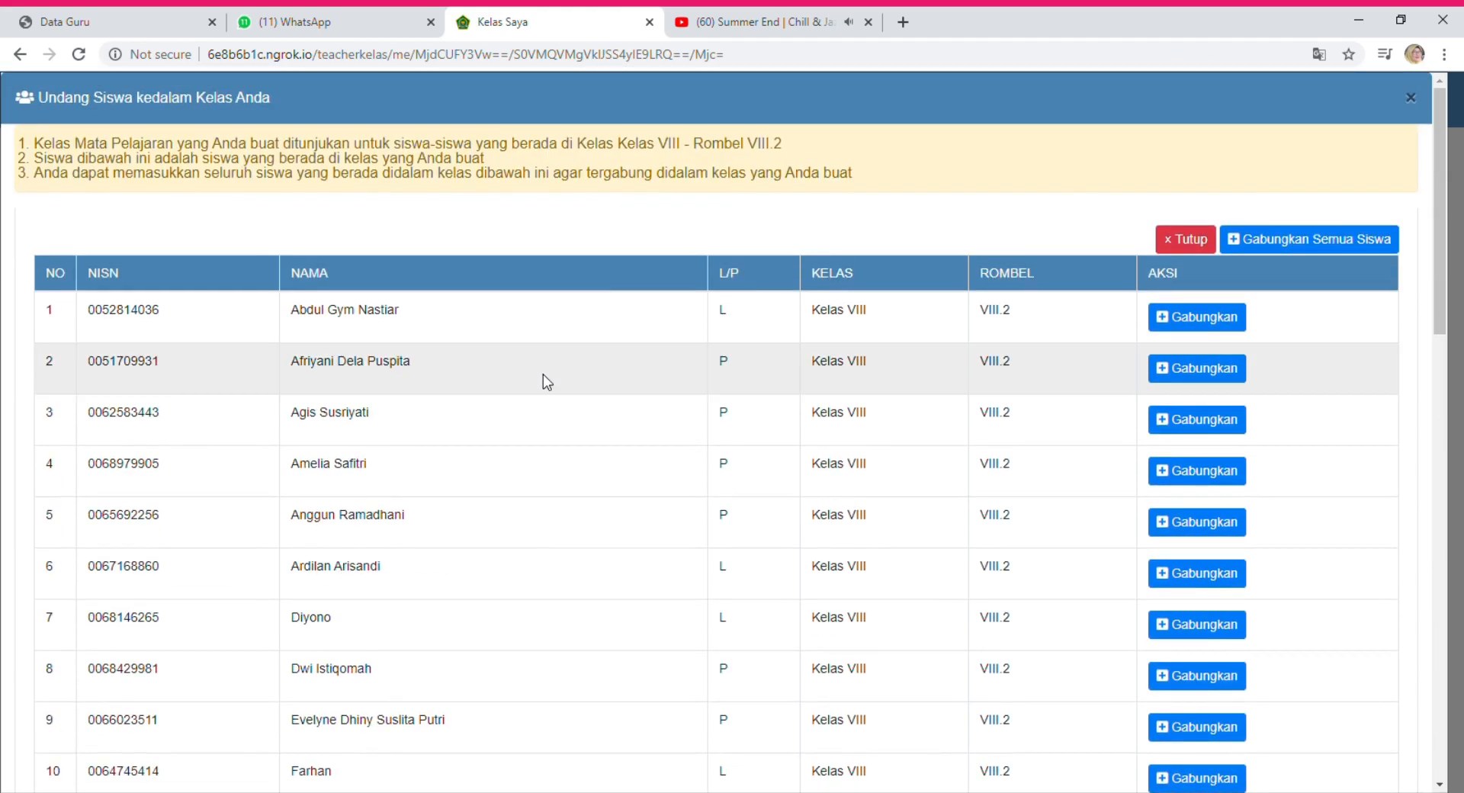
pyautogui.scroll(-17, 545, 385)
pyautogui.scroll(17, 546, 396)
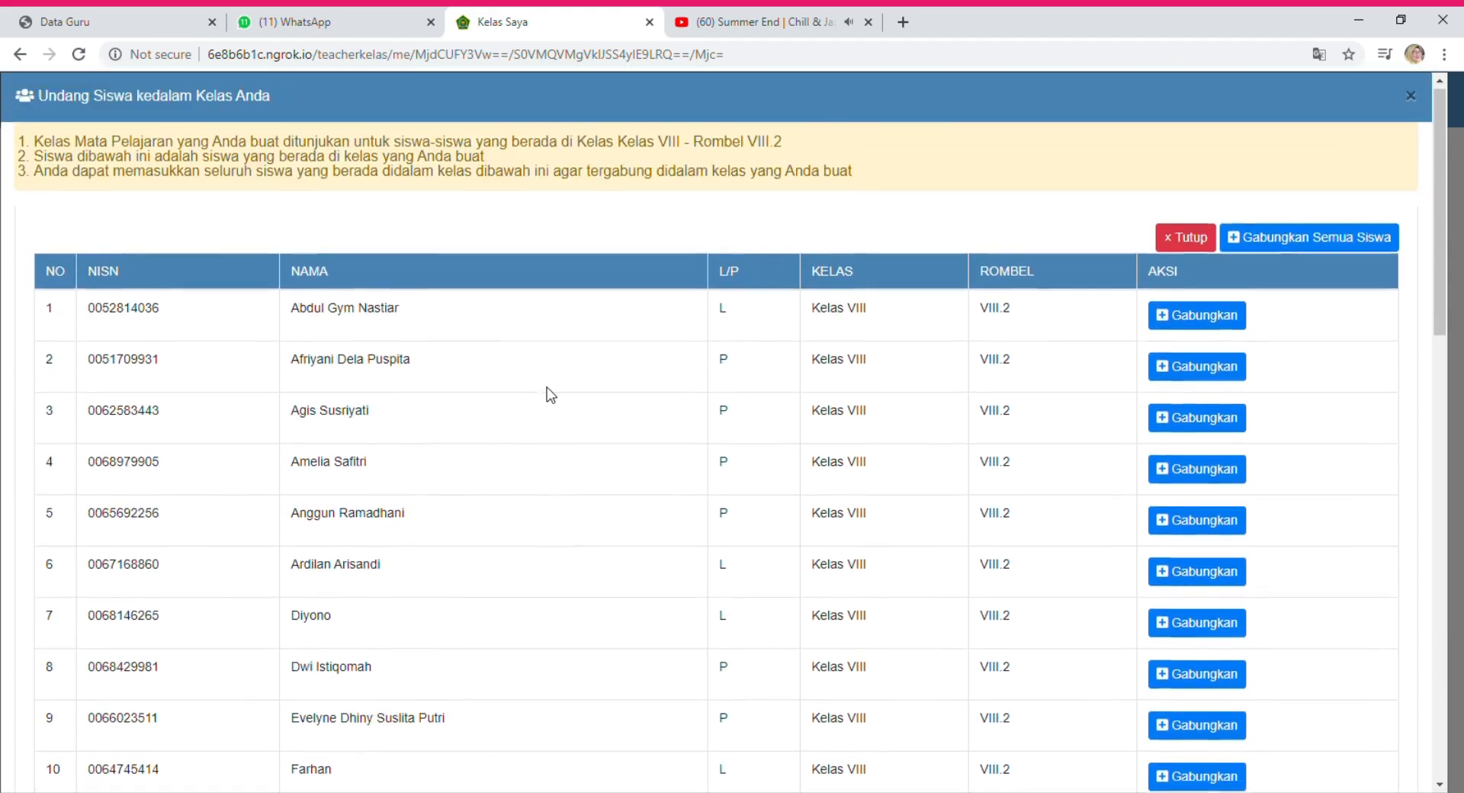
pyautogui.click(1283, 247)
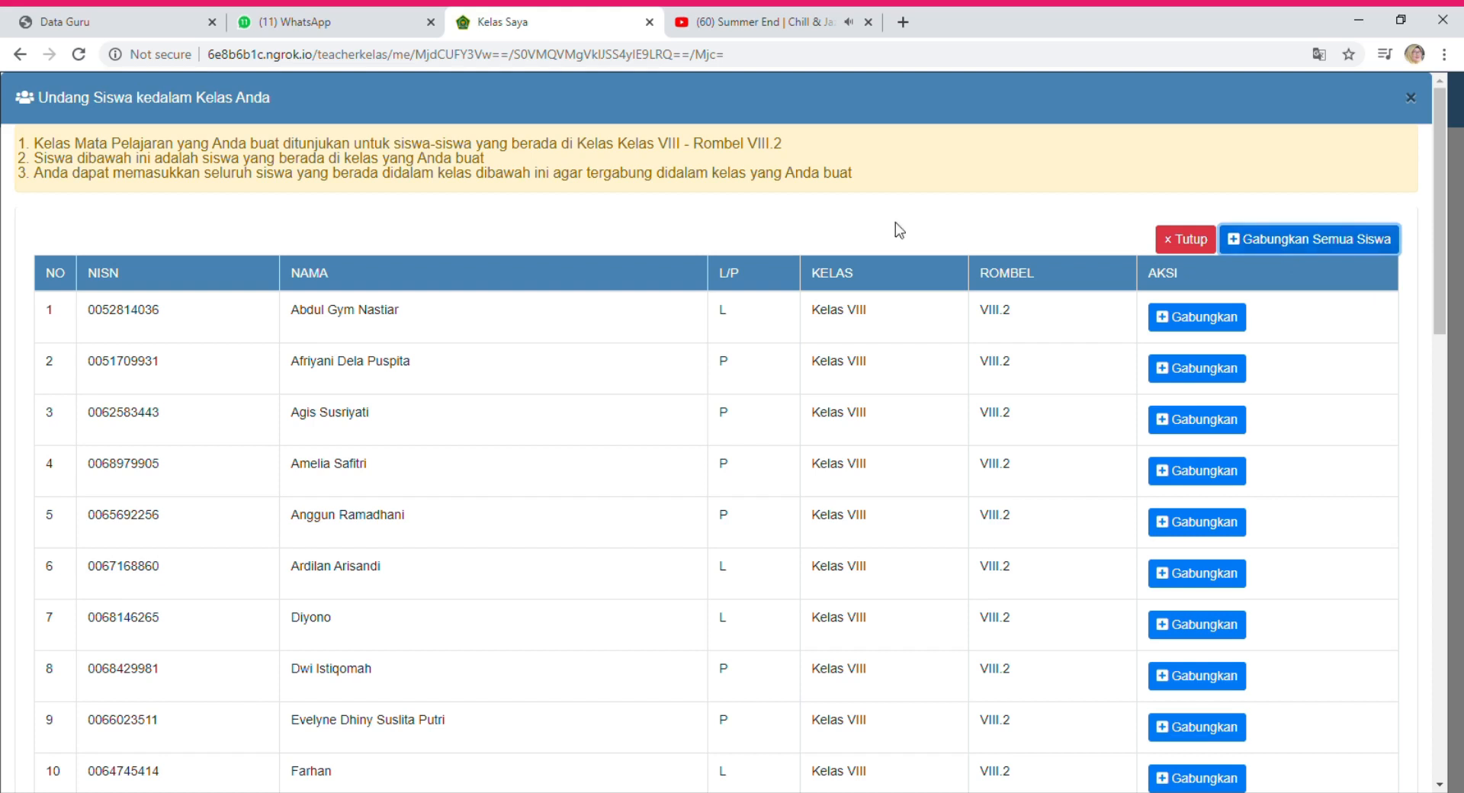
pyautogui.click(1205, 239)
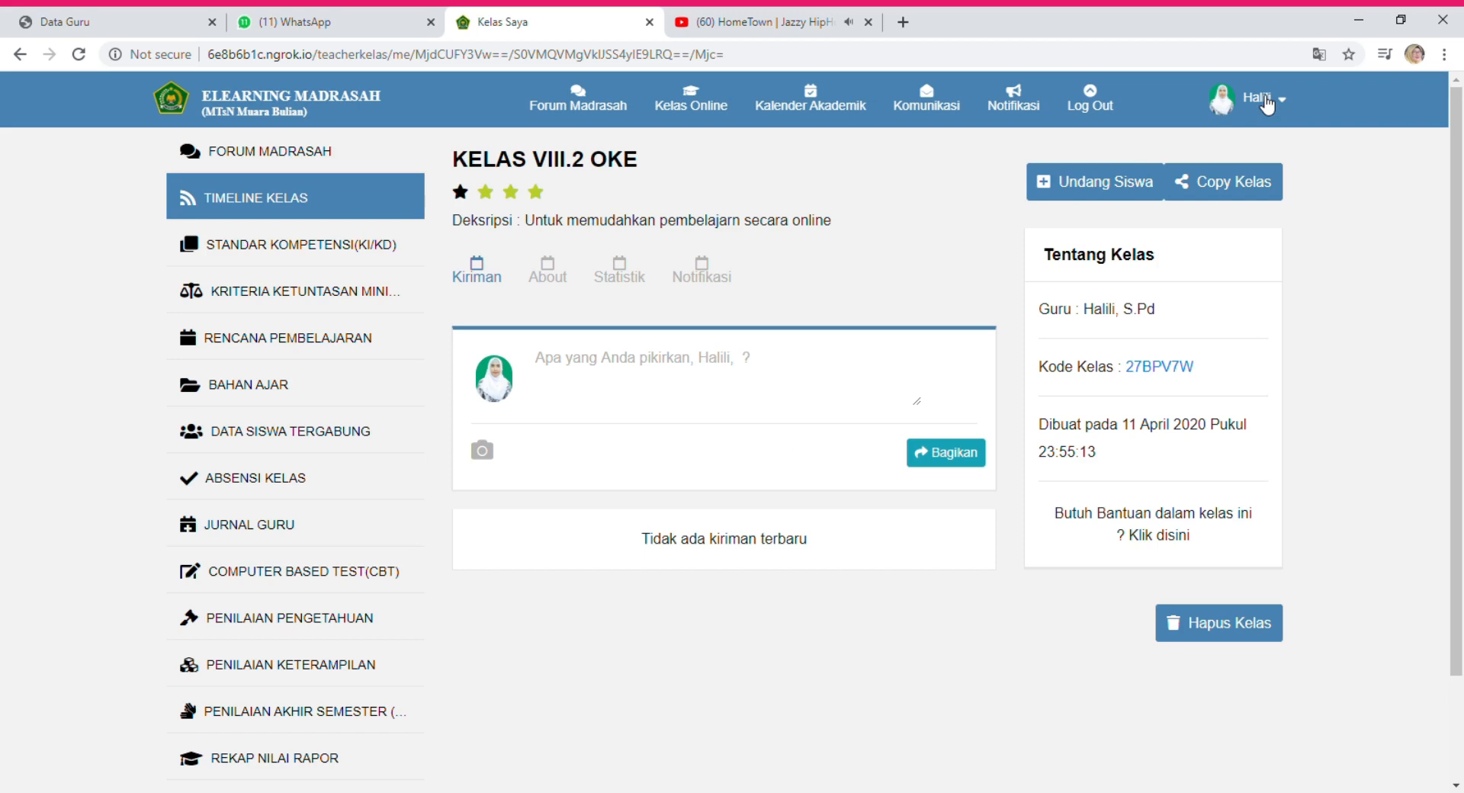
# Try Logout from the account dropdown and respond to the Peringatan warning.
pyautogui.click(1266, 104)
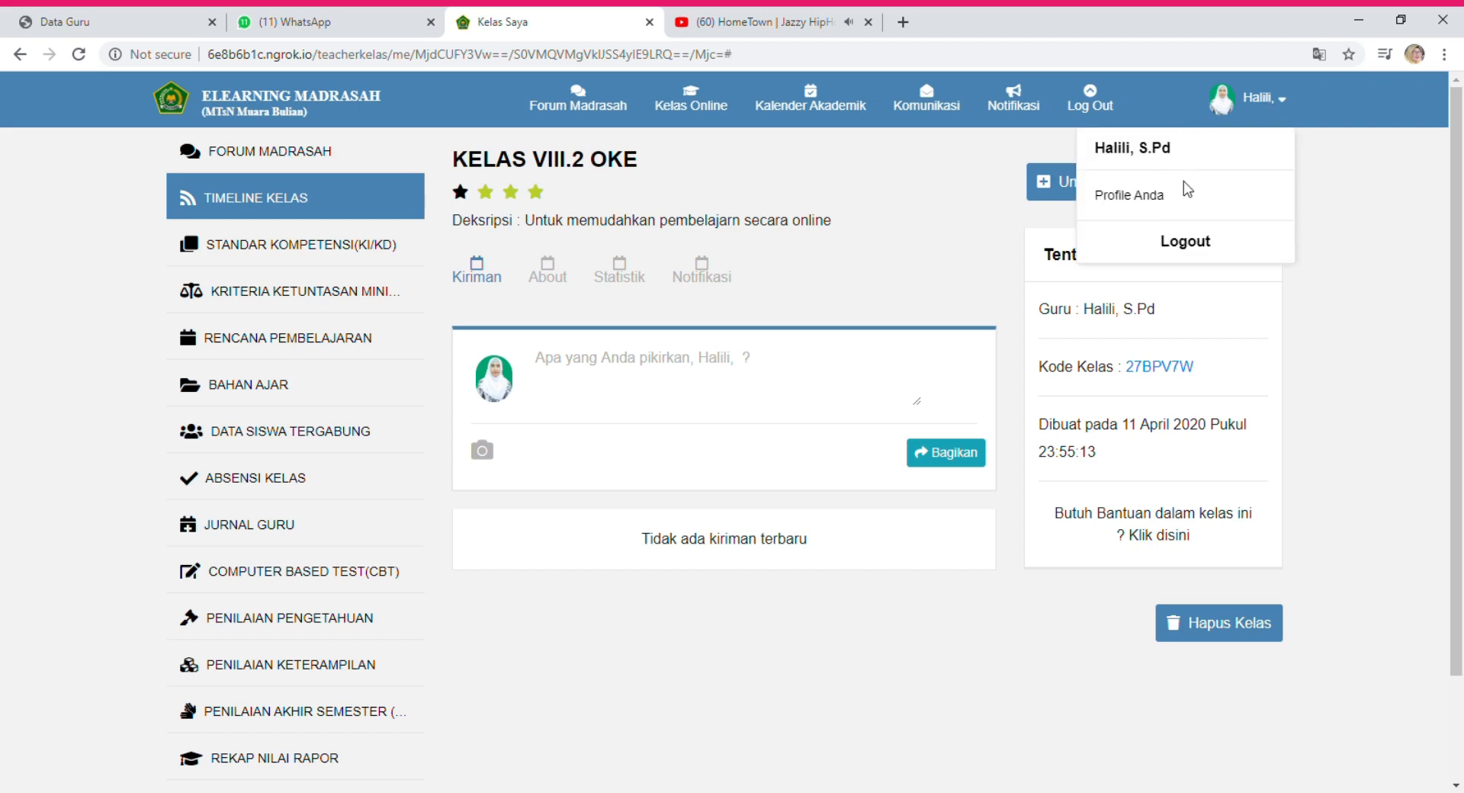
pyautogui.click(1208, 244)
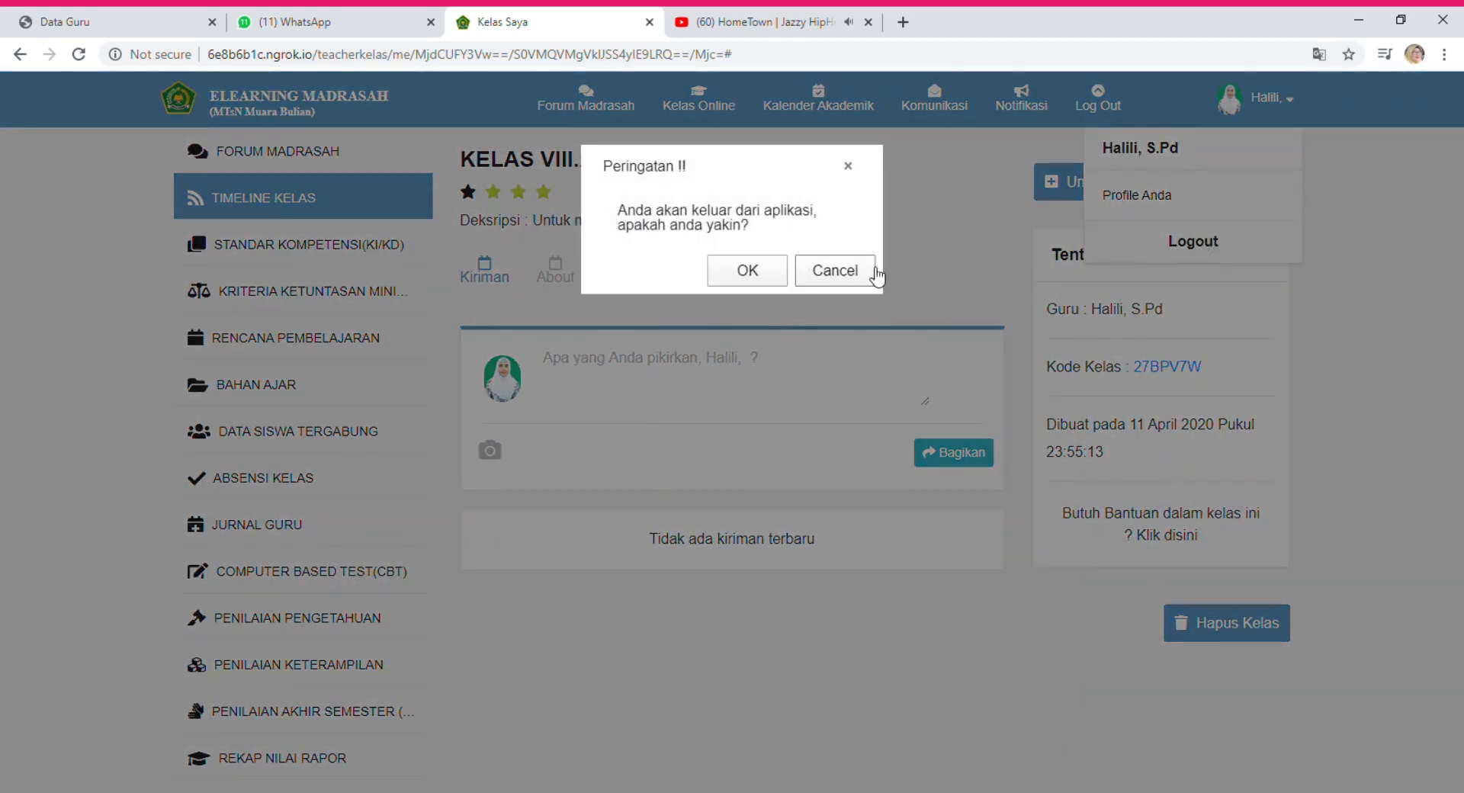
pyautogui.click(767, 276)
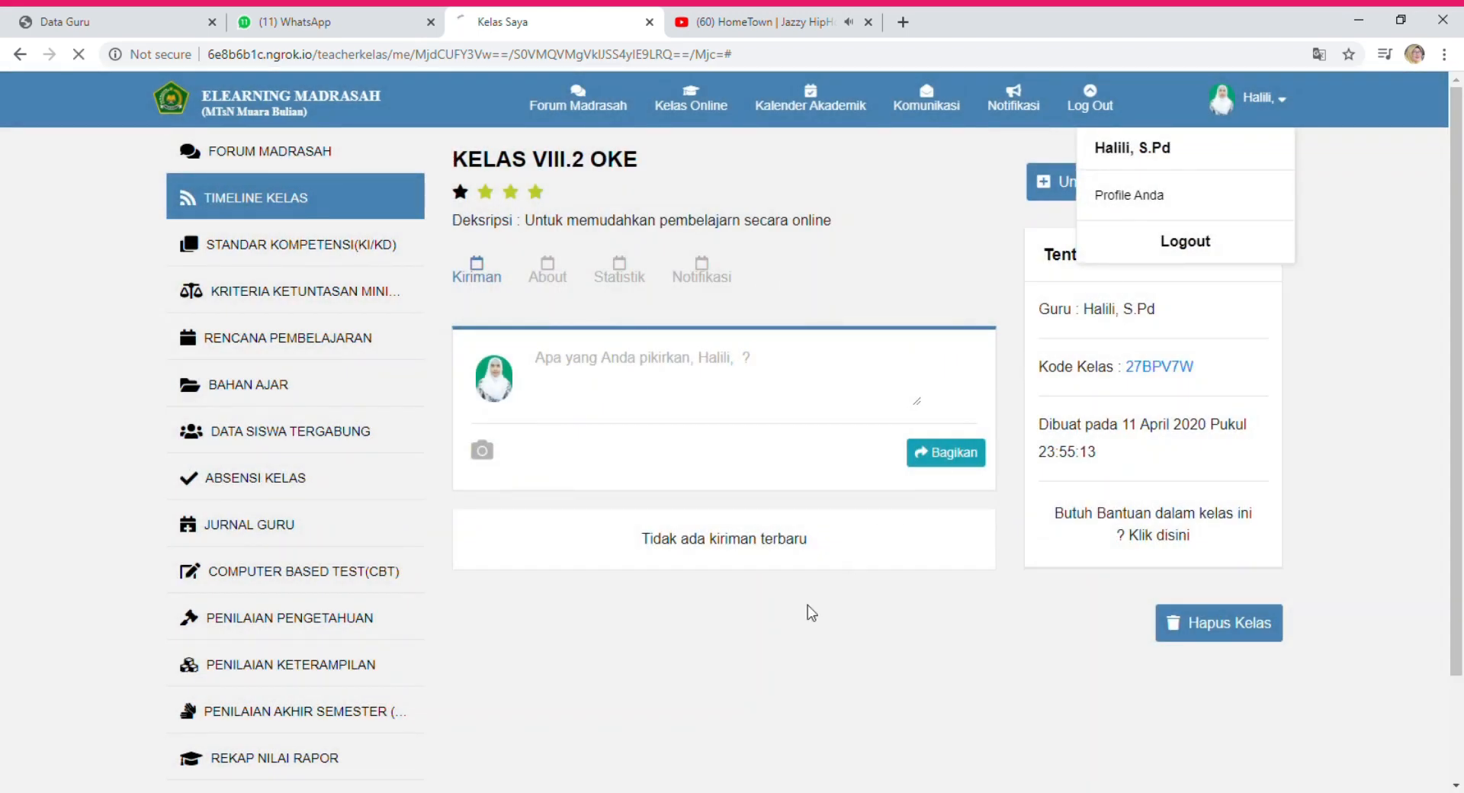